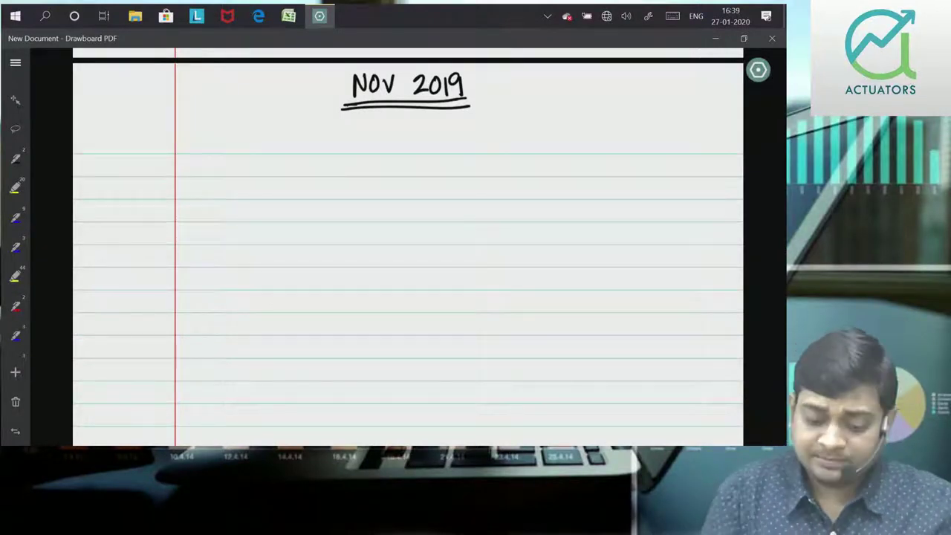
Step: Handwrite and underline 'Answer To Question No.1(a)', then begin 'EOQ =' with a square root below
mouse_move(170, 125)
left_mouse_down()
mouse_move(165, 147)
mouse_move(223, 138)
mouse_move(248, 146)
left_mouse_up()
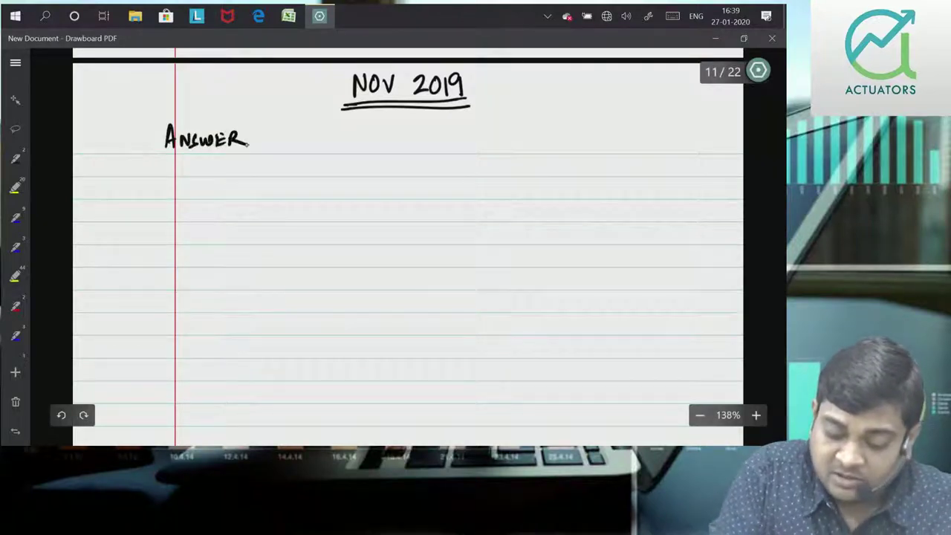
mouse_move(295, 128)
left_mouse_down()
mouse_move(302, 153)
mouse_move(328, 144)
left_mouse_up()
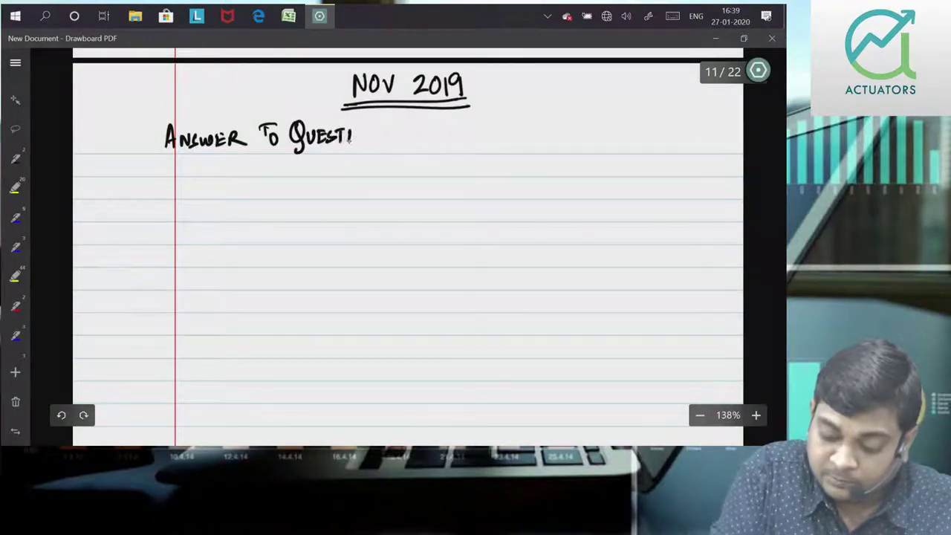
mouse_move(393, 140)
left_mouse_down()
mouse_move(406, 140)
mouse_move(408, 125)
left_mouse_up()
left_click_drag(416, 131, 452, 139)
left_click(425, 132)
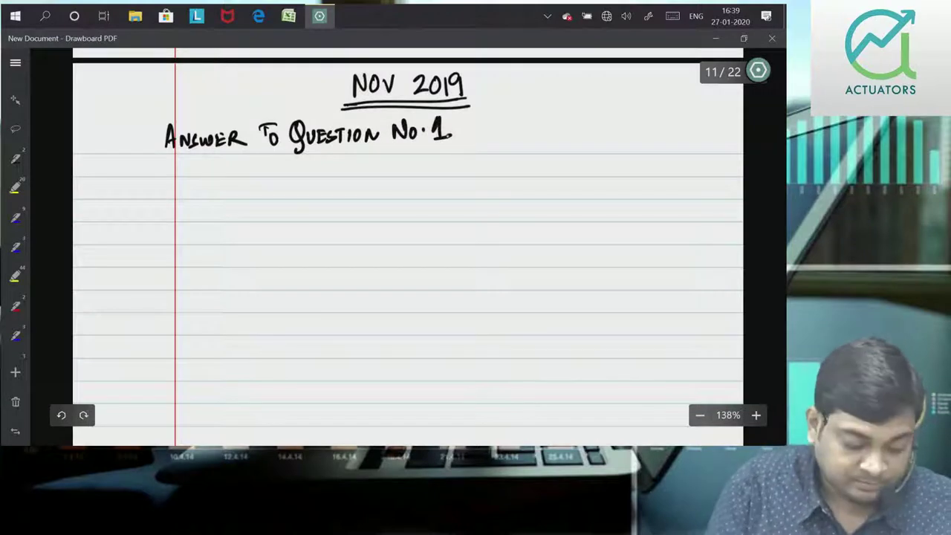
mouse_move(459, 124)
left_mouse_down()
mouse_move(458, 142)
mouse_move(480, 142)
left_mouse_up()
left_click_drag(154, 155, 519, 151)
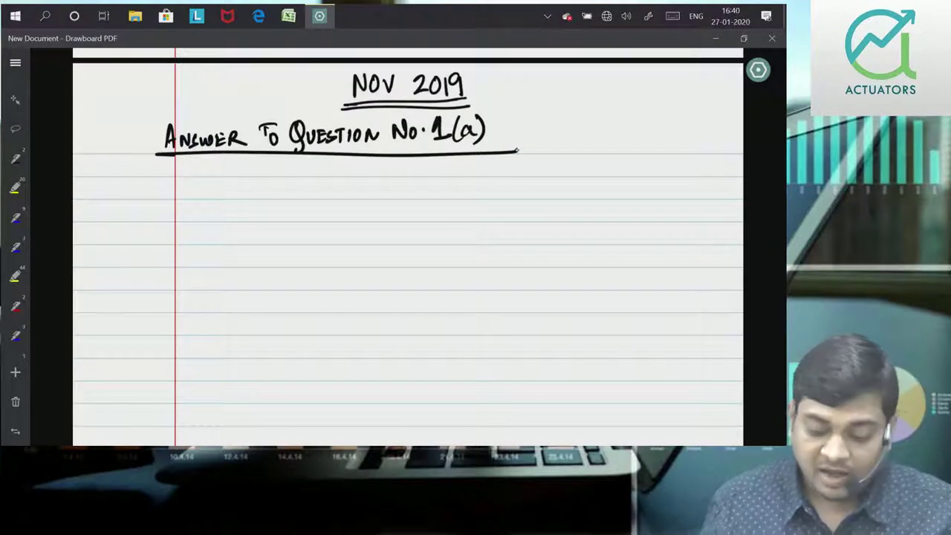
mouse_move(143, 211)
left_mouse_down()
mouse_move(143, 230)
mouse_move(158, 214)
mouse_move(180, 233)
mouse_move(216, 198)
mouse_move(423, 180)
left_mouse_up()
left_click_drag(237, 211, 296, 223)
Step: Write the EOQ formula √(2×A×O/Ch) with the fraction bar
left_click_drag(300, 211, 309, 217)
left_click_drag(303, 202, 317, 220)
left_click_drag(234, 233, 343, 225)
mouse_move(277, 242)
left_mouse_down()
mouse_move(272, 261)
mouse_move(297, 260)
left_mouse_up()
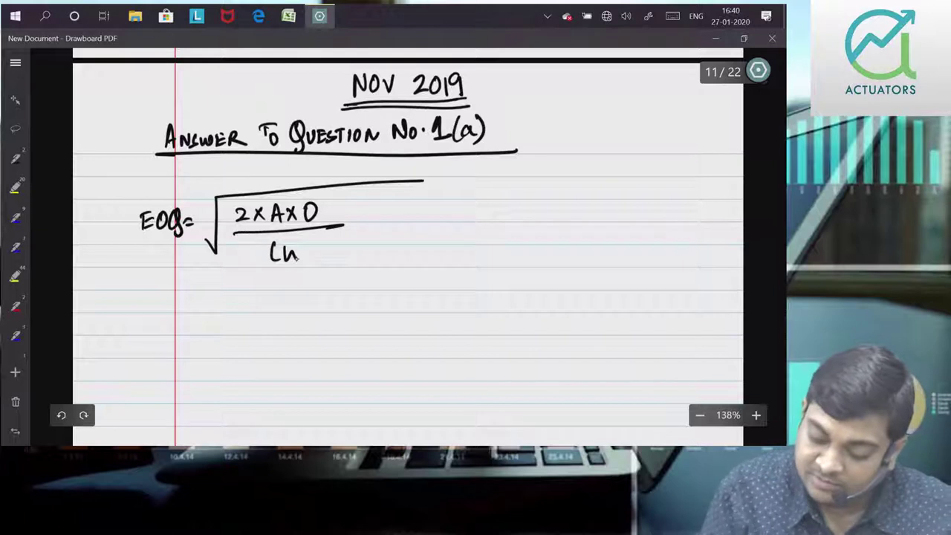
Step: Beside the formula, begin the 'where' note and write A = 32000 Kg
left_click_drag(443, 244, 608, 255)
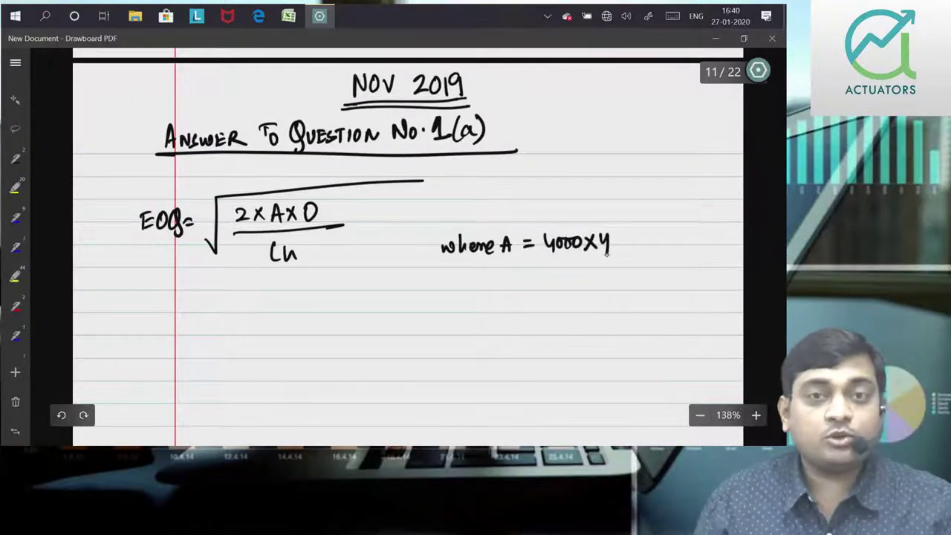
left_click_drag(619, 242, 630, 248)
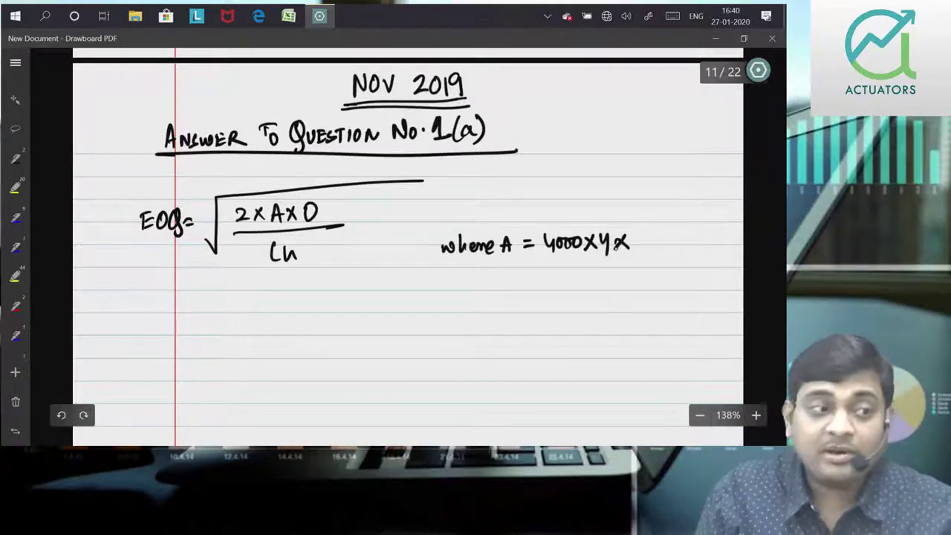
left_click_drag(636, 238, 648, 248)
left_click_drag(653, 232, 662, 245)
left_click_drag(673, 236, 667, 257)
left_click_drag(528, 276, 539, 275)
left_click_drag(528, 281, 581, 286)
left_click_drag(587, 276, 604, 277)
mouse_move(614, 269)
left_mouse_down()
mouse_move(614, 287)
mouse_move(636, 279)
mouse_move(632, 300)
left_mouse_up()
Step: Add O = ₹40 and Ch = 8% of … = ₹4 pupa below it
left_click_drag(507, 321, 535, 324)
left_click_drag(525, 330, 535, 331)
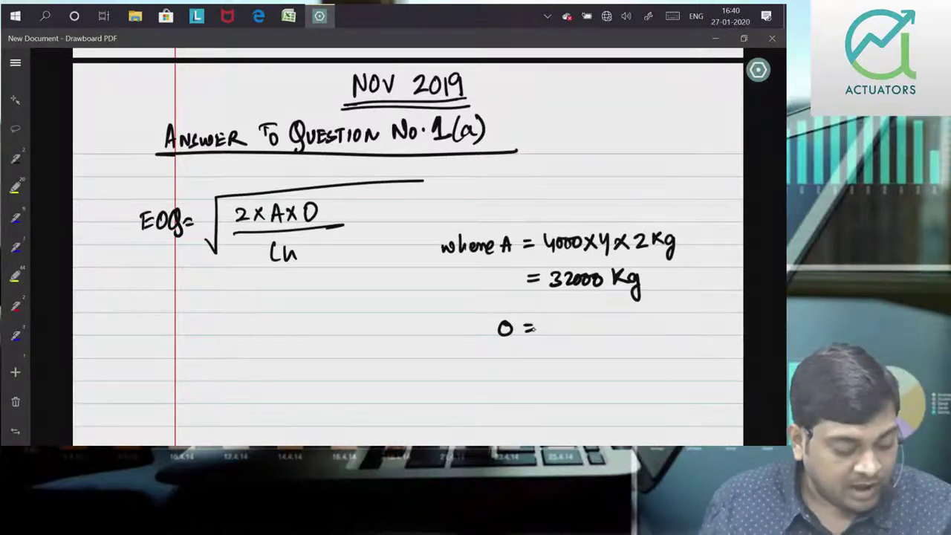
mouse_move(547, 324)
left_mouse_down()
mouse_move(557, 331)
mouse_move(587, 320)
left_mouse_up()
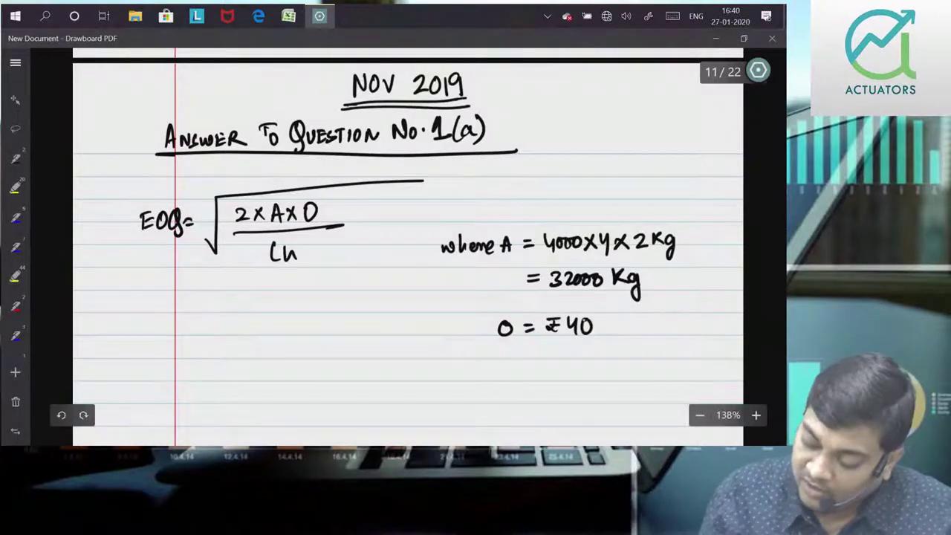
left_click_drag(497, 379, 553, 373)
left_click(61, 415)
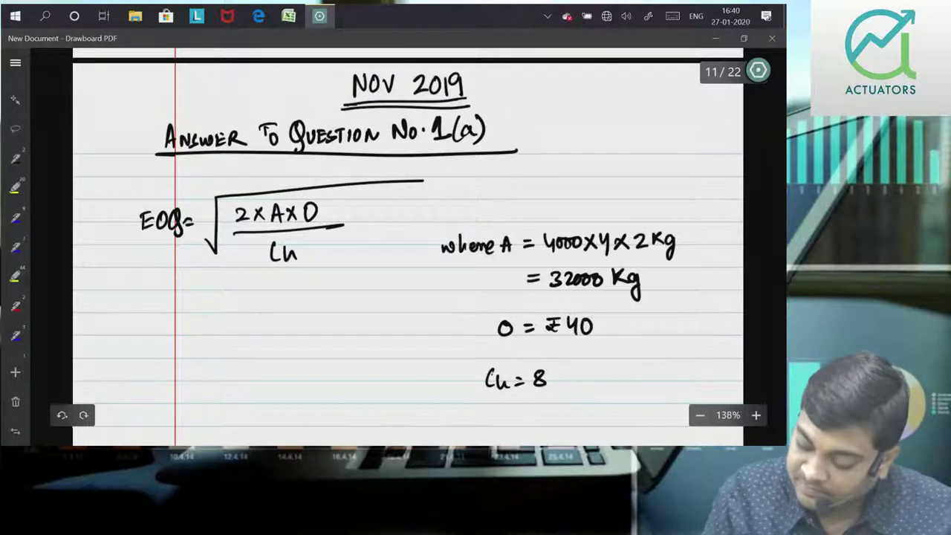
left_click(566, 385)
left_click_drag(553, 372, 593, 391)
mouse_move(587, 381)
left_mouse_down()
mouse_move(628, 366)
mouse_move(632, 385)
mouse_move(652, 365)
left_mouse_up()
scroll(522, 362, "down", 2)
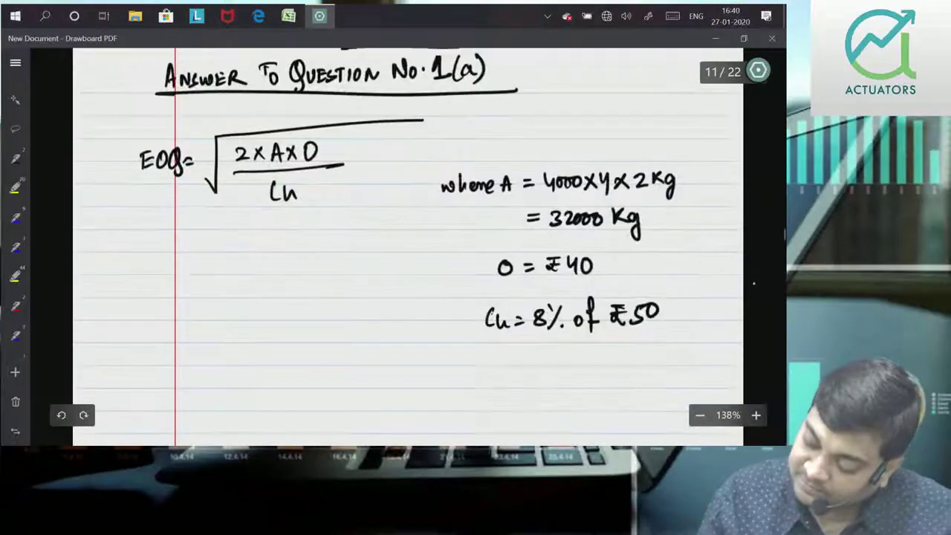
mouse_move(544, 361)
left_mouse_down()
mouse_move(581, 376)
mouse_move(610, 366)
left_mouse_up()
left_click_drag(614, 357, 651, 371)
Step: Draw a vertical divider beside the formula and highlight '₹4 pupa' in yellow
left_click_drag(429, 152, 428, 444)
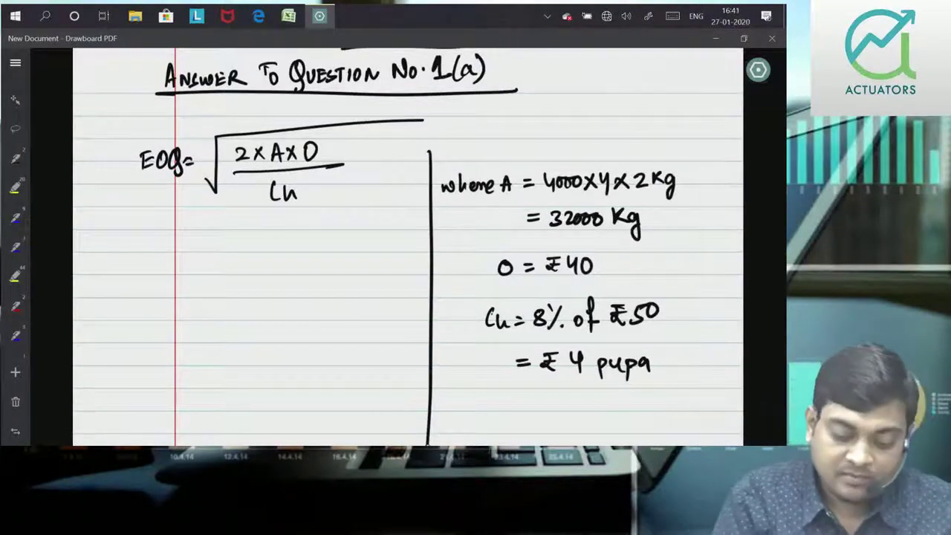
left_click(15, 275)
mouse_move(514, 361)
left_mouse_down()
mouse_move(653, 351)
mouse_move(661, 372)
left_mouse_up()
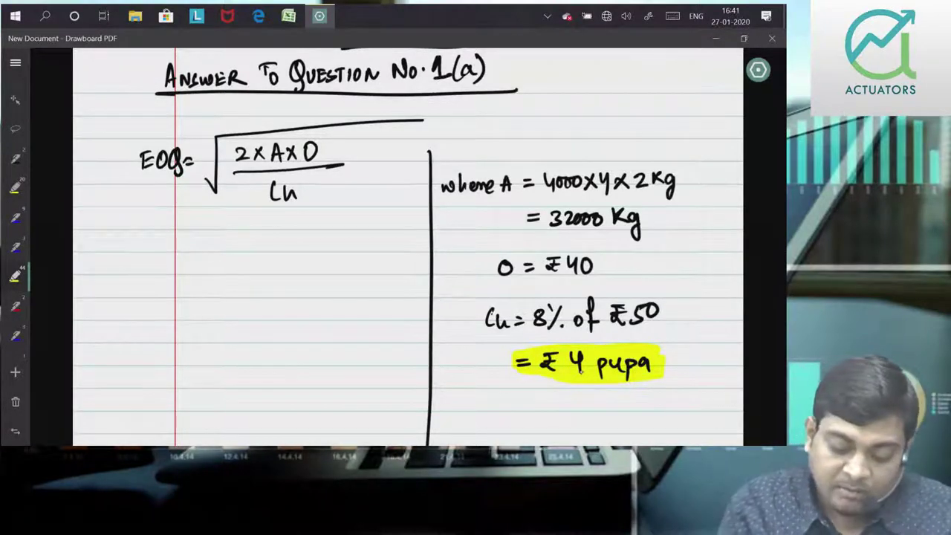
left_click(15, 335)
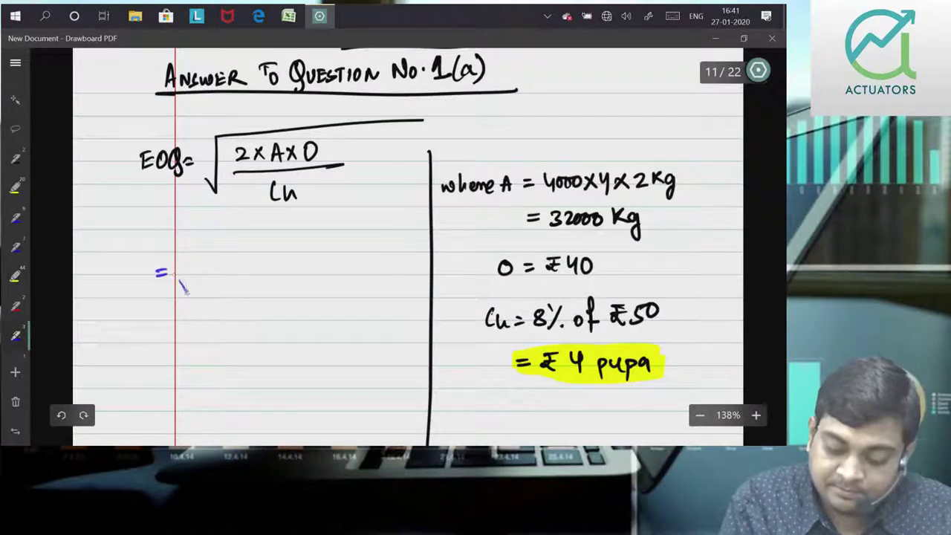
Step: Write the substituted working √(2×32000×40/4)
left_click_drag(187, 292, 379, 222)
mouse_move(234, 253)
left_mouse_down()
mouse_move(245, 268)
mouse_move(298, 261)
left_mouse_up()
left_click_drag(308, 251, 306, 263)
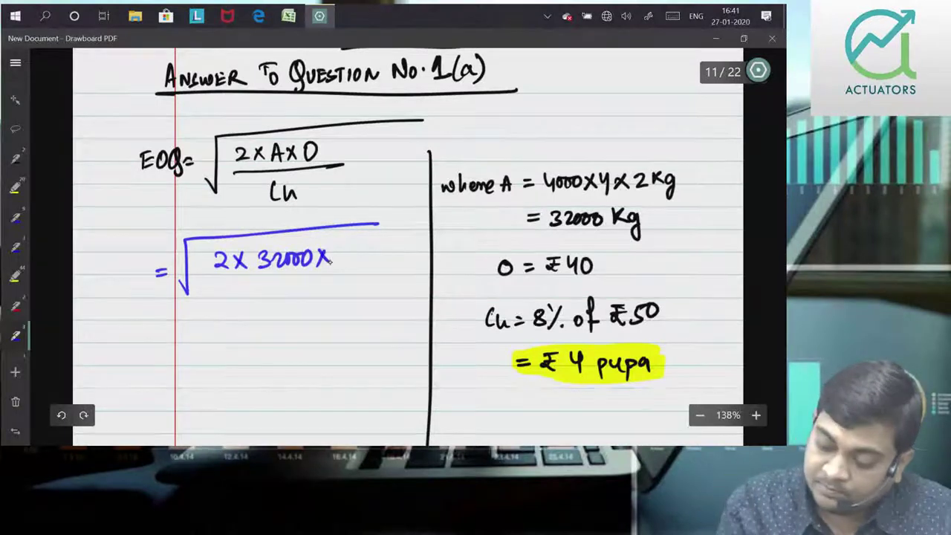
left_click_drag(343, 248, 355, 259)
left_click_drag(351, 247, 349, 265)
left_click_drag(362, 248, 360, 249)
left_click_drag(214, 275, 377, 265)
left_click_drag(284, 282, 294, 303)
Step: Write the result = 800 Kg and label the EOQ working as underlined part (i)
left_click_drag(165, 359, 178, 359)
left_click_drag(165, 367, 181, 366)
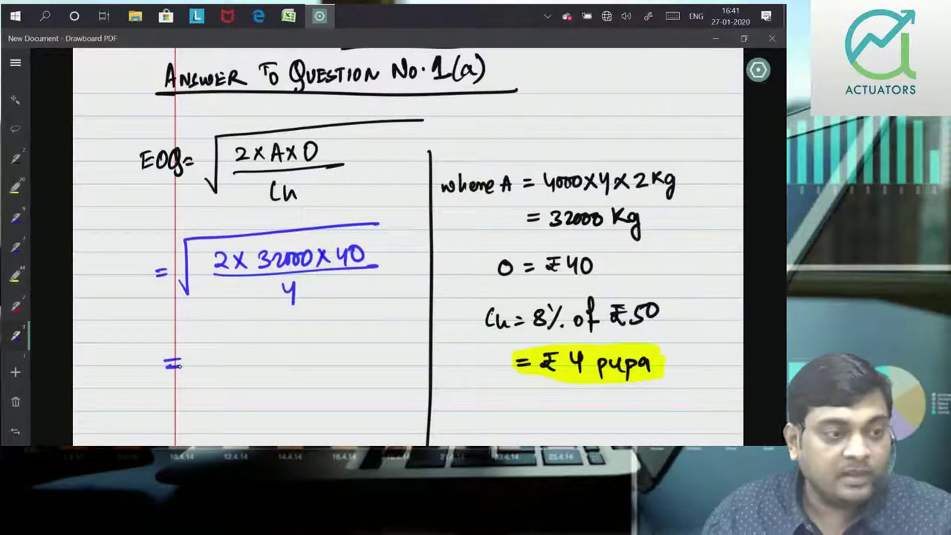
left_click_drag(215, 351, 226, 354)
left_click_drag(240, 354, 280, 367)
left_click_drag(296, 356, 288, 388)
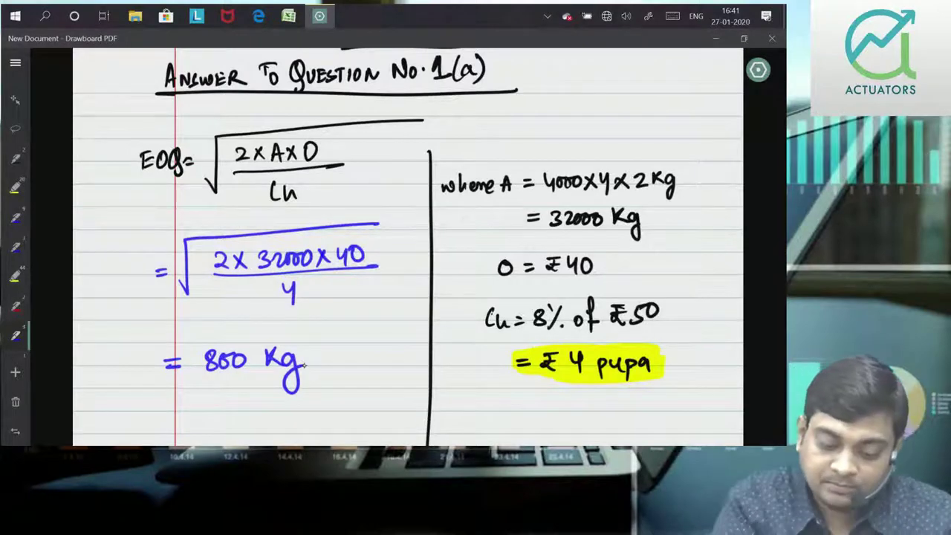
left_click_drag(111, 125, 109, 143)
left_click_drag(117, 131, 126, 146)
left_click_drag(108, 158, 127, 147)
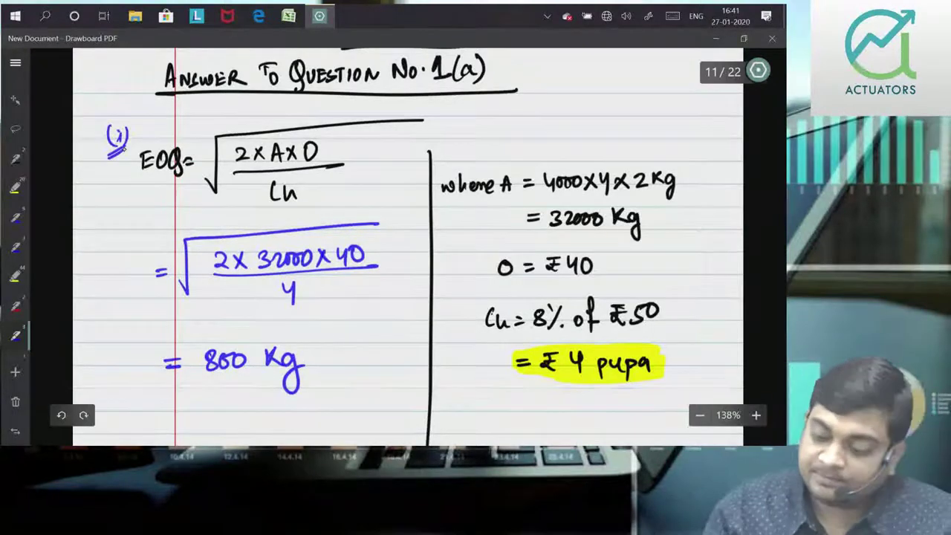
Step: Further down, start the heading '(ii) Total Annual…'
scroll(407, 245, "down", 1)
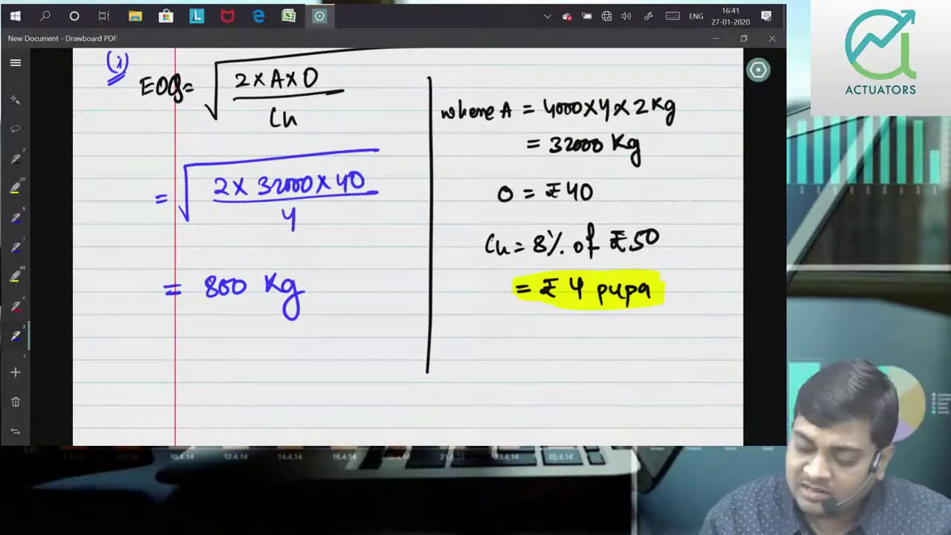
scroll(682, 263, "down", 5)
left_click_drag(161, 211, 150, 240)
mouse_move(175, 210)
left_mouse_down()
mouse_move(178, 237)
mouse_move(221, 213)
left_mouse_up()
mouse_move(212, 216)
left_mouse_down()
mouse_move(214, 235)
mouse_move(336, 226)
left_mouse_up()
left_click_drag(347, 224, 355, 235)
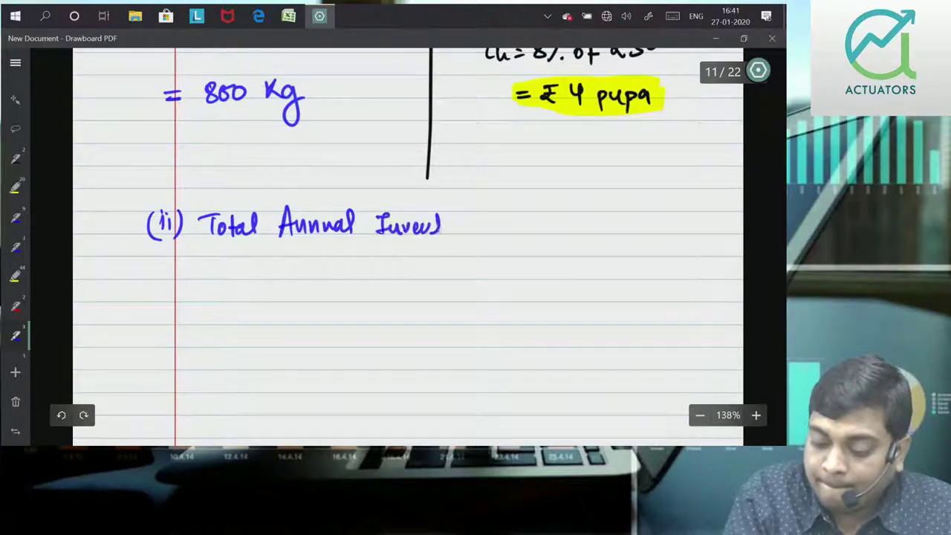
Step: Finish and underline 'Total Annual Inventory Cost', and rule a ₹ amount column
left_click_drag(459, 227, 465, 260)
left_click(491, 211)
left_click_drag(490, 220, 500, 230)
mouse_move(503, 223)
left_mouse_down()
mouse_move(511, 229)
mouse_move(493, 232)
left_mouse_up()
left_click_drag(183, 256, 708, 240)
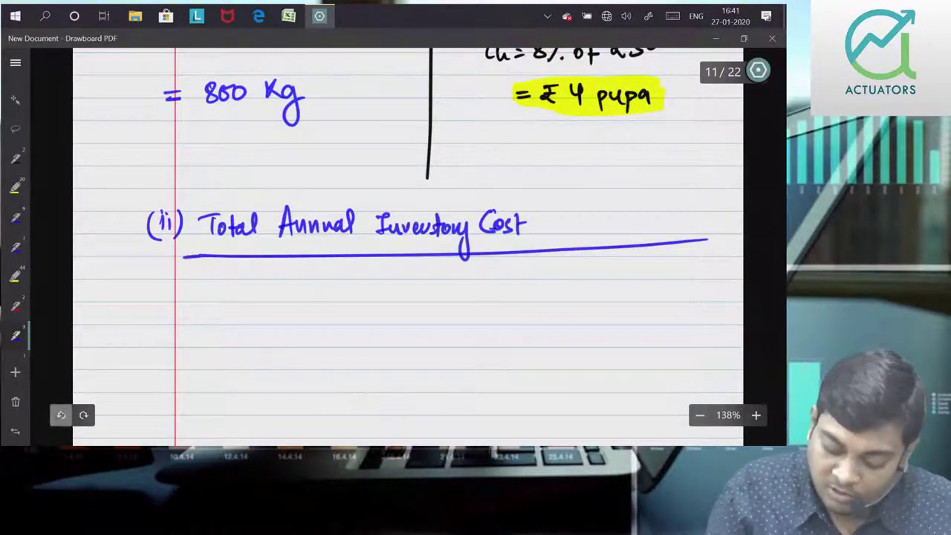
left_click(61, 414)
left_click_drag(183, 257, 708, 253)
left_click_drag(603, 205, 605, 444)
left_click_drag(711, 189, 706, 444)
mouse_move(653, 226)
left_mouse_down()
mouse_move(663, 242)
mouse_move(673, 223)
left_mouse_up()
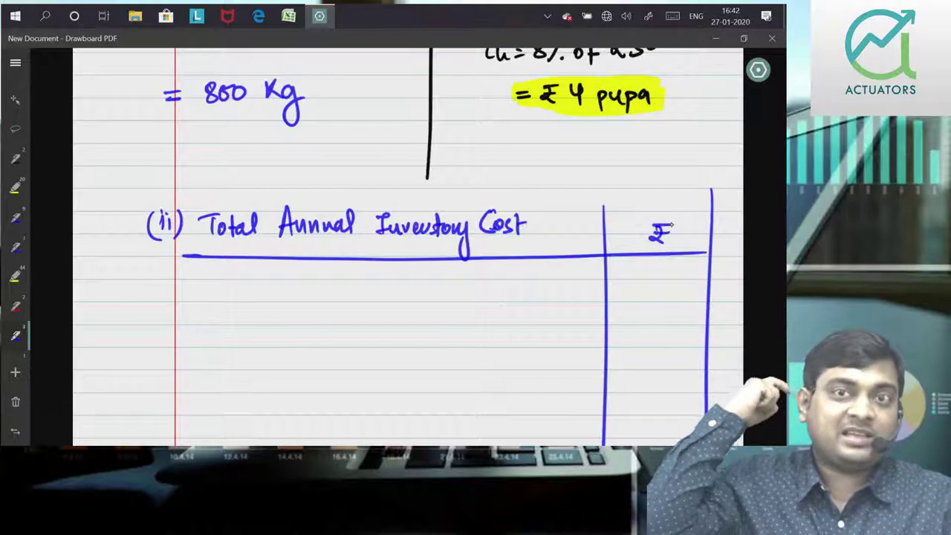
Step: Write the row 'Total Purchase Price (32000 × 50)' with amount 1600000
mouse_move(209, 287)
left_mouse_down()
mouse_move(219, 286)
mouse_move(213, 300)
left_mouse_up()
mouse_move(223, 292)
left_mouse_down()
mouse_move(253, 286)
mouse_move(266, 301)
left_mouse_up()
mouse_move(266, 280)
left_mouse_down()
mouse_move(275, 294)
mouse_move(315, 303)
left_mouse_up()
key("ctrl+z")
left_click_drag(324, 294, 326, 303)
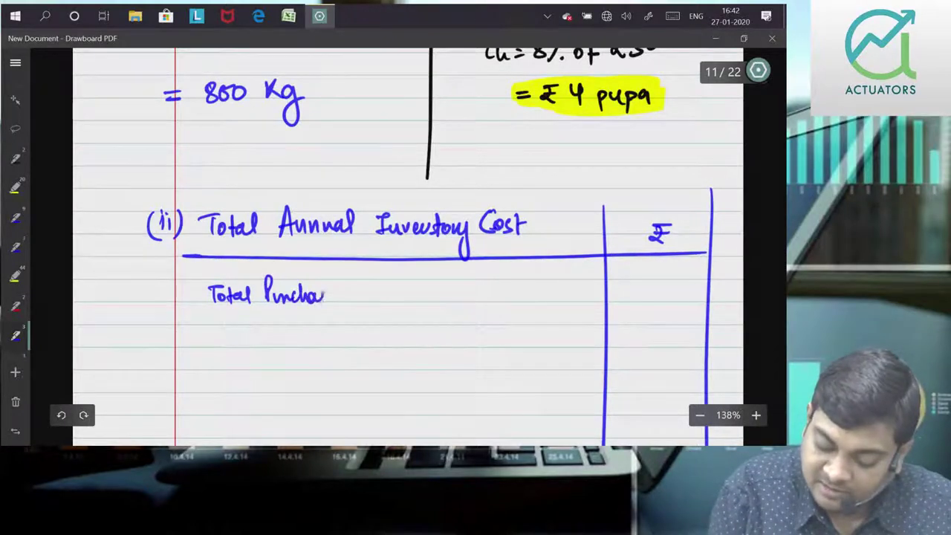
left_click_drag(386, 293, 417, 304)
left_click_drag(425, 290, 451, 300)
left_click_drag(459, 289, 465, 291)
mouse_move(476, 290)
left_mouse_down()
mouse_move(504, 300)
mouse_move(515, 290)
left_mouse_up()
left_click_drag(524, 275, 525, 306)
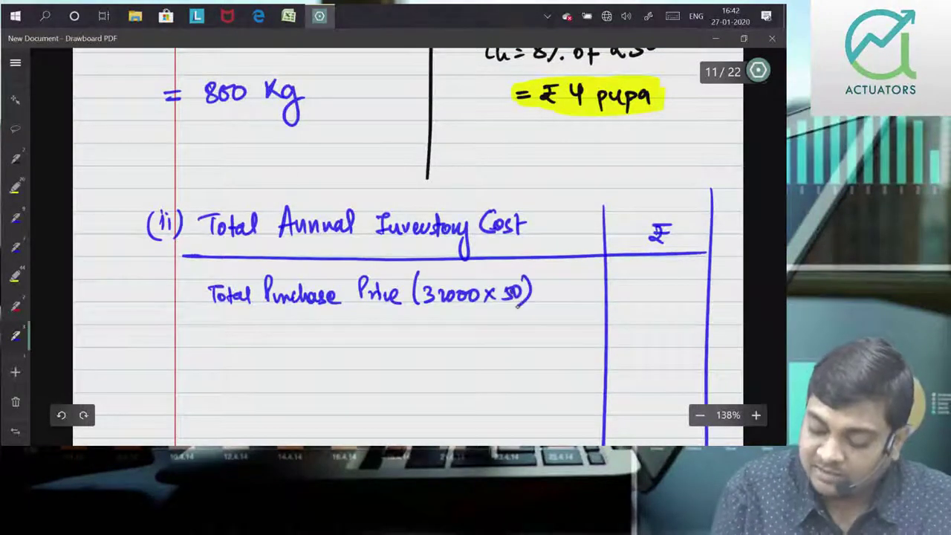
left_click_drag(622, 285, 624, 300)
mouse_move(634, 285)
left_mouse_down()
mouse_move(631, 295)
mouse_move(656, 292)
left_mouse_up()
left_click_drag(665, 290, 673, 292)
left_click_drag(683, 290, 682, 291)
left_click_drag(692, 290, 691, 292)
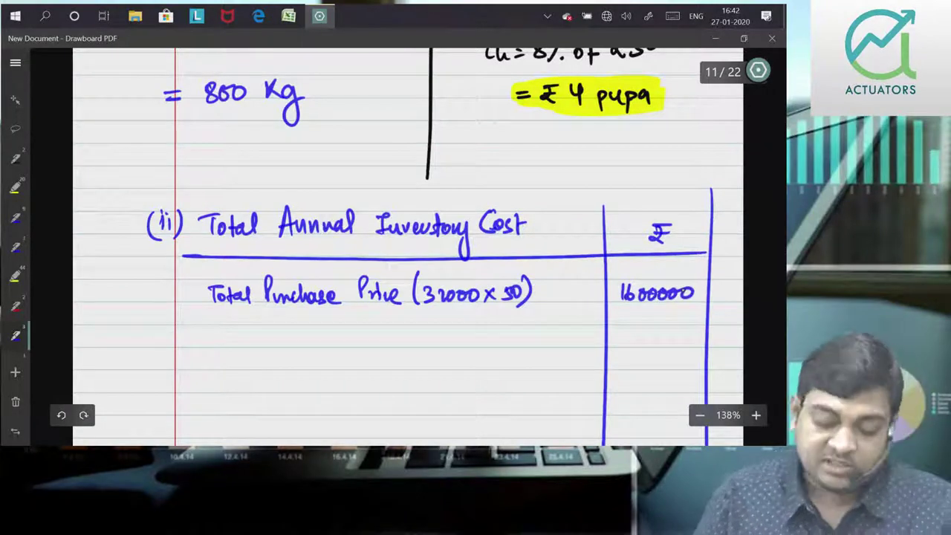
Step: Write the row 'Total Ordering Cost (A/Q)' with working [40 × ₹40] and amount 1600
left_click_drag(208, 333, 224, 331)
mouse_move(217, 333)
left_mouse_down()
mouse_move(218, 346)
mouse_move(251, 344)
left_mouse_up()
mouse_move(259, 327)
left_mouse_down()
mouse_move(261, 346)
mouse_move(315, 340)
mouse_move(344, 372)
left_mouse_up()
left_click_drag(368, 332, 364, 349)
left_click_drag(372, 340, 393, 350)
mouse_move(420, 315)
left_mouse_down()
mouse_move(425, 352)
mouse_move(449, 336)
mouse_move(448, 365)
left_mouse_up()
left_click_drag(463, 336, 458, 347)
left_click_drag(474, 334, 490, 363)
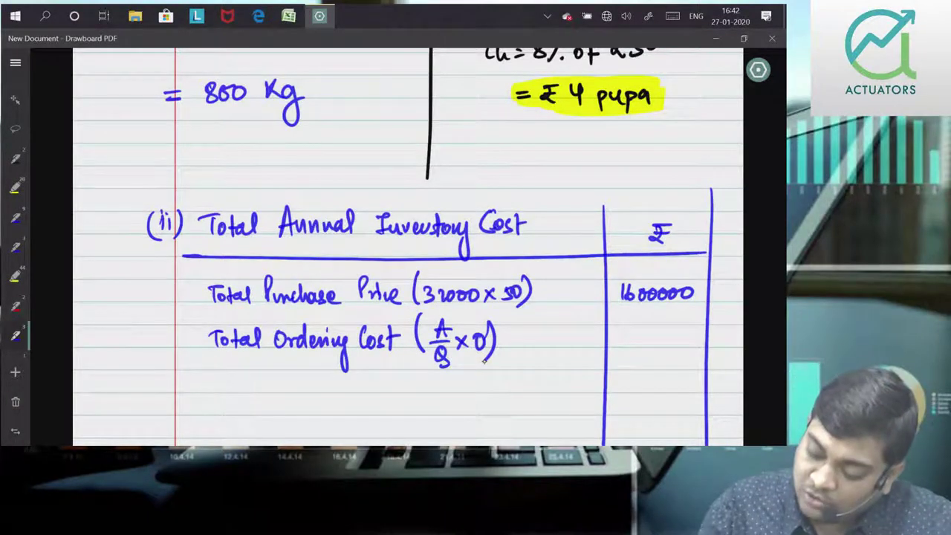
left_click_drag(511, 322, 504, 358)
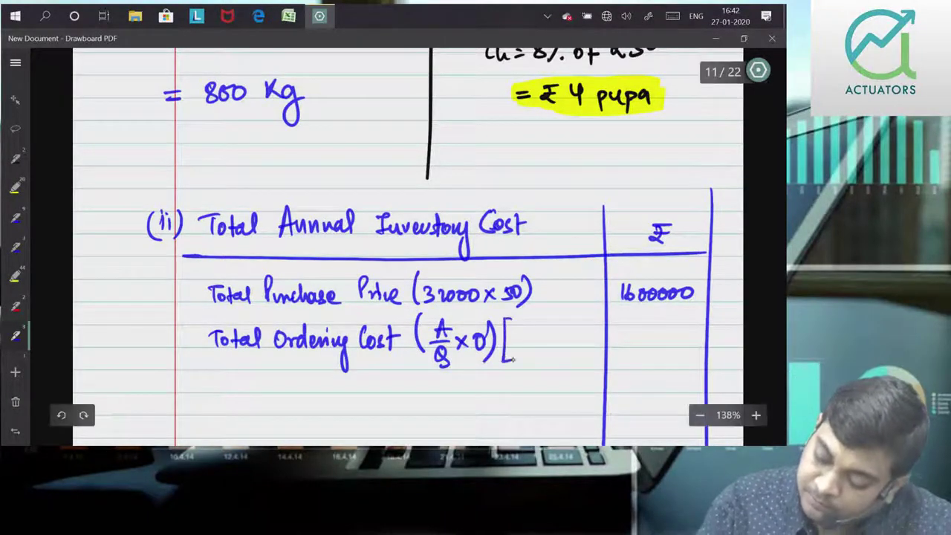
left_click_drag(591, 315, 594, 359)
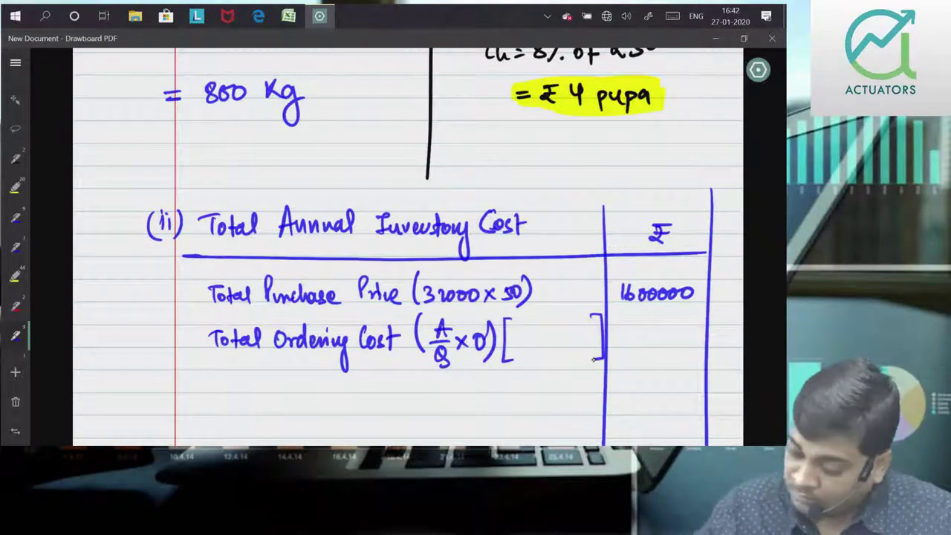
mouse_move(511, 333)
left_mouse_down()
mouse_move(517, 343)
mouse_move(559, 336)
left_mouse_up()
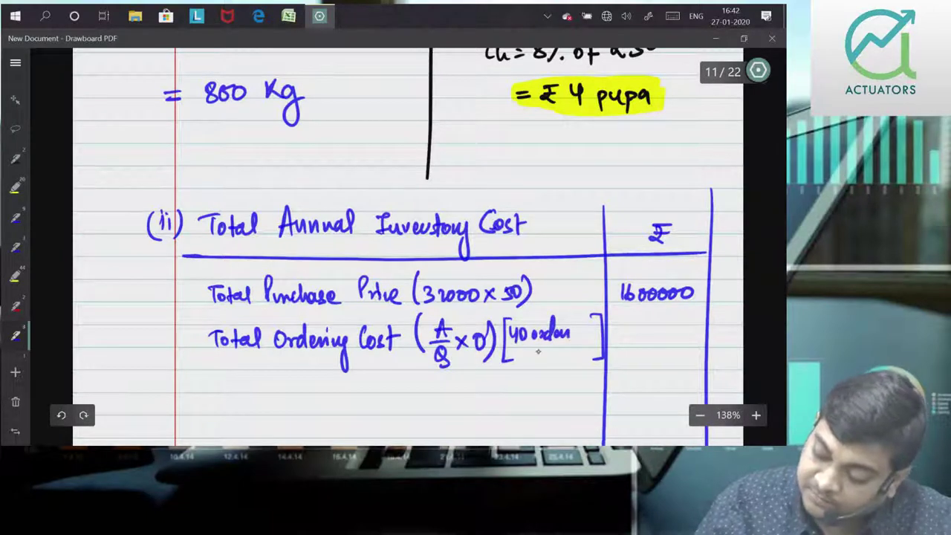
left_click_drag(569, 340, 593, 355)
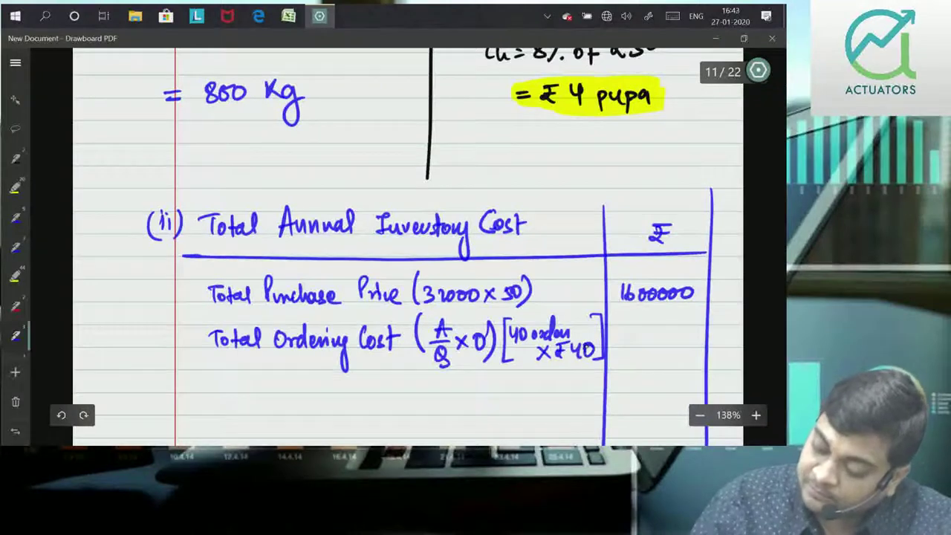
left_click_drag(645, 336, 646, 355)
mouse_move(657, 334)
left_mouse_down()
mouse_move(655, 354)
mouse_move(672, 340)
left_mouse_up()
left_click_drag(685, 339, 686, 340)
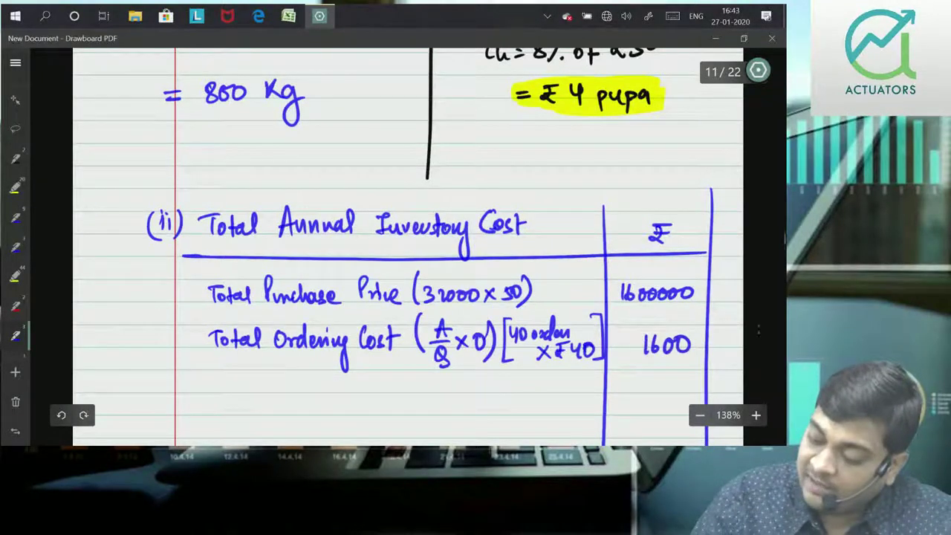
Step: Begin the next row label 'Total Carrying Cost (Q/2 × Cu)'
scroll(687, 342, "down", 2)
left_click_drag(211, 332, 227, 332)
mouse_move(220, 332)
left_mouse_down()
mouse_move(221, 346)
mouse_move(253, 346)
left_mouse_up()
mouse_move(260, 327)
left_mouse_down()
mouse_move(261, 348)
mouse_move(286, 347)
left_mouse_up()
mouse_move(291, 339)
left_mouse_down()
mouse_move(324, 344)
mouse_move(324, 362)
left_mouse_up()
left_click_drag(330, 336, 345, 361)
mouse_move(380, 330)
left_mouse_down()
mouse_move(377, 351)
mouse_move(398, 351)
left_mouse_up()
mouse_move(435, 310)
left_mouse_down()
mouse_move(435, 376)
mouse_move(440, 340)
mouse_move(450, 348)
left_mouse_up()
mouse_move(436, 354)
left_mouse_down()
mouse_move(450, 364)
mouse_move(469, 357)
left_mouse_up()
mouse_move(470, 340)
left_mouse_down()
mouse_move(451, 360)
mouse_move(496, 357)
left_mouse_up()
left_click_drag(492, 320, 490, 376)
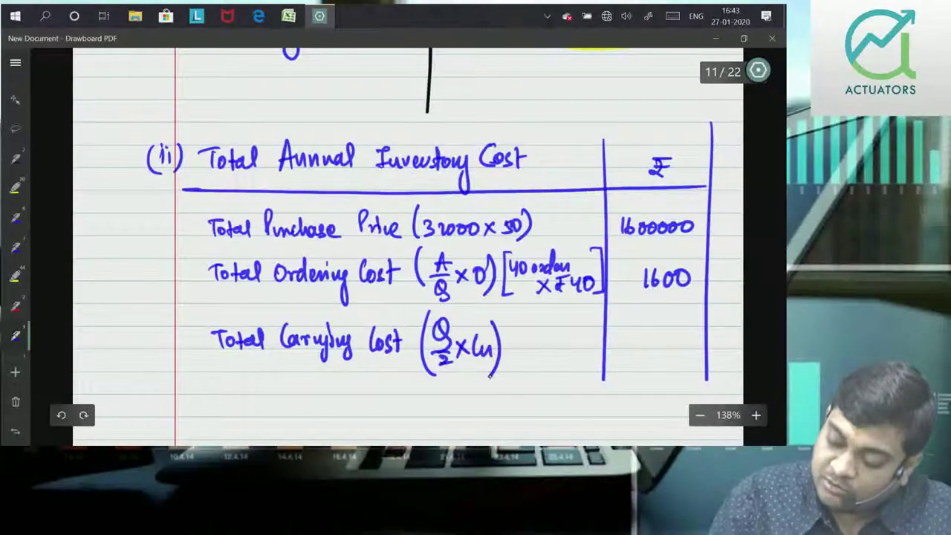
Step: Complete the carrying cost row as [400 × ₹4] = 1600 and rule off the amount column
left_click_drag(512, 319, 509, 367)
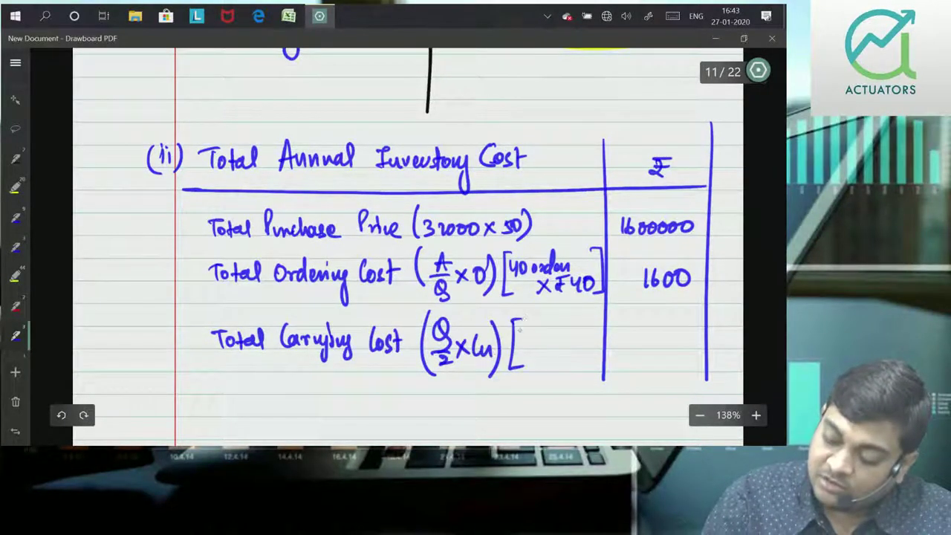
left_click_drag(521, 331, 529, 334)
mouse_move(543, 333)
left_mouse_down()
mouse_move(585, 344)
mouse_move(582, 357)
left_mouse_up()
mouse_move(663, 330)
left_mouse_down()
mouse_move(657, 343)
mouse_move(674, 333)
left_mouse_up()
left_click_drag(691, 331, 690, 334)
left_click_drag(603, 370, 722, 368)
left_click_drag(591, 408, 702, 401)
left_click_drag(605, 373, 600, 422)
left_click_drag(708, 371, 706, 404)
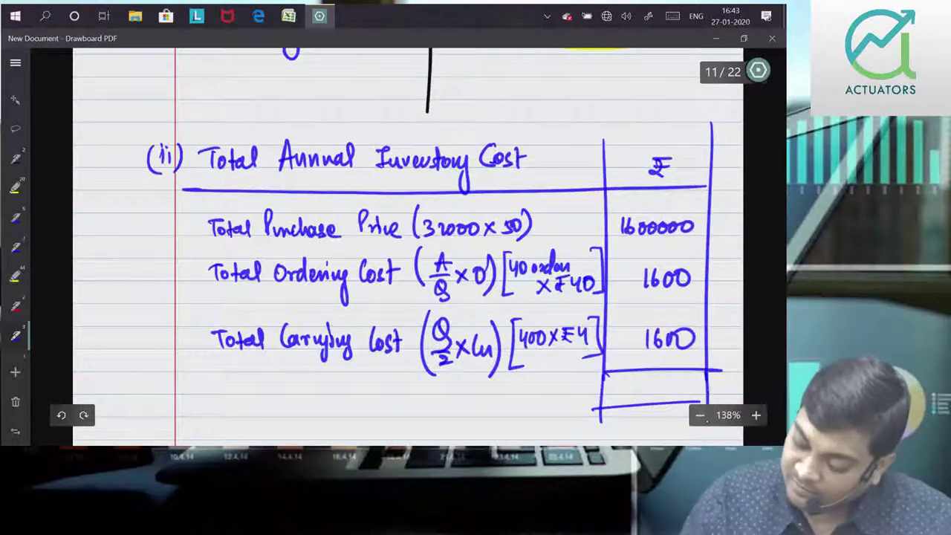
Step: Write the 'Total Cost' row with grand total 1603200
left_click_drag(611, 380, 612, 401)
mouse_move(625, 382)
left_mouse_down()
mouse_move(624, 395)
mouse_move(638, 384)
mouse_move(648, 398)
left_mouse_up()
mouse_move(663, 384)
left_mouse_down()
mouse_move(677, 395)
mouse_move(678, 382)
left_mouse_up()
left_click_drag(692, 380, 691, 382)
mouse_move(441, 389)
left_mouse_down()
mouse_move(456, 411)
mouse_move(471, 410)
left_mouse_up()
mouse_move(480, 388)
left_mouse_down()
mouse_move(483, 410)
mouse_move(490, 395)
left_mouse_up()
left_click_drag(487, 401, 504, 407)
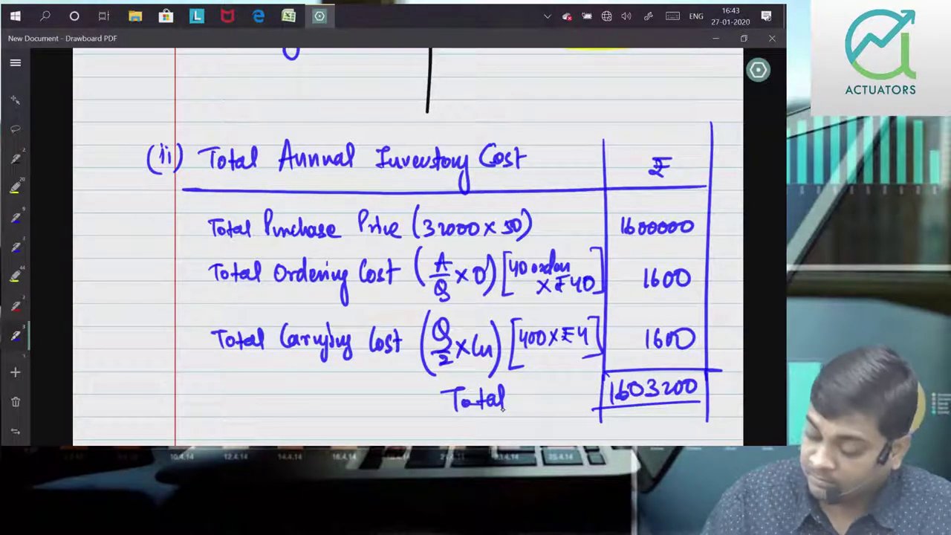
mouse_move(530, 393)
left_mouse_down()
mouse_move(528, 410)
mouse_move(541, 398)
left_mouse_up()
left_click_drag(553, 394, 547, 409)
mouse_move(560, 377)
left_mouse_down()
mouse_move(561, 404)
mouse_move(570, 392)
left_mouse_up()
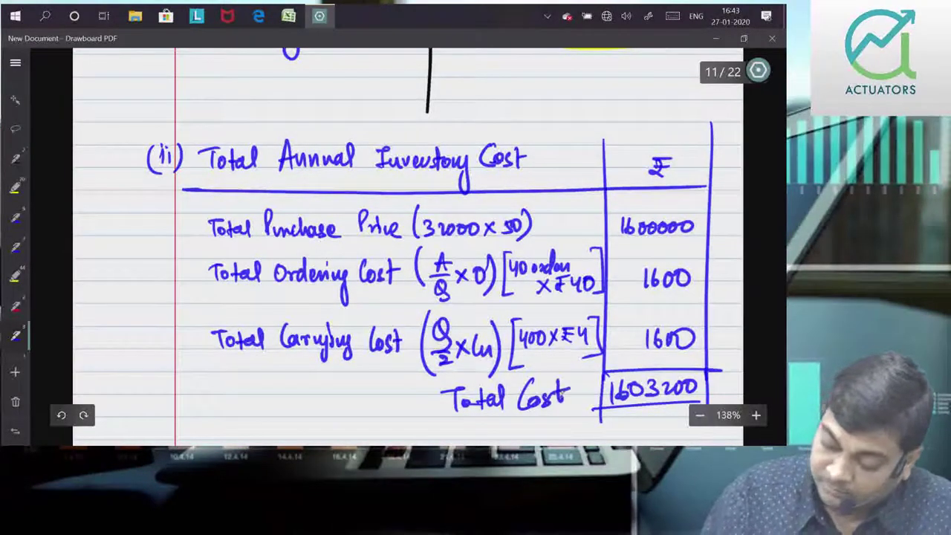
Step: Highlight the Total Cost 1603200 row in yellow
left_click_drag(455, 398, 572, 394)
left_click_drag(401, 392, 717, 380)
left_click_drag(413, 410, 705, 399)
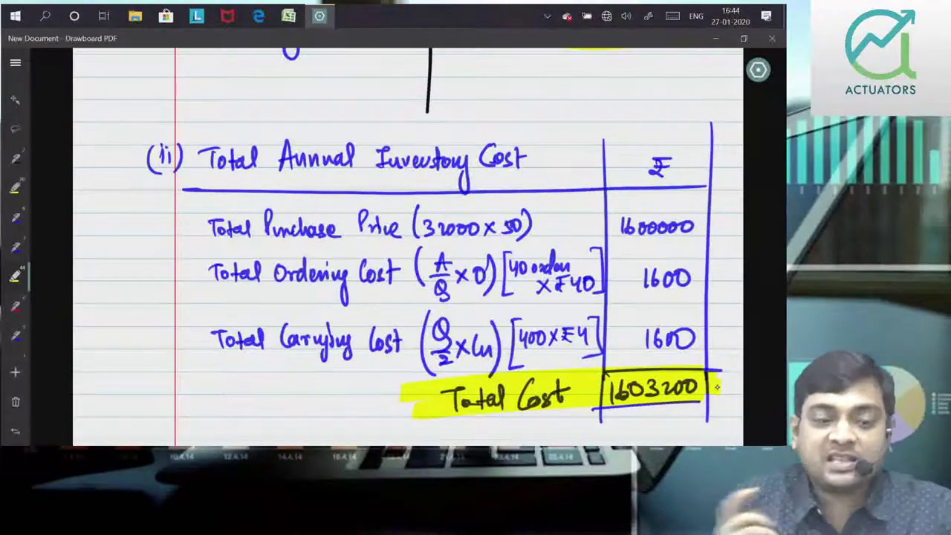
scroll(717, 387, "up", 3)
scroll(690, 337, "up", 1)
scroll(690, 336, "up", 1)
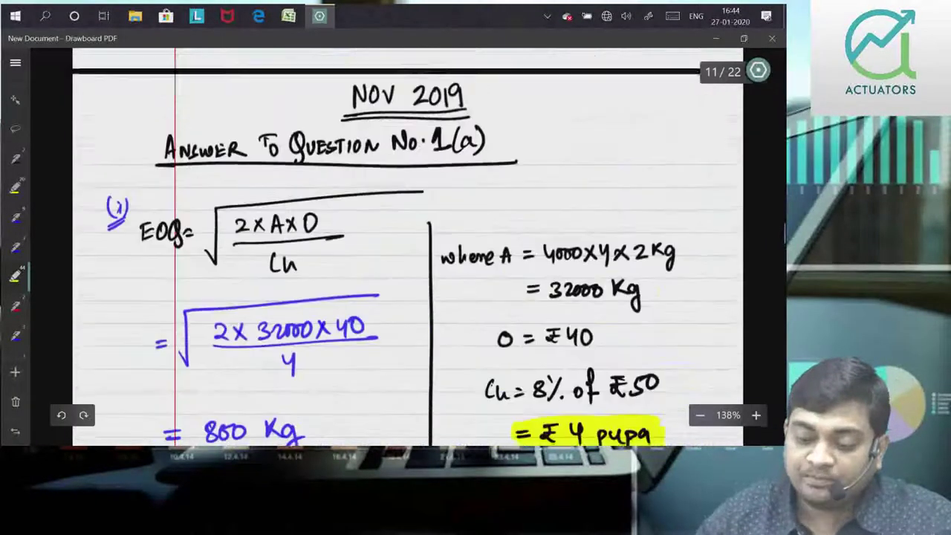
scroll(690, 337, "up", 1)
scroll(690, 336, "down", 1)
scroll(691, 337, "down", 1)
scroll(690, 336, "down", 5)
scroll(690, 337, "down", 4)
scroll(690, 337, "down", 1)
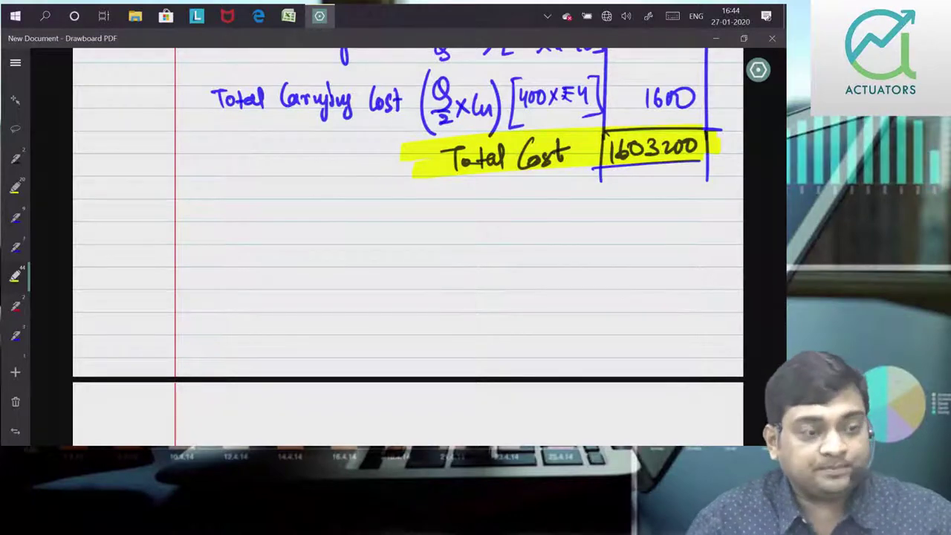
left_click_drag(569, 239, 568, 412)
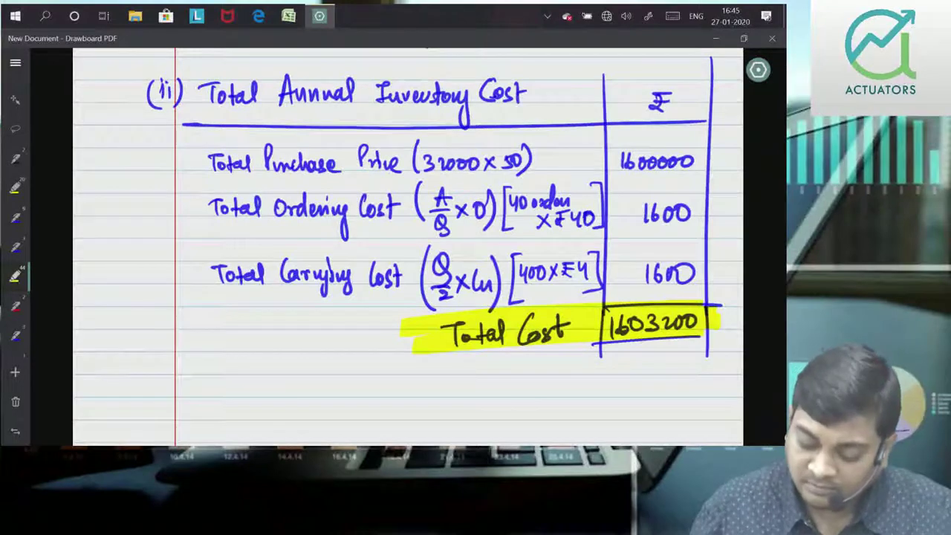
scroll(408, 245, "down", 3)
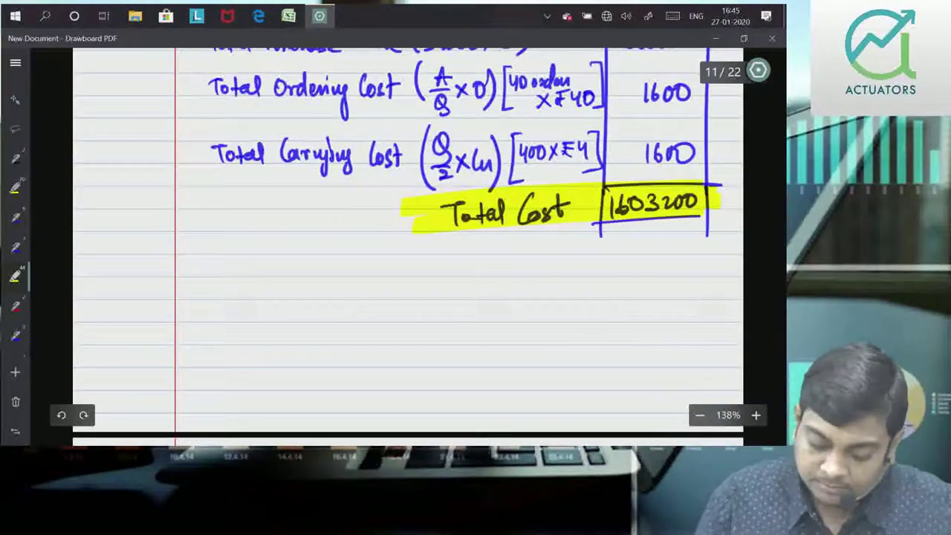
Step: Handwrite the heading 'Answer to Question No. 1(b)' in blue ink and underline it
left_click(15, 334)
mouse_move(179, 279)
left_mouse_down()
mouse_move(215, 260)
mouse_move(229, 269)
mouse_move(244, 261)
mouse_move(259, 278)
left_mouse_up()
mouse_move(258, 260)
left_mouse_down()
mouse_move(273, 277)
mouse_move(305, 271)
mouse_move(334, 288)
mouse_move(393, 264)
left_mouse_up()
mouse_move(389, 265)
left_mouse_down()
mouse_move(389, 280)
mouse_move(405, 265)
mouse_move(462, 260)
mouse_move(469, 276)
left_mouse_up()
mouse_move(477, 266)
left_mouse_down()
mouse_move(504, 279)
mouse_move(531, 275)
left_mouse_up()
left_click(488, 270)
left_click_drag(541, 254, 543, 275)
left_click_drag(168, 294, 566, 284)
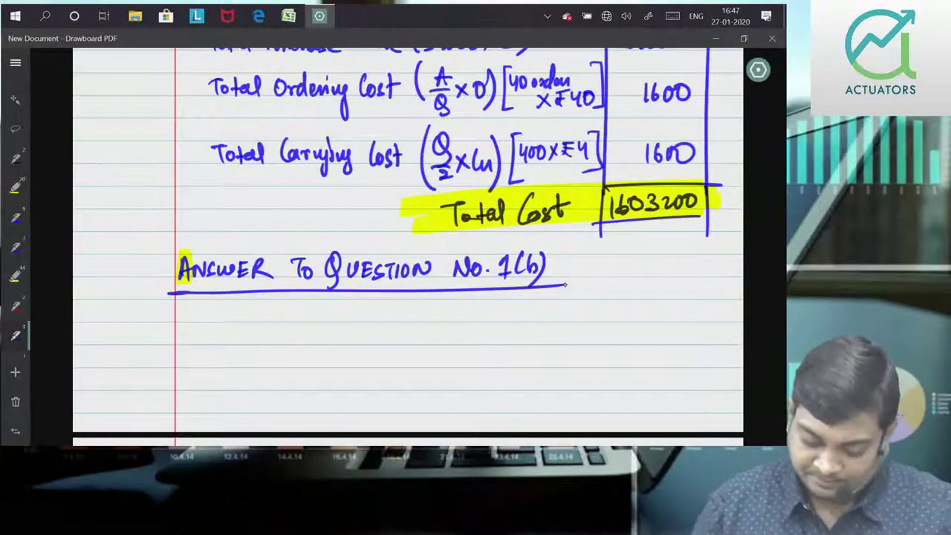
Step: Write the underlined note heading 'N1 O/H Recovery Rates'
left_click_drag(147, 332, 154, 318)
left_click_drag(157, 316, 159, 327)
mouse_move(143, 337)
left_mouse_down()
mouse_move(294, 316)
mouse_move(316, 320)
mouse_move(306, 340)
left_mouse_up()
left_click_drag(333, 323, 367, 328)
left_click_drag(372, 323, 393, 323)
left_click_drag(173, 344, 429, 336)
mouse_move(208, 371)
left_mouse_down()
mouse_move(211, 359)
mouse_move(242, 355)
left_mouse_up()
Step: Write the label 'Prodn Deptt A', undoing stray strokes and retracing the A
mouse_move(245, 360)
left_mouse_down()
mouse_move(247, 368)
mouse_move(293, 376)
left_mouse_up()
mouse_move(297, 363)
left_mouse_down()
mouse_move(299, 382)
mouse_move(316, 365)
left_mouse_up()
mouse_move(342, 376)
left_mouse_down()
mouse_move(357, 376)
mouse_move(344, 358)
mouse_move(350, 380)
mouse_move(349, 370)
left_mouse_up()
left_click(381, 364)
left_click(61, 415)
left_click(61, 416)
left_click(61, 415)
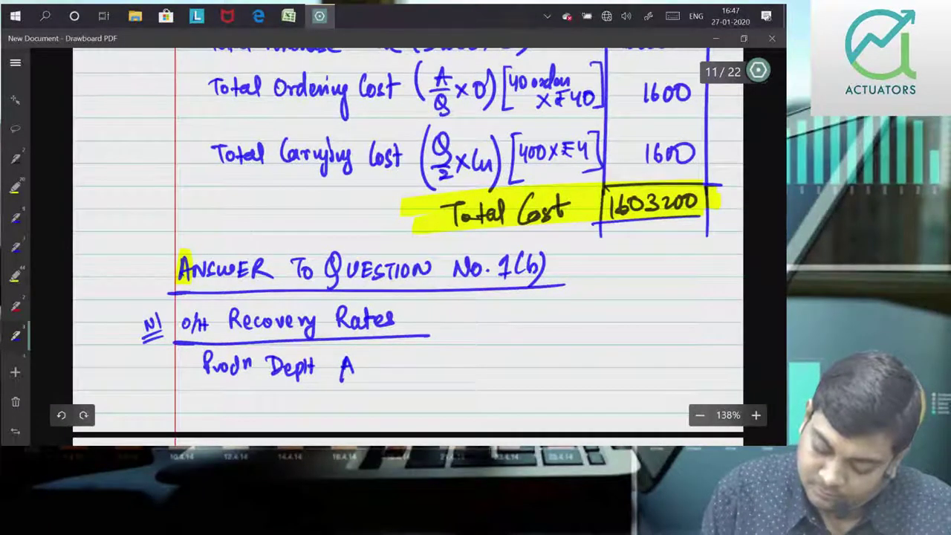
left_click_drag(348, 359, 356, 381)
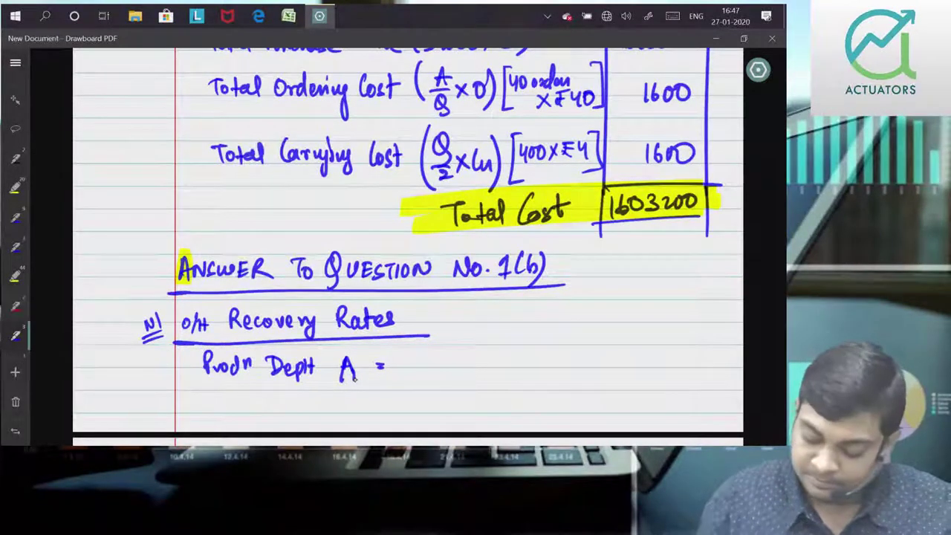
Step: Write the Dept A calculation = ₹12000/₹12000 × 100, undoing a miswritten denominator
mouse_move(404, 353)
left_mouse_down()
mouse_move(412, 364)
mouse_move(465, 351)
left_mouse_up()
left_click_drag(401, 367, 476, 364)
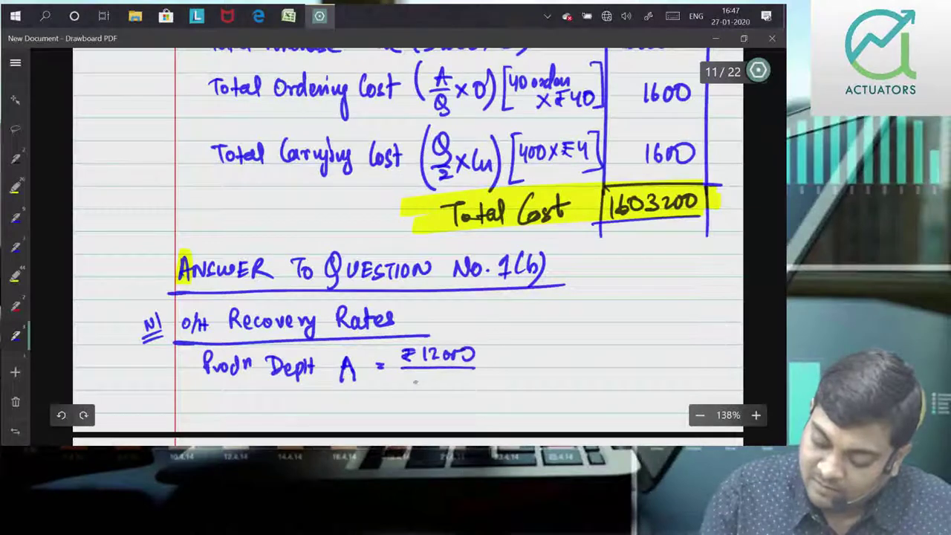
left_click_drag(409, 375, 422, 375)
mouse_move(431, 374)
left_mouse_down()
mouse_move(432, 386)
mouse_move(448, 385)
left_mouse_up()
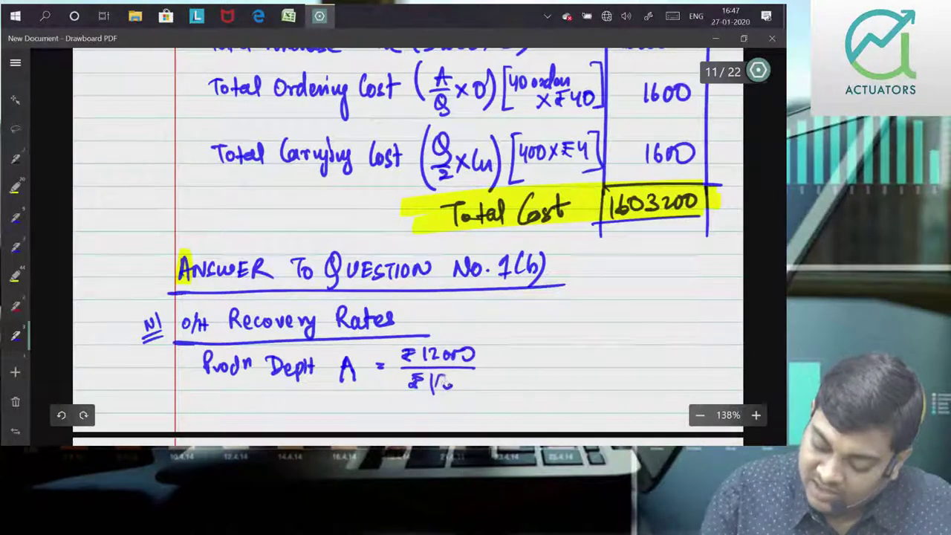
left_click(61, 414)
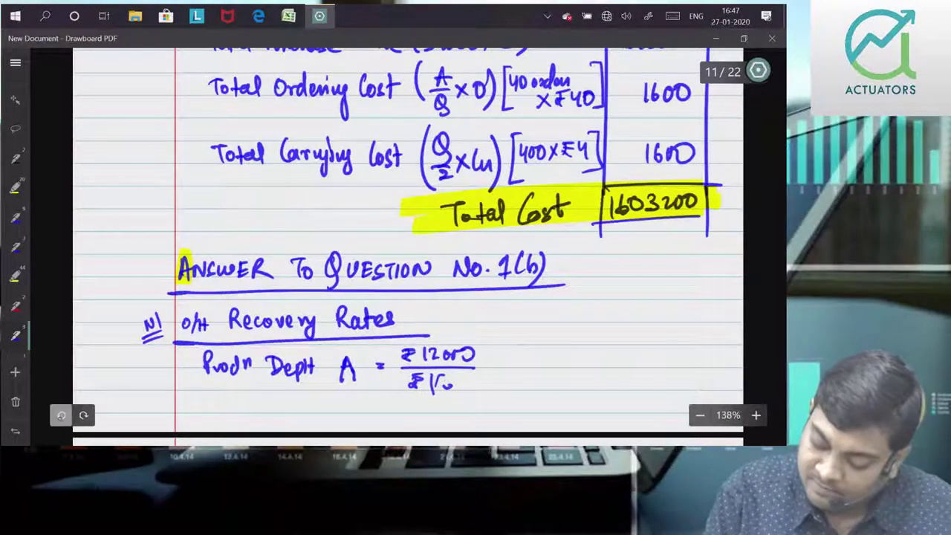
left_click(61, 415)
left_click_drag(437, 376, 462, 389)
left_click_drag(470, 380, 477, 387)
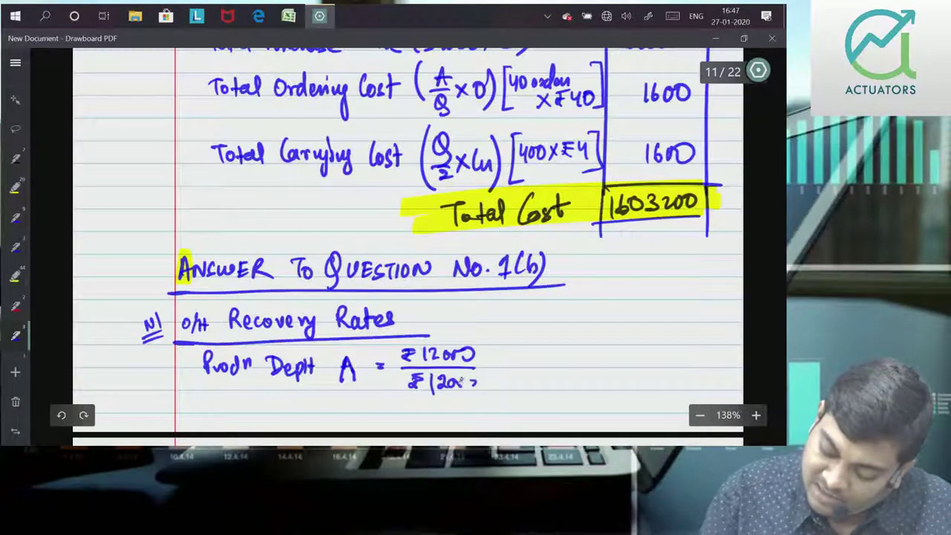
mouse_move(478, 362)
left_mouse_down()
mouse_move(490, 377)
mouse_move(479, 376)
left_mouse_up()
mouse_move(497, 360)
left_mouse_down()
mouse_move(498, 371)
mouse_move(508, 362)
left_mouse_up()
mouse_move(518, 360)
left_mouse_down()
mouse_move(551, 372)
mouse_move(573, 362)
mouse_move(590, 376)
left_mouse_up()
Step: Write the Dept A result '= 100% of D/wages'
left_click(608, 373)
left_click_drag(601, 371, 624, 375)
mouse_move(641, 343)
left_mouse_down()
mouse_move(633, 381)
mouse_move(671, 381)
left_mouse_up()
left_click_drag(677, 359, 699, 370)
mouse_move(710, 359)
left_mouse_down()
mouse_move(705, 387)
mouse_move(725, 373)
left_mouse_up()
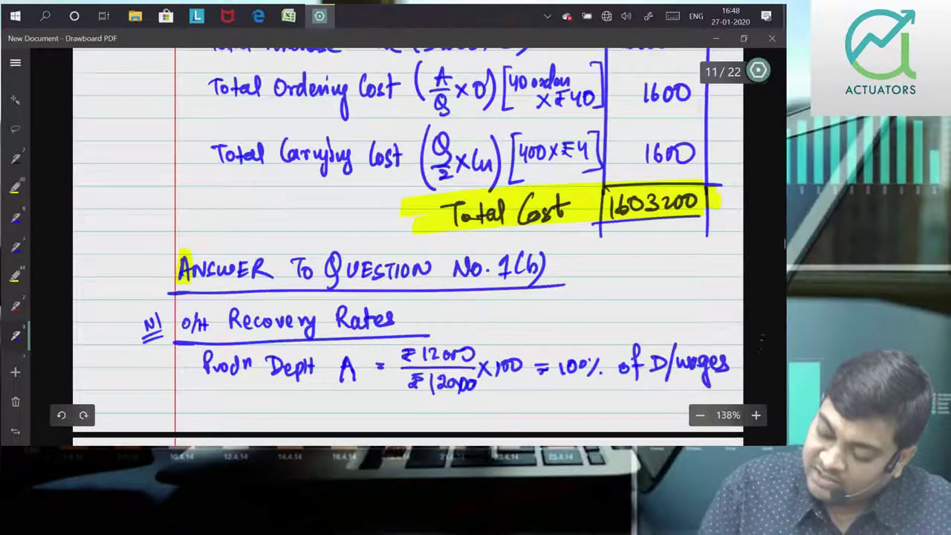
Step: On the next page, write the label 'Prodn Deptt B ='
scroll(763, 341, "down", 1)
scroll(765, 341, "down", 1)
scroll(766, 342, "down", 2)
scroll(767, 342, "down", 1)
scroll(768, 343, "up", 2)
scroll(769, 327, "up", 1)
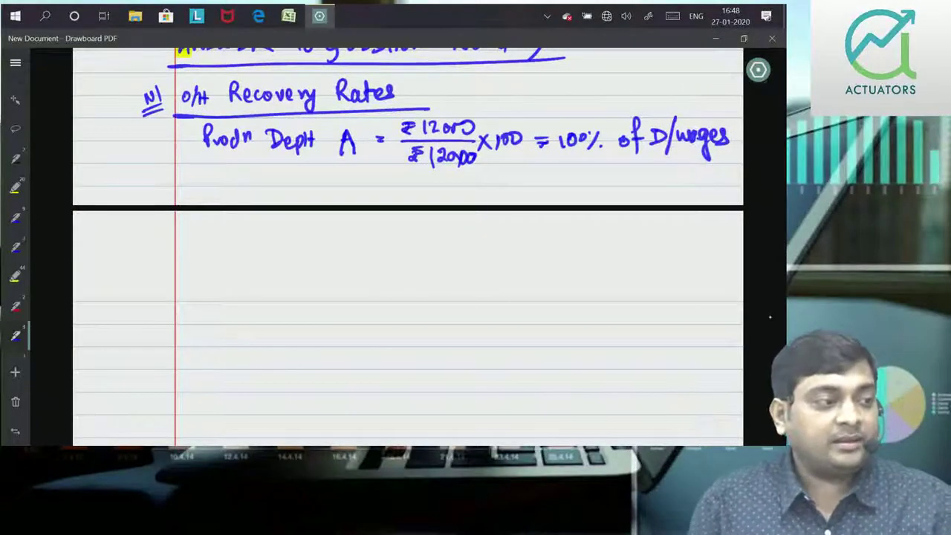
mouse_move(203, 220)
left_mouse_down()
mouse_move(213, 243)
mouse_move(245, 227)
mouse_move(272, 245)
left_mouse_up()
mouse_move(272, 229)
left_mouse_down()
mouse_move(275, 245)
mouse_move(287, 245)
left_mouse_up()
mouse_move(286, 232)
left_mouse_down()
mouse_move(291, 258)
mouse_move(305, 248)
left_mouse_up()
left_click_drag(302, 226, 312, 242)
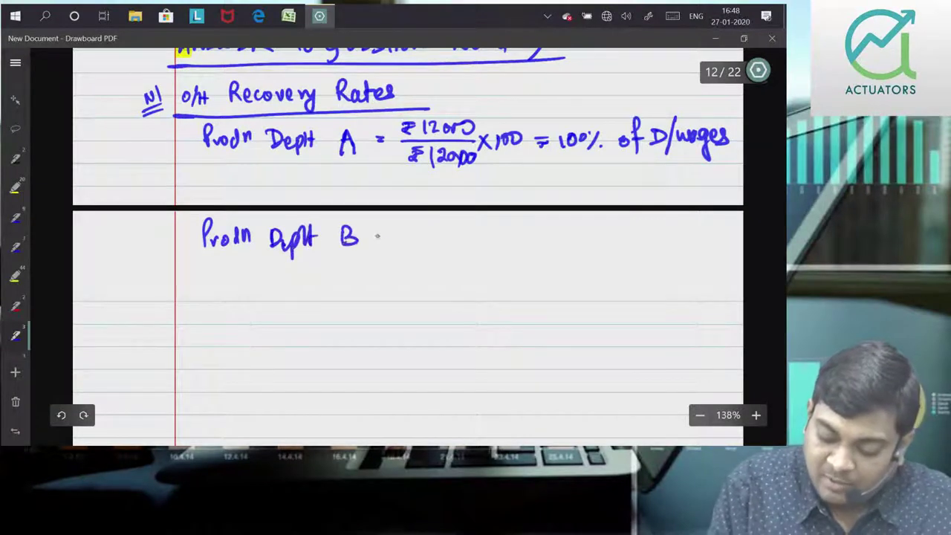
left_click_drag(376, 232, 387, 232)
left_click_drag(376, 241, 387, 241)
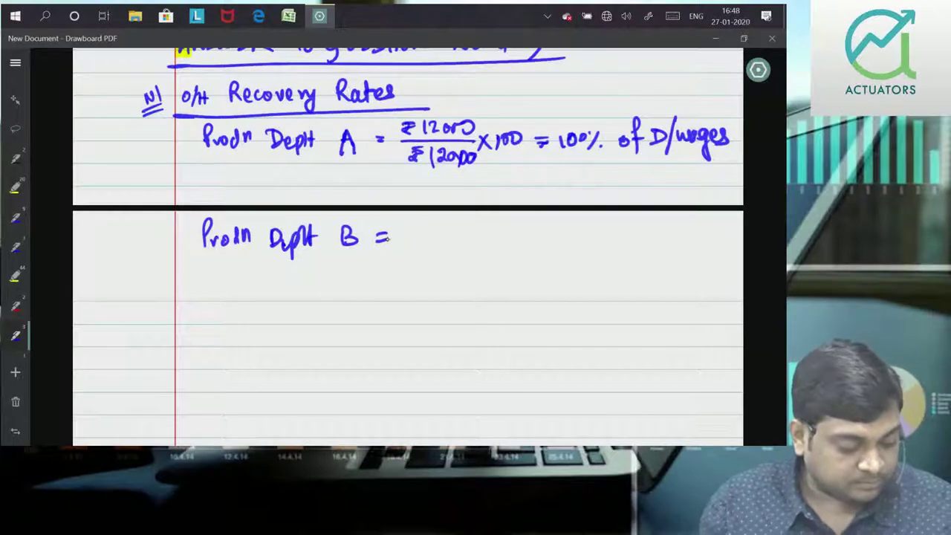
Step: Write Dept B's rate as ₹6000/₹8000 × 100 = 75% of D/wages
mouse_move(413, 217)
left_mouse_down()
mouse_move(423, 218)
mouse_move(420, 233)
mouse_move(435, 226)
left_mouse_up()
mouse_move(447, 221)
left_mouse_down()
mouse_move(448, 233)
mouse_move(476, 233)
left_mouse_up()
left_click_drag(401, 241, 494, 239)
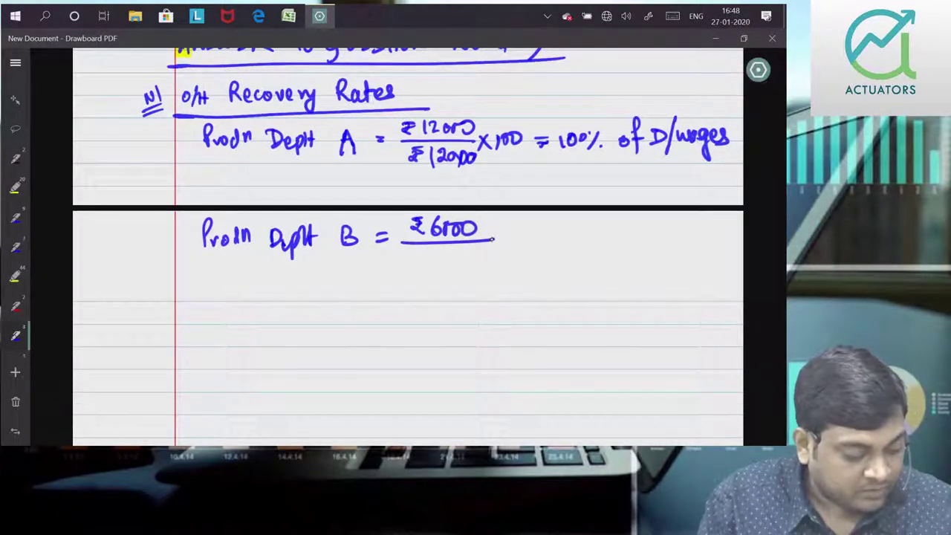
left_click_drag(414, 260, 430, 257)
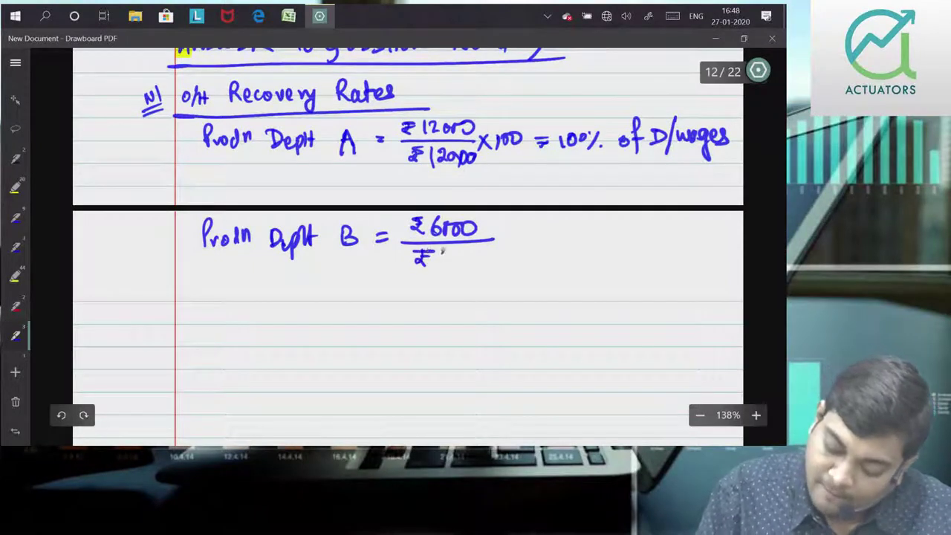
left_click_drag(465, 254, 464, 264)
left_click_drag(478, 254, 477, 255)
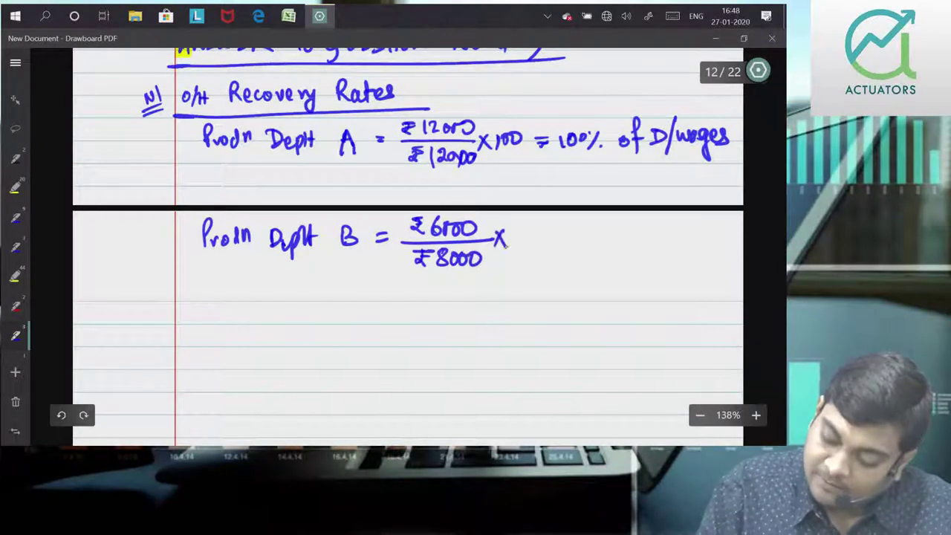
left_click_drag(525, 230, 524, 231)
left_click_drag(532, 231, 530, 232)
left_click_drag(540, 234, 547, 235)
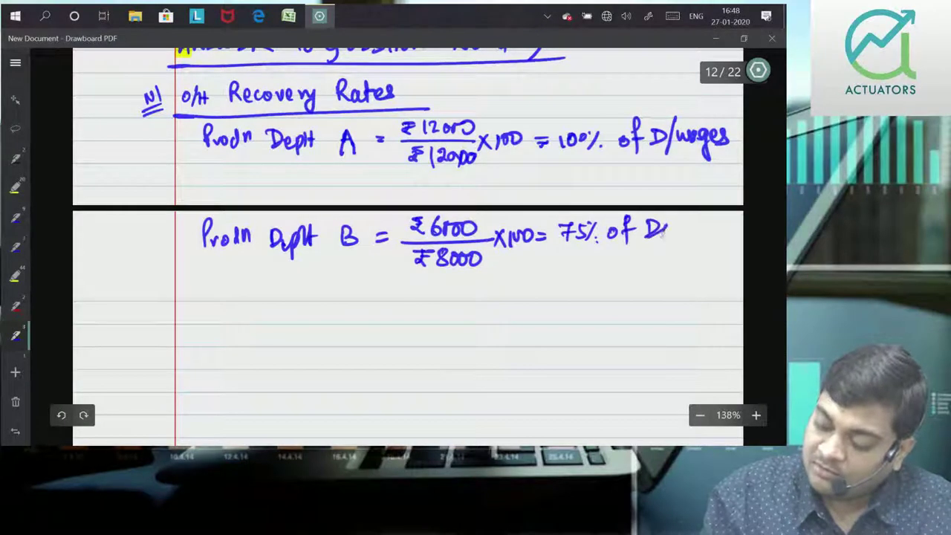
mouse_move(675, 223)
left_mouse_down()
mouse_move(666, 239)
mouse_move(721, 236)
mouse_move(709, 232)
left_mouse_up()
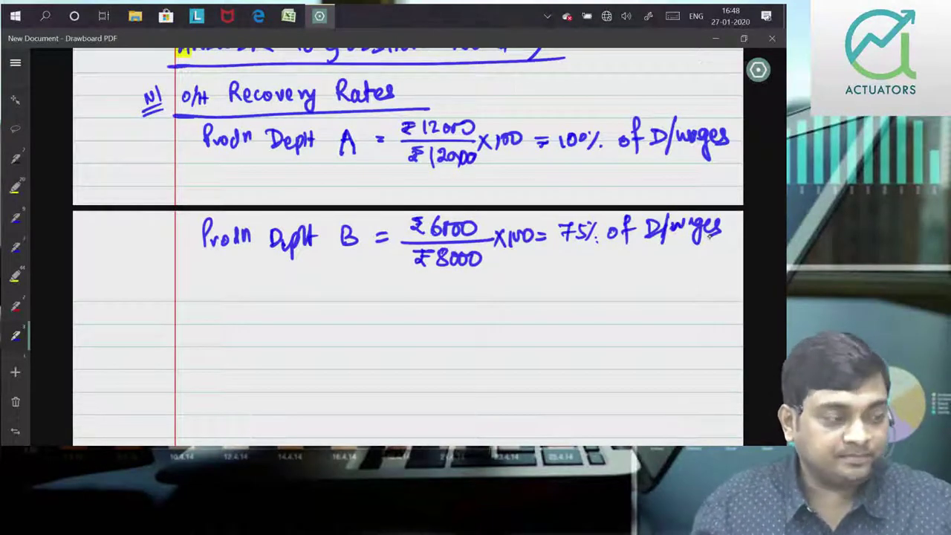
Step: Write the Dept C line: ₹9000/₹10000 × 100 = 90% of D/wages
left_click_drag(273, 305, 290, 317)
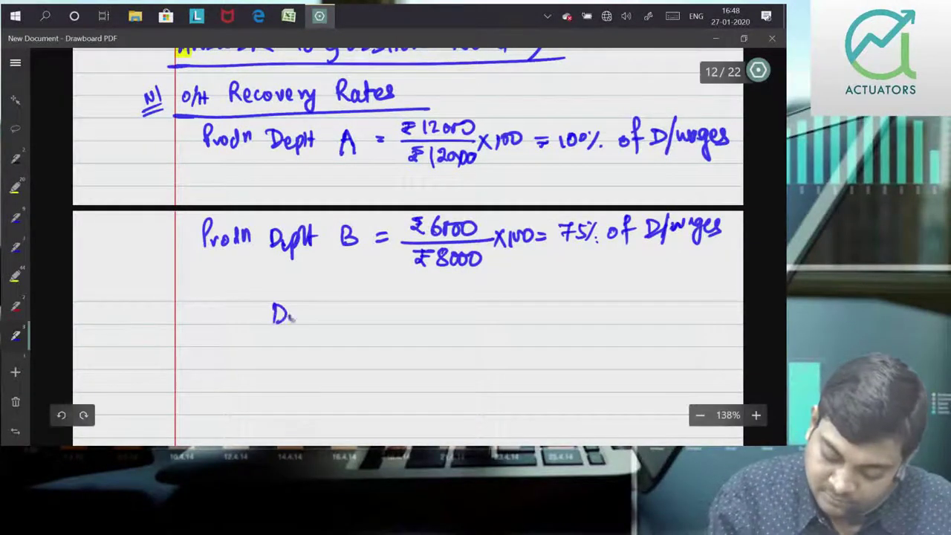
left_click_drag(355, 307, 348, 328)
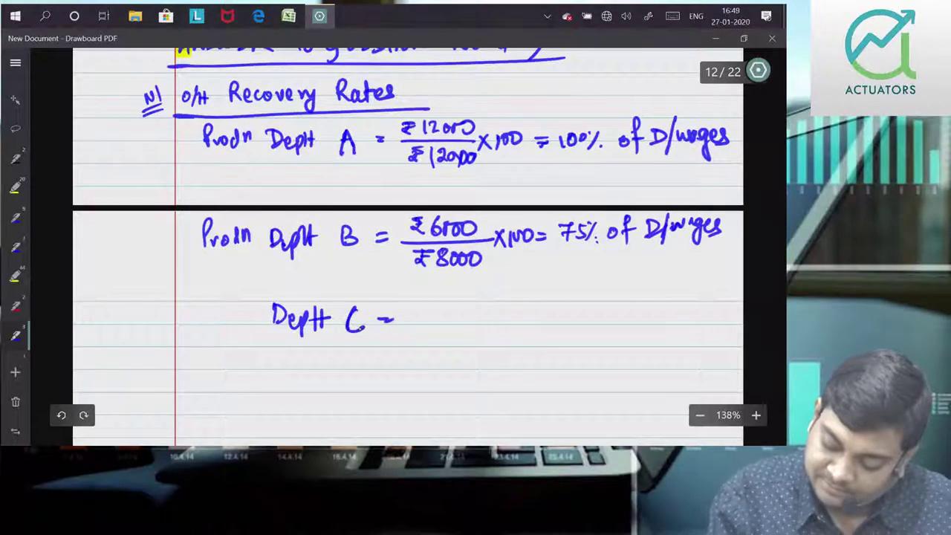
left_click_drag(377, 325, 394, 324)
left_click(233, 417)
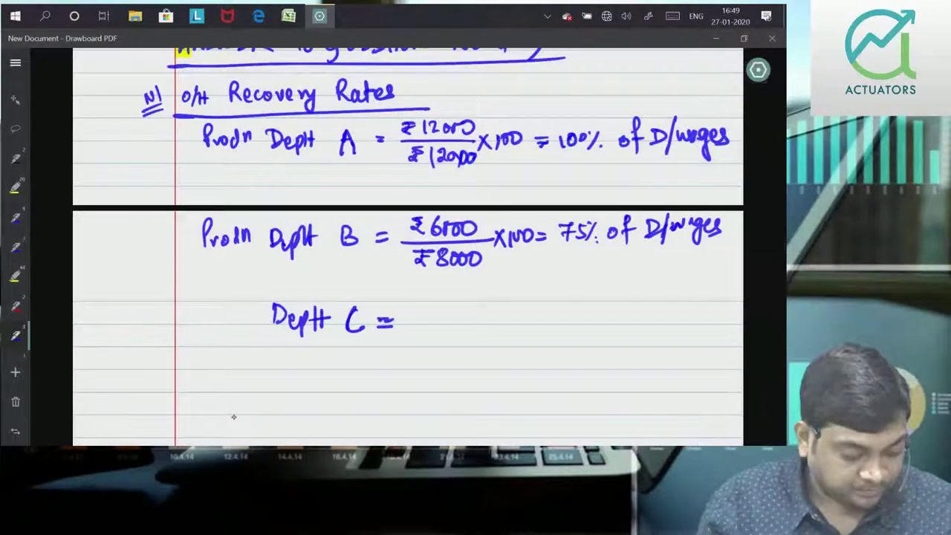
left_click_drag(410, 303, 421, 315)
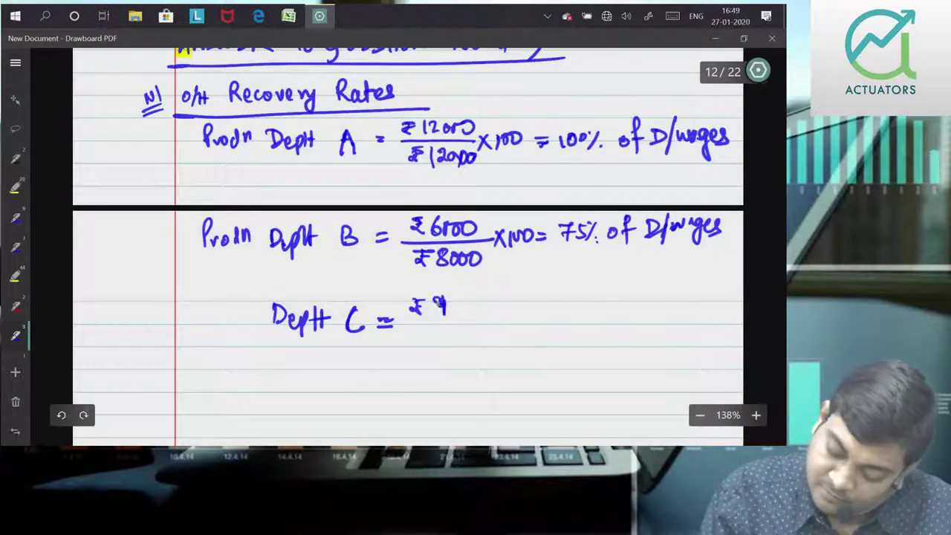
left_click_drag(455, 299, 497, 316)
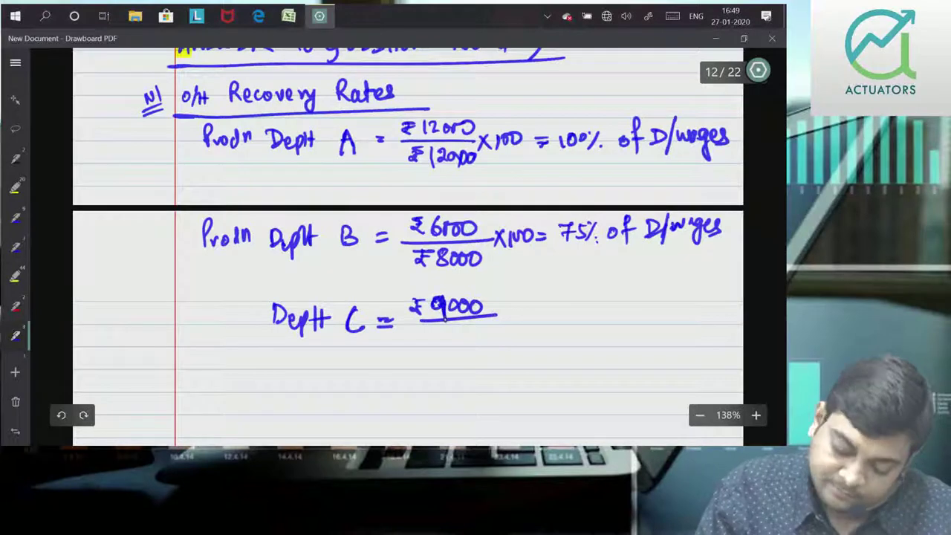
left_click_drag(423, 332, 429, 332)
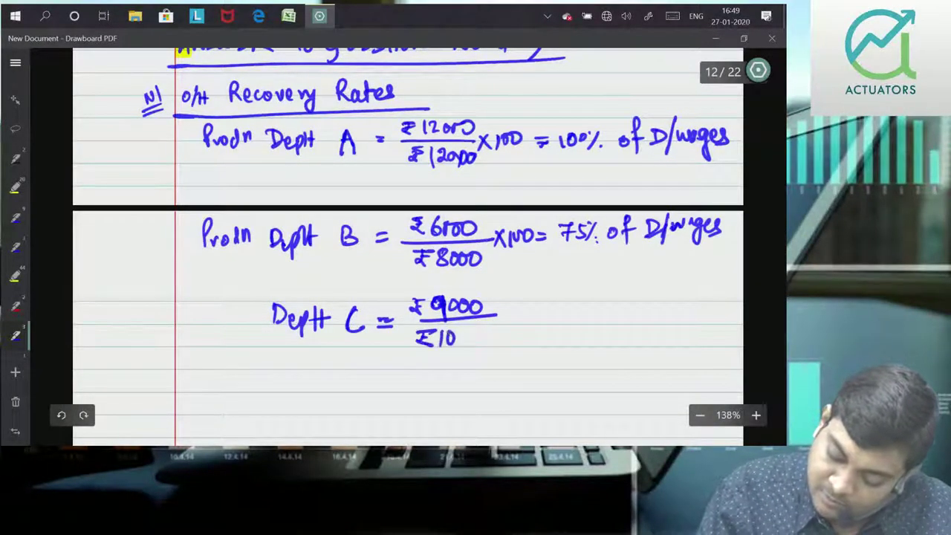
left_click_drag(484, 331, 483, 333)
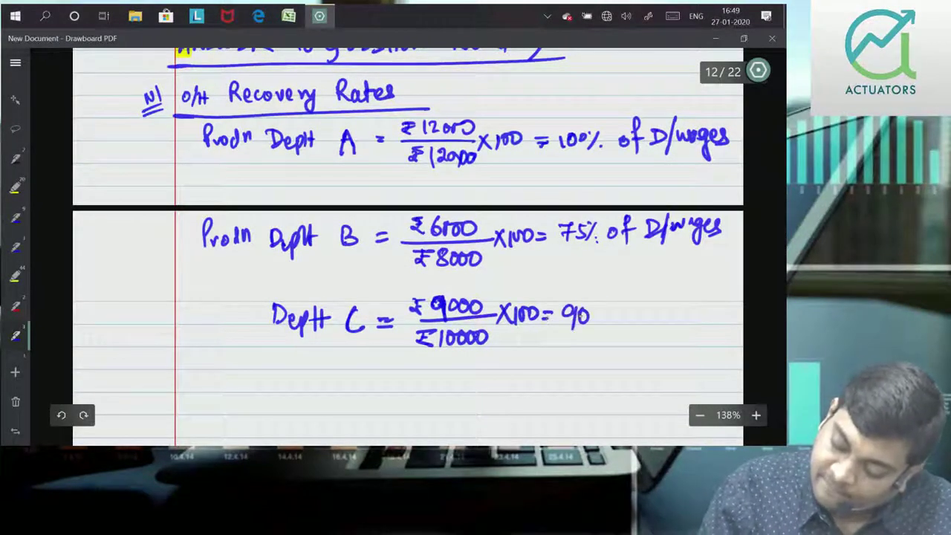
left_click_drag(621, 309, 649, 324)
mouse_move(674, 285)
left_mouse_down()
mouse_move(657, 329)
mouse_move(688, 311)
mouse_move(717, 323)
left_mouse_up()
Step: Begin the next line with the label 'Dept D ='
left_click_drag(275, 388, 276, 410)
mouse_move(276, 387)
left_mouse_down()
mouse_move(278, 412)
mouse_move(296, 413)
left_mouse_up()
mouse_move(302, 400)
left_mouse_down()
mouse_move(304, 418)
mouse_move(330, 389)
left_mouse_up()
mouse_move(345, 393)
left_mouse_down()
mouse_move(344, 411)
mouse_move(404, 400)
left_mouse_up()
left_click_drag(384, 409, 404, 408)
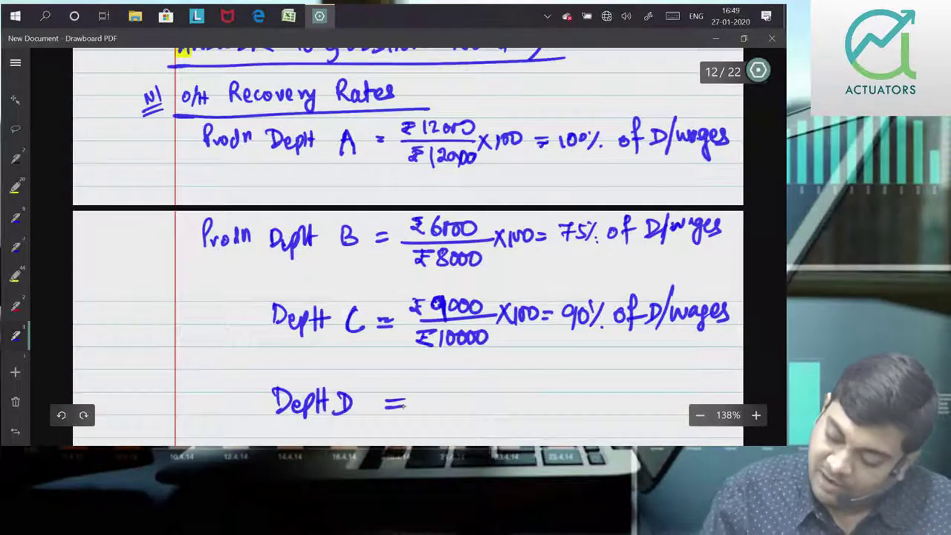
scroll(760, 292, "down", 1)
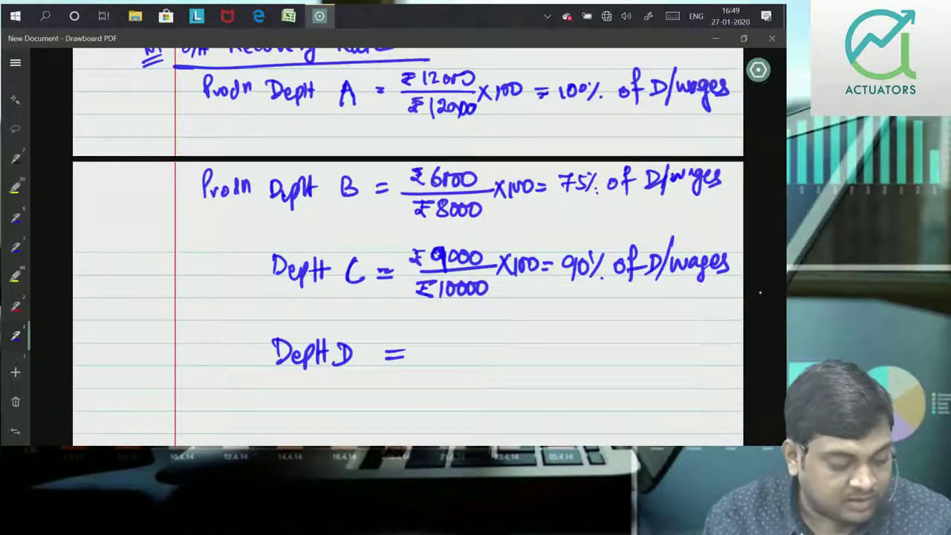
Step: Write Dept D's fraction ₹17000/₹20000 × 100
left_click_drag(418, 335, 465, 342)
left_click_drag(478, 338, 474, 343)
left_click_drag(416, 360, 513, 357)
mouse_move(432, 365)
left_mouse_down()
mouse_move(444, 380)
mouse_move(448, 366)
left_mouse_up()
left_click_drag(458, 371, 474, 381)
mouse_move(524, 344)
left_mouse_down()
mouse_move(514, 361)
mouse_move(526, 361)
left_mouse_up()
mouse_move(532, 345)
left_mouse_down()
mouse_move(533, 359)
mouse_move(580, 349)
left_mouse_up()
Step: Complete the line with '= 85% of D/wages' and scroll down to blank lines
mouse_move(567, 355)
left_mouse_down()
mouse_move(584, 360)
mouse_move(611, 339)
left_mouse_up()
left_click_drag(623, 331, 611, 359)
mouse_move(614, 336)
left_mouse_down()
mouse_move(633, 352)
mouse_move(669, 352)
left_mouse_up()
left_click(626, 358)
left_click_drag(692, 310, 679, 357)
left_click_drag(718, 333, 716, 361)
left_click_drag(728, 342, 736, 351)
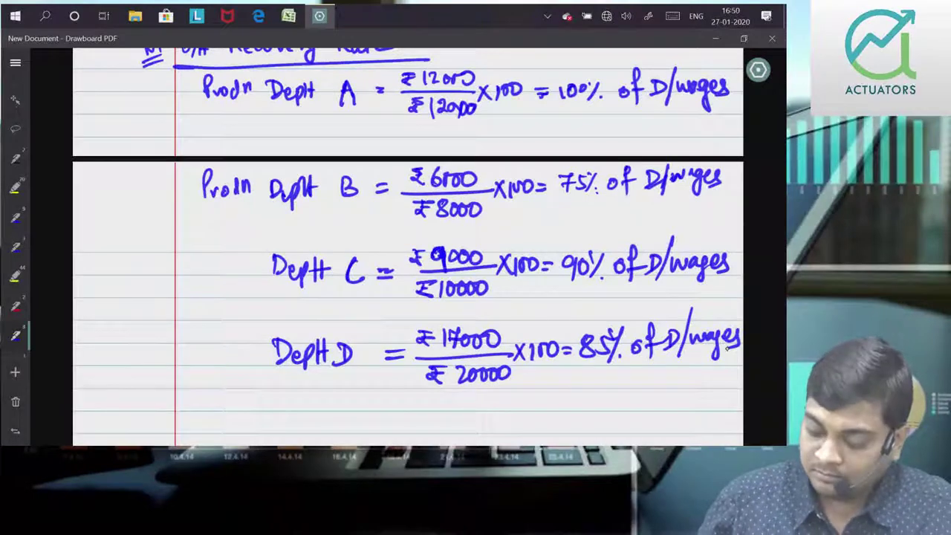
scroll(393, 396, "up", 1)
scroll(391, 347, "down", 3)
scroll(391, 346, "down", 2)
scroll(391, 346, "down", 1)
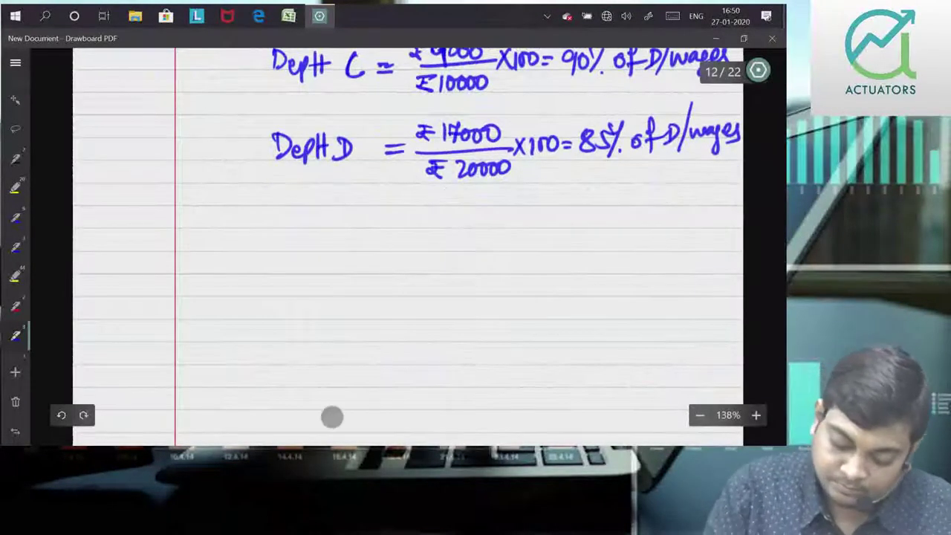
Step: Write the label 'Selling O/H Abs. Rate ='
left_click_drag(189, 226, 182, 244)
left_click_drag(199, 232, 240, 267)
left_click_drag(270, 226, 330, 246)
mouse_move(335, 227)
left_mouse_down()
mouse_move(344, 239)
mouse_move(416, 235)
mouse_move(423, 250)
left_mouse_up()
left_click_drag(430, 238, 480, 239)
Step: Write the formula Selling O/H over Works Cost × 100
left_click_drag(484, 236, 488, 218)
mouse_move(492, 236)
left_mouse_down()
mouse_move(497, 217)
mouse_move(512, 260)
left_mouse_up()
left_click_drag(536, 220, 535, 237)
mouse_move(545, 217)
left_mouse_down()
mouse_move(540, 238)
mouse_move(552, 242)
mouse_move(564, 228)
left_mouse_up()
left_click_drag(563, 219, 563, 238)
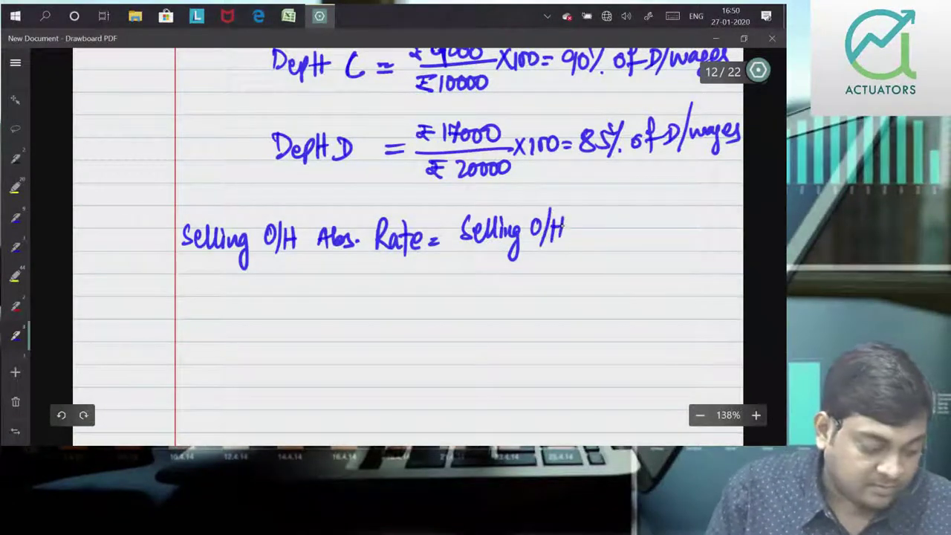
left_click_drag(449, 251, 607, 247)
left_click_drag(468, 262, 488, 260)
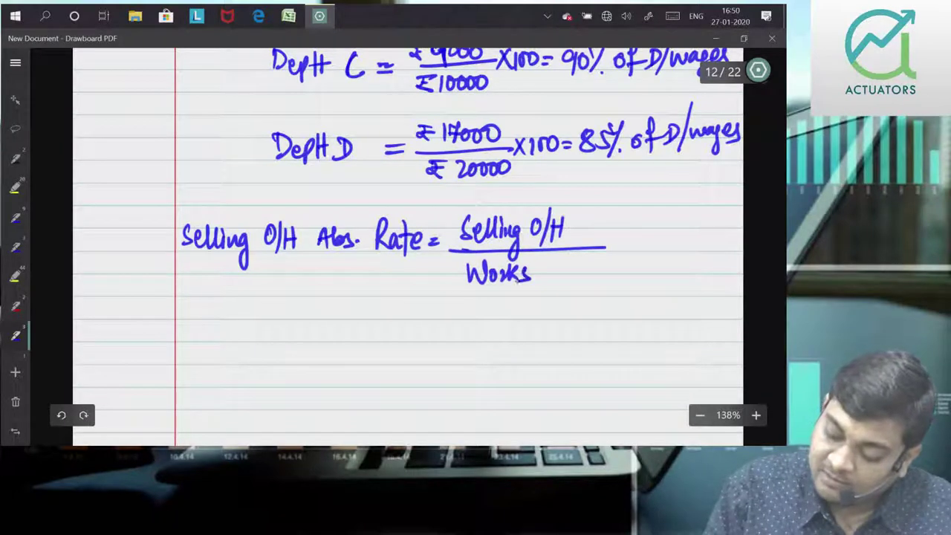
left_click_drag(630, 239, 630, 252)
left_click_drag(640, 240, 643, 240)
Step: Substitute the values: = ₹90000/₹300000 × 100
left_click_drag(417, 334, 435, 333)
left_click_drag(417, 340, 437, 339)
left_click_drag(486, 319, 483, 335)
mouse_move(499, 318)
left_mouse_down()
mouse_move(497, 331)
mouse_move(541, 318)
left_mouse_up()
left_click_drag(446, 344, 605, 338)
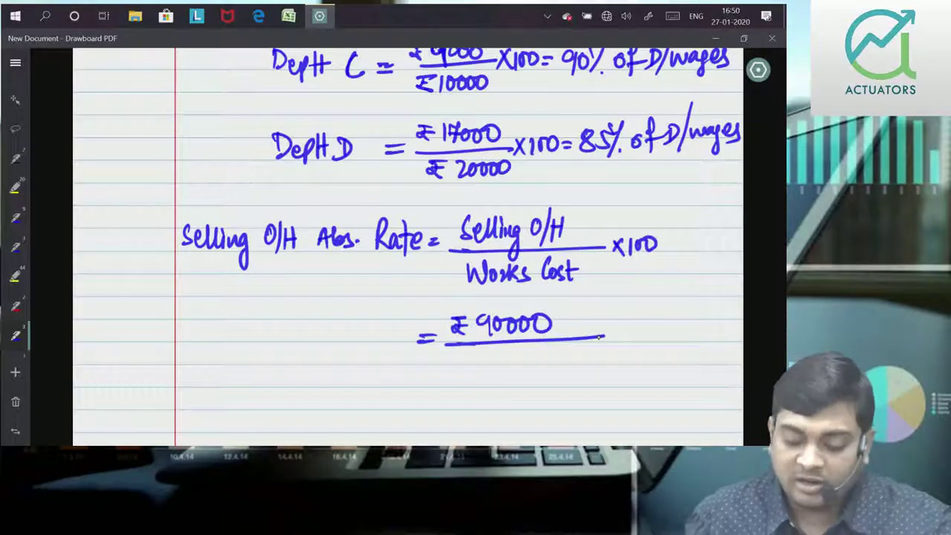
mouse_move(456, 356)
left_mouse_down()
mouse_move(490, 358)
mouse_move(481, 366)
mouse_move(560, 351)
left_mouse_up()
left_click_drag(618, 327, 630, 343)
mouse_move(628, 327)
left_mouse_down()
mouse_move(618, 345)
mouse_move(649, 332)
left_mouse_up()
left_click_drag(660, 324, 658, 327)
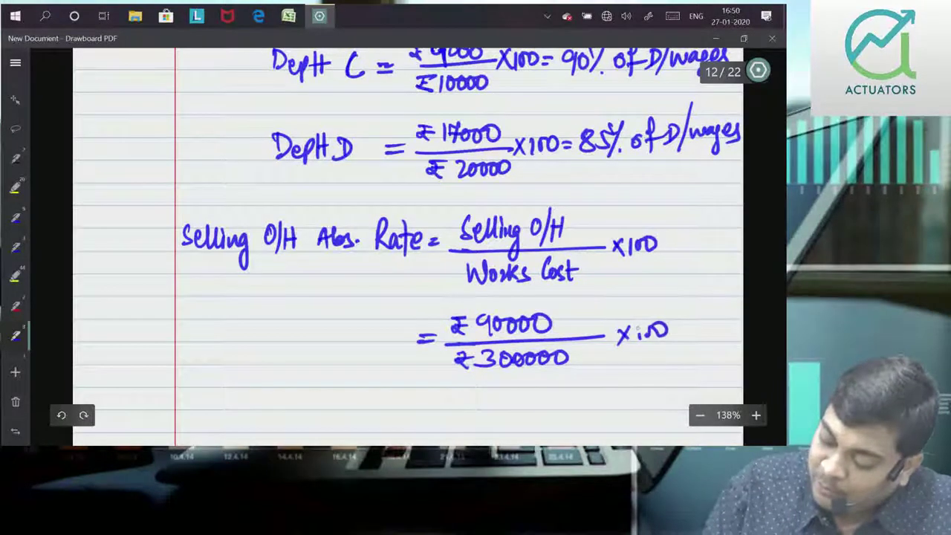
Step: Write the result '= 30% of Works Cost' on the next line
left_click_drag(416, 402, 433, 402)
left_click_drag(416, 410, 434, 409)
scroll(425, 406, "down", 1)
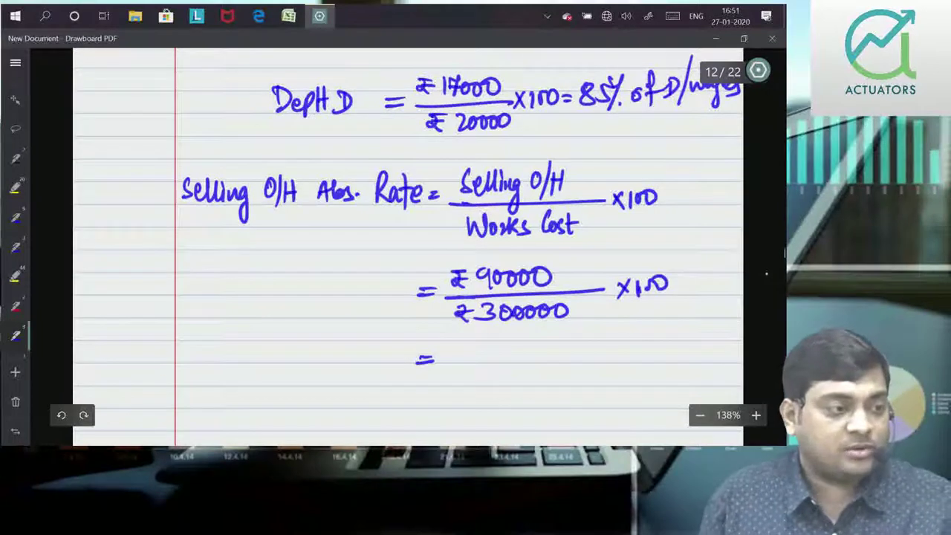
mouse_move(455, 353)
left_mouse_down()
mouse_move(461, 363)
mouse_move(476, 352)
left_mouse_up()
mouse_move(496, 349)
left_mouse_down()
mouse_move(489, 367)
mouse_move(520, 361)
left_mouse_up()
mouse_move(537, 349)
left_mouse_down()
mouse_move(530, 369)
mouse_move(573, 351)
mouse_move(605, 364)
left_mouse_up()
left_click_drag(658, 342, 655, 364)
mouse_move(653, 350)
left_mouse_down()
mouse_move(666, 349)
mouse_move(624, 348)
left_mouse_up()
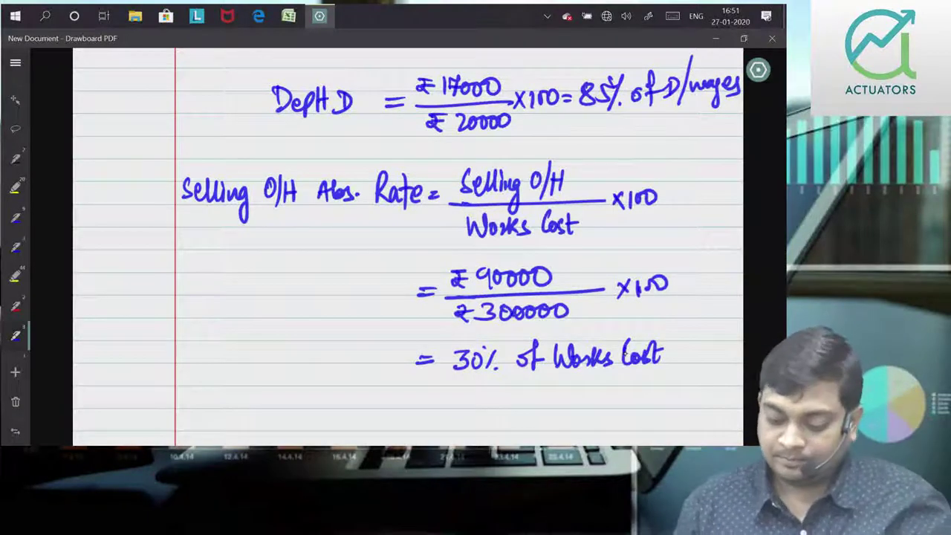
scroll(119, 292, "down", 2)
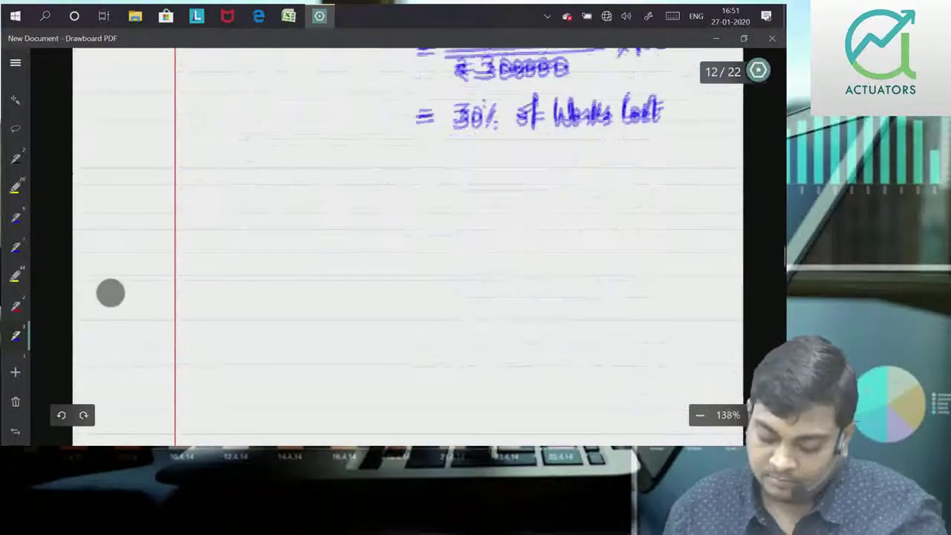
left_click_drag(115, 323, 115, 414)
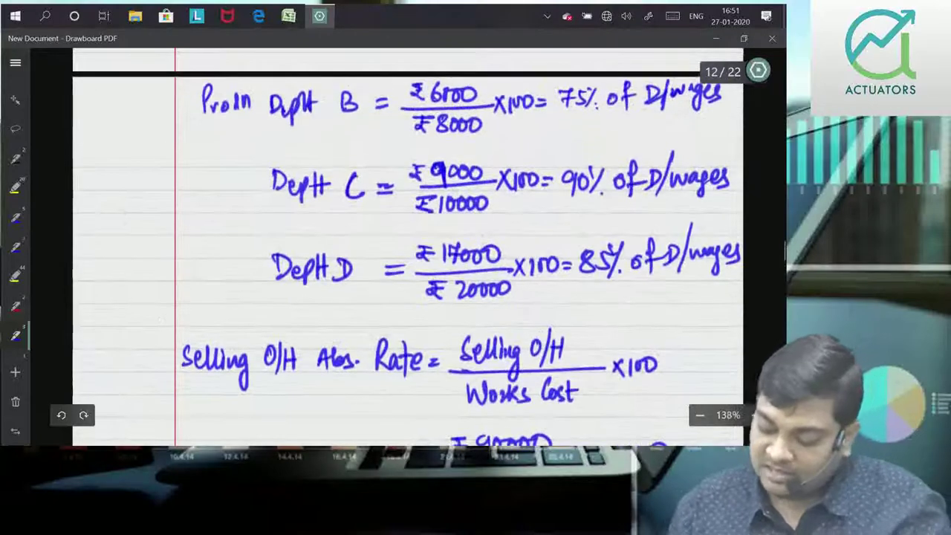
scroll(409, 245, "down", 3)
left_click_drag(715, 353, 716, 348)
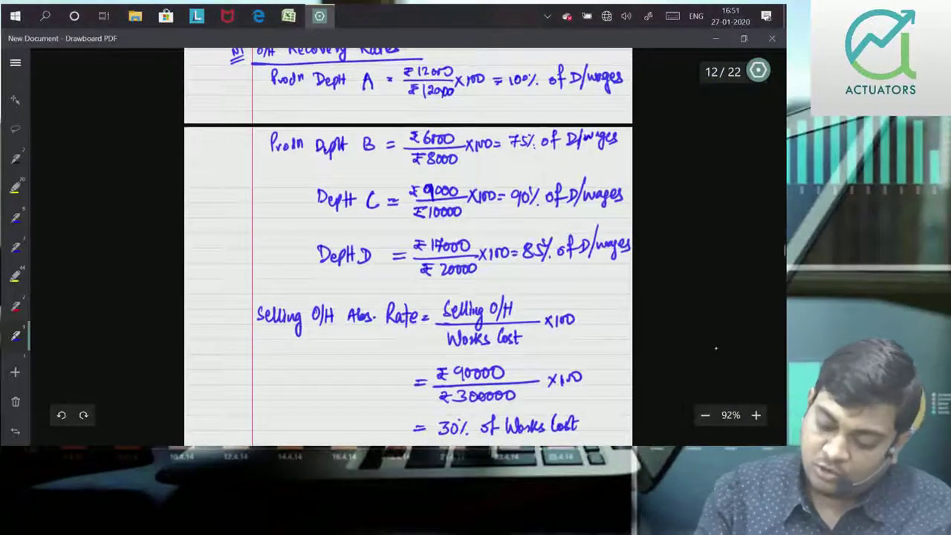
scroll(716, 347, "down", 3)
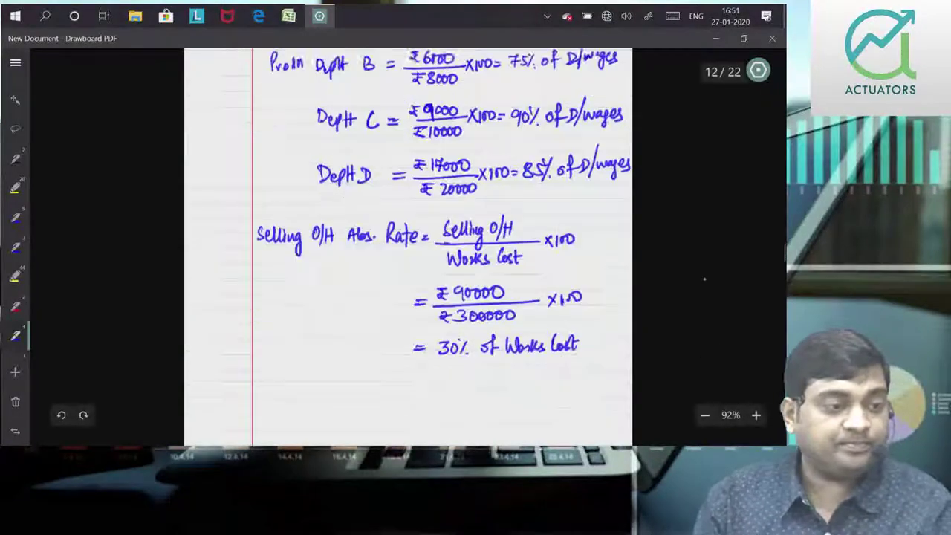
scroll(719, 278, "down", 3)
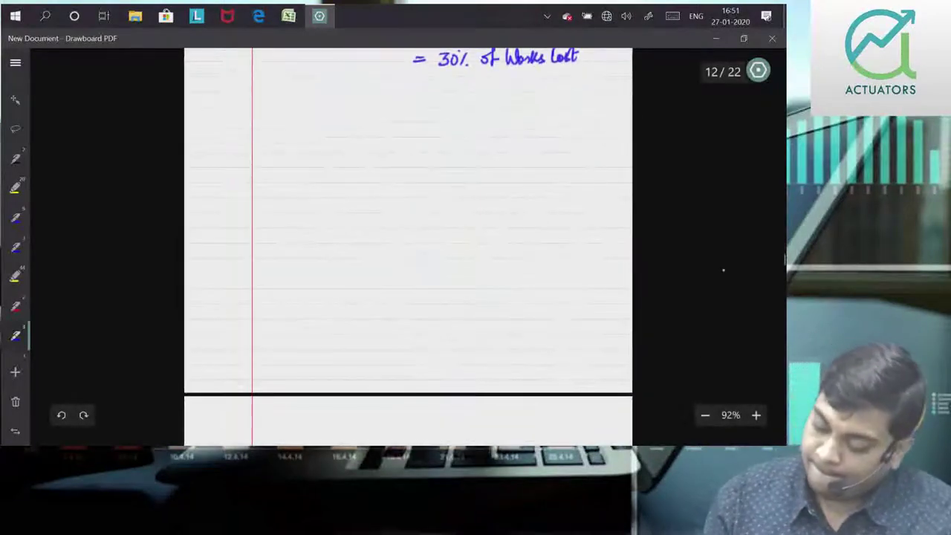
scroll(723, 270, "up", 5)
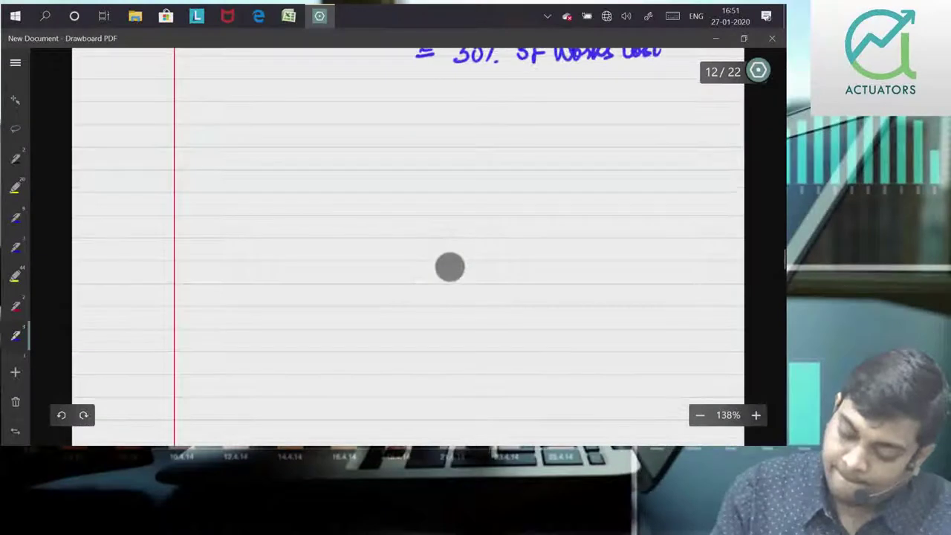
Step: Write and underline the Job Cost Sheet title, and draw a ₹ amount column with borders
mouse_move(354, 73)
left_mouse_down()
mouse_move(376, 71)
mouse_move(386, 91)
mouse_move(445, 92)
left_mouse_up()
left_click_drag(440, 82, 448, 81)
mouse_move(460, 75)
left_mouse_down()
mouse_move(457, 88)
mouse_move(507, 94)
mouse_move(520, 72)
left_mouse_up()
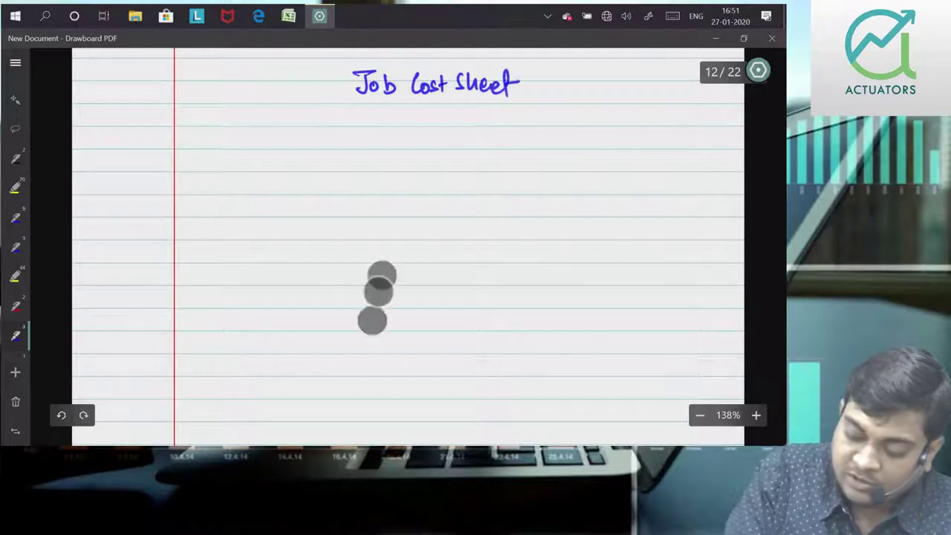
left_click_drag(181, 104, 693, 94)
left_click_drag(615, 66, 634, 445)
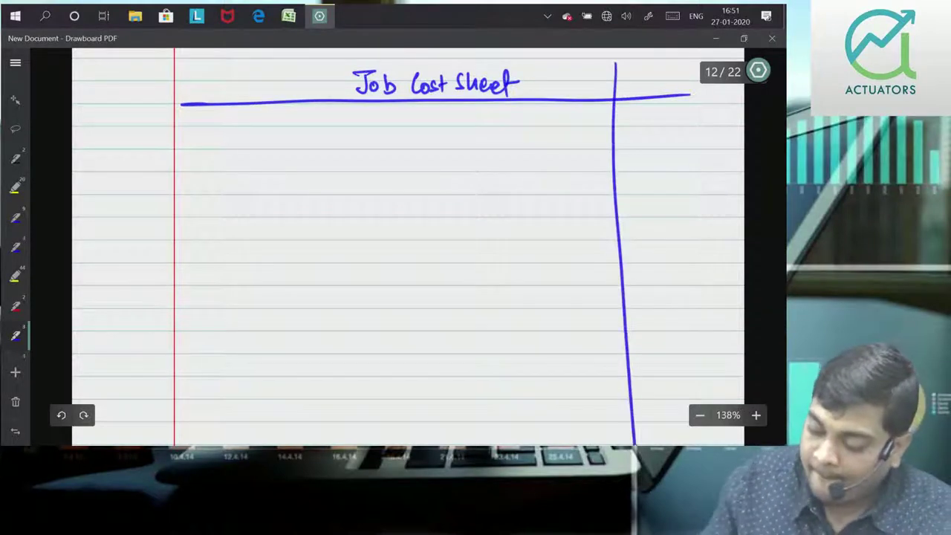
left_click_drag(696, 63, 705, 403)
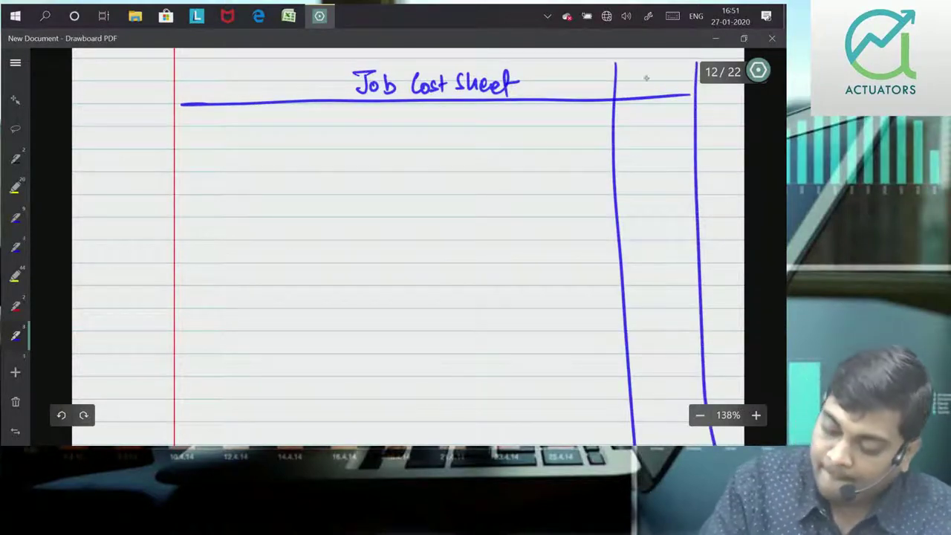
mouse_move(641, 74)
left_mouse_down()
mouse_move(655, 90)
mouse_move(662, 73)
left_mouse_up()
left_click_drag(639, 78, 660, 77)
Step: Add the Dir. Material row with 120 in the ₹ column, erasing a stray mark
left_click_drag(216, 132, 231, 132)
left_click_drag(223, 132, 223, 145)
mouse_move(239, 135)
left_mouse_down()
mouse_move(239, 144)
mouse_move(250, 136)
left_mouse_up()
left_click(255, 141)
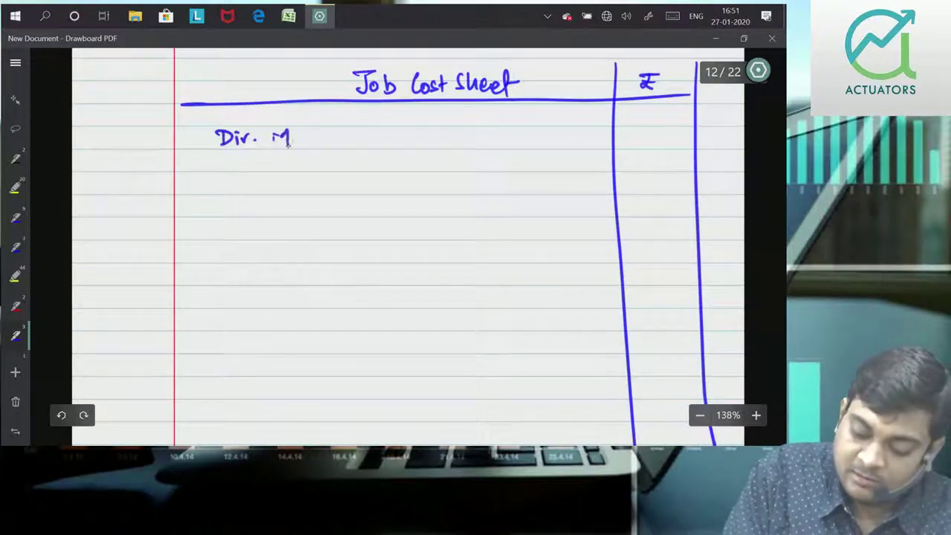
mouse_move(319, 138)
left_mouse_down()
mouse_move(336, 143)
mouse_move(352, 127)
left_mouse_up()
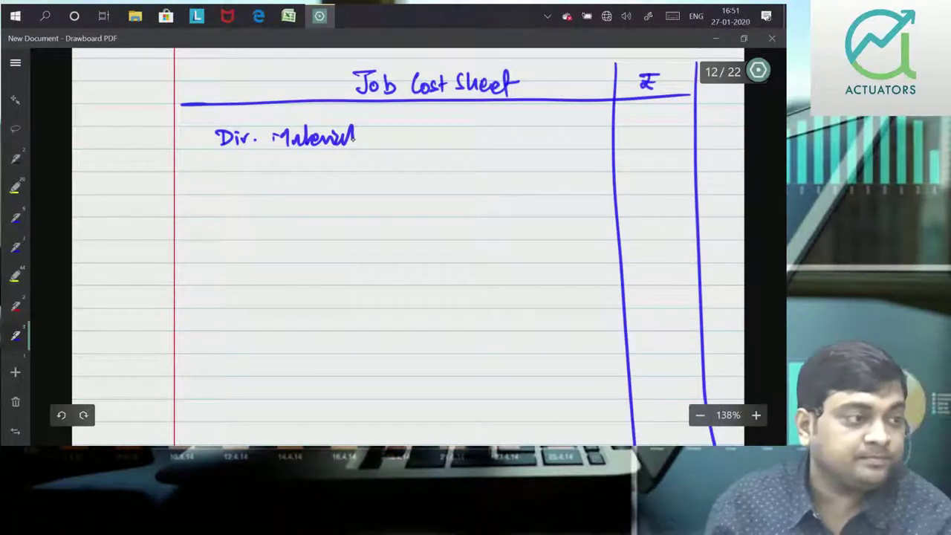
left_click_drag(634, 134, 632, 146)
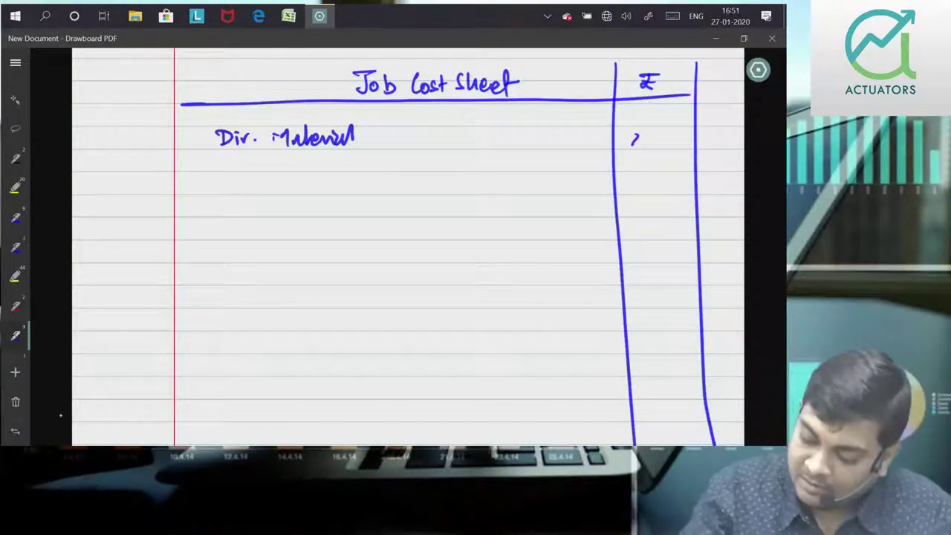
left_click(61, 415)
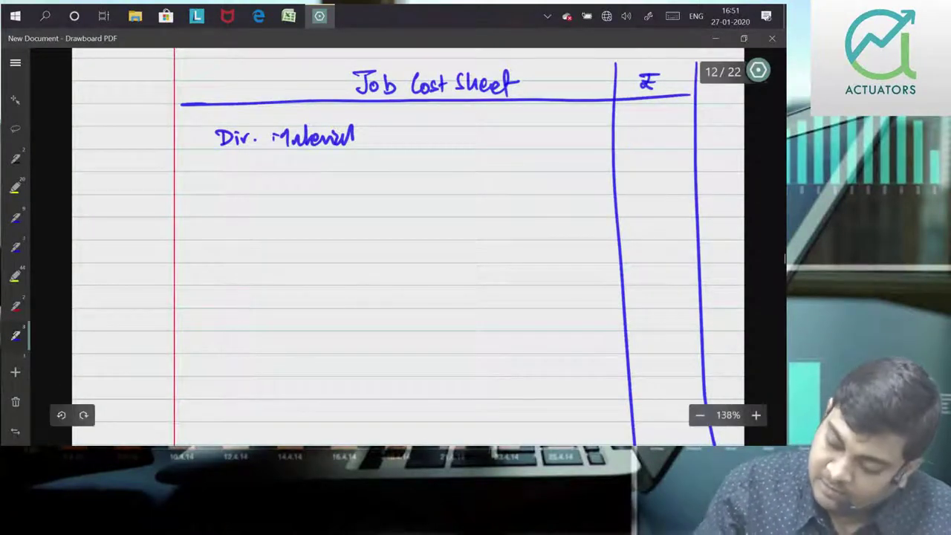
left_click(634, 134)
mouse_move(633, 139)
left_mouse_down()
mouse_move(634, 150)
mouse_move(661, 134)
left_mouse_up()
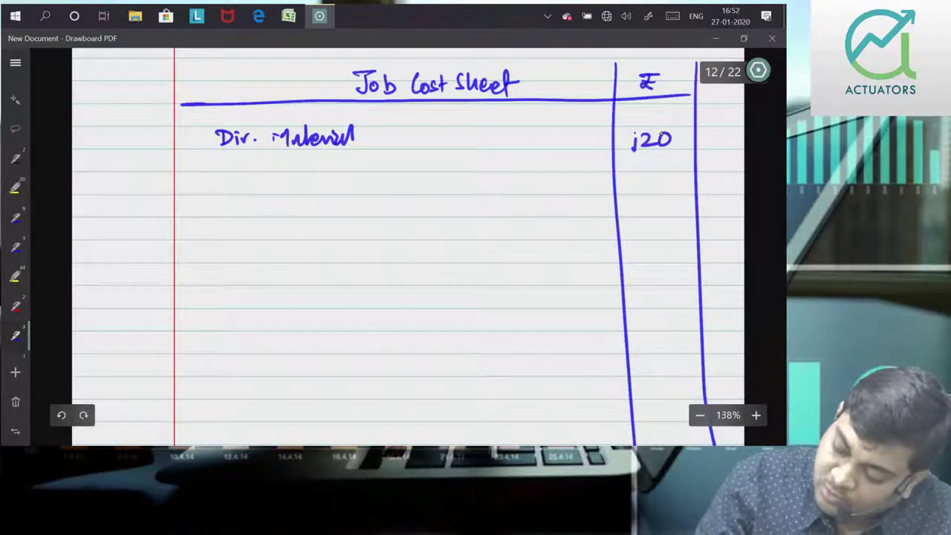
Step: Write the underlined Dir. Wages heading with hours × rate 4 lines for departments A–D
left_click_drag(223, 160, 222, 170)
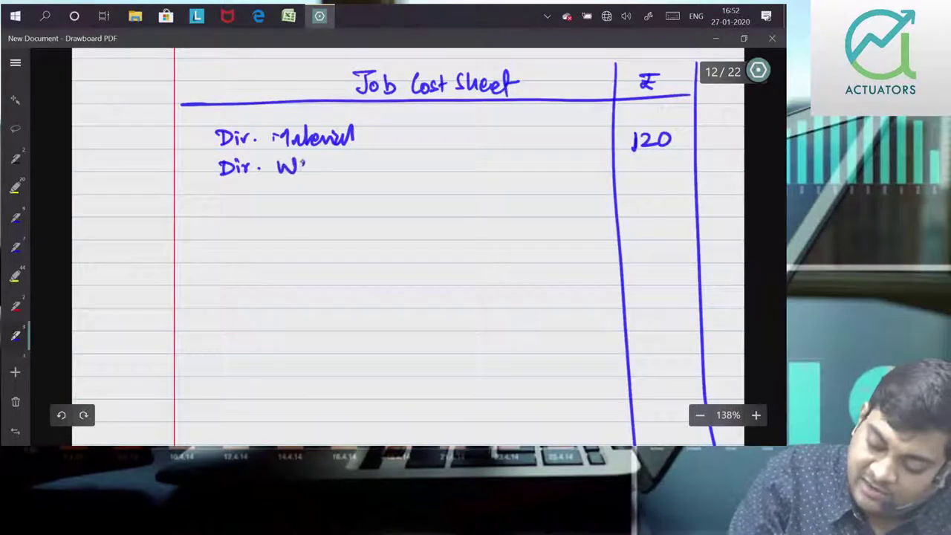
left_click_drag(336, 161, 330, 172)
mouse_move(214, 176)
left_mouse_down()
mouse_move(344, 173)
mouse_move(380, 213)
mouse_move(367, 260)
left_mouse_up()
left_click_drag(400, 179, 407, 190)
left_click_drag(416, 179, 441, 192)
left_click_drag(442, 178, 430, 192)
mouse_move(447, 177)
left_mouse_down()
mouse_move(454, 196)
mouse_move(425, 213)
mouse_move(452, 209)
left_mouse_up()
mouse_move(456, 198)
left_mouse_down()
mouse_move(454, 217)
mouse_move(416, 227)
mouse_move(429, 236)
left_mouse_up()
left_click_drag(444, 224, 449, 234)
mouse_move(455, 221)
left_mouse_down()
mouse_move(451, 241)
mouse_move(415, 259)
mouse_move(434, 261)
left_mouse_up()
mouse_move(434, 248)
left_mouse_down()
mouse_move(423, 260)
mouse_move(447, 255)
left_mouse_up()
left_click_drag(447, 246, 445, 262)
Step: Enter department wages 16, 28 and 8, total 60, and label Chargeable Expenses
mouse_move(574, 176)
left_mouse_down()
mouse_move(570, 211)
mouse_move(578, 213)
left_mouse_up()
mouse_move(579, 199)
left_mouse_down()
mouse_move(588, 213)
mouse_move(578, 213)
left_mouse_up()
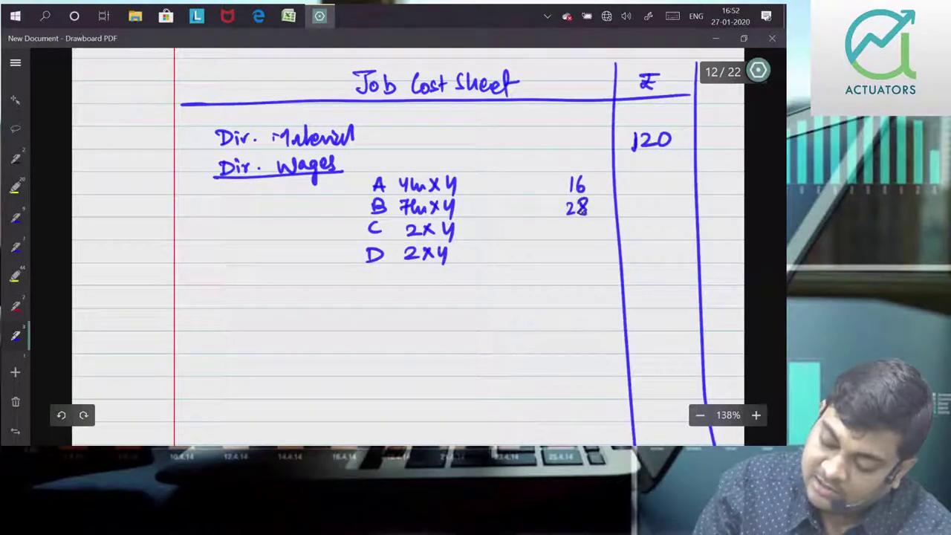
mouse_move(578, 218)
left_mouse_down()
mouse_move(587, 235)
mouse_move(578, 235)
mouse_move(603, 263)
left_mouse_up()
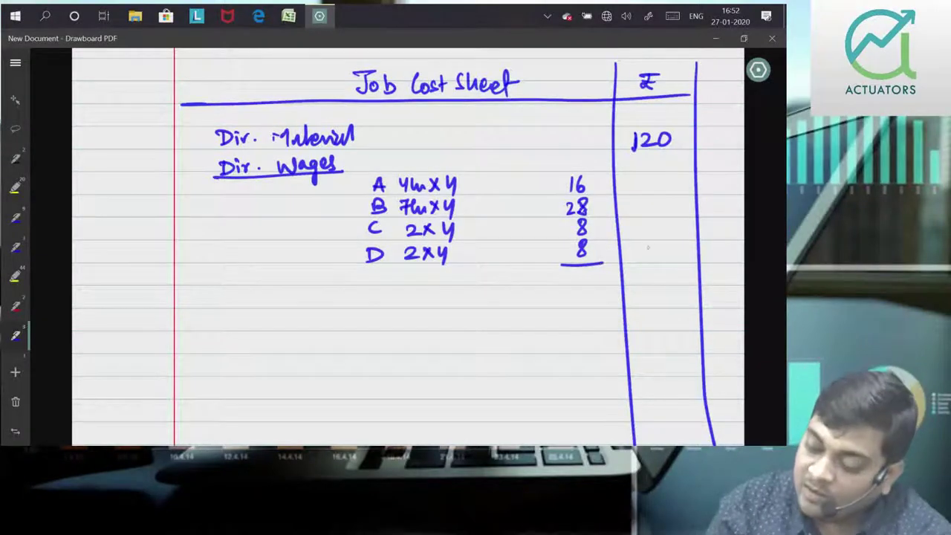
left_click_drag(655, 244, 647, 254)
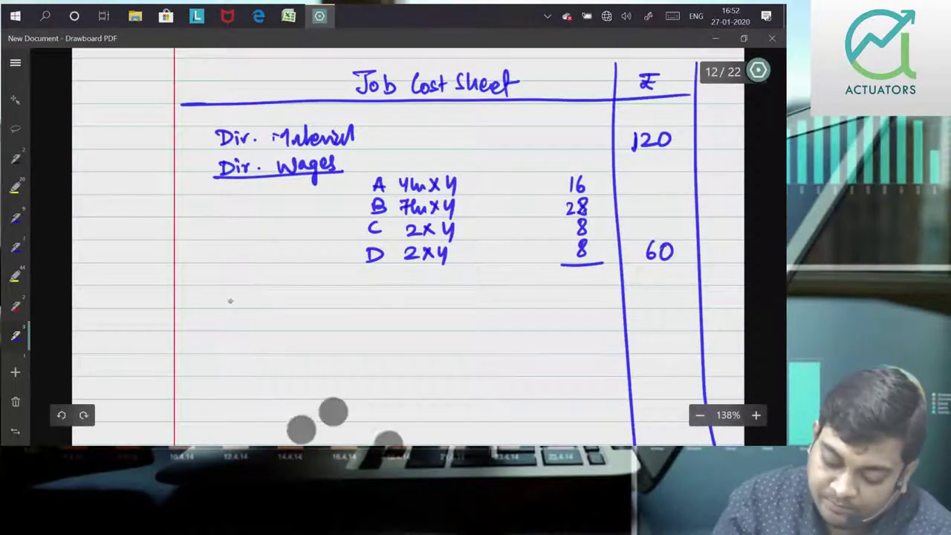
mouse_move(253, 298)
left_mouse_down()
mouse_move(291, 305)
mouse_move(320, 292)
mouse_move(366, 311)
mouse_move(407, 300)
left_mouse_up()
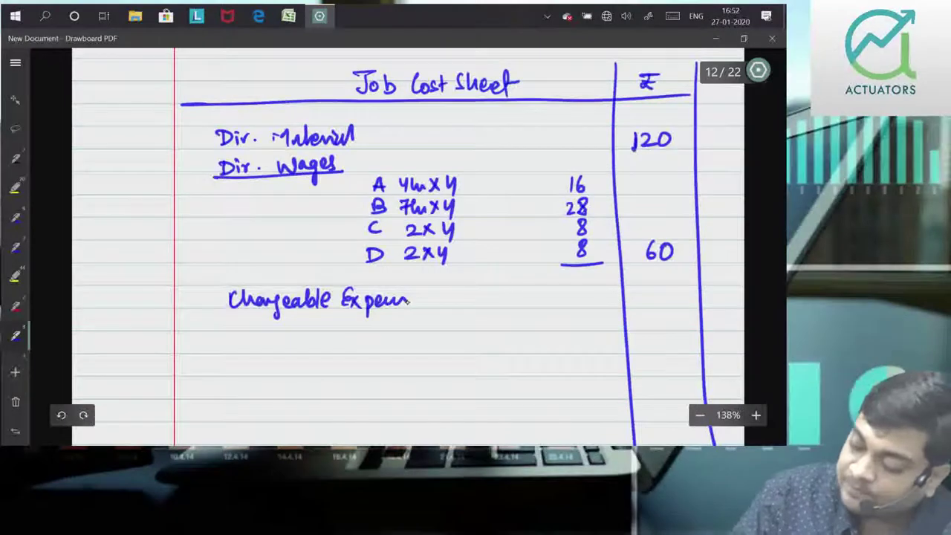
Step: Enter 20 for Chargeable Expenses, rule a line, and write Prime Cost 200 below it
scroll(407, 245, "up", 2)
scroll(650, 294, "down", 2)
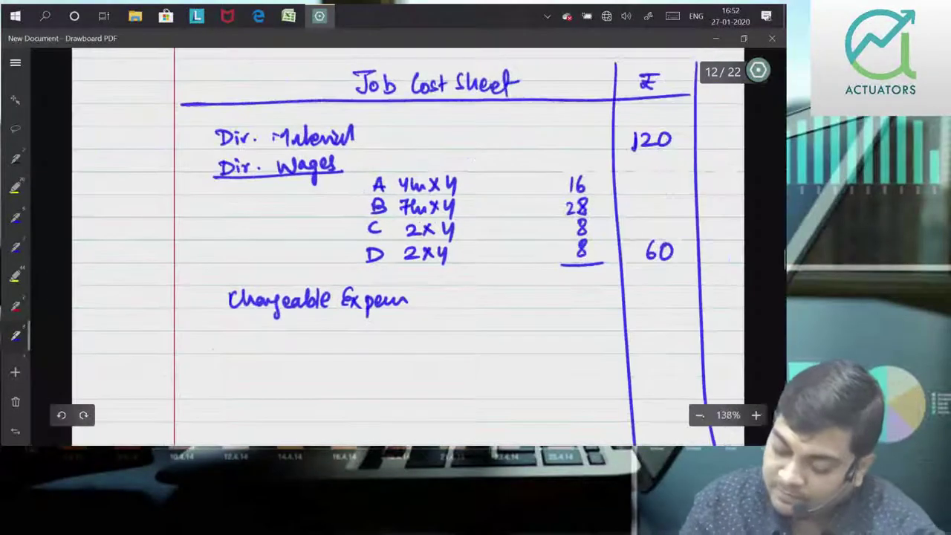
mouse_move(646, 290)
left_mouse_down()
mouse_move(657, 305)
mouse_move(668, 292)
mouse_move(697, 305)
left_mouse_up()
mouse_move(460, 324)
left_mouse_down()
mouse_move(462, 315)
mouse_move(559, 329)
left_mouse_up()
left_click_drag(567, 313, 574, 320)
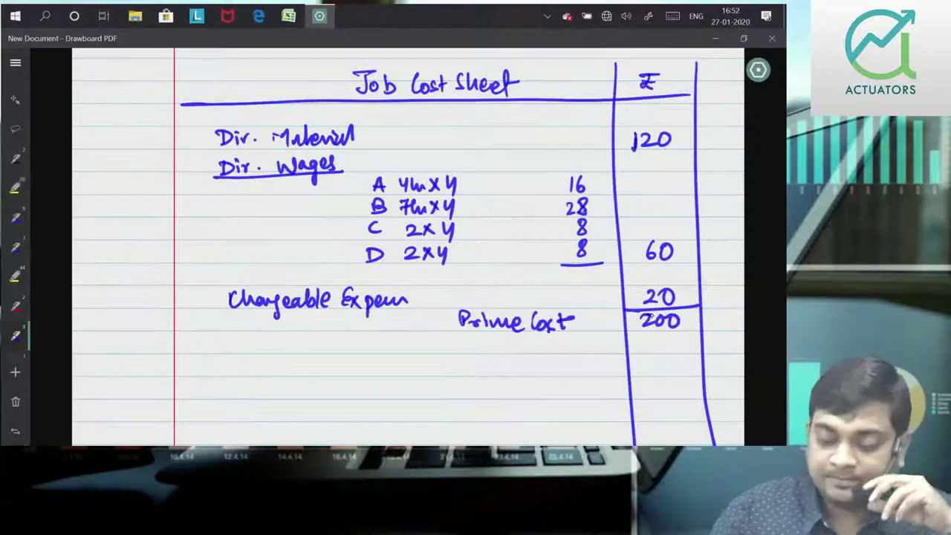
left_click_drag(497, 390, 497, 361)
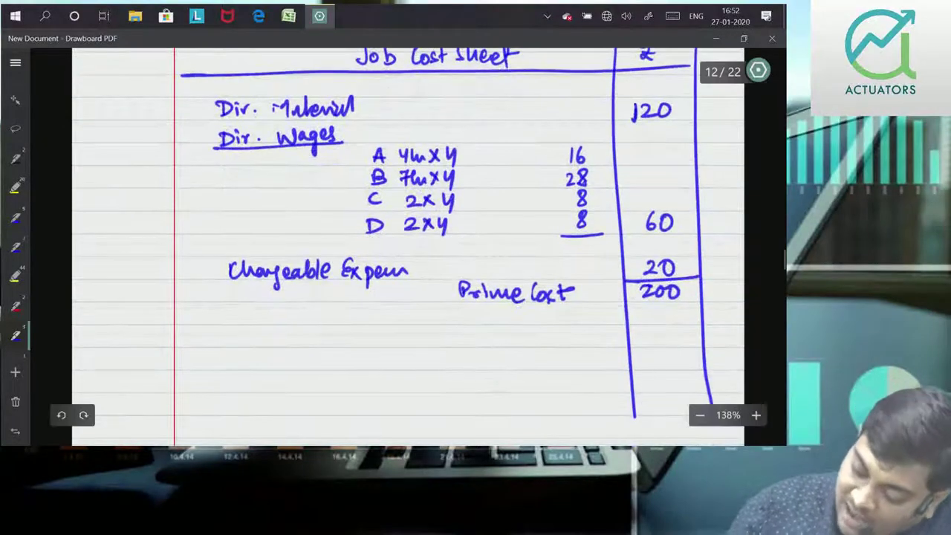
mouse_move(268, 337)
left_mouse_down()
mouse_move(274, 328)
mouse_move(336, 340)
left_mouse_up()
Step: Write the underlined (+) Prodn O/H heading and department A's overhead 16 × 100% = 16
left_click_drag(349, 318, 350, 336)
mouse_move(265, 342)
left_mouse_down()
mouse_move(407, 340)
mouse_move(396, 364)
left_mouse_up()
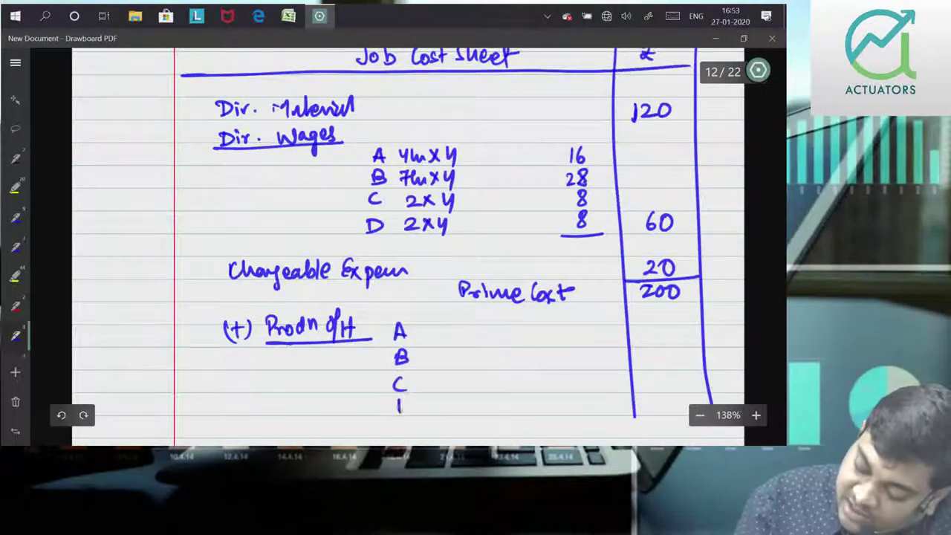
left_click_drag(399, 400, 392, 418)
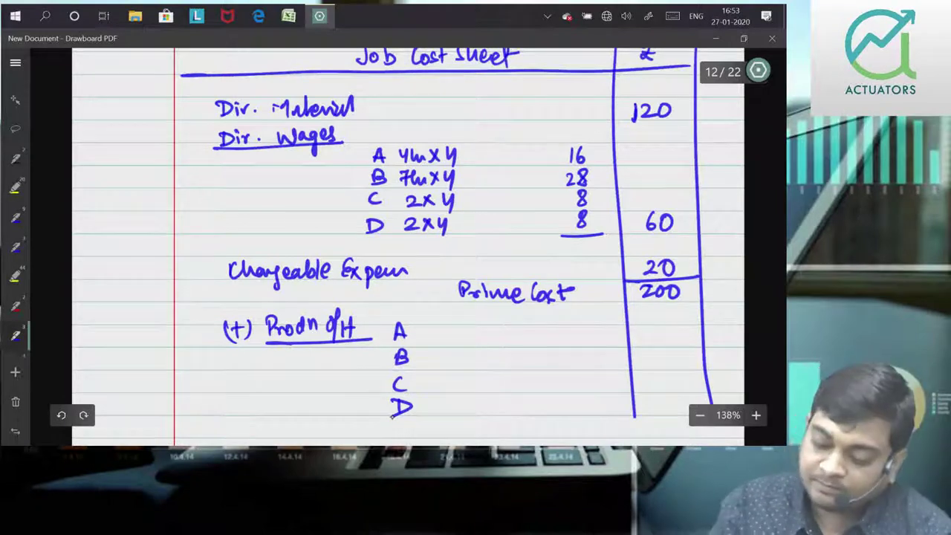
left_click_drag(426, 322, 424, 340)
mouse_move(436, 323)
left_mouse_down()
mouse_move(438, 339)
mouse_move(444, 333)
left_mouse_up()
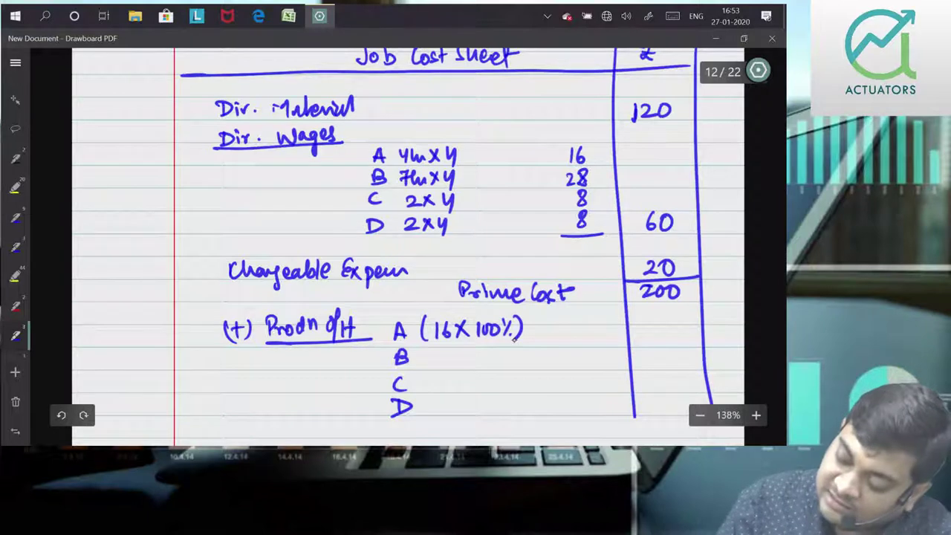
mouse_move(656, 315)
left_mouse_down()
mouse_move(656, 331)
mouse_move(665, 328)
left_mouse_up()
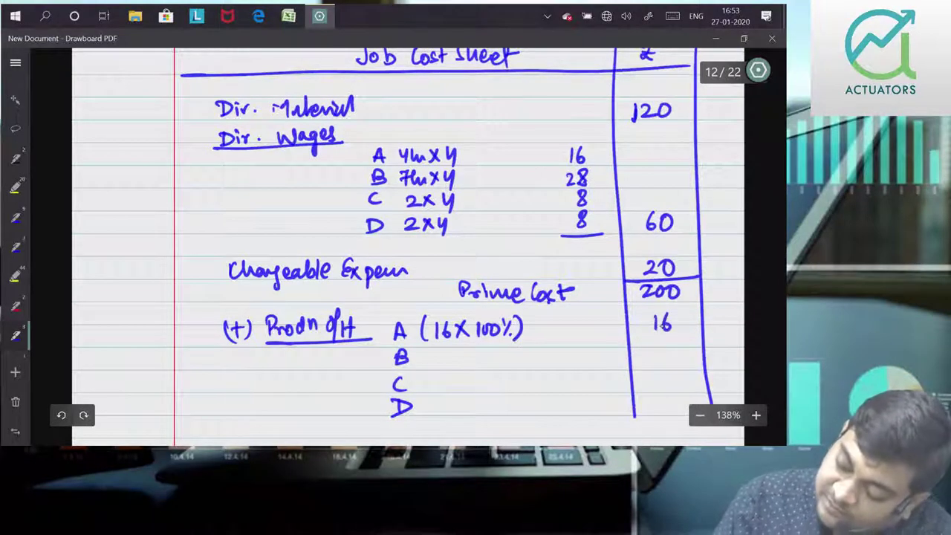
Step: Add department B's overhead 28 × 75% = 21 and department C's 8 × 90%
left_click_drag(448, 356, 451, 363)
left_click_drag(461, 352, 478, 362)
mouse_move(477, 352)
left_mouse_down()
mouse_move(467, 363)
mouse_move(489, 364)
left_mouse_up()
mouse_move(504, 350)
left_mouse_down()
mouse_move(498, 363)
mouse_move(524, 365)
left_mouse_up()
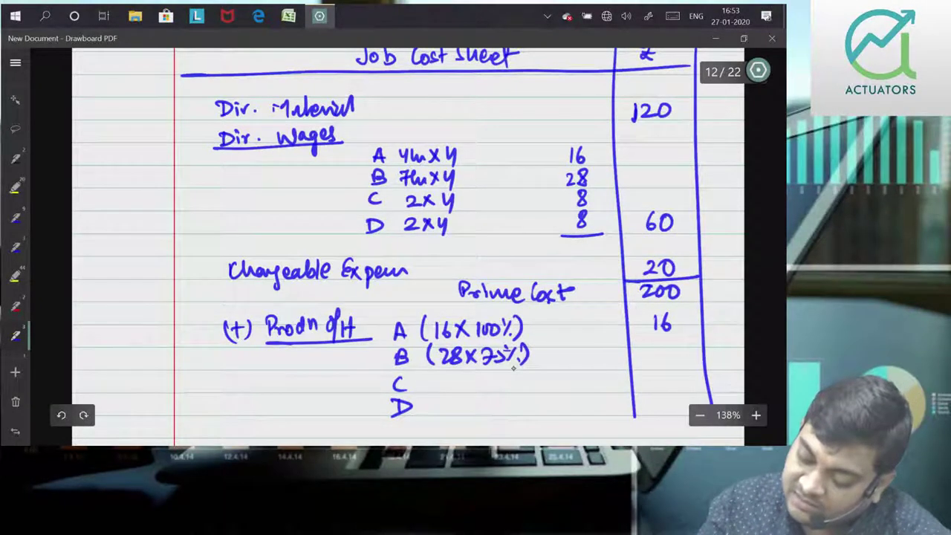
left_click_drag(652, 344, 669, 357)
left_click_drag(461, 373, 498, 394)
mouse_move(513, 377)
left_mouse_down()
mouse_move(511, 392)
mouse_move(527, 394)
left_mouse_up()
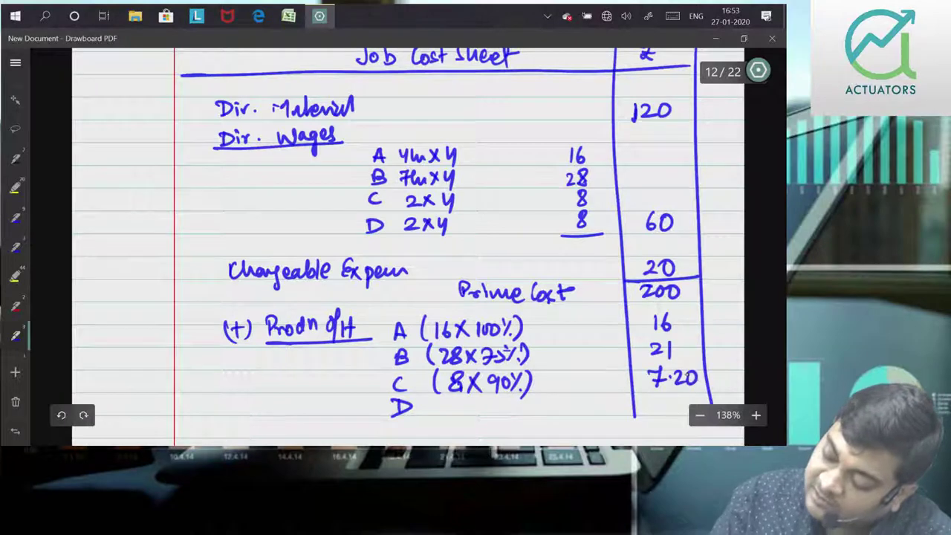
Step: Add department D's overhead 8 × 85% = 6.80 and extend the amount column borders
scroll(407, 245, "down", 2)
mouse_move(439, 347)
left_mouse_down()
mouse_move(438, 363)
mouse_move(491, 349)
mouse_move(524, 364)
left_mouse_up()
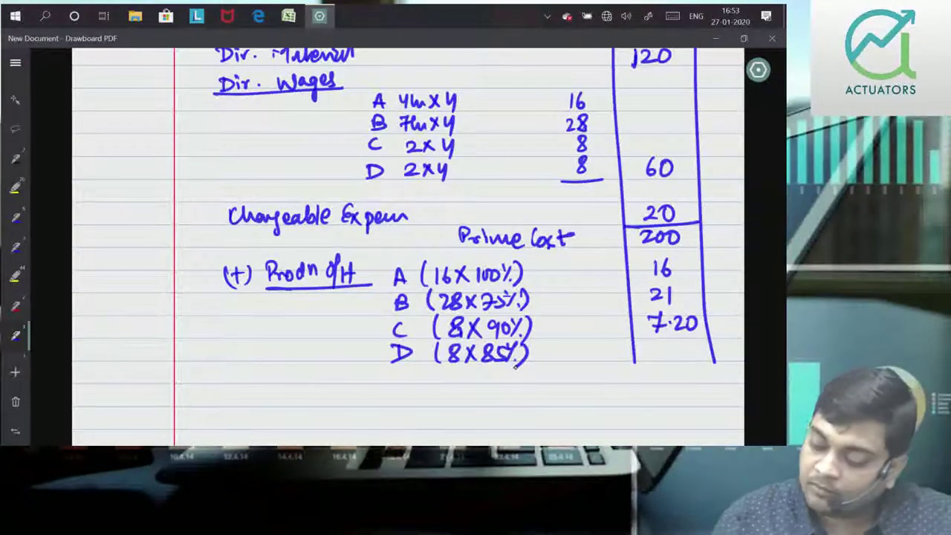
mouse_move(656, 343)
left_mouse_down()
mouse_move(653, 352)
mouse_move(668, 348)
left_mouse_up()
left_click_drag(691, 342, 693, 343)
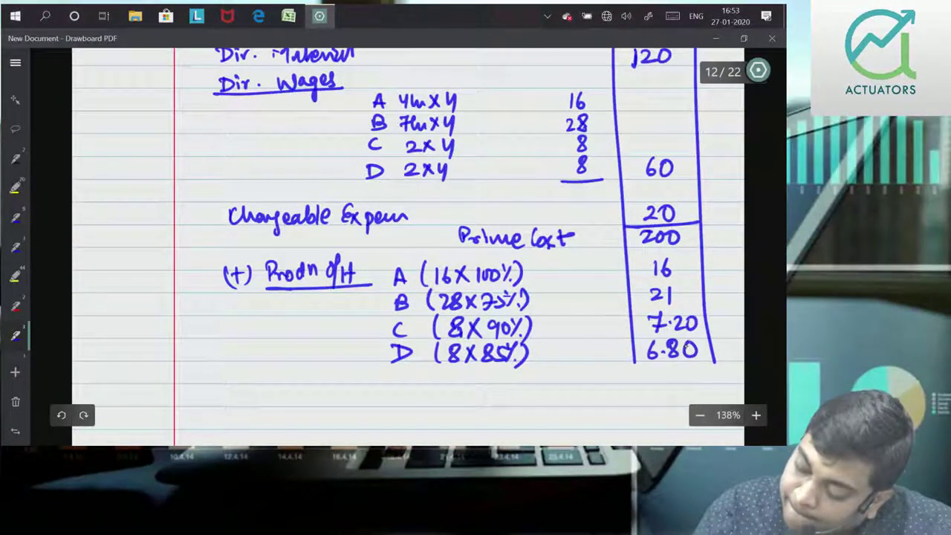
left_click_drag(635, 351, 641, 444)
left_click_drag(711, 360, 712, 444)
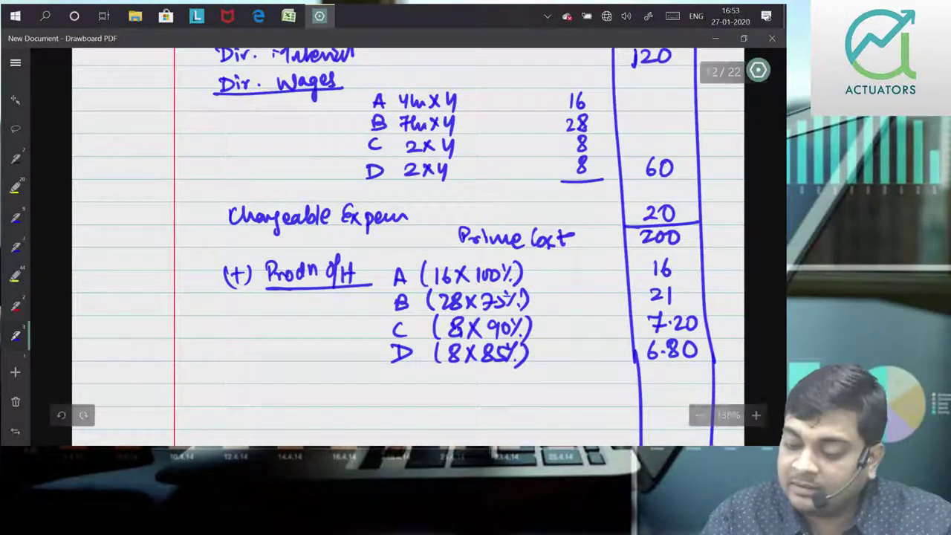
Step: Rule a total line under the overheads and write Works Cost 251
scroll(748, 315, "up", 1)
left_click_drag(636, 383, 718, 380)
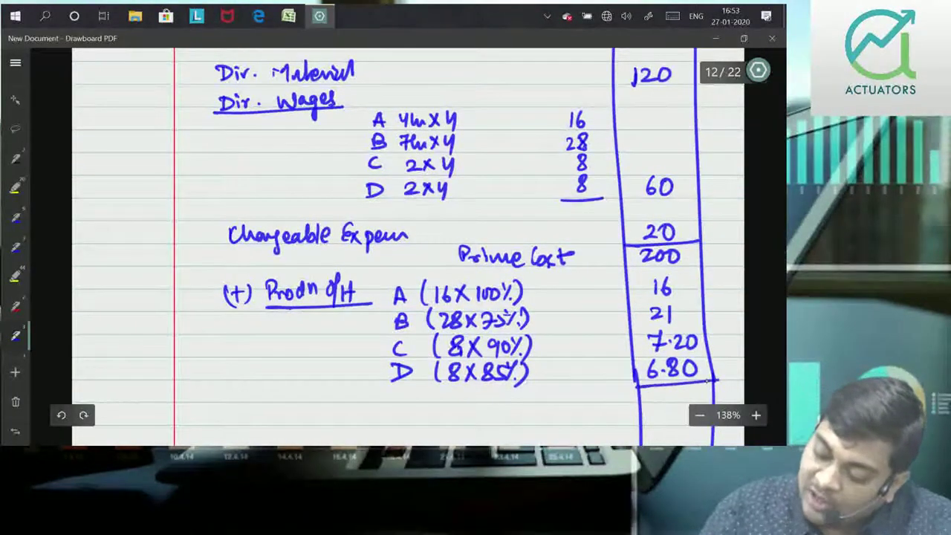
left_click_drag(470, 396, 550, 409)
left_click_drag(554, 398, 567, 409)
mouse_move(578, 384)
left_mouse_down()
mouse_move(578, 409)
mouse_move(589, 393)
left_mouse_up()
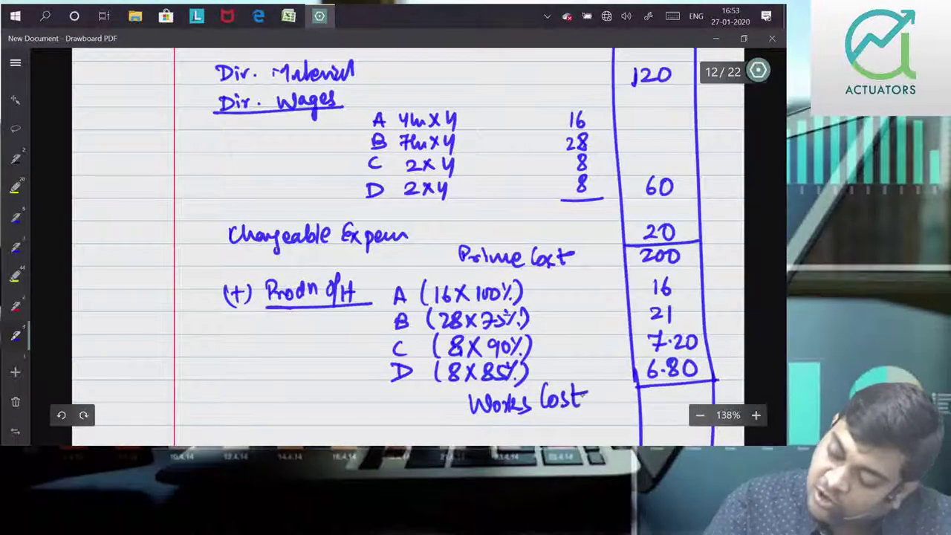
scroll(774, 288, "down", 2)
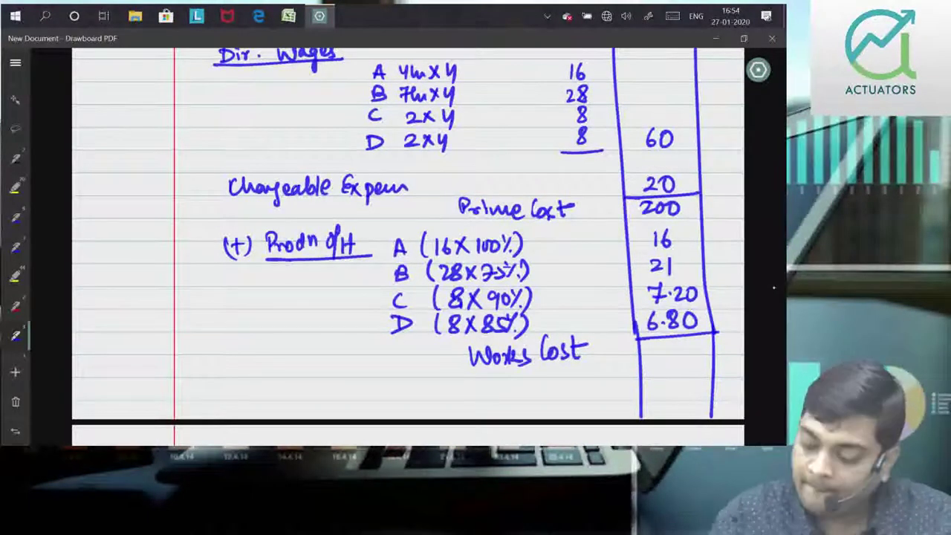
left_click_drag(649, 349, 690, 362)
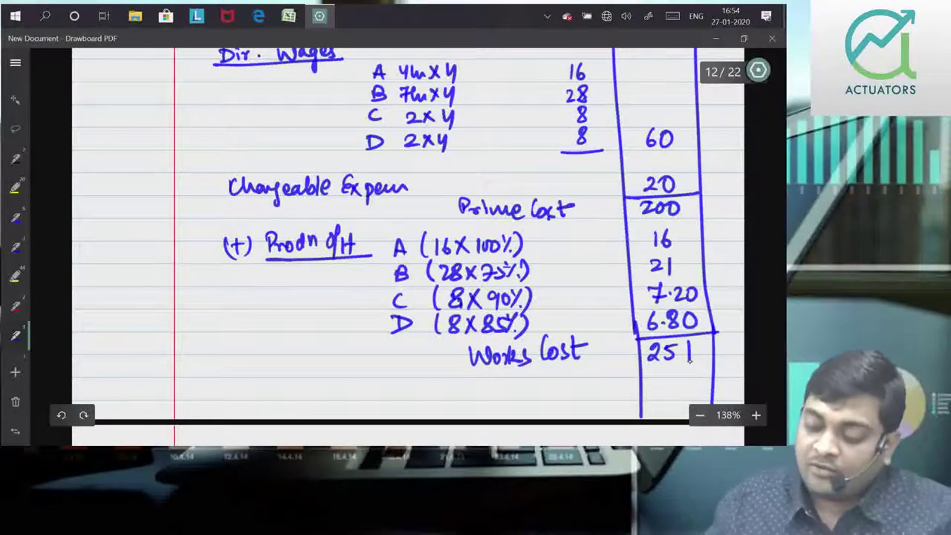
scroll(409, 245, "up", 3)
Step: Write the (+) Selling O/H label below Works Cost
scroll(409, 245, "up", 8)
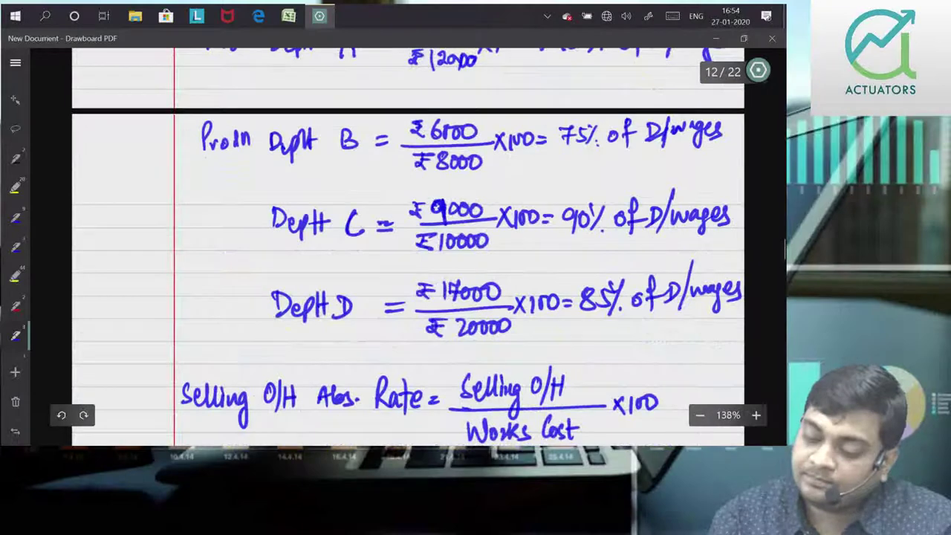
scroll(578, 354, "up", 2)
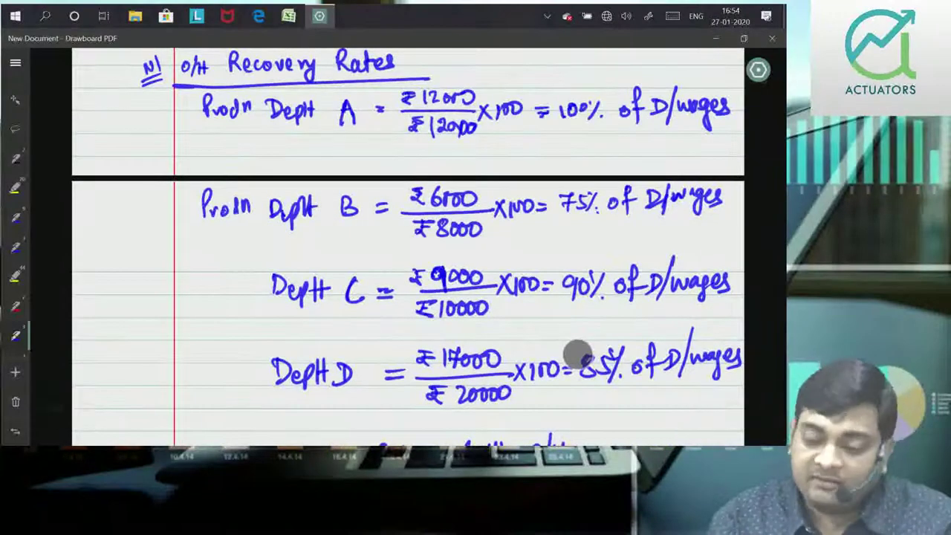
scroll(578, 354, "down", 6)
scroll(569, 307, "down", 4)
scroll(570, 307, "down", 2)
scroll(569, 307, "down", 5)
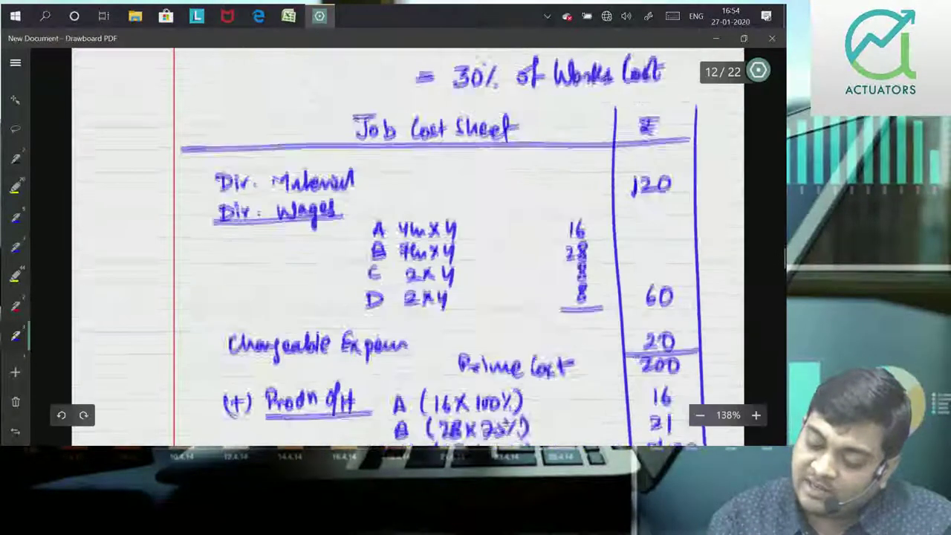
scroll(408, 247, "down", 3)
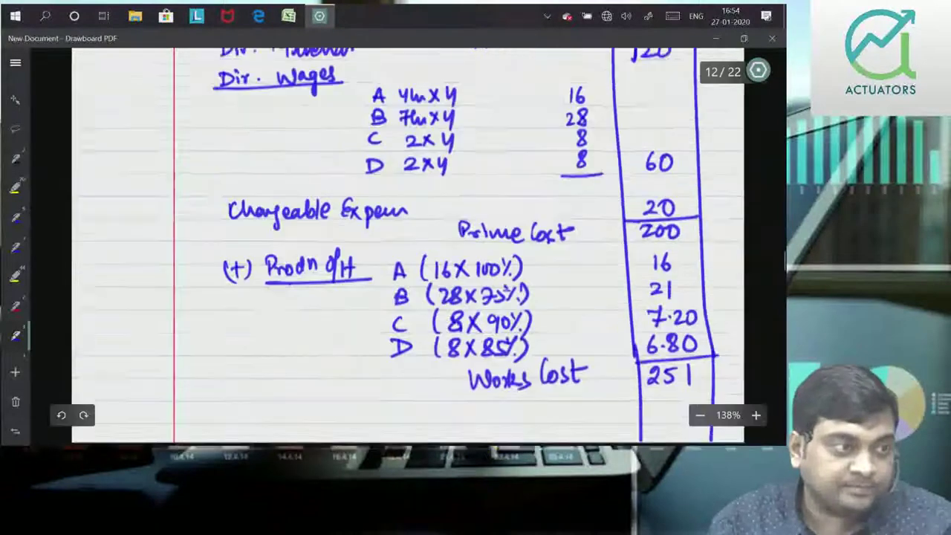
mouse_move(230, 389)
left_mouse_down()
mouse_move(228, 411)
mouse_move(242, 407)
left_mouse_up()
left_click_drag(234, 400, 249, 400)
mouse_move(251, 388)
left_mouse_down()
mouse_move(254, 410)
mouse_move(275, 410)
left_mouse_up()
left_click_drag(287, 403, 344, 424)
left_click_drag(367, 388, 371, 419)
mouse_move(382, 393)
left_mouse_down()
mouse_move(382, 419)
mouse_move(394, 419)
left_mouse_up()
mouse_move(425, 387)
left_mouse_down()
mouse_move(413, 421)
mouse_move(429, 420)
left_mouse_up()
Step: Note the basis as 30% of 251 and enter 75.3 in the amount column
mouse_move(444, 394)
left_mouse_down()
mouse_move(452, 403)
mouse_move(441, 411)
left_mouse_up()
left_click_drag(463, 399, 464, 400)
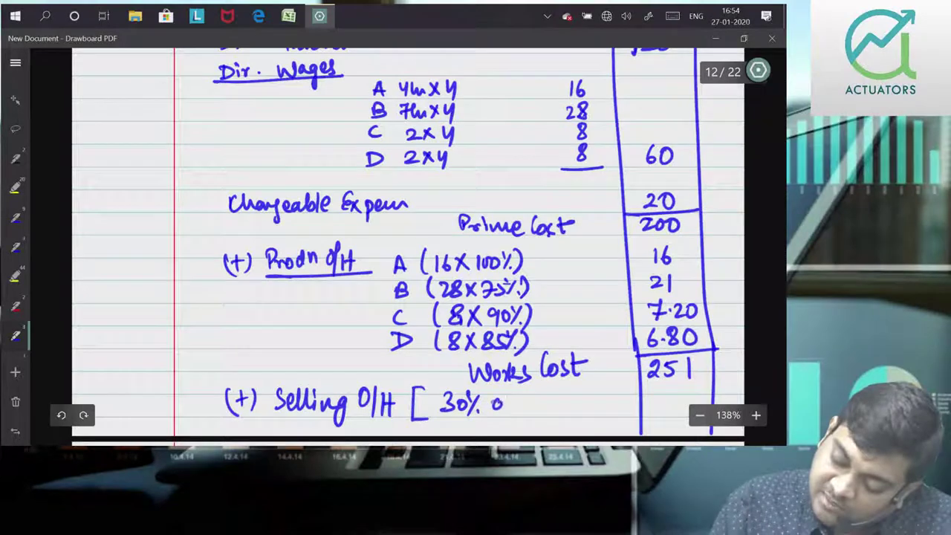
left_click_drag(552, 393, 546, 410)
left_click_drag(550, 391, 558, 389)
left_click_drag(562, 391, 563, 430)
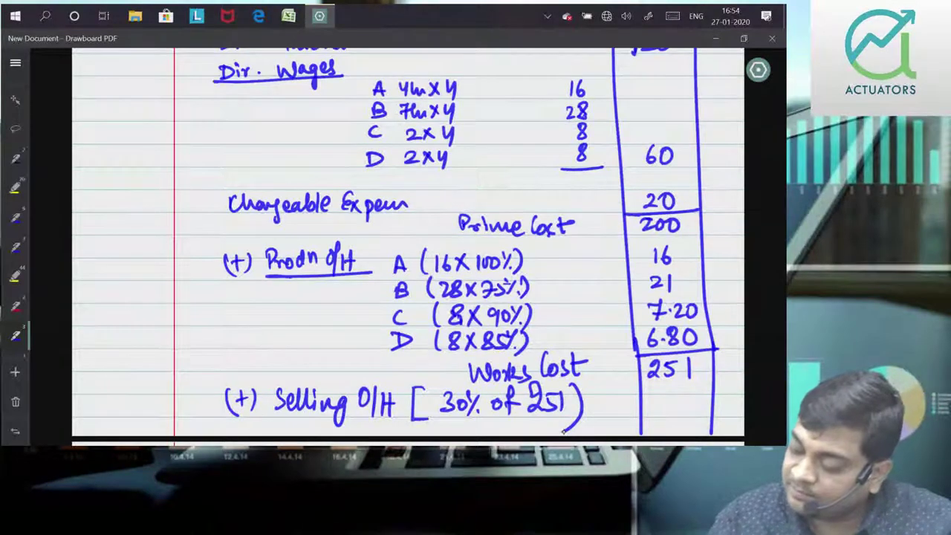
left_click_drag(535, 401, 536, 412)
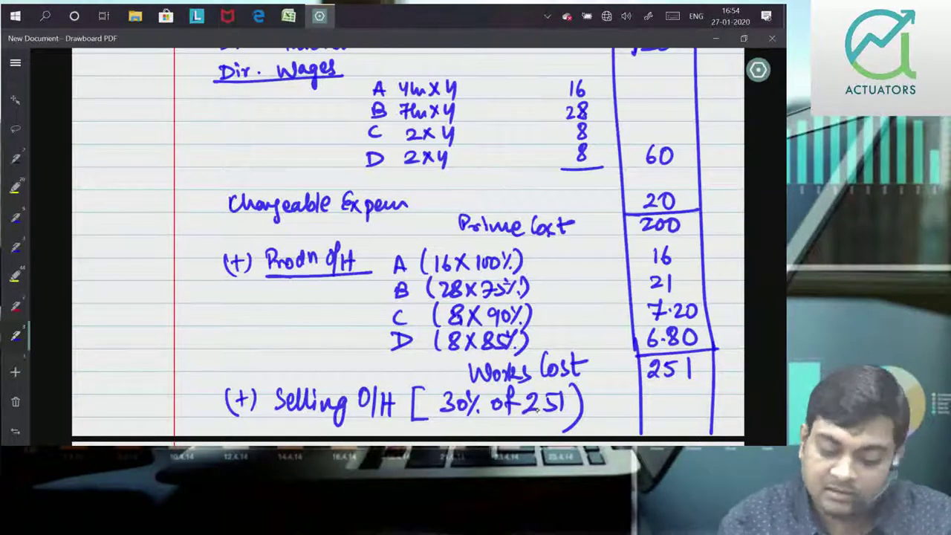
mouse_move(658, 397)
left_mouse_down()
mouse_move(663, 412)
mouse_move(681, 402)
left_mouse_up()
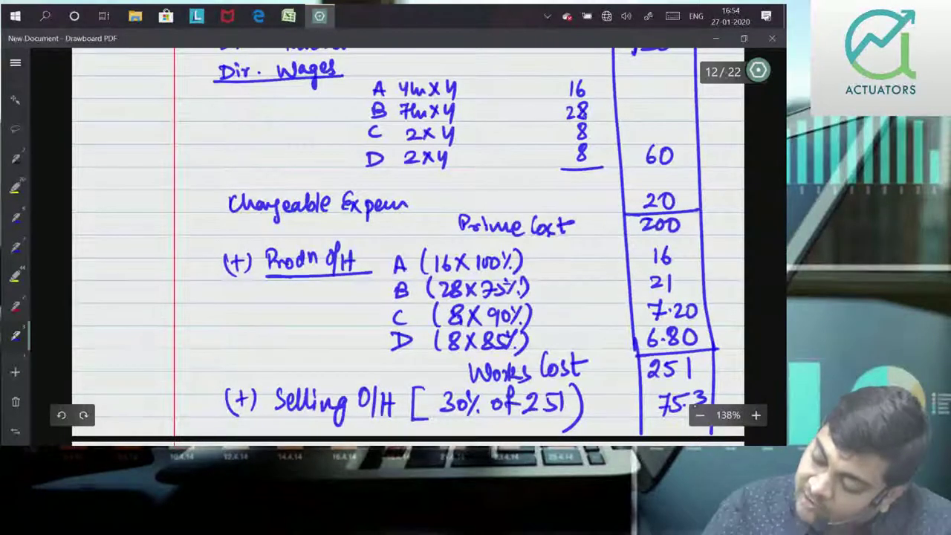
Step: Bring the next page into view and extend the amount column's left line onto it
left_click_drag(769, 379, 767, 263)
scroll(639, 321, "up", 2)
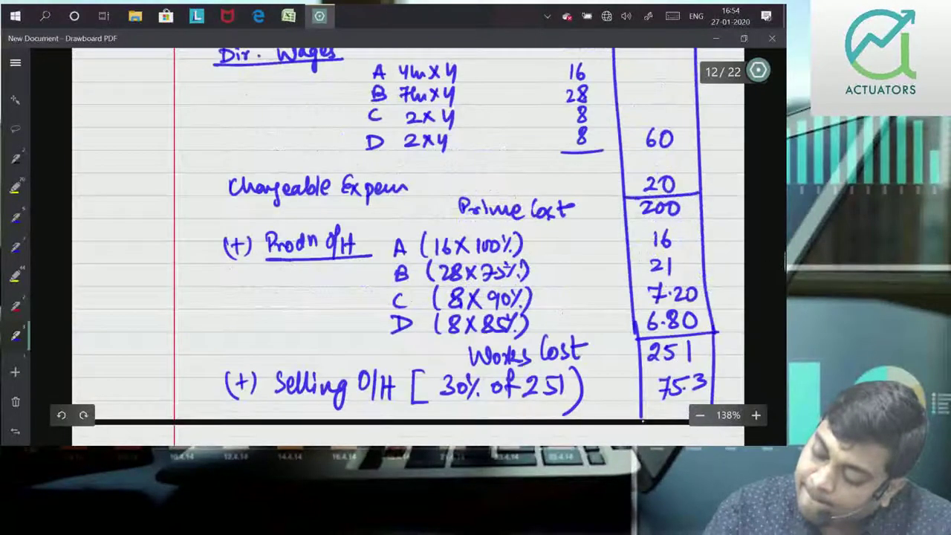
scroll(639, 312, "down", 3)
scroll(639, 290, "down", 1)
left_click_drag(638, 266, 639, 399)
Step: Write Total Cost 326.3 with a ruled line above, correcting a wrong digit
left_click_drag(712, 265, 715, 404)
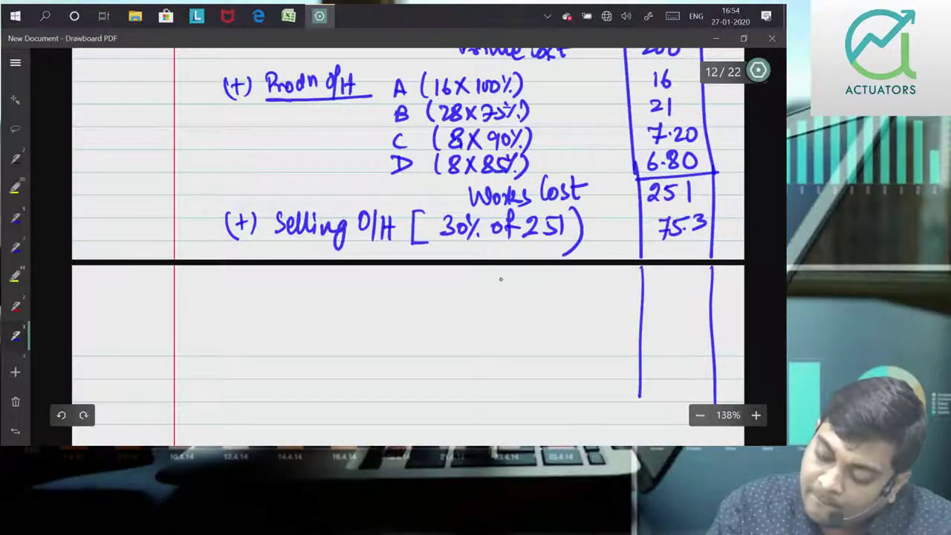
mouse_move(521, 281)
left_mouse_down()
mouse_move(541, 294)
mouse_move(587, 293)
left_mouse_up()
left_click_drag(600, 270, 601, 293)
left_click_drag(594, 279, 611, 278)
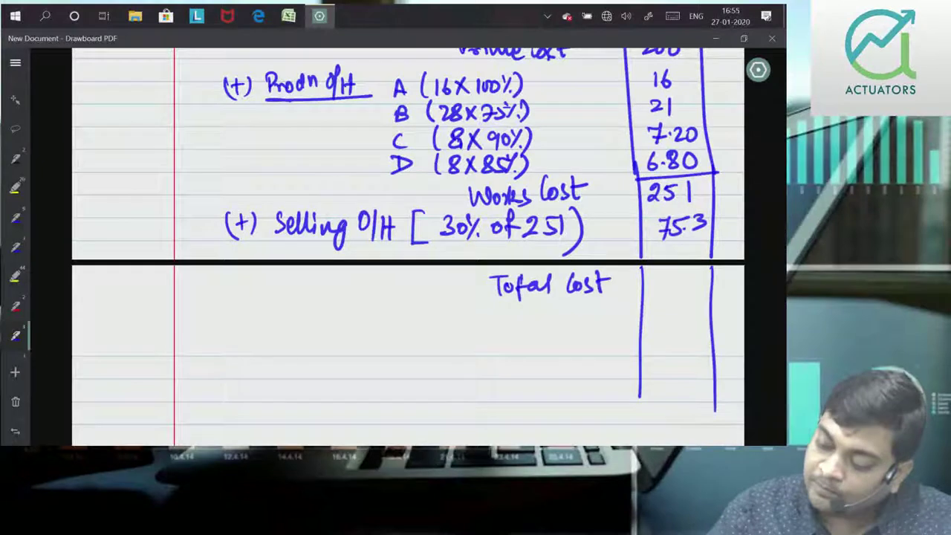
left_click_drag(647, 276, 653, 290)
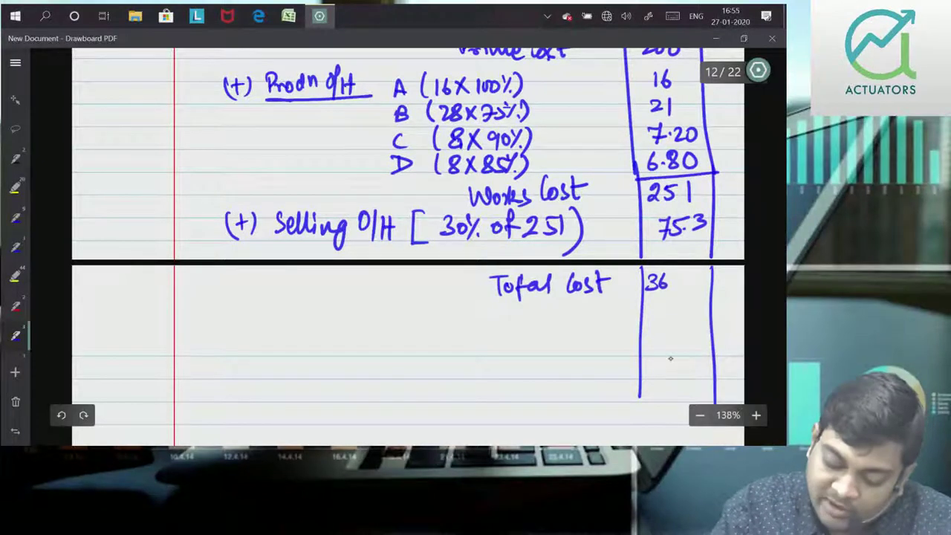
left_click(61, 414)
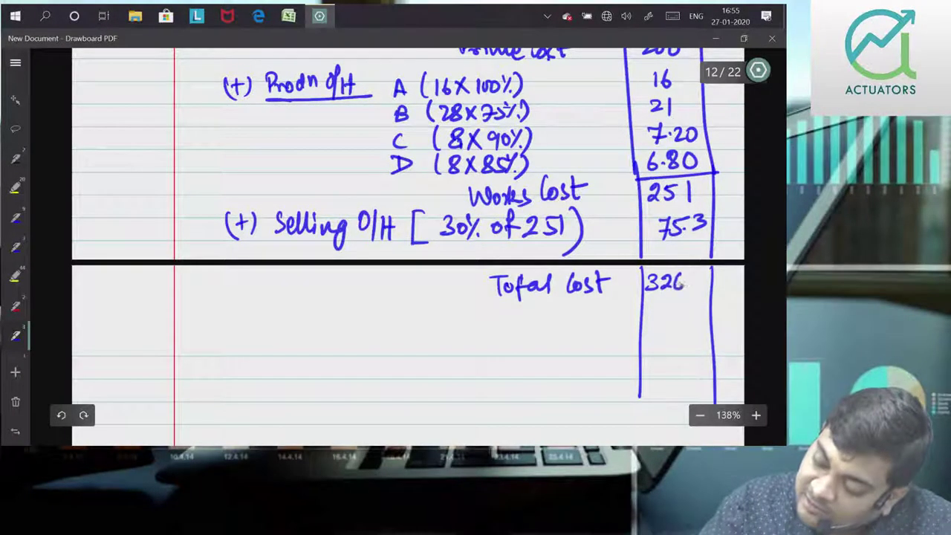
left_click_drag(694, 276, 699, 291)
left_click_drag(641, 268, 723, 266)
Step: Write the label (+) Profit [25% on Cost]
mouse_move(242, 321)
left_mouse_down()
mouse_move(260, 319)
mouse_move(237, 338)
left_mouse_up()
left_click_drag(267, 315, 271, 334)
mouse_move(269, 299)
left_mouse_down()
mouse_move(293, 331)
mouse_move(307, 299)
mouse_move(314, 334)
left_mouse_up()
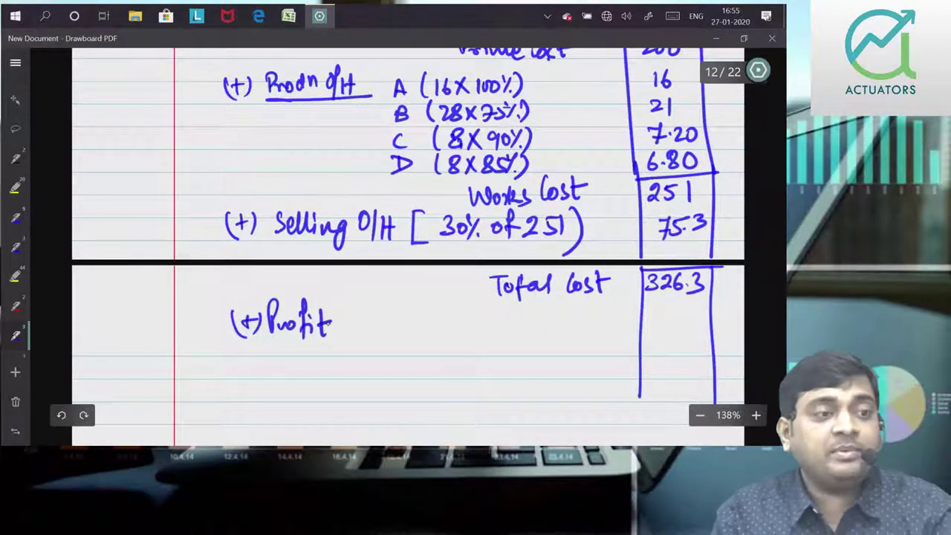
mouse_move(362, 319)
left_mouse_down()
mouse_move(359, 346)
mouse_move(383, 336)
left_mouse_up()
mouse_move(391, 319)
left_mouse_down()
mouse_move(380, 335)
mouse_move(397, 336)
left_mouse_up()
mouse_move(392, 311)
left_mouse_down()
mouse_move(451, 338)
mouse_move(477, 332)
left_mouse_up()
left_click_drag(492, 324, 492, 339)
left_click_drag(498, 312, 502, 343)
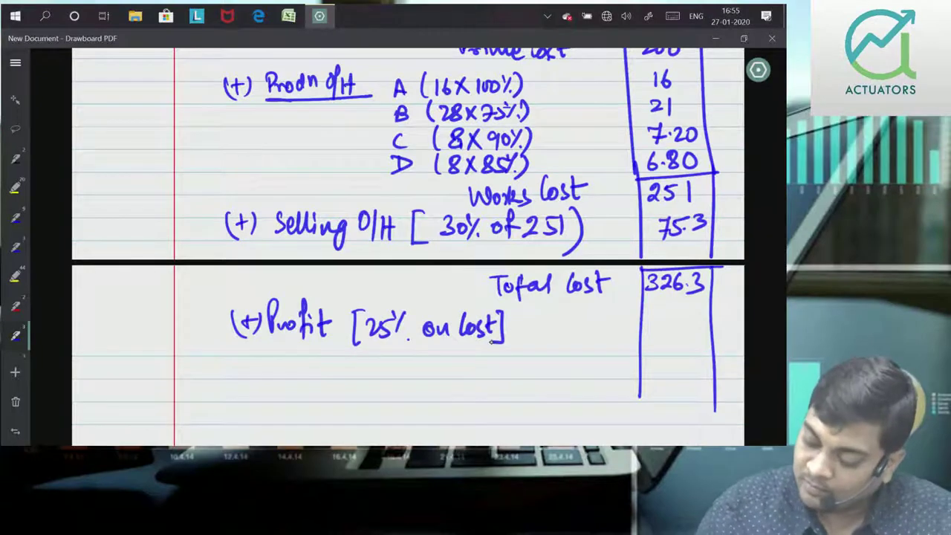
Step: Enter the profit amount 81.58 and rule lines beneath it
left_click_drag(663, 315, 668, 330)
left_click(680, 326)
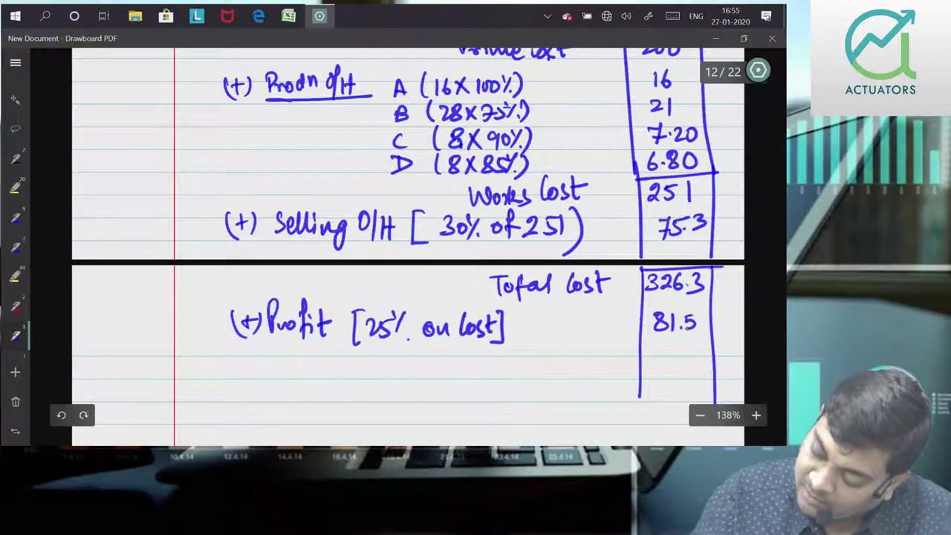
left_click_drag(697, 315, 699, 327)
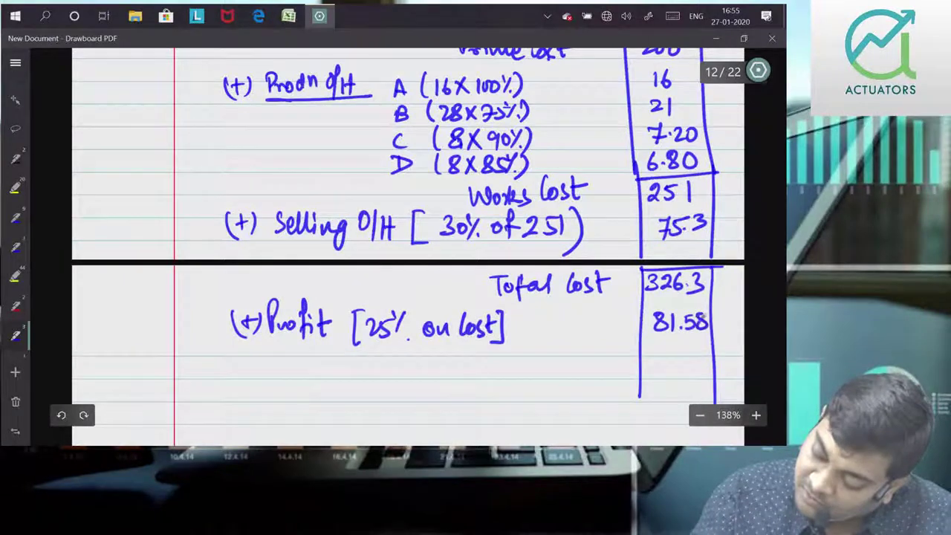
left_click_drag(639, 357, 722, 356)
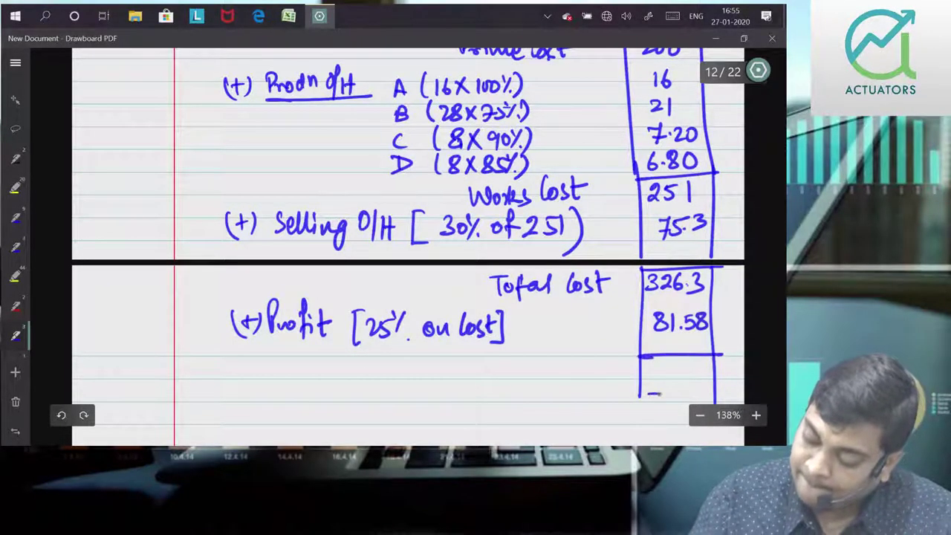
left_click_drag(636, 396, 724, 395)
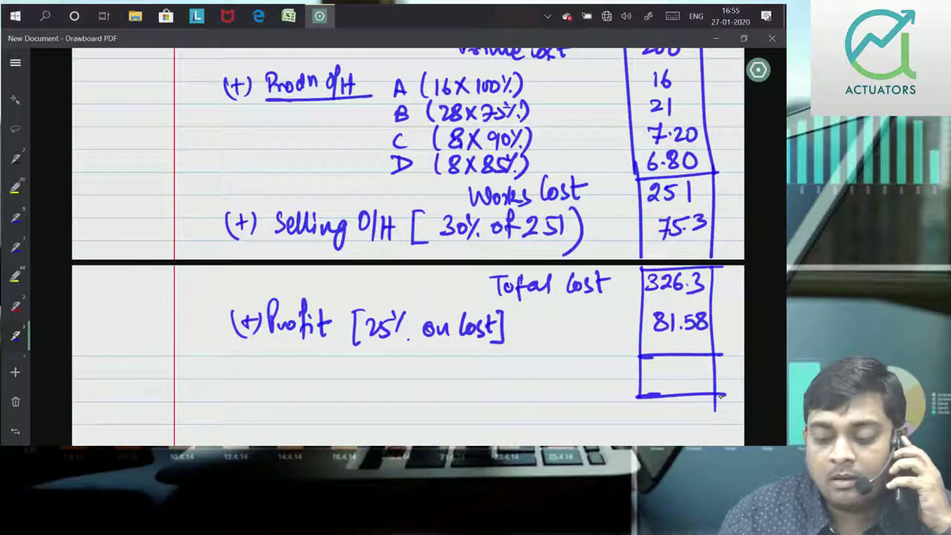
scroll(569, 399, "up", 2)
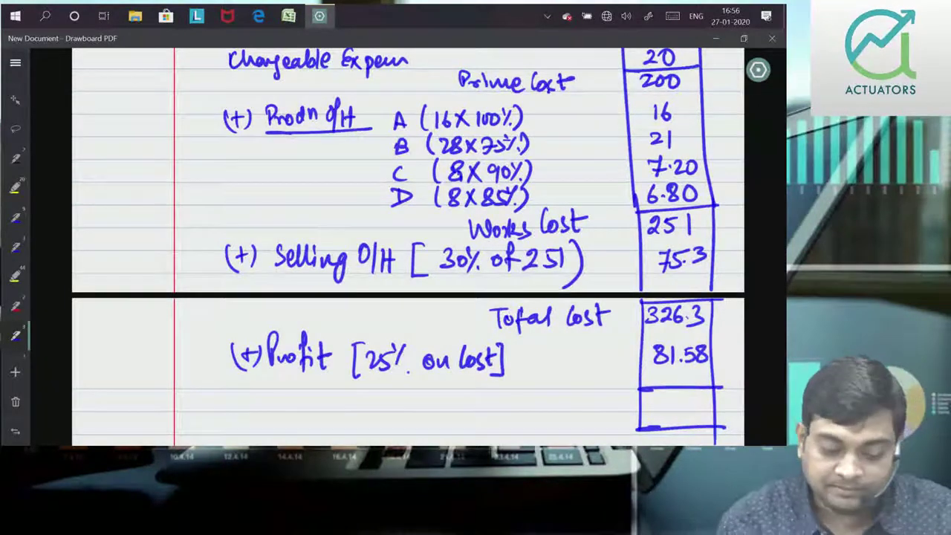
Step: Write the selling price 407.88 and label it SP
mouse_move(652, 399)
left_mouse_down()
mouse_move(654, 426)
mouse_move(663, 406)
left_mouse_up()
left_click_drag(669, 401, 673, 399)
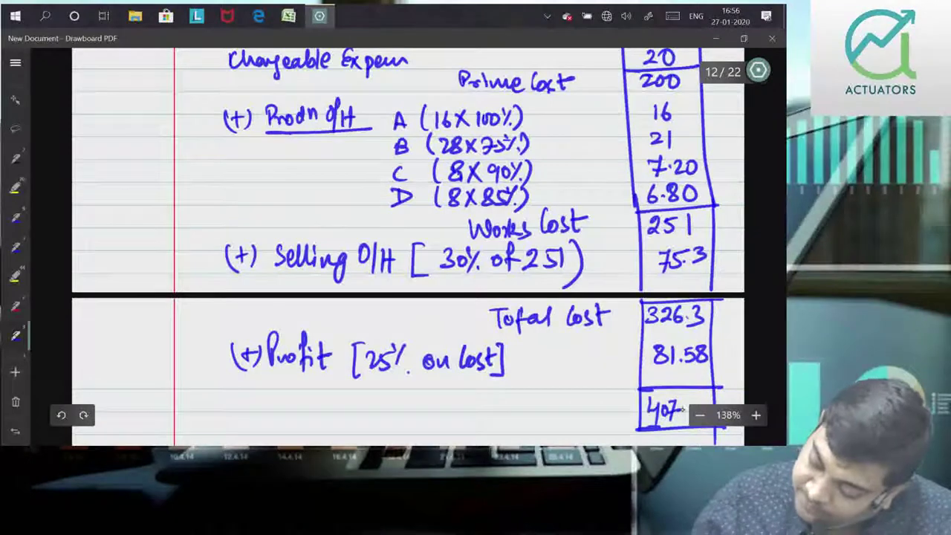
scroll(756, 297, "down", 2)
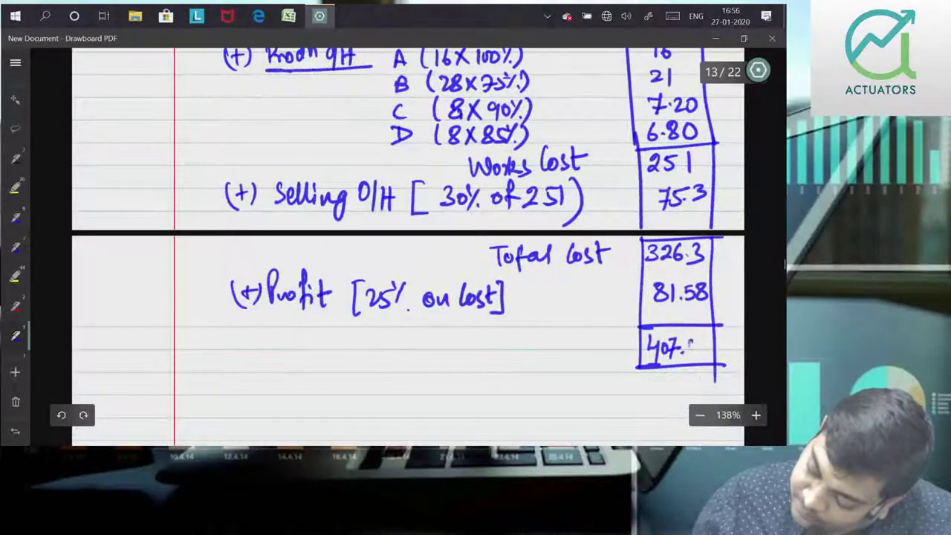
left_click_drag(698, 339, 697, 343)
mouse_move(565, 340)
left_mouse_down()
mouse_move(549, 358)
mouse_move(724, 347)
mouse_move(527, 372)
left_mouse_up()
Step: Highlight the SP result in yellow and zoom out to 92% to show the whole sheet
left_click(15, 275)
scroll(700, 414, "up", 2)
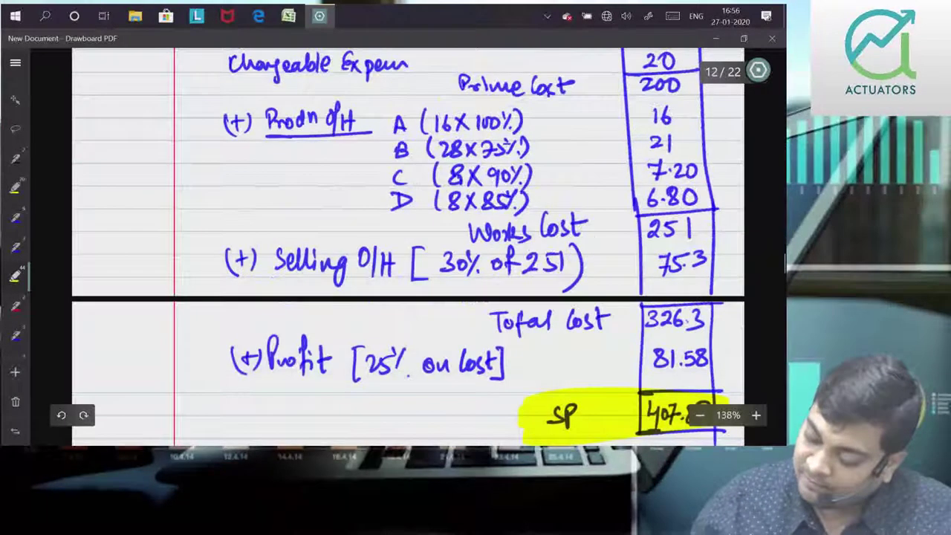
left_click(699, 415)
scroll(700, 415, "up", 3)
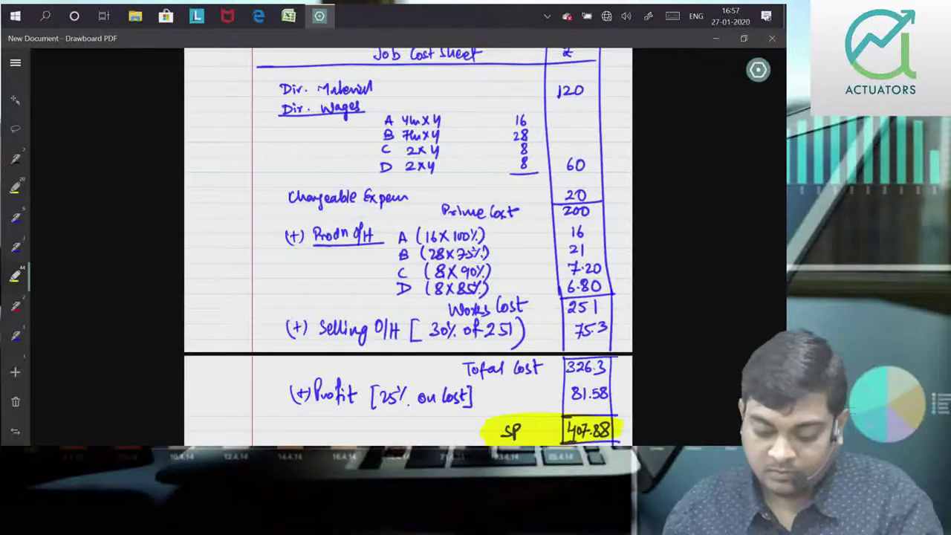
Step: Review the finished job cost sheet, ending on the blank space of page 13 below SP
left_click(196, 271)
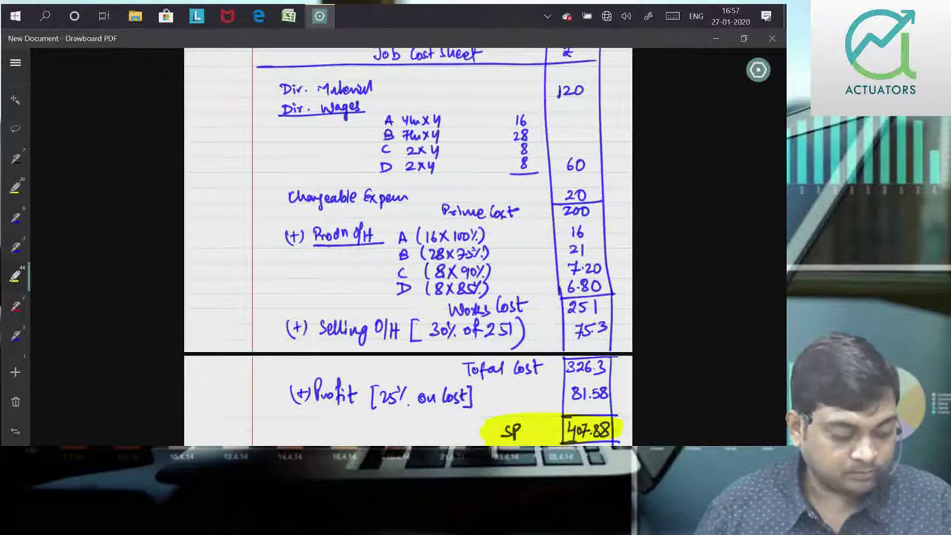
scroll(408, 248, "up", 2)
scroll(408, 248, "up", 2)
scroll(408, 248, "up", 1)
scroll(690, 365, "down", 5)
scroll(690, 393, "down", 3)
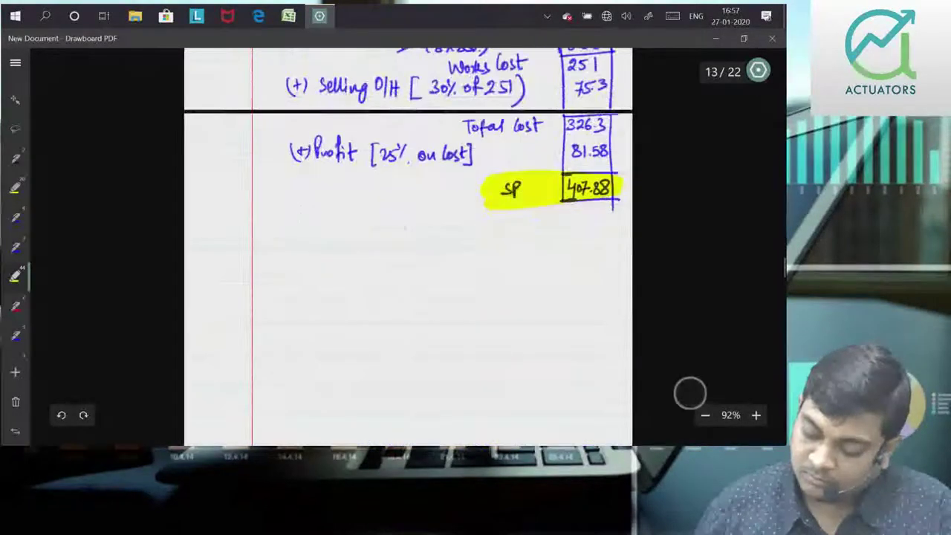
scroll(684, 405, "up", 4)
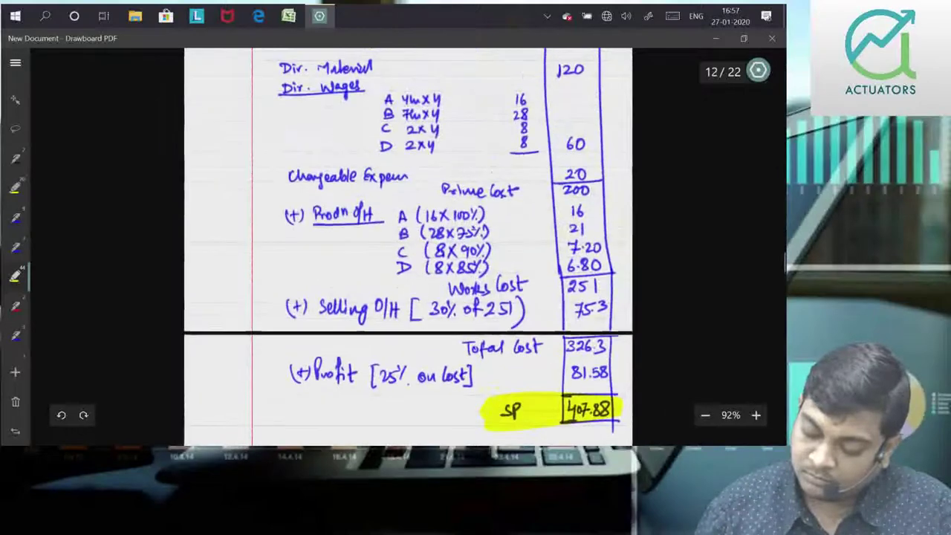
scroll(693, 380, "down", 2)
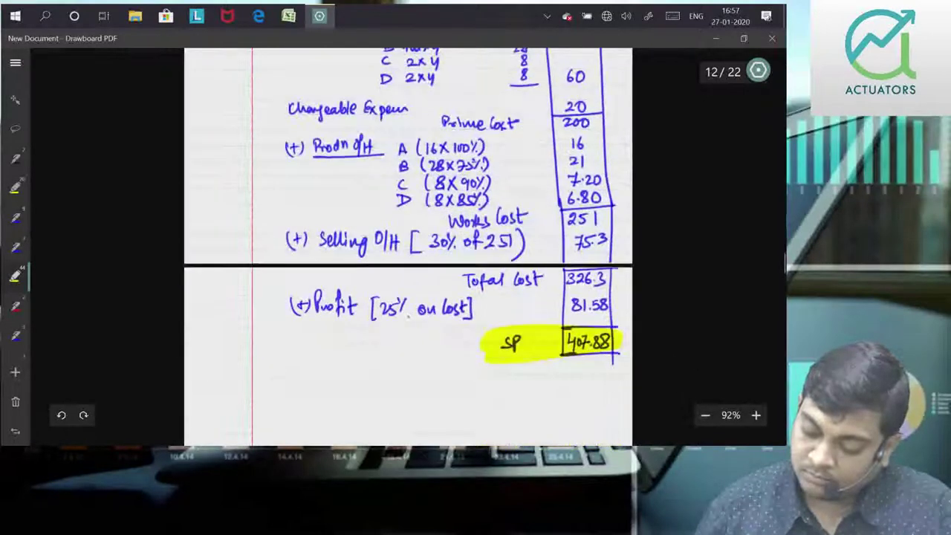
scroll(693, 381, "up", 3)
scroll(693, 380, "up", 3)
scroll(690, 389, "down", 4)
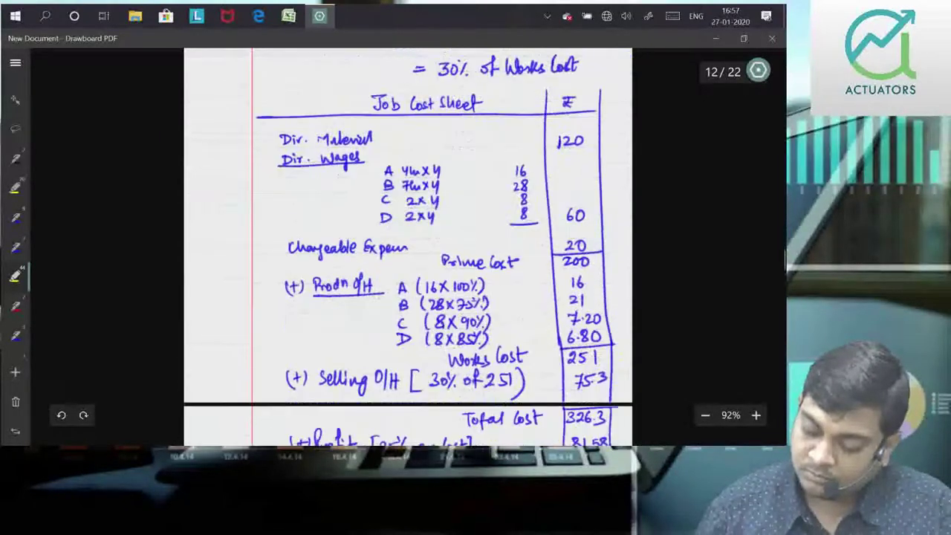
scroll(691, 356, "up", 1)
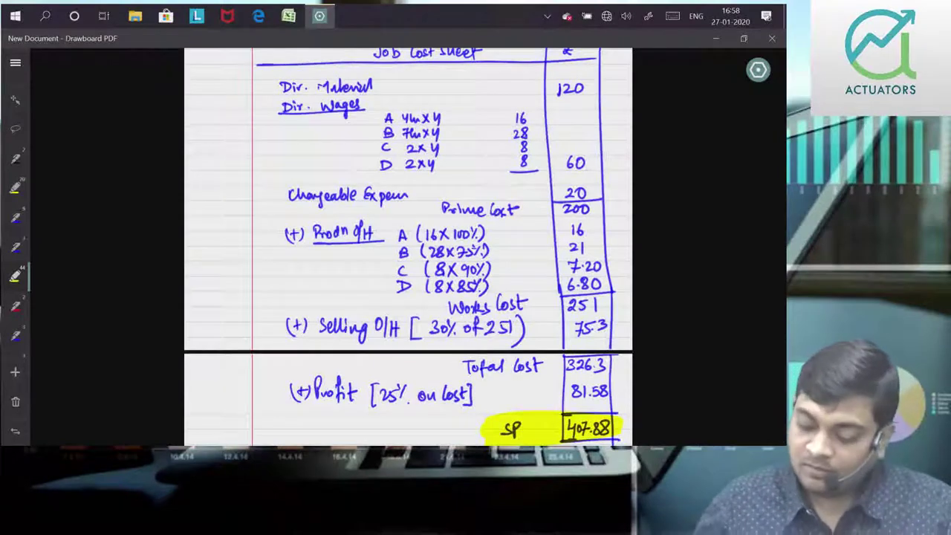
scroll(696, 278, "down", 5)
scroll(697, 278, "down", 2)
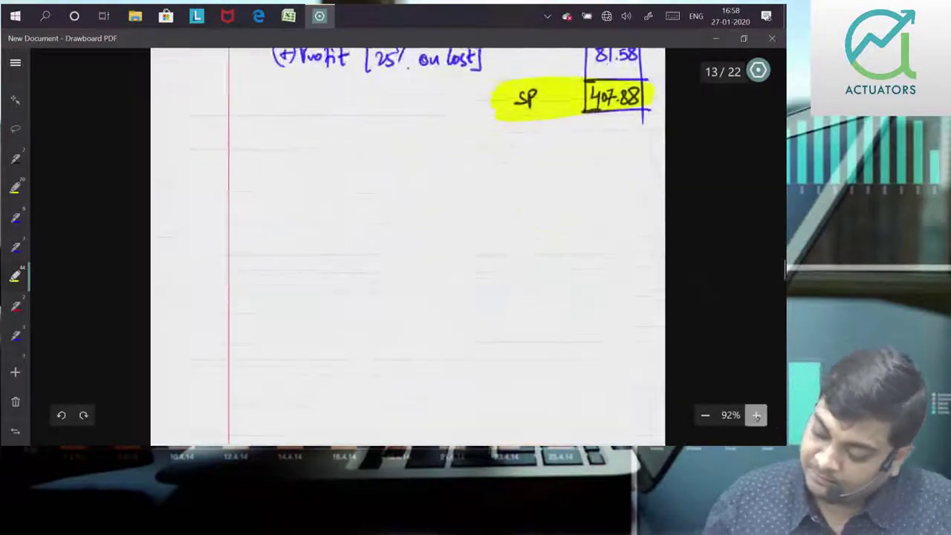
scroll(691, 282, "up", 3, "ctrl")
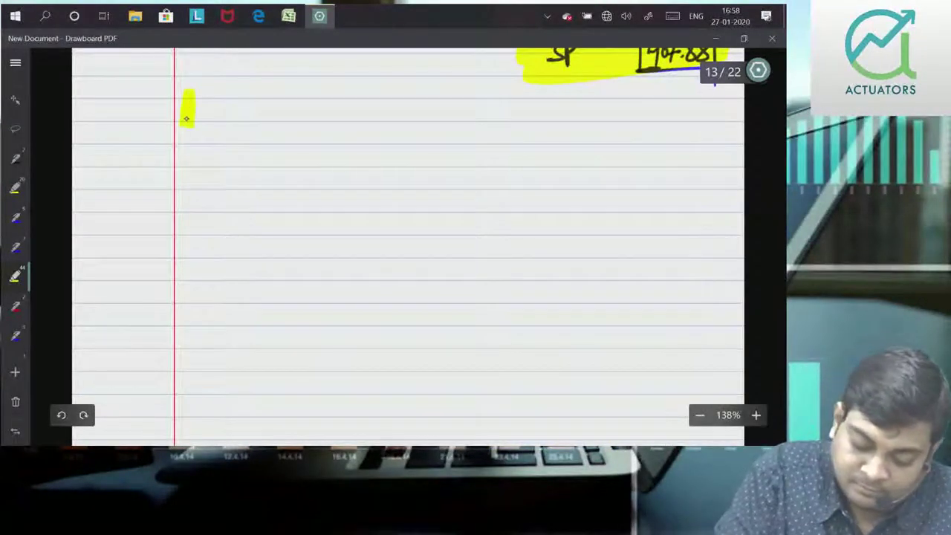
Step: In blue ink, handwrite 'Answer To Question No. 1(c)' and underline it with a thick stroke
left_click(15, 245)
mouse_move(181, 124)
left_mouse_down()
mouse_move(189, 95)
mouse_move(195, 125)
left_mouse_up()
left_click_drag(190, 111, 296, 96)
mouse_move(289, 98)
left_mouse_down()
mouse_move(290, 117)
mouse_move(339, 108)
mouse_move(362, 122)
mouse_move(380, 108)
left_mouse_up()
left_click_drag(375, 109, 375, 122)
left_click_drag(383, 108, 383, 122)
mouse_move(389, 108)
left_mouse_down()
mouse_move(431, 120)
mouse_move(451, 97)
mouse_move(486, 119)
mouse_move(520, 119)
mouse_move(510, 115)
left_mouse_up()
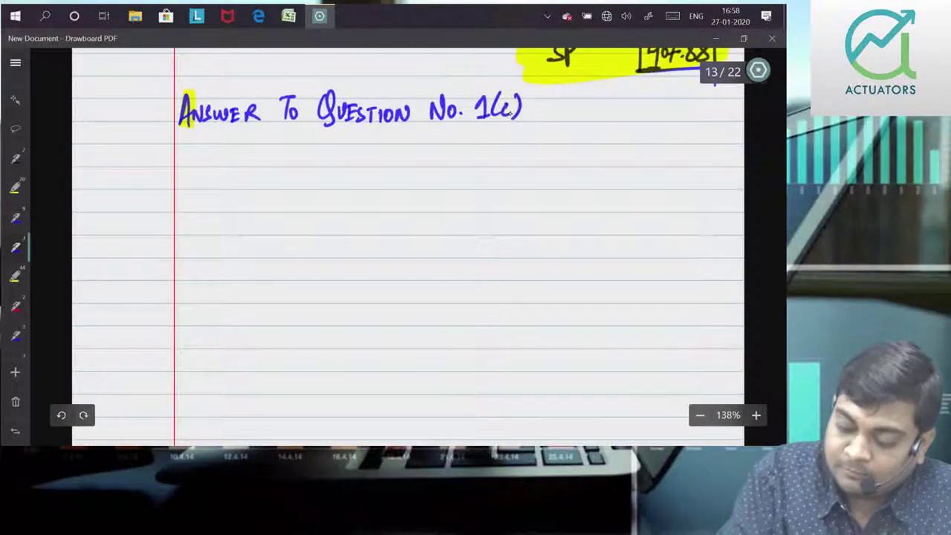
left_click_drag(170, 132, 541, 119)
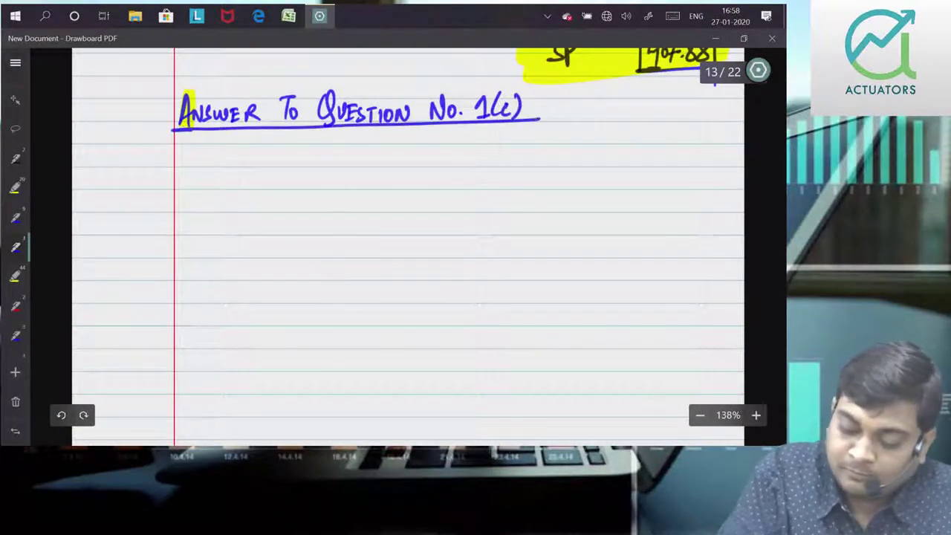
left_click_drag(167, 134, 534, 117)
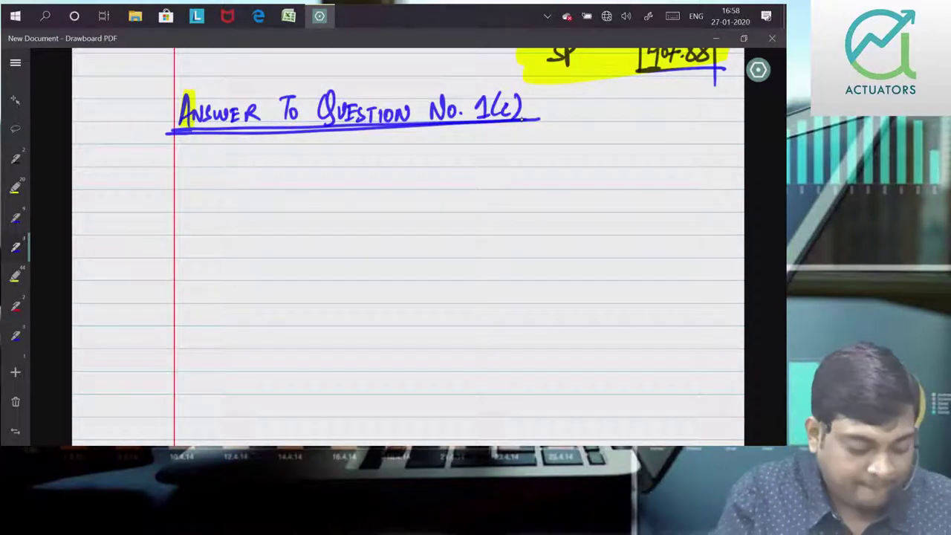
Step: Begin the part (i) label at the left margin below the heading
left_click(170, 181)
left_click_drag(177, 170, 178, 192)
left_click_drag(159, 170, 158, 193)
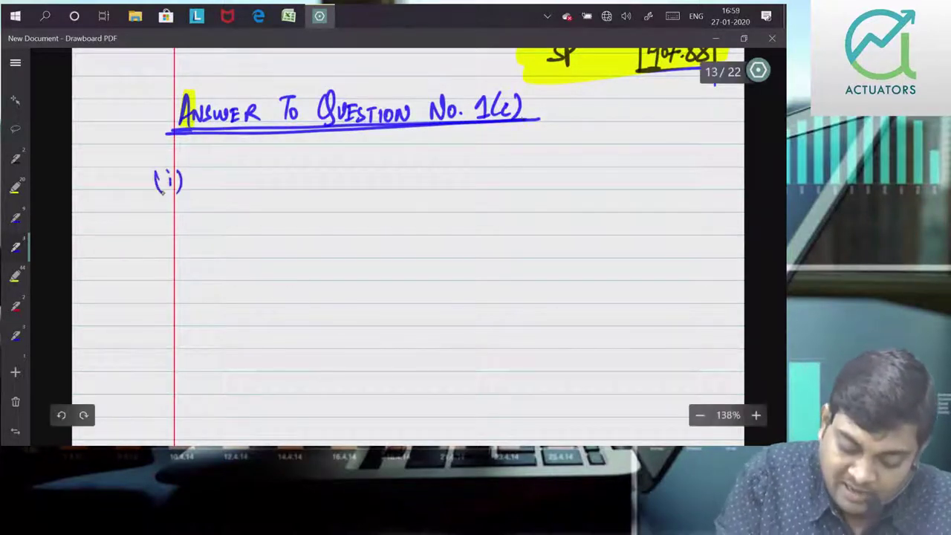
Step: Write and underline 'Physical Unit Method', then the underlined Product label with product A
mouse_move(208, 176)
left_mouse_down()
mouse_move(269, 190)
mouse_move(328, 186)
mouse_move(361, 171)
mouse_move(386, 188)
mouse_move(410, 162)
left_mouse_up()
left_click_drag(190, 195, 490, 186)
mouse_move(202, 214)
left_mouse_down()
mouse_move(202, 235)
mouse_move(208, 223)
left_mouse_up()
left_click_drag(211, 227, 278, 224)
left_click_drag(190, 242, 284, 239)
left_click_drag(228, 278, 236, 260)
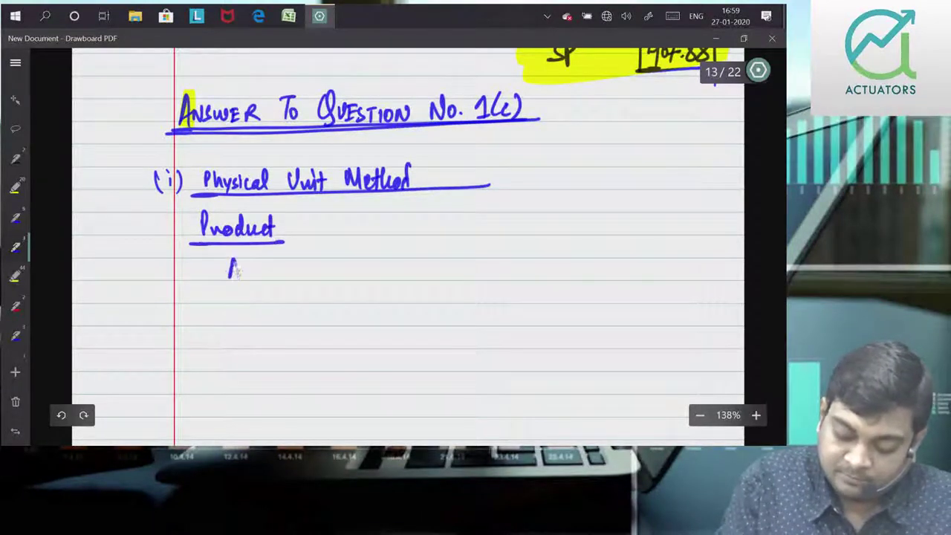
Step: Add product B, the column dividers and the underlined 'Physical Unit Obtained' header
left_click_drag(232, 309, 232, 329)
left_click_drag(233, 309, 236, 327)
left_click_drag(306, 204, 313, 342)
left_click_drag(330, 215, 330, 235)
mouse_move(331, 217)
left_mouse_down()
mouse_move(340, 230)
mouse_move(442, 236)
left_mouse_up()
mouse_move(438, 216)
left_mouse_down()
mouse_move(440, 236)
mouse_move(449, 223)
left_mouse_up()
left_click_drag(460, 217, 476, 235)
mouse_move(467, 226)
left_mouse_down()
mouse_move(517, 226)
mouse_move(524, 235)
left_mouse_up()
left_click_drag(314, 244, 547, 242)
left_click_drag(538, 203, 547, 330)
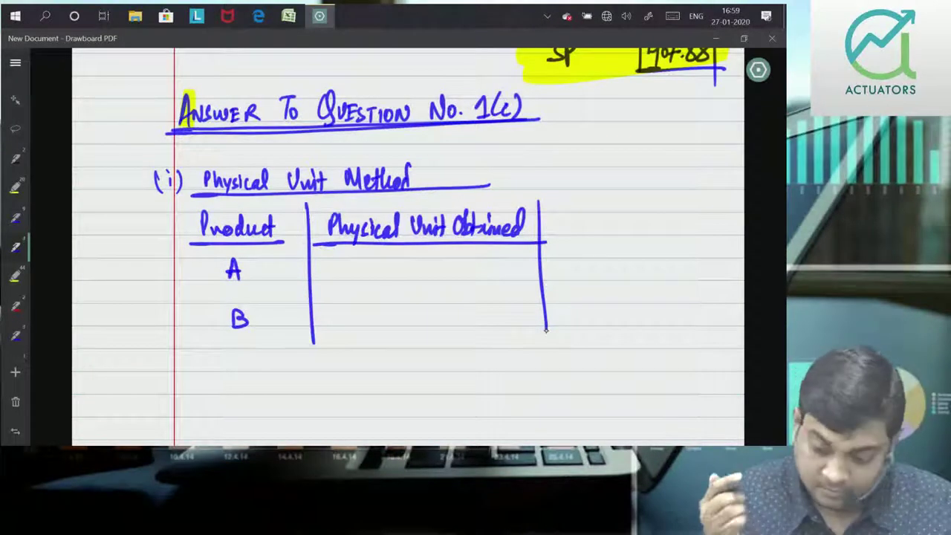
Step: Enter 100 units for A and 120 for B, with a 220 total between total lines
mouse_move(393, 266)
left_mouse_down()
mouse_move(393, 280)
mouse_move(415, 267)
left_mouse_up()
left_click_drag(434, 272, 464, 281)
left_click_drag(473, 272, 466, 284)
mouse_move(390, 309)
left_mouse_down()
mouse_move(391, 324)
mouse_move(408, 324)
left_mouse_up()
left_click_drag(460, 308, 471, 326)
left_click_drag(483, 318, 476, 327)
left_click_drag(359, 341, 512, 335)
left_click_drag(358, 369, 515, 369)
left_click_drag(389, 350, 401, 362)
mouse_move(405, 351)
left_mouse_down()
mouse_move(413, 362)
mouse_move(421, 351)
mouse_move(466, 361)
left_mouse_up()
left_click_drag(471, 352, 480, 363)
mouse_move(474, 352)
left_mouse_down()
mouse_move(487, 352)
mouse_move(484, 363)
left_mouse_up()
Step: Draw the 'Allocation of J/Cost' column with its header, row lines and divider
left_click_drag(550, 336, 743, 329)
left_click_drag(558, 375, 743, 369)
left_click_drag(540, 243, 743, 237)
left_click_drag(554, 214, 563, 232)
mouse_move(569, 208)
left_mouse_down()
mouse_move(576, 232)
mouse_move(584, 221)
mouse_move(609, 229)
left_mouse_up()
mouse_move(616, 217)
left_mouse_down()
mouse_move(616, 227)
mouse_move(620, 217)
mouse_move(655, 227)
mouse_move(698, 210)
left_mouse_up()
mouse_move(699, 210)
left_mouse_down()
mouse_move(703, 225)
mouse_move(714, 221)
left_mouse_up()
left_click_drag(710, 213, 721, 210)
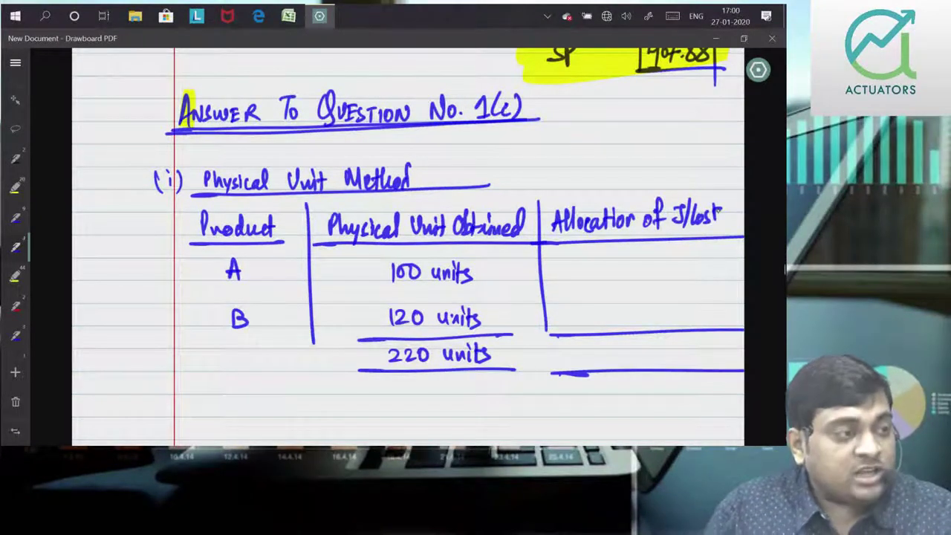
left_click_drag(547, 331, 549, 380)
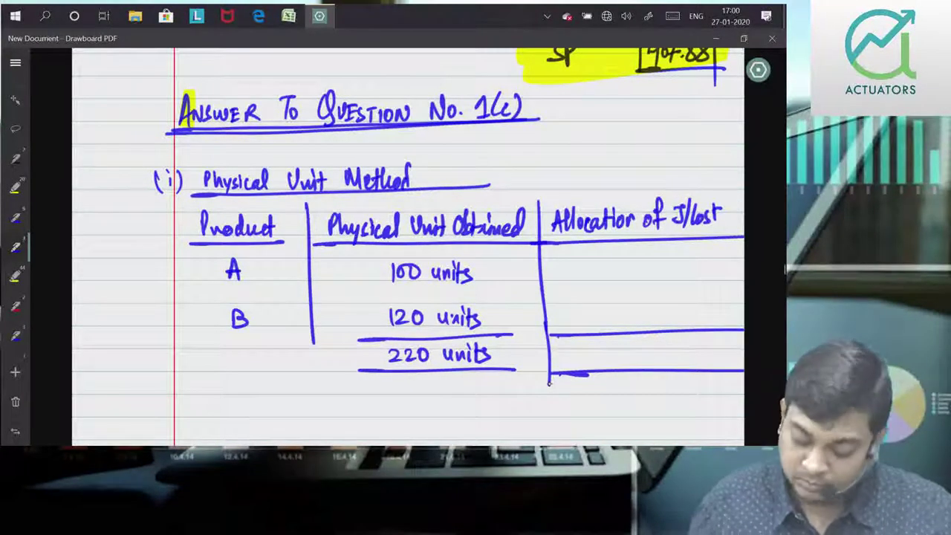
Step: Write the ₹83600 joint cost total in the allocation column's total cell
mouse_move(589, 344)
left_mouse_down()
mouse_move(599, 362)
mouse_move(603, 345)
left_mouse_up()
mouse_move(616, 344)
left_mouse_down()
mouse_move(612, 361)
mouse_move(621, 359)
left_mouse_up()
left_click_drag(626, 344, 630, 360)
mouse_move(646, 339)
left_mouse_down()
mouse_move(642, 352)
mouse_move(654, 346)
left_mouse_up()
mouse_move(671, 344)
left_mouse_down()
mouse_move(666, 359)
mouse_move(672, 344)
left_mouse_up()
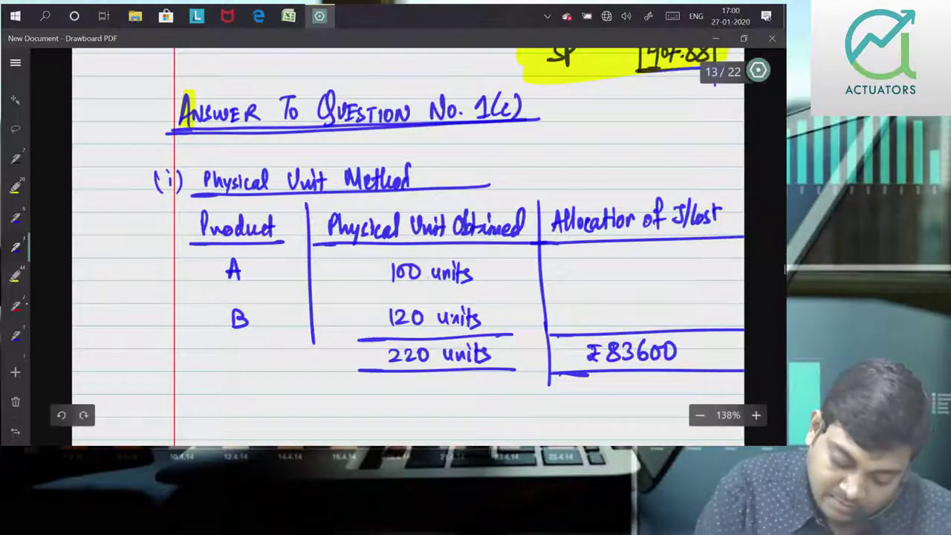
Step: In red, mark the 5:6 unit ratio and write formulas 83600×5/11 = and 83600×6/11 =
mouse_move(506, 261)
left_mouse_down()
mouse_move(502, 277)
mouse_move(521, 257)
left_mouse_up()
left_click_drag(515, 304, 510, 314)
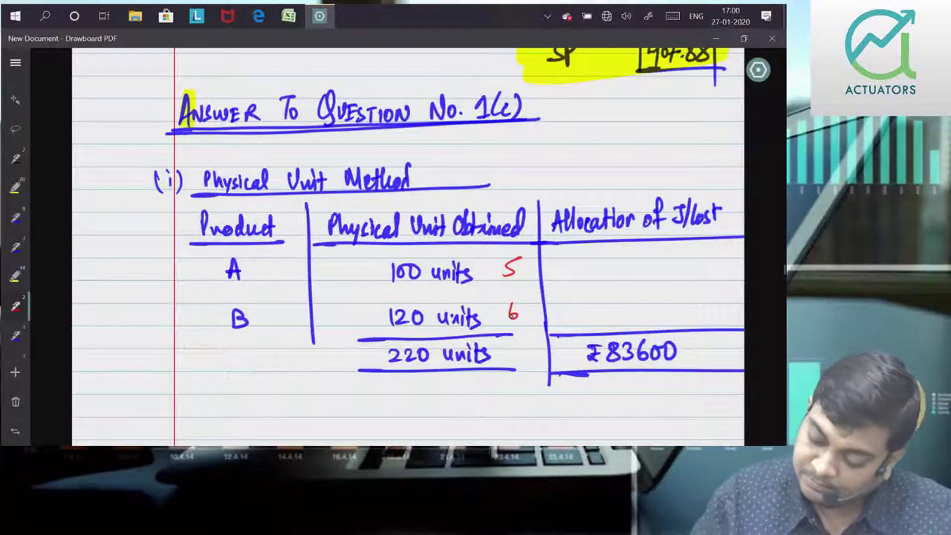
mouse_move(556, 264)
left_mouse_down()
mouse_move(554, 273)
mouse_move(572, 272)
left_mouse_up()
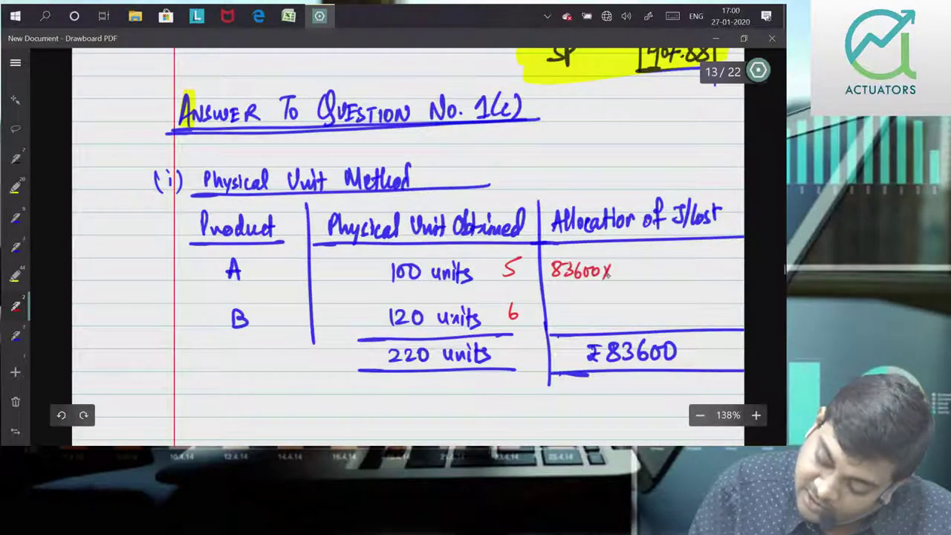
left_click_drag(633, 269, 633, 279)
mouse_move(560, 308)
left_mouse_down()
mouse_move(555, 315)
mouse_move(566, 318)
left_mouse_up()
mouse_move(582, 304)
left_mouse_down()
mouse_move(578, 317)
mouse_move(594, 316)
left_mouse_up()
mouse_move(603, 306)
left_mouse_down()
mouse_move(614, 318)
mouse_move(633, 315)
left_mouse_up()
left_click_drag(643, 272, 651, 272)
left_click_drag(643, 277, 650, 308)
left_click_drag(642, 312, 650, 312)
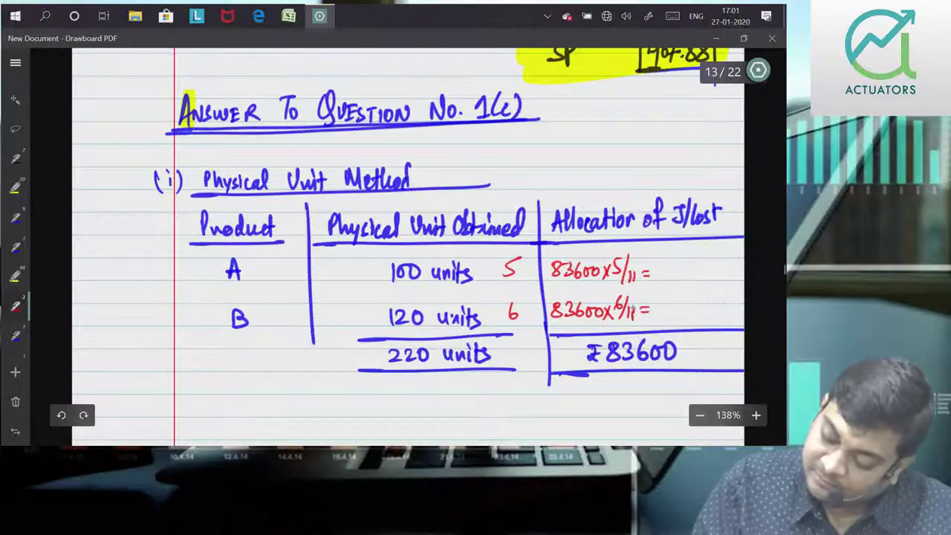
Step: In a different ink colour, write 38000 as A's share and 45600 as B's share
left_click(15, 335)
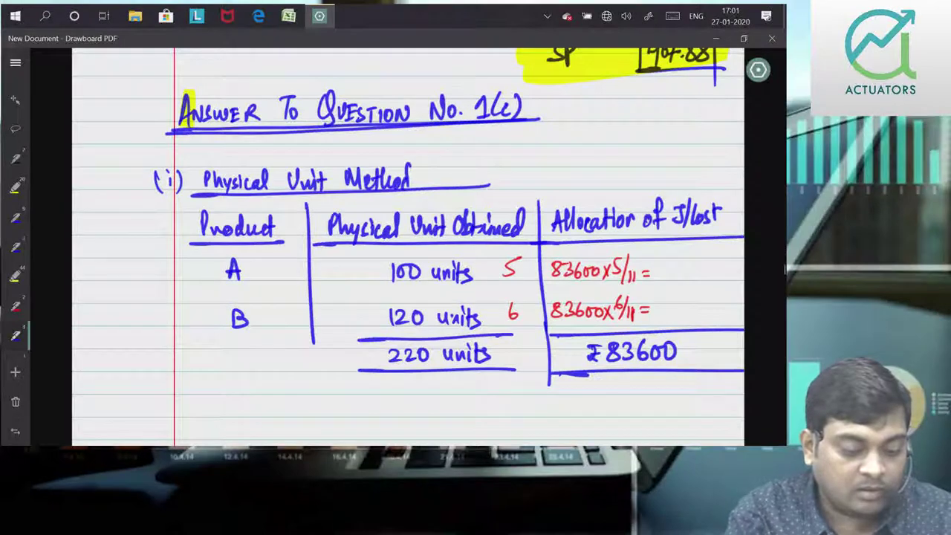
mouse_move(667, 264)
left_mouse_down()
mouse_move(666, 280)
mouse_move(681, 266)
mouse_move(721, 266)
left_mouse_up()
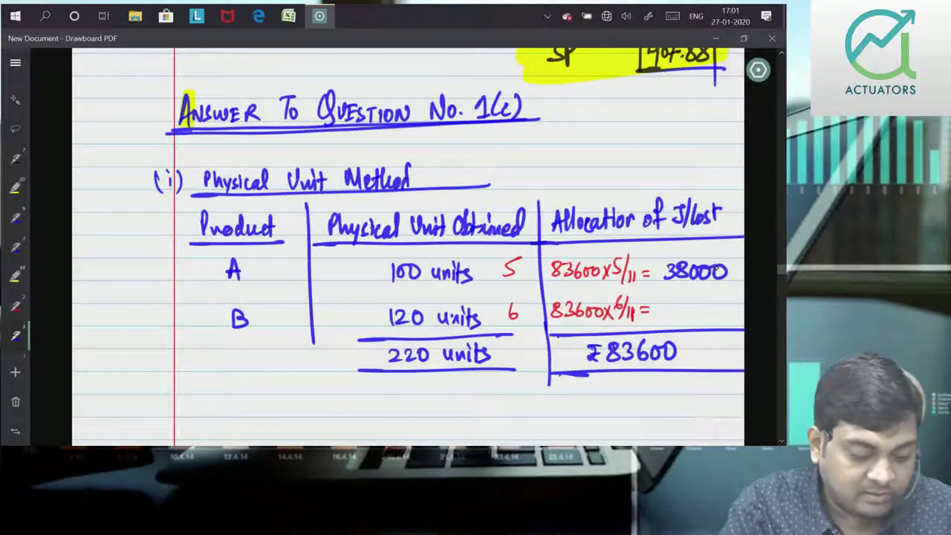
left_click_drag(675, 307, 679, 320)
mouse_move(700, 306)
left_mouse_down()
mouse_move(694, 315)
mouse_move(722, 308)
left_mouse_up()
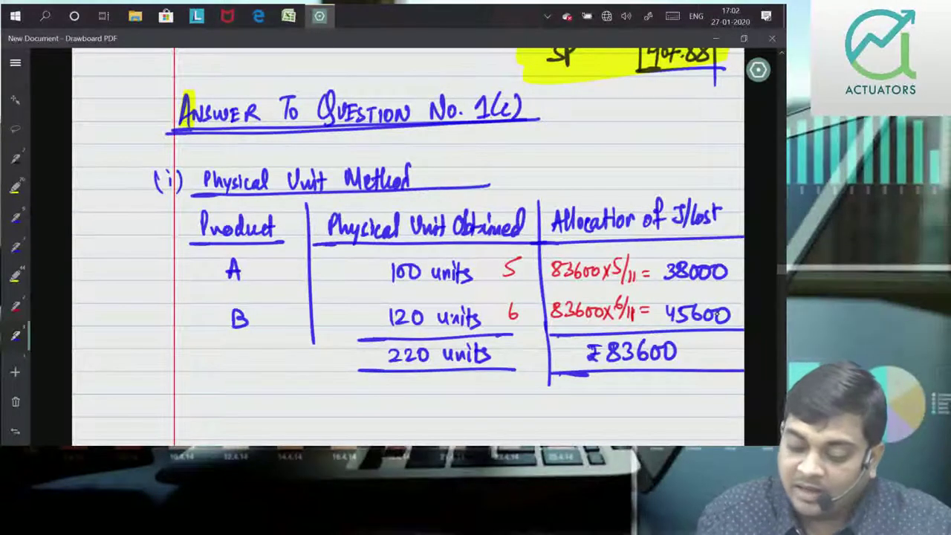
Step: Below the first table, write and underline '(ii) Contribution Margin Method'
scroll(413, 348, "down", 5)
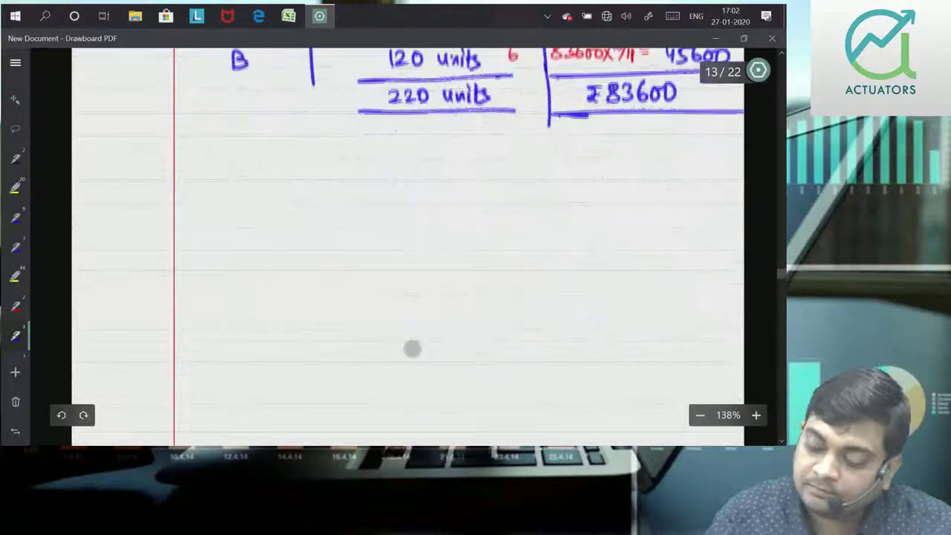
scroll(412, 348, "up", 2)
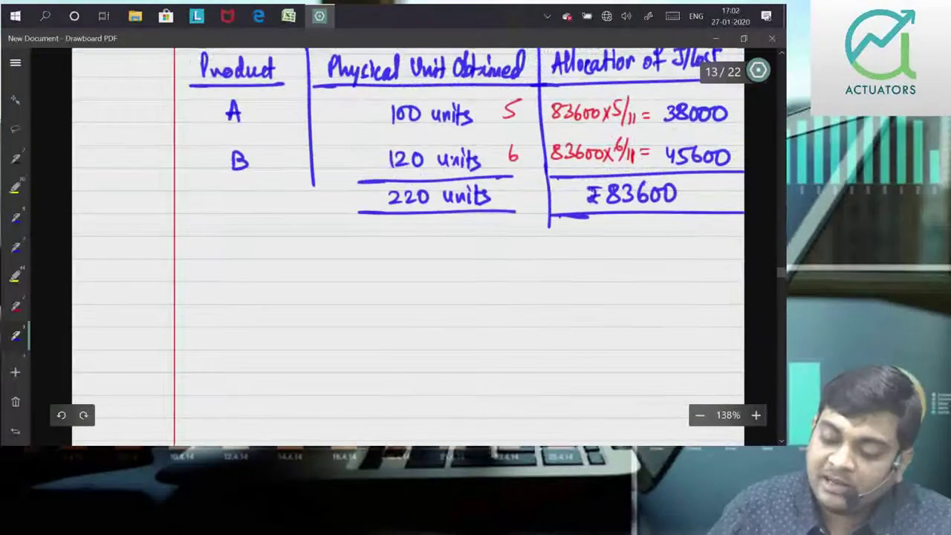
scroll(408, 246, "down", 1)
mouse_move(166, 184)
left_mouse_down()
mouse_move(180, 211)
mouse_move(157, 214)
left_mouse_up()
left_click_drag(215, 183, 213, 195)
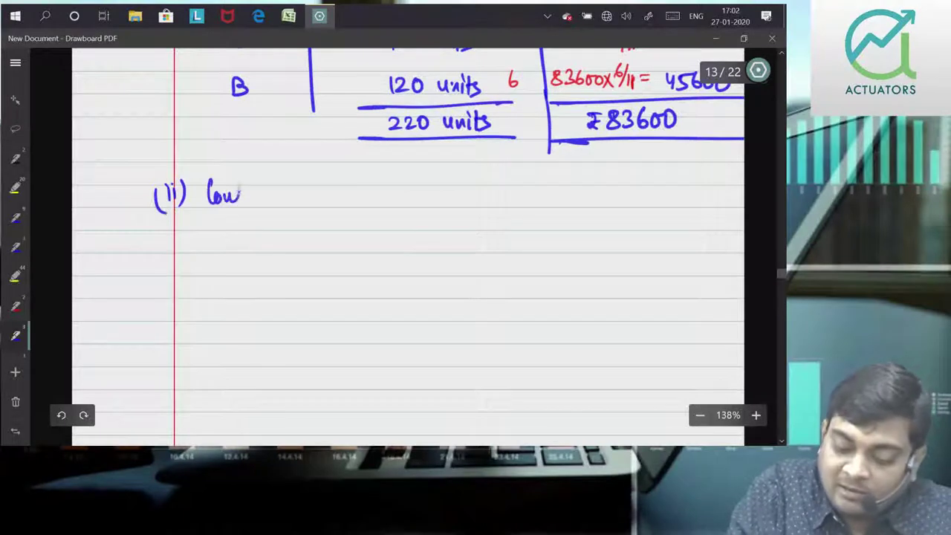
mouse_move(274, 183)
left_mouse_down()
mouse_move(274, 200)
mouse_move(308, 191)
mouse_move(306, 217)
left_mouse_up()
left_click_drag(379, 179, 377, 201)
mouse_move(385, 178)
left_mouse_down()
mouse_move(392, 199)
mouse_move(416, 175)
left_mouse_up()
left_click_drag(193, 211, 452, 201)
Step: Write 'Var J/Cost = ₹51600' beneath the heading
left_click_drag(212, 258, 223, 257)
left_click_drag(230, 265, 271, 276)
left_click_drag(288, 257, 285, 275)
left_click_drag(290, 266, 339, 271)
mouse_move(357, 256)
left_mouse_down()
mouse_move(355, 273)
mouse_move(368, 256)
left_mouse_up()
left_click_drag(354, 261, 398, 271)
mouse_move(413, 251)
left_mouse_down()
mouse_move(410, 268)
mouse_move(426, 255)
left_mouse_up()
left_click_drag(437, 254, 436, 256)
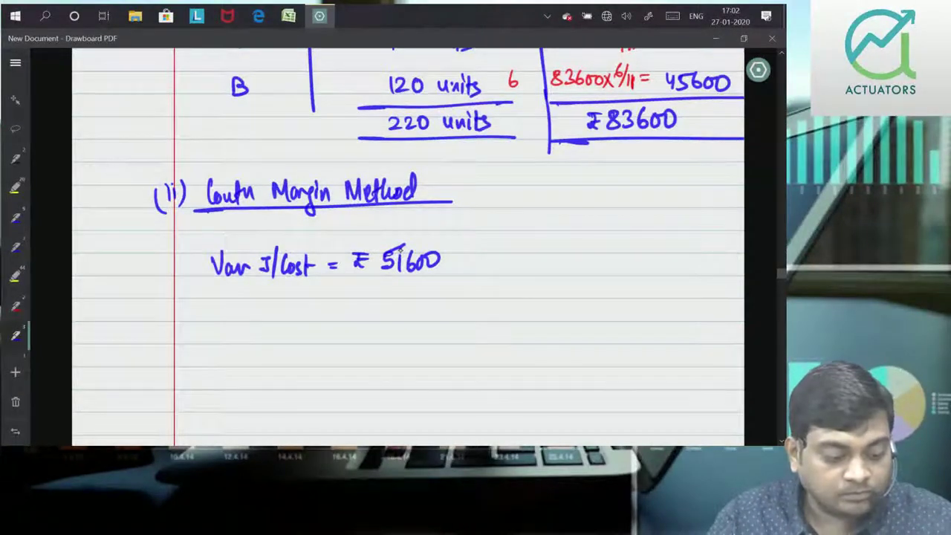
left_click_drag(631, 410, 637, 414)
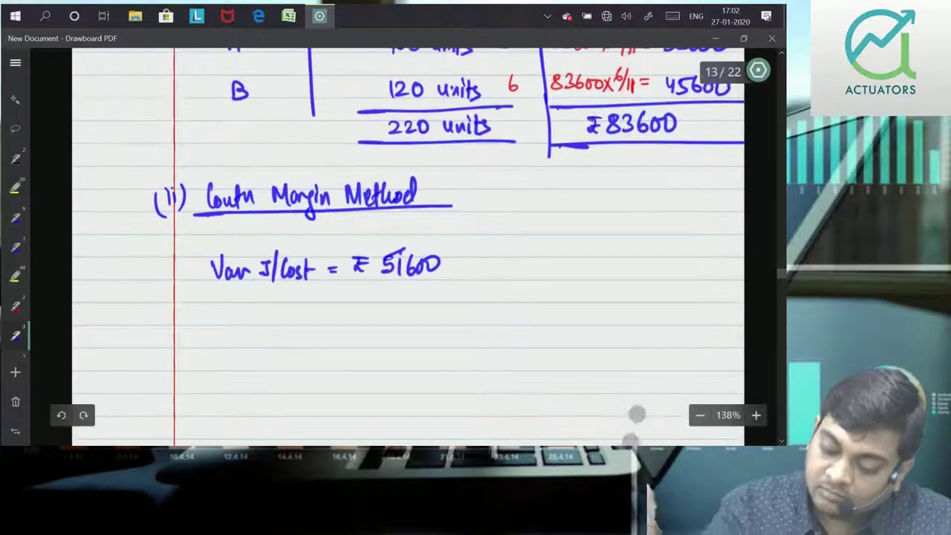
Step: Sketch a bracket splitting the variable cost into 5/11 and 6/11 branches
mouse_move(506, 235)
left_mouse_down()
mouse_move(456, 269)
mouse_move(496, 312)
left_mouse_up()
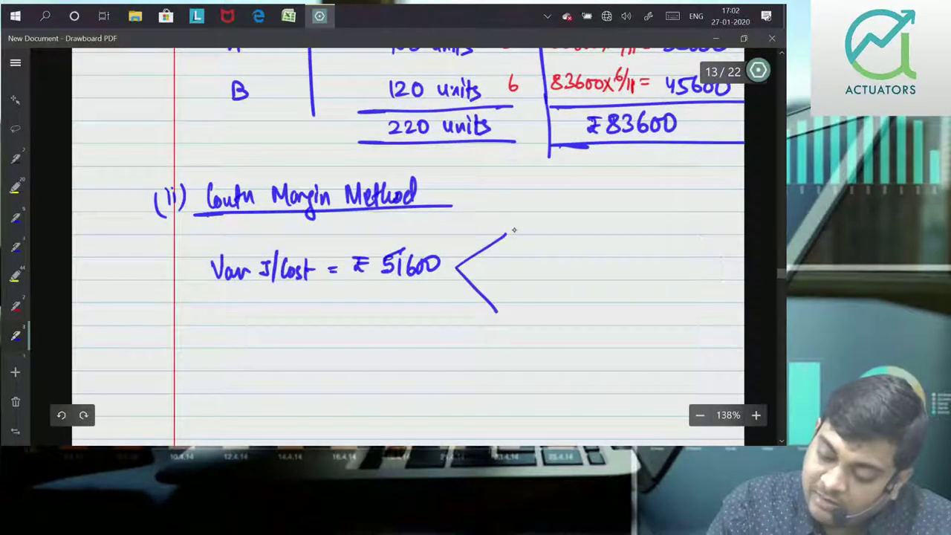
left_click_drag(515, 228, 518, 249)
left_click_drag(529, 243, 530, 251)
mouse_move(512, 297)
left_mouse_down()
mouse_move(507, 312)
mouse_move(524, 326)
left_mouse_up()
left_click_drag(529, 314, 529, 327)
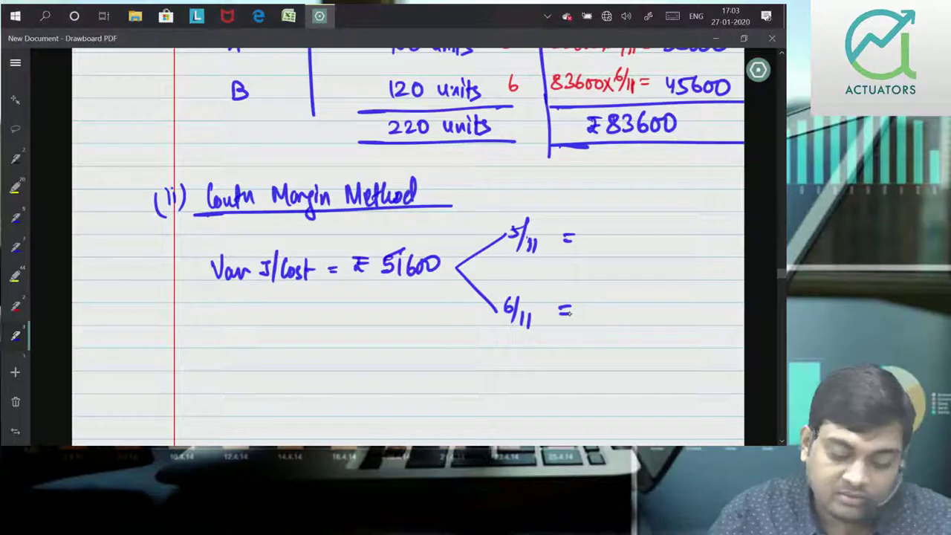
left_click_drag(588, 232, 596, 239)
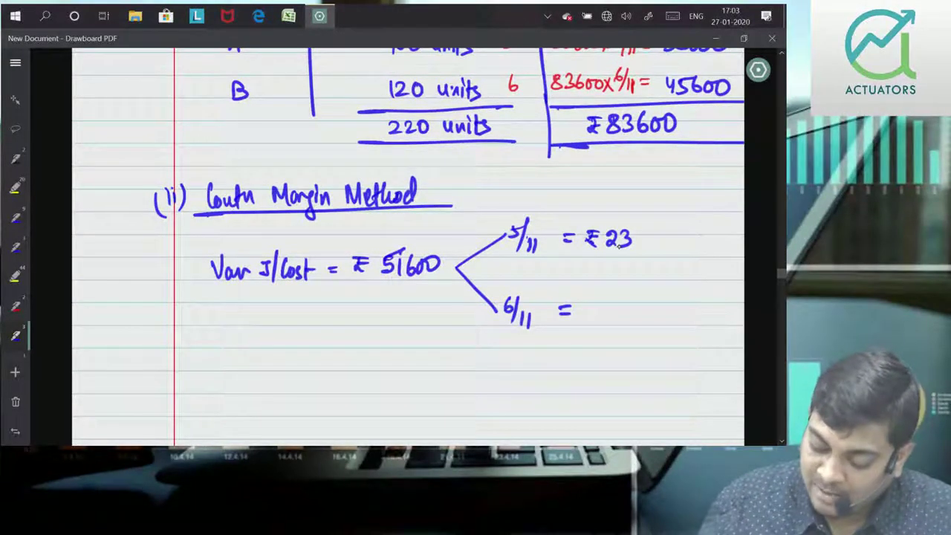
Step: Erase the entire Var J/Cost working, leaving only the (ii) heading
mouse_move(208, 268)
left_mouse_down()
mouse_move(413, 264)
mouse_move(535, 227)
mouse_move(635, 237)
left_mouse_up()
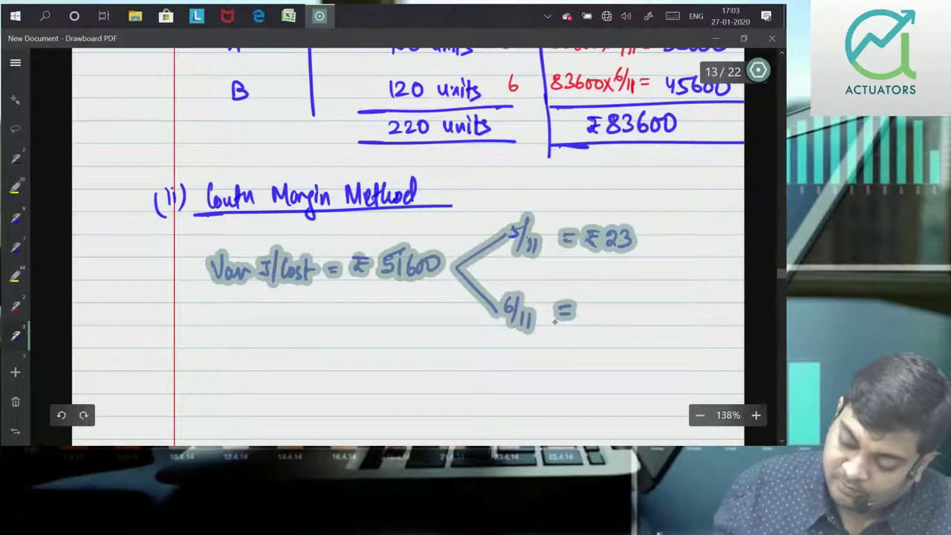
left_click_drag(361, 258, 510, 297)
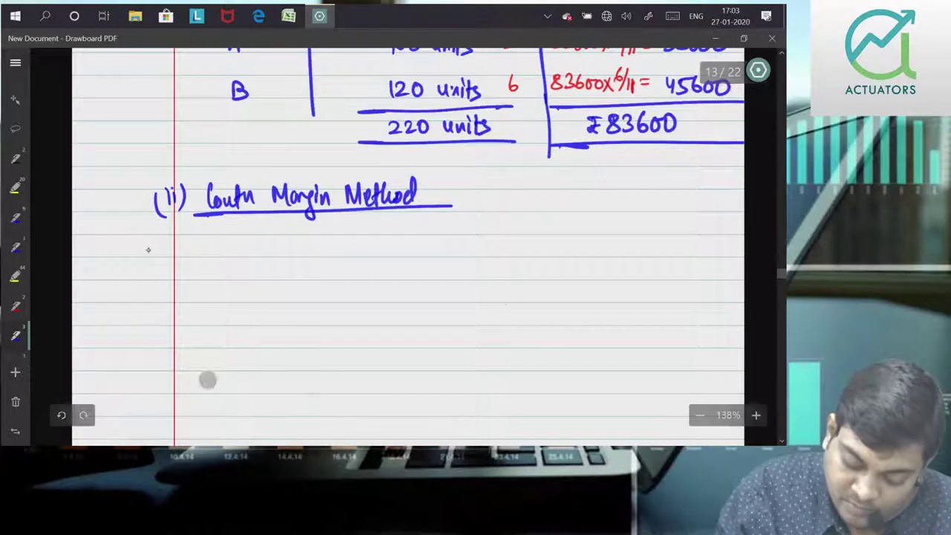
Step: Draw the Product and Var J/Cost columns with underlined headers and a 51600 total cell
mouse_move(156, 237)
left_mouse_down()
mouse_move(150, 255)
mouse_move(181, 238)
mouse_move(217, 257)
mouse_move(221, 250)
left_mouse_up()
left_click_drag(141, 260, 223, 257)
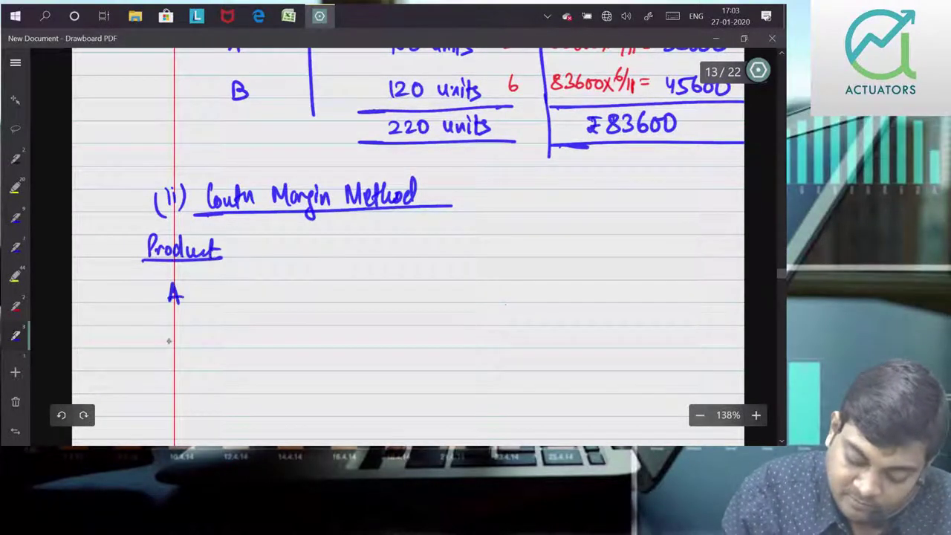
left_click_drag(233, 215, 236, 378)
mouse_move(248, 239)
left_mouse_down()
mouse_move(298, 260)
mouse_move(315, 248)
left_mouse_up()
left_click_drag(352, 214, 360, 422)
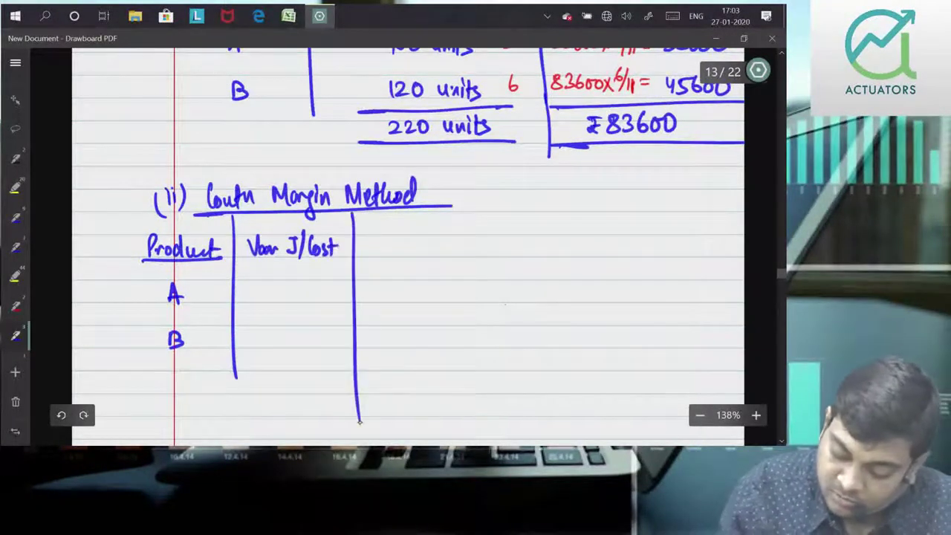
left_click_drag(232, 258, 342, 258)
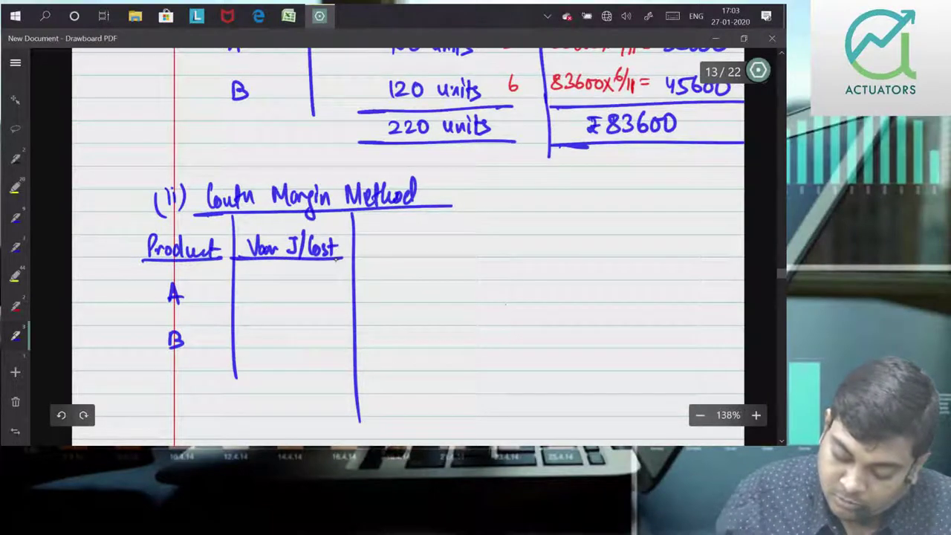
left_click_drag(235, 370, 364, 368)
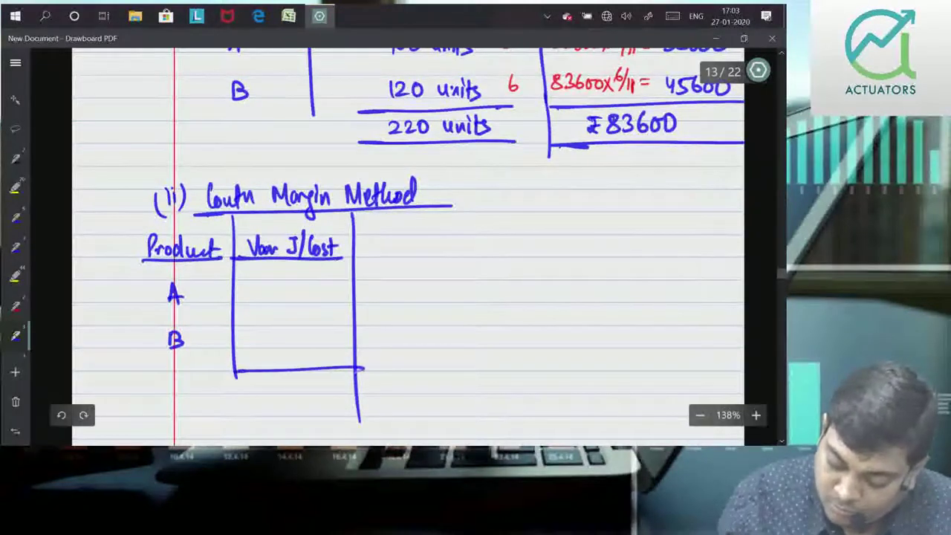
left_click_drag(253, 414, 364, 412)
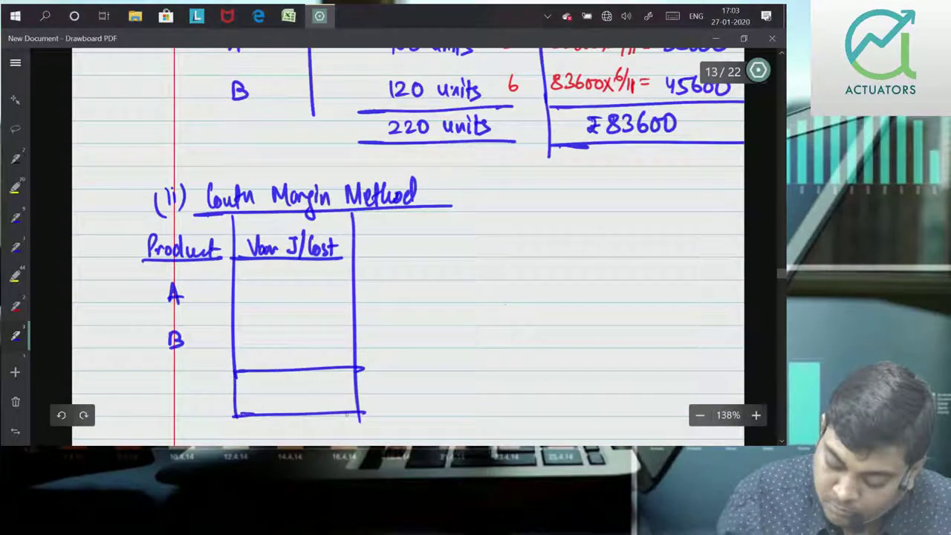
left_click_drag(285, 389, 287, 402)
left_click_drag(304, 385, 312, 394)
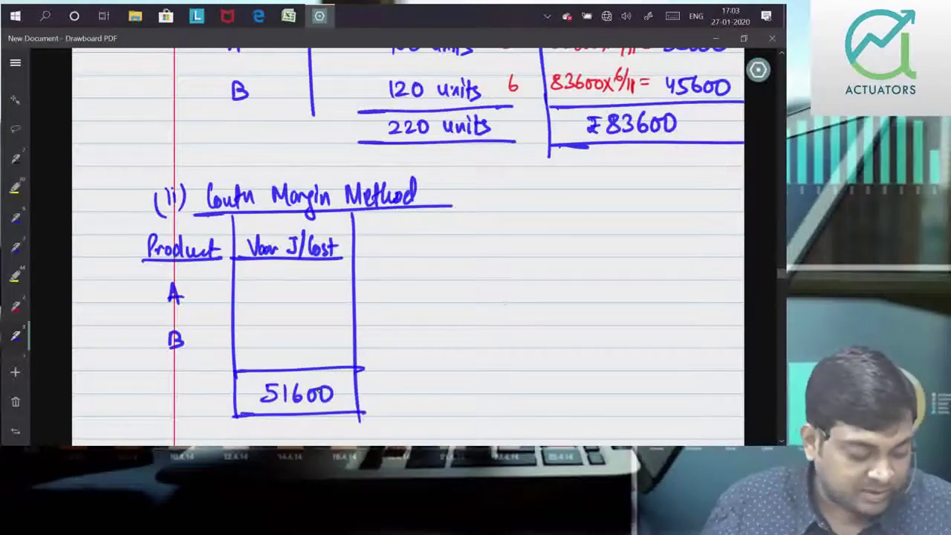
Step: Write 51600x5/11 = for product A and 51600x6/11 = for product B
mouse_move(238, 286)
left_mouse_down()
mouse_move(243, 295)
mouse_move(280, 300)
left_mouse_up()
left_click_drag(293, 290, 293, 300)
mouse_move(246, 334)
left_mouse_down()
mouse_move(241, 343)
mouse_move(274, 344)
left_mouse_up()
left_click_drag(277, 335, 287, 347)
mouse_move(295, 334)
left_mouse_down()
mouse_move(295, 347)
mouse_move(312, 344)
left_mouse_up()
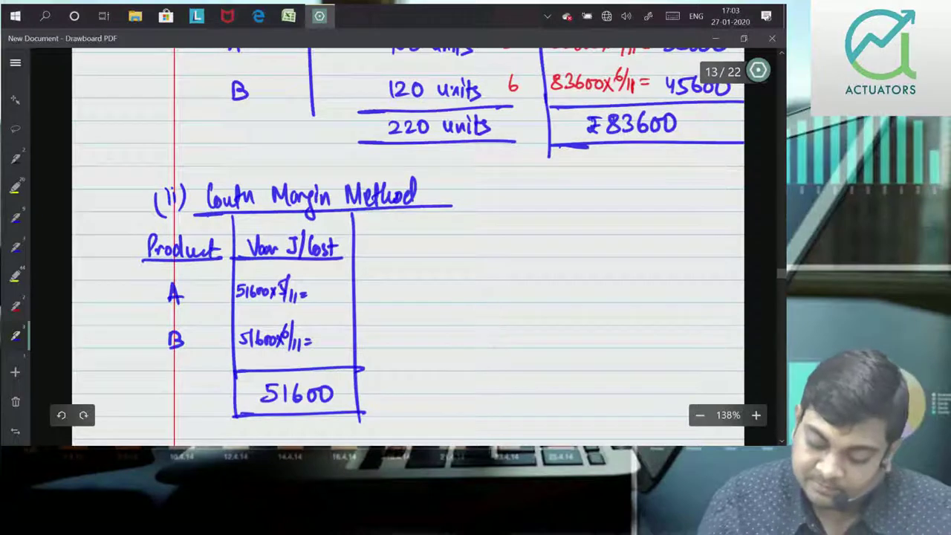
Step: Zoom in and redraw the table's right edge further out, extending the row and header lines
scroll(400, 259, "up", 3)
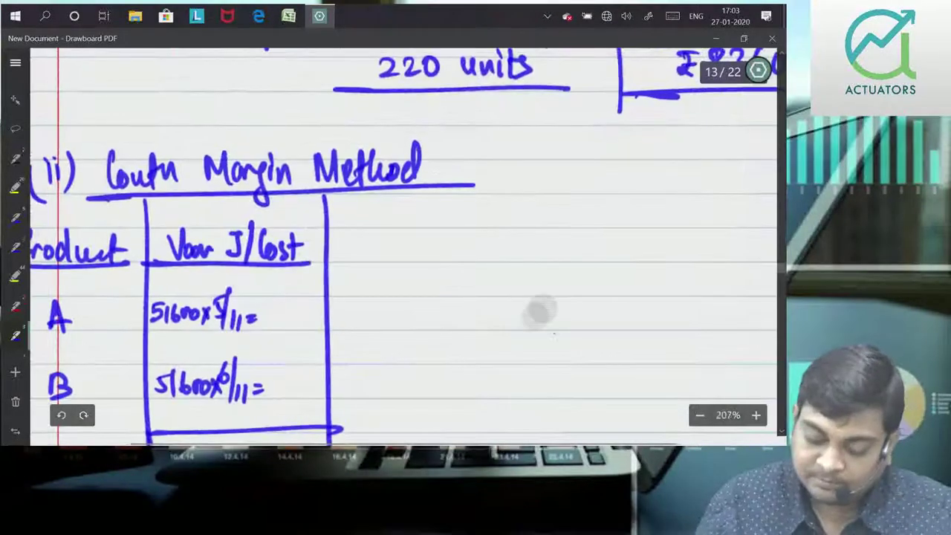
left_click_drag(541, 310, 655, 251)
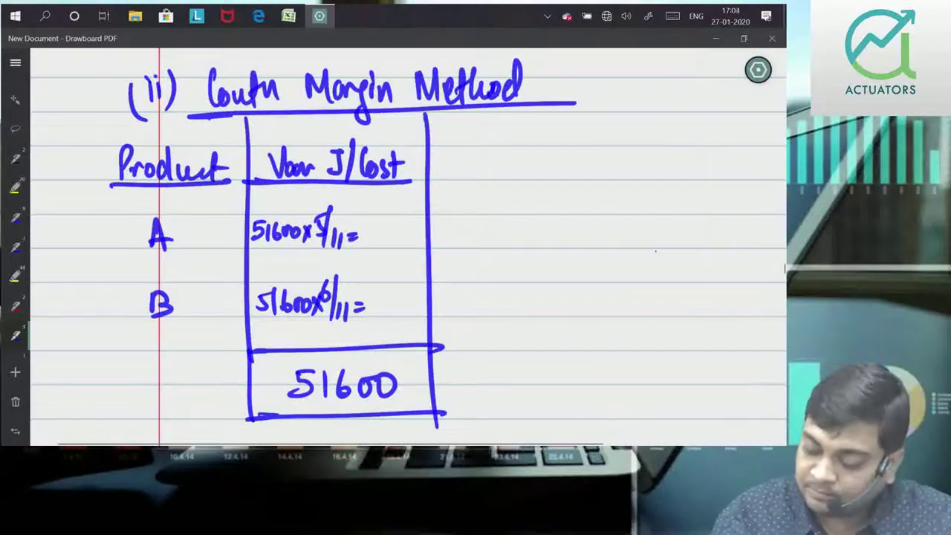
left_click_drag(427, 113, 437, 428)
key("ctrl+z")
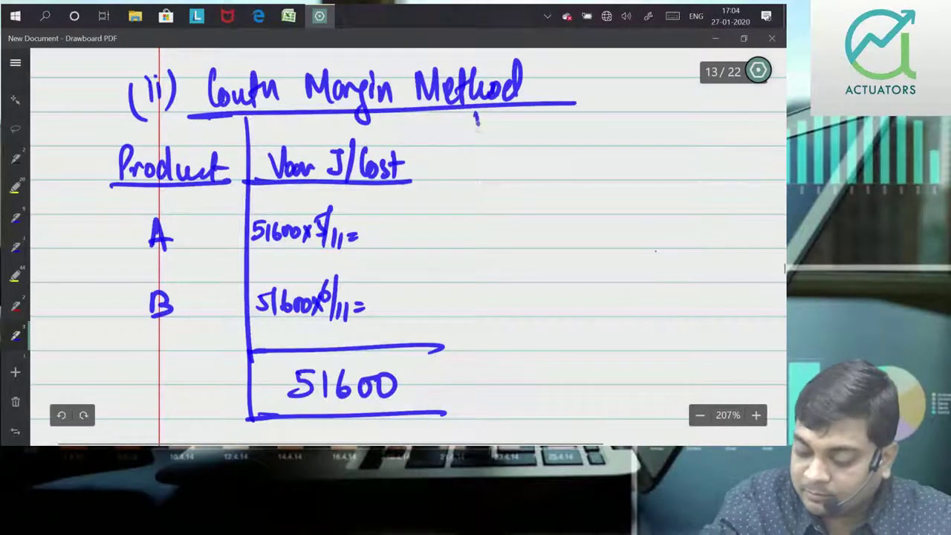
left_click_drag(476, 113, 487, 444)
left_click_drag(434, 348, 485, 344)
left_click_drag(444, 413, 487, 409)
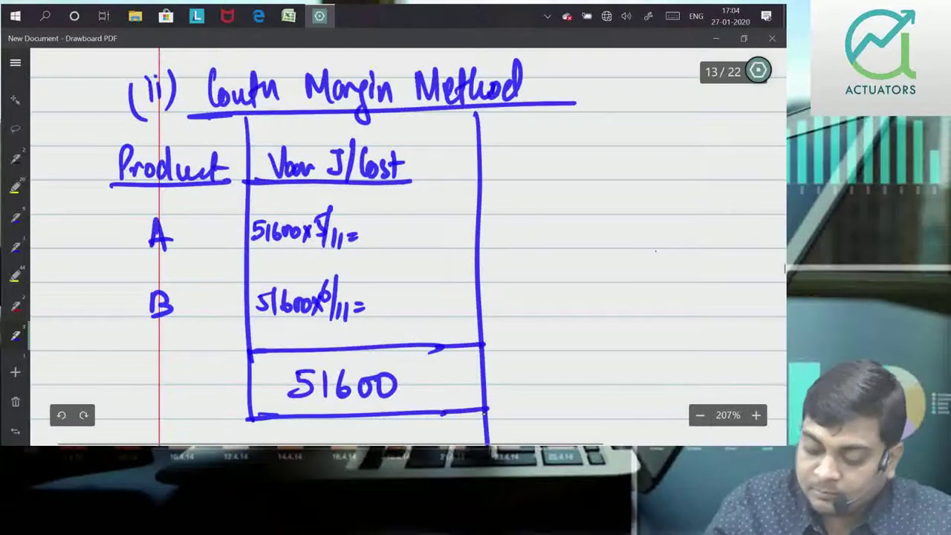
left_click_drag(410, 179, 490, 175)
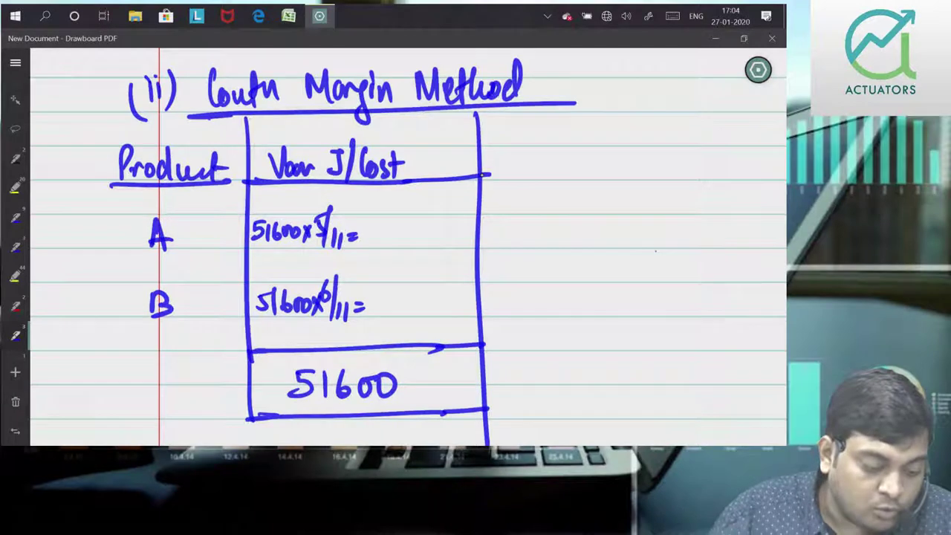
Step: Write 23455 for A and 28145 for B, add (₹) to the header, and zoom out
left_click_drag(376, 225, 389, 239)
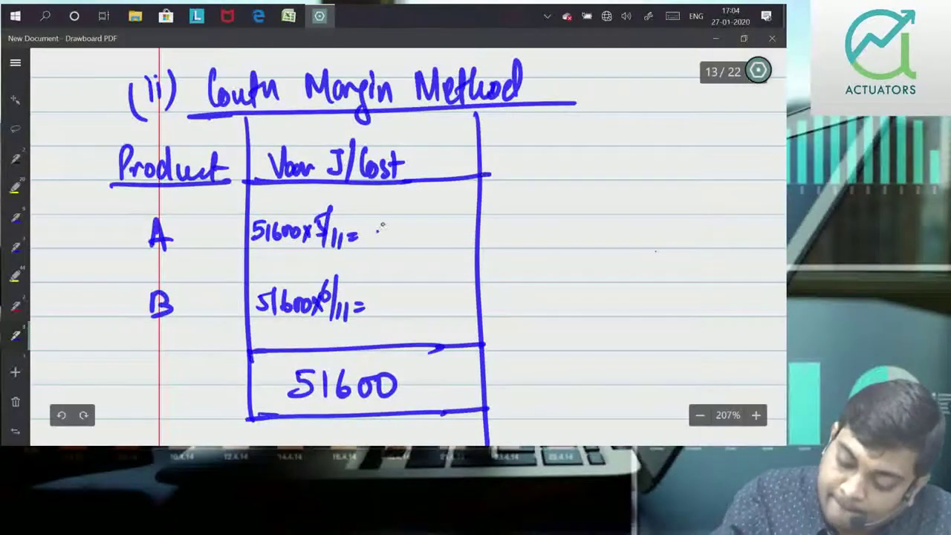
key("ctrl+z")
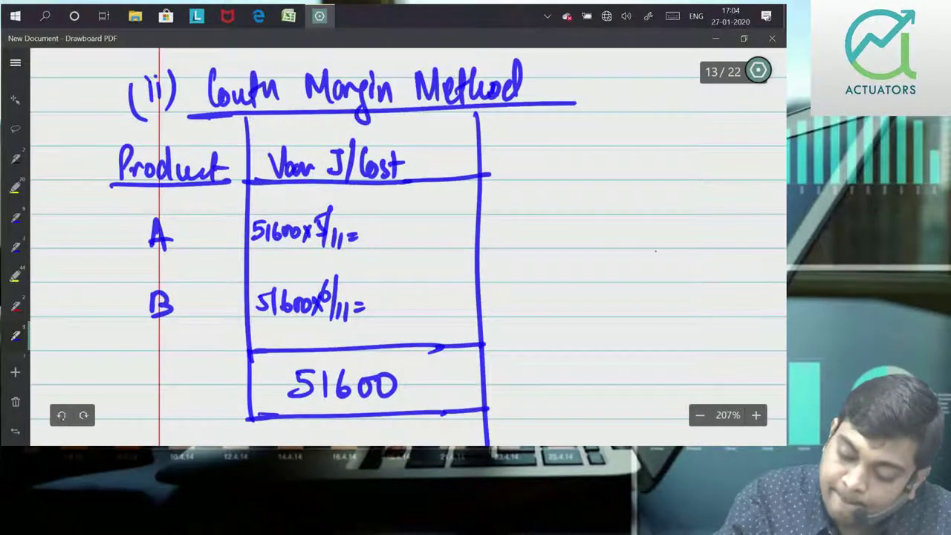
mouse_move(395, 223)
left_mouse_down()
mouse_move(393, 244)
mouse_move(428, 243)
left_mouse_up()
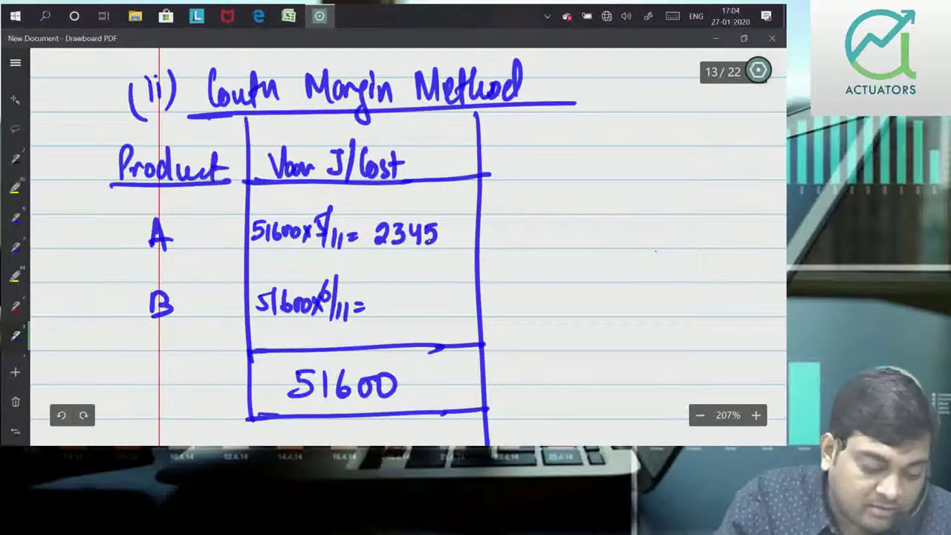
left_click_drag(442, 223, 446, 245)
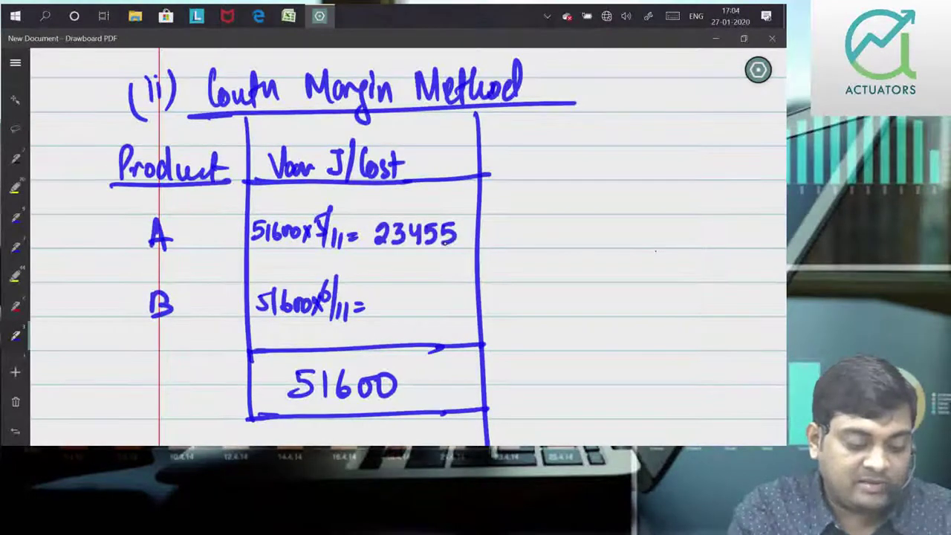
mouse_move(375, 296)
left_mouse_down()
mouse_move(387, 315)
mouse_move(396, 296)
left_mouse_up()
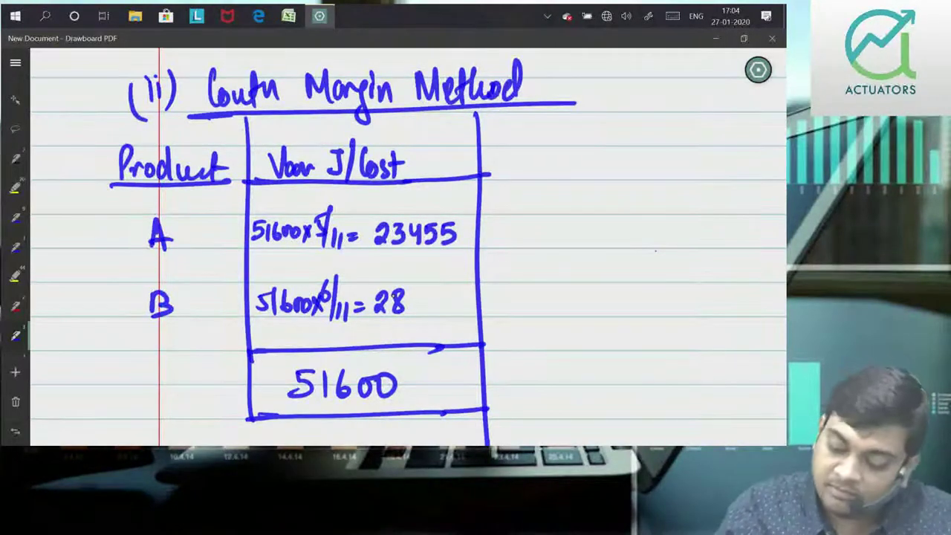
mouse_move(419, 291)
left_mouse_down()
mouse_move(418, 313)
mouse_move(439, 314)
left_mouse_up()
left_click_drag(442, 291, 461, 289)
mouse_move(434, 149)
left_mouse_down()
mouse_move(429, 166)
mouse_move(448, 172)
left_mouse_up()
left_click_drag(425, 145, 420, 174)
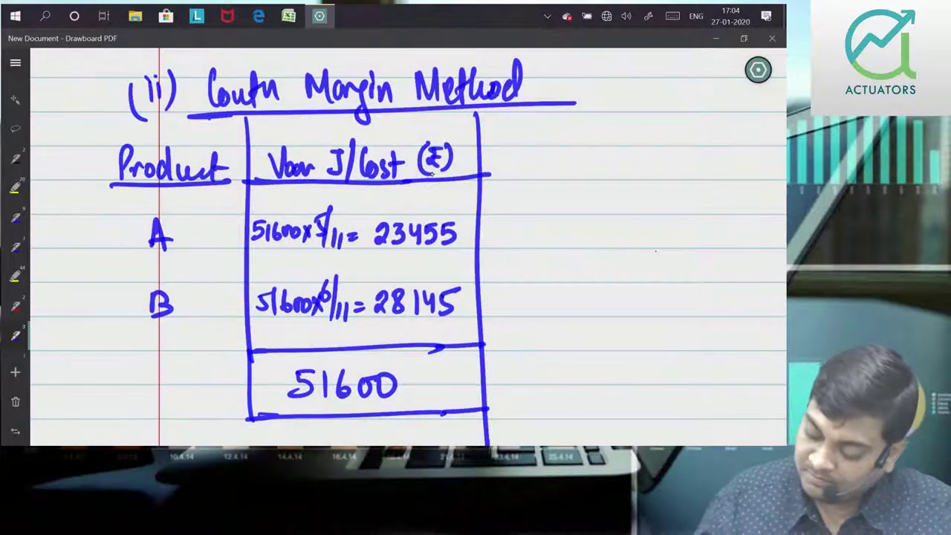
left_click(700, 416)
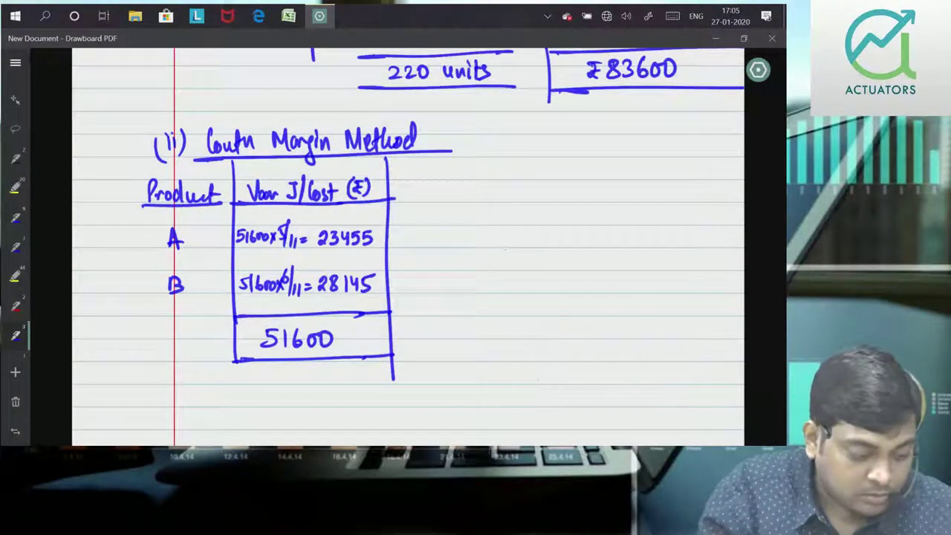
Step: Write and underline the Sales Value heading, draw its border, and write 100×600 = 60000 for A
mouse_move(405, 171)
left_mouse_down()
mouse_move(400, 182)
mouse_move(434, 184)
mouse_move(446, 171)
mouse_move(474, 186)
left_mouse_up()
left_click_drag(389, 200, 483, 199)
left_click_drag(486, 157, 487, 377)
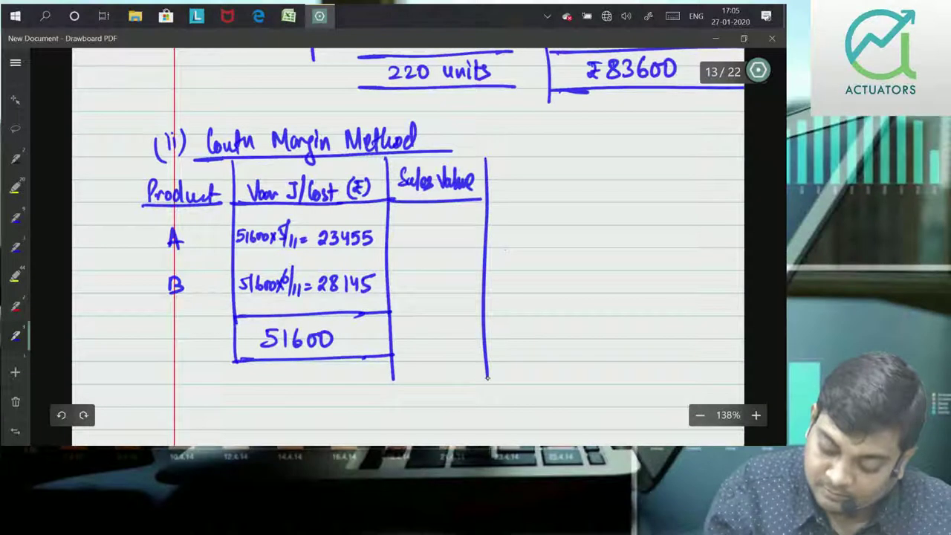
left_click_drag(394, 213, 395, 222)
left_click_drag(400, 215, 401, 215)
left_click_drag(406, 215, 418, 222)
mouse_move(418, 214)
left_mouse_down()
mouse_move(414, 239)
mouse_move(446, 234)
left_mouse_up()
left_click_drag(456, 233, 455, 235)
Step: Write product B's sales as 120×200 = 24000, undoing a mistaken stroke, and begin the Contribution heading
left_click_drag(391, 258, 400, 266)
left_click_drag(406, 257, 435, 258)
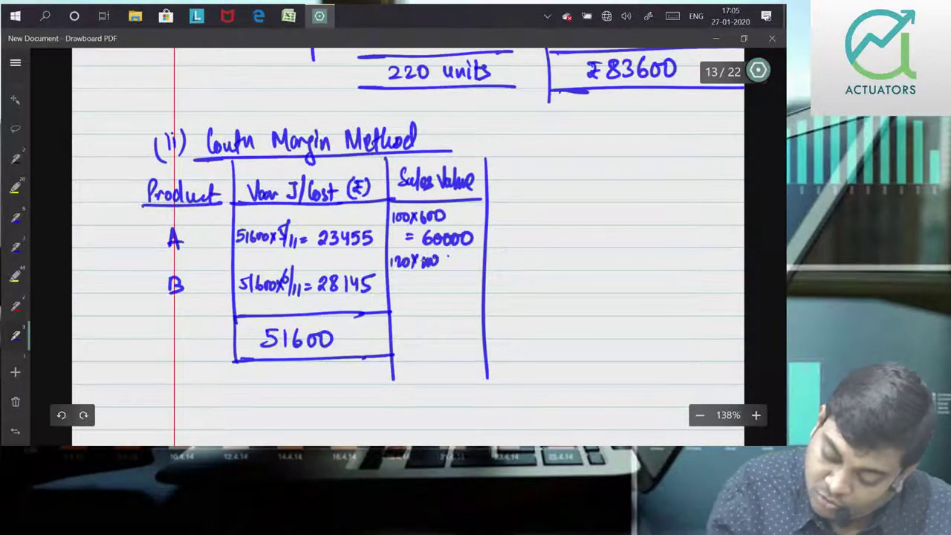
key("ctrl+z")
key("ctrl+z")
key("ctrl+z")
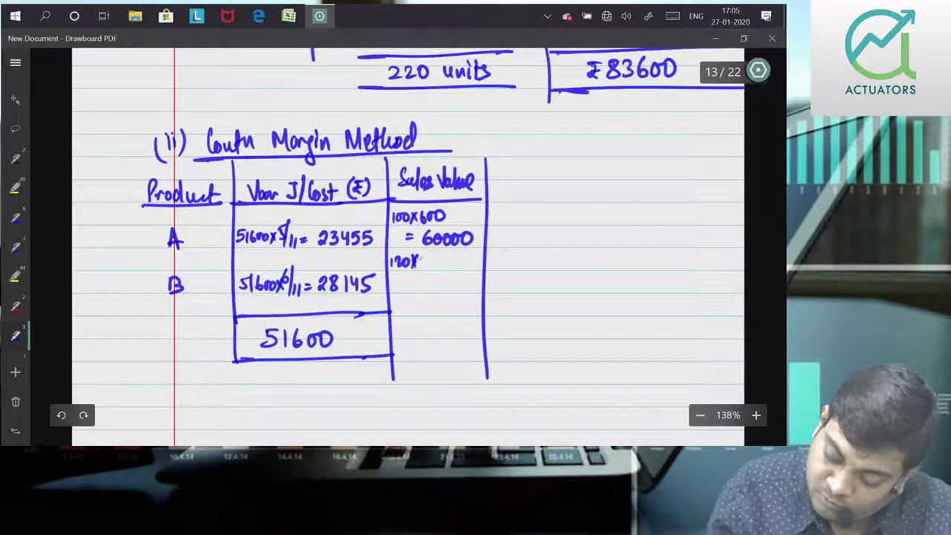
left_click_drag(439, 257, 414, 280)
left_click_drag(407, 286, 477, 280)
left_click_drag(504, 177, 508, 188)
mouse_move(514, 181)
left_mouse_down()
mouse_move(530, 185)
mouse_move(543, 175)
left_mouse_up()
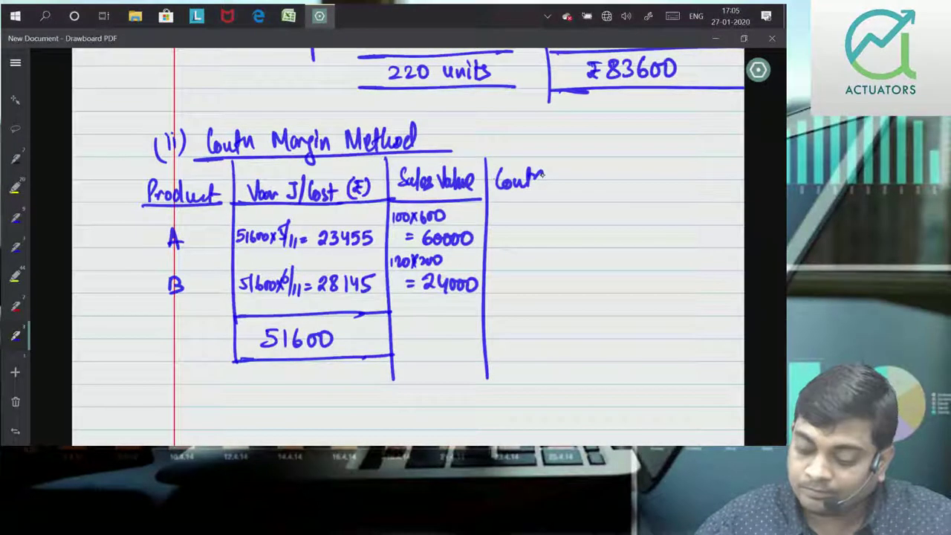
Step: Underline the Contribution heading, draw its right border, and note (s-vc) above it
left_click_drag(490, 201, 579, 199)
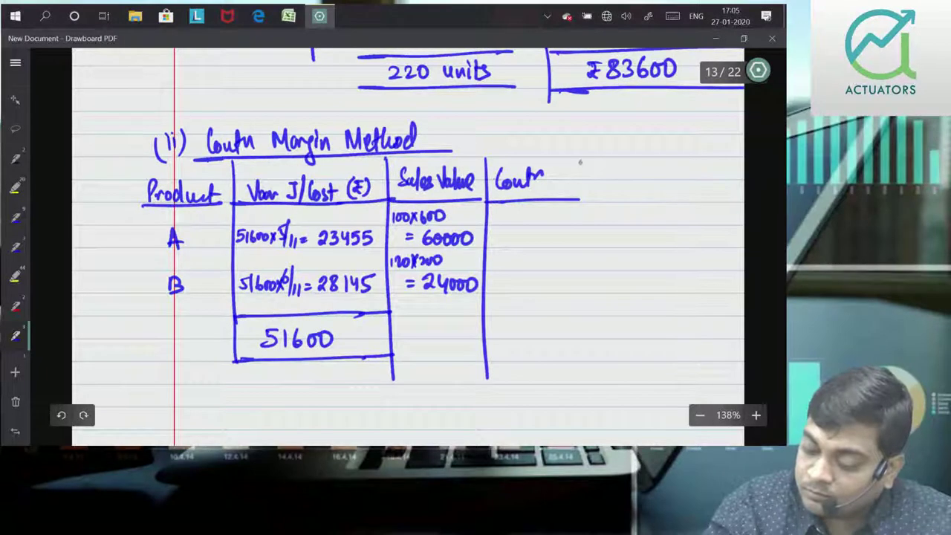
left_click_drag(583, 155, 588, 379)
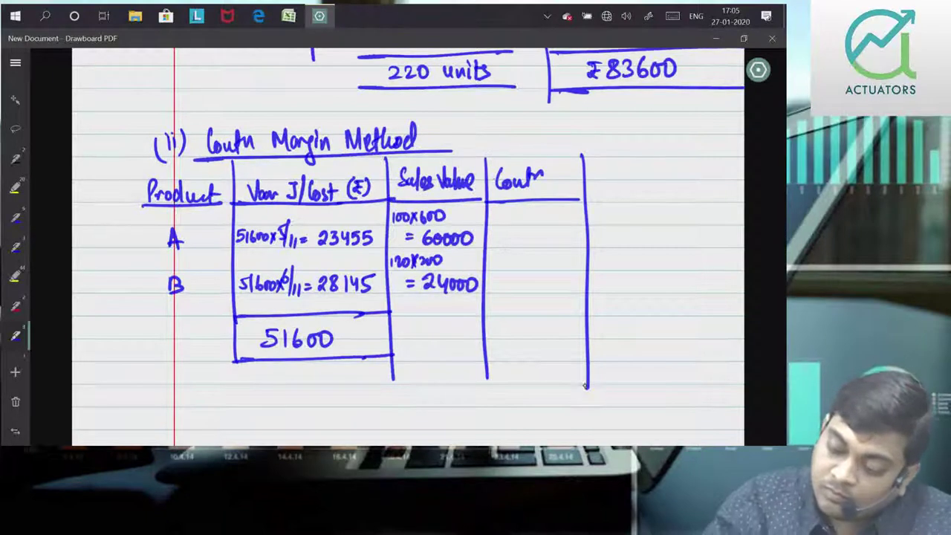
left_click_drag(513, 147, 529, 152)
left_click_drag(532, 147, 557, 163)
left_click_drag(507, 131, 505, 165)
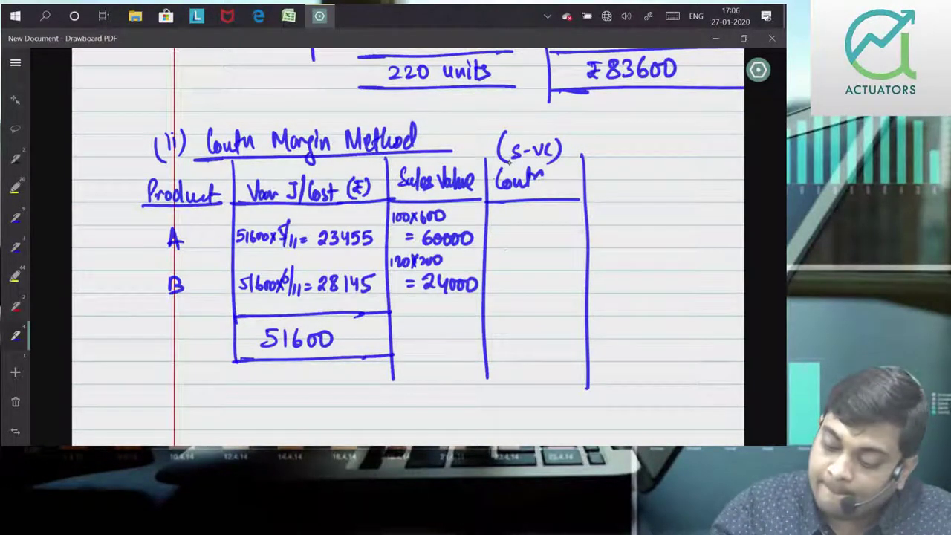
Step: Write the contributions: 36545 for product A and (4145) for product B
mouse_move(501, 233)
left_mouse_down()
mouse_move(502, 245)
mouse_move(529, 247)
left_mouse_up()
left_click_drag(534, 230, 577, 223)
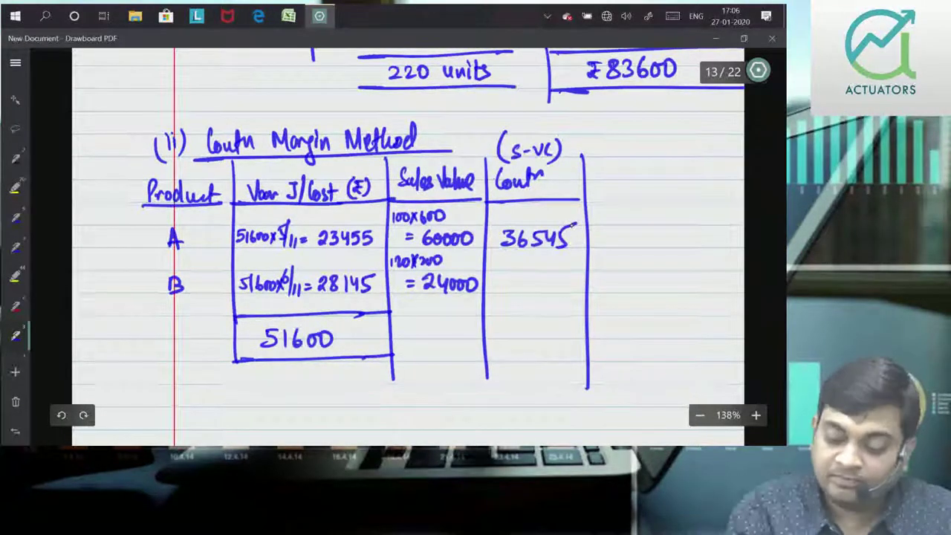
left_click_drag(515, 275, 525, 285)
mouse_move(522, 274)
left_mouse_down()
mouse_move(522, 290)
mouse_move(546, 292)
left_mouse_up()
mouse_move(563, 274)
left_mouse_down()
mouse_move(553, 292)
mouse_move(562, 298)
left_mouse_up()
left_click_drag(514, 264, 512, 298)
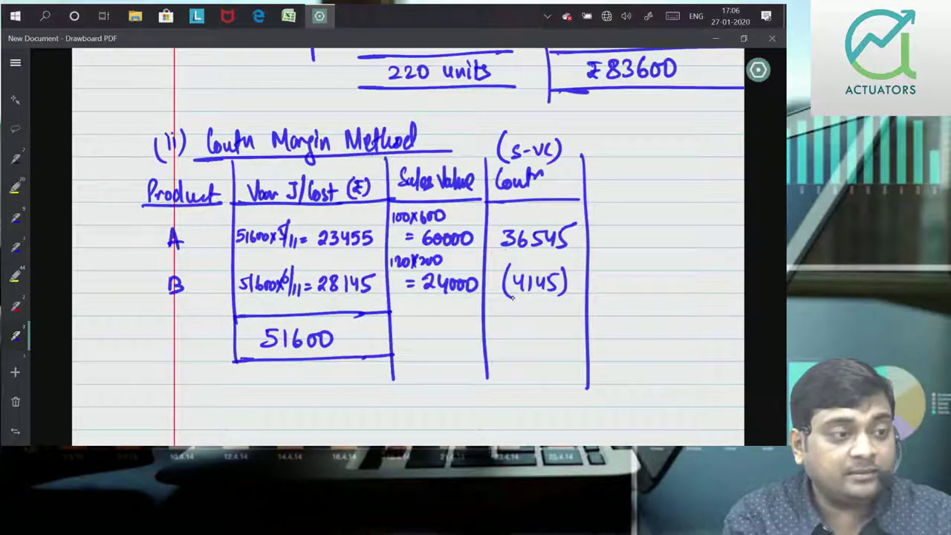
Step: Draw the total row lines under the contribution column and write a first total
left_click_drag(569, 314, 583, 313)
left_click_drag(484, 318, 583, 314)
left_click_drag(484, 360, 592, 357)
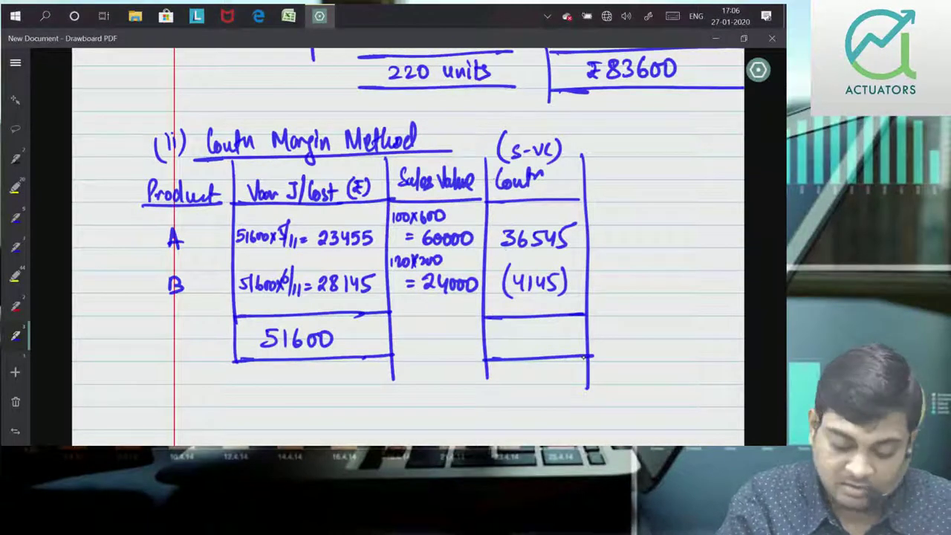
mouse_move(498, 332)
left_mouse_down()
mouse_move(508, 348)
mouse_move(534, 344)
left_mouse_up()
mouse_move(530, 330)
left_mouse_down()
mouse_move(546, 347)
mouse_move(559, 346)
left_mouse_up()
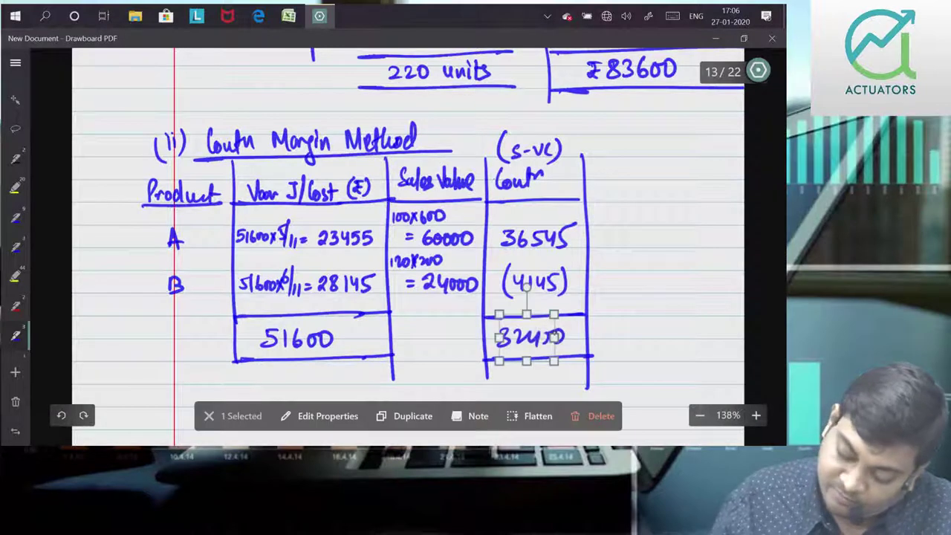
Step: Erase the wrong total, redraw the total cell lines, write 32400, and begin the Fix Cost heading
left_click(61, 415)
left_click(216, 417)
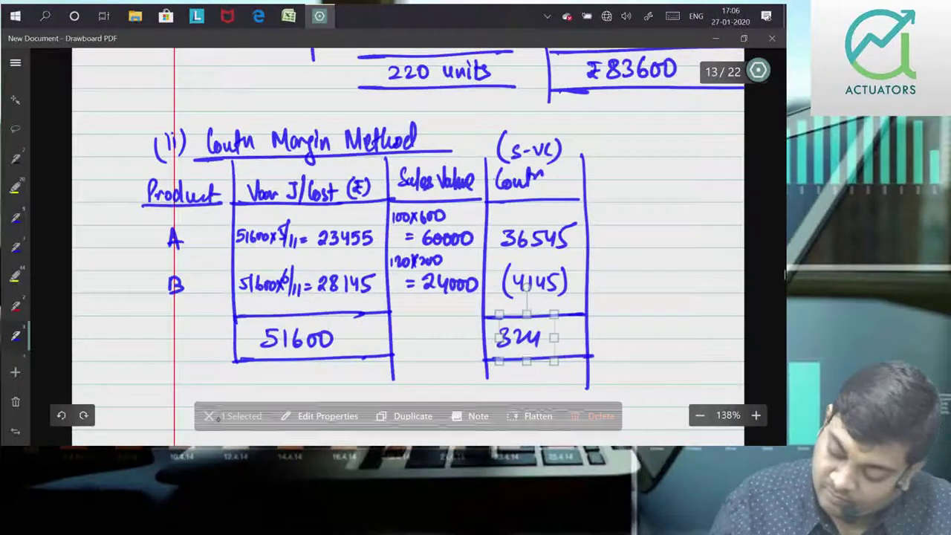
mouse_move(539, 338)
left_mouse_down()
mouse_move(513, 339)
mouse_move(490, 316)
left_mouse_up()
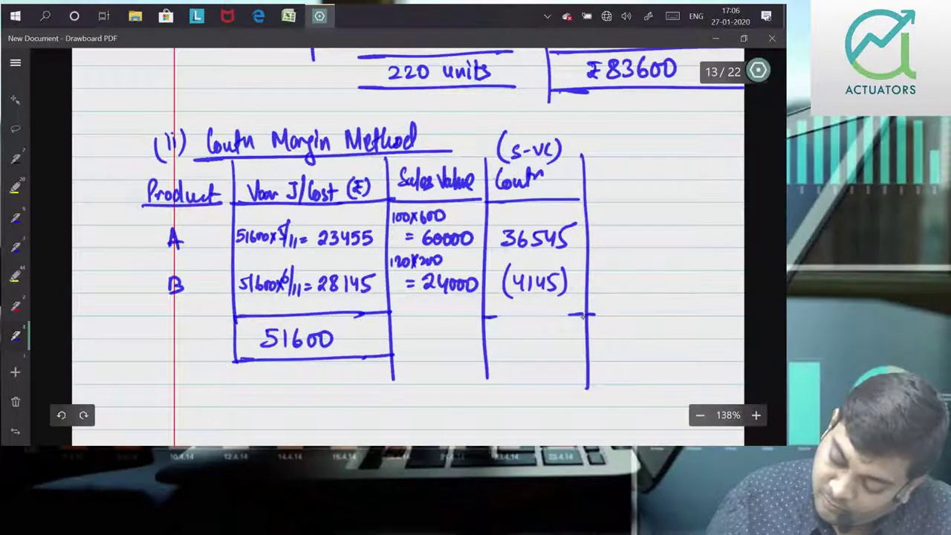
left_click_drag(506, 317, 594, 314)
left_click_drag(496, 360, 592, 359)
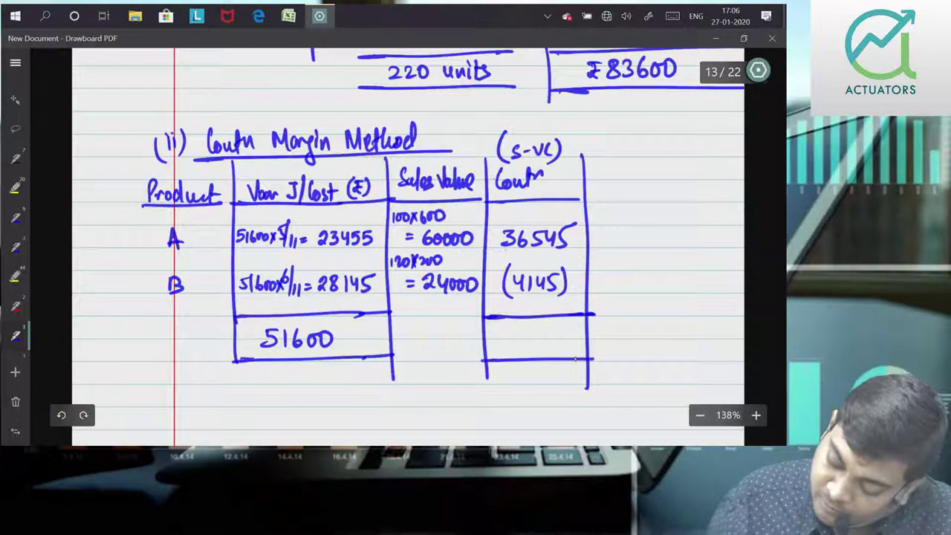
mouse_move(511, 331)
left_mouse_down()
mouse_move(500, 345)
mouse_move(567, 331)
left_mouse_up()
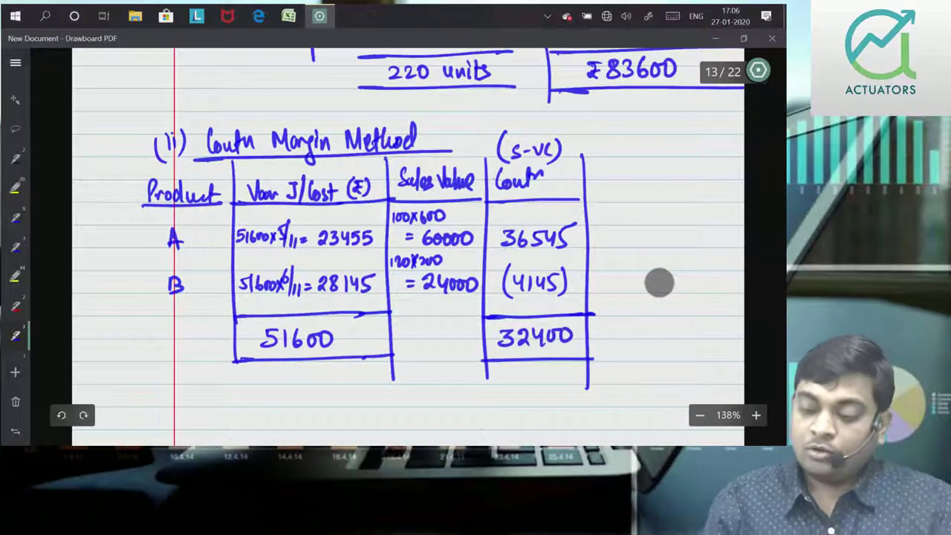
mouse_move(594, 175)
left_mouse_down()
mouse_move(594, 190)
mouse_move(630, 190)
left_mouse_up()
Step: Complete the FixCost (J/c) heading with its underline and rupee sign
left_click_drag(637, 180, 655, 193)
left_click_drag(586, 199, 743, 197)
left_click_drag(675, 171, 689, 171)
mouse_move(685, 173)
left_mouse_down()
mouse_move(679, 190)
mouse_move(701, 191)
left_mouse_up()
left_click_drag(707, 168, 709, 194)
left_click_drag(676, 166, 673, 194)
Step: Draw the fixed-cost total row lines and write the total 32000
left_click_drag(584, 317, 743, 315)
left_click_drag(583, 359, 743, 356)
mouse_move(625, 332)
left_mouse_down()
mouse_move(628, 346)
mouse_move(660, 335)
mouse_move(692, 339)
mouse_move(658, 344)
left_mouse_up()
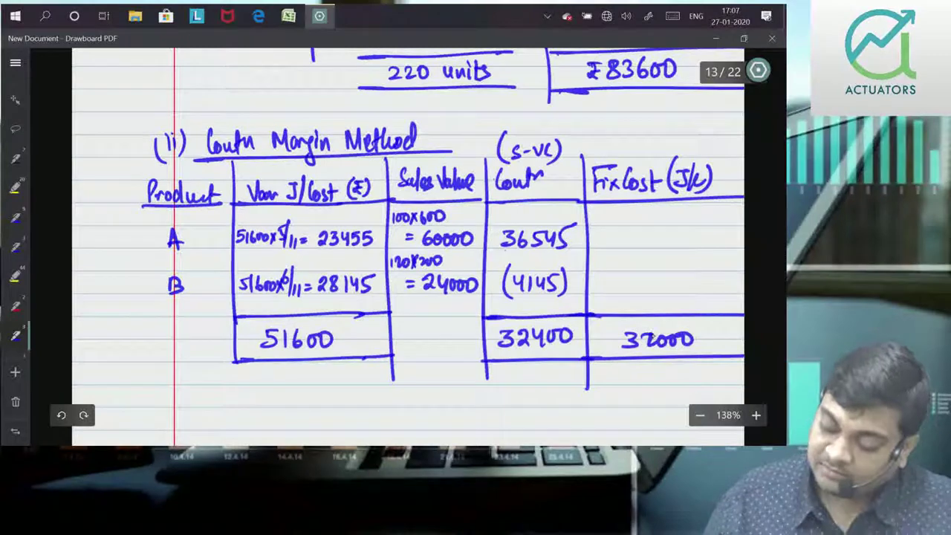
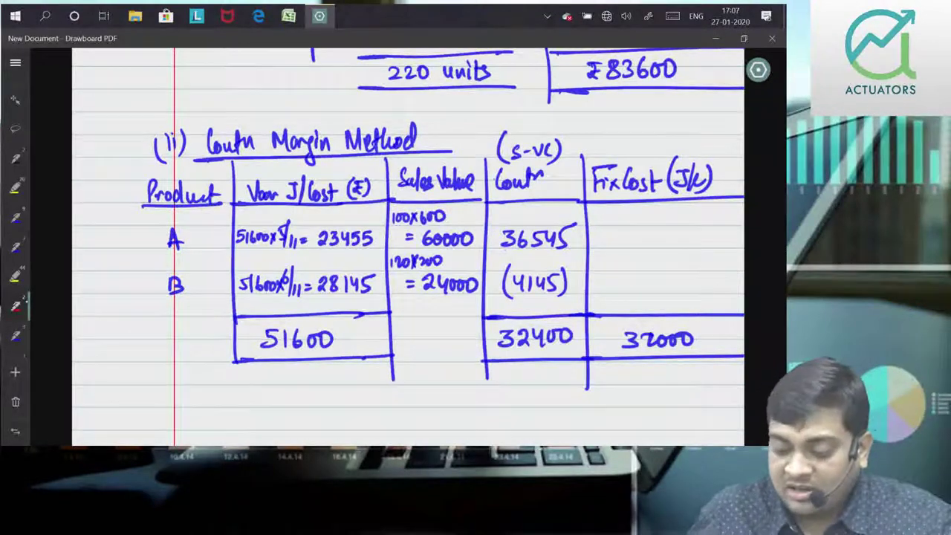
Step: In red, write xx as product B's fixed cost and 32000 as product A's
mouse_move(632, 280)
left_mouse_down()
mouse_move(642, 290)
mouse_move(632, 291)
left_mouse_up()
left_click_drag(649, 280, 659, 290)
left_click_drag(659, 280, 649, 291)
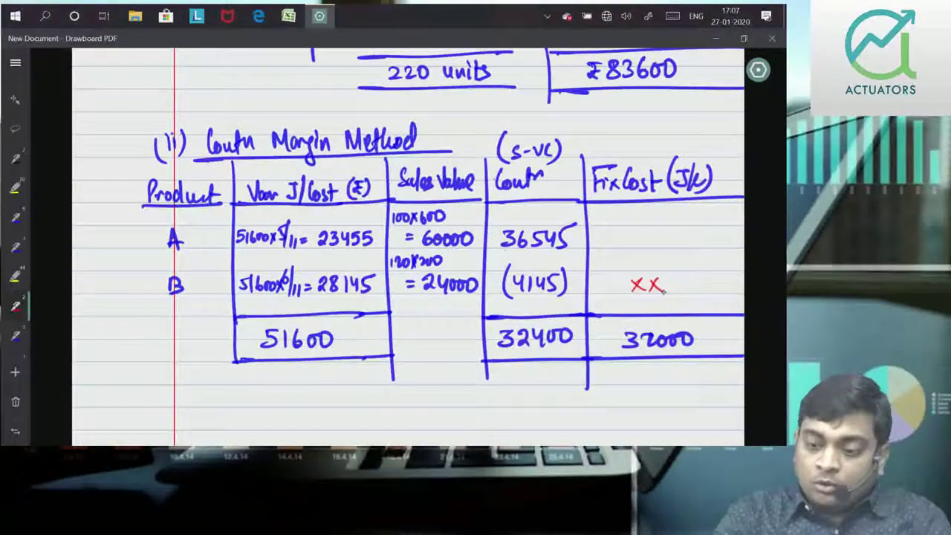
mouse_move(616, 232)
left_mouse_down()
mouse_move(621, 241)
mouse_move(675, 233)
left_mouse_up()
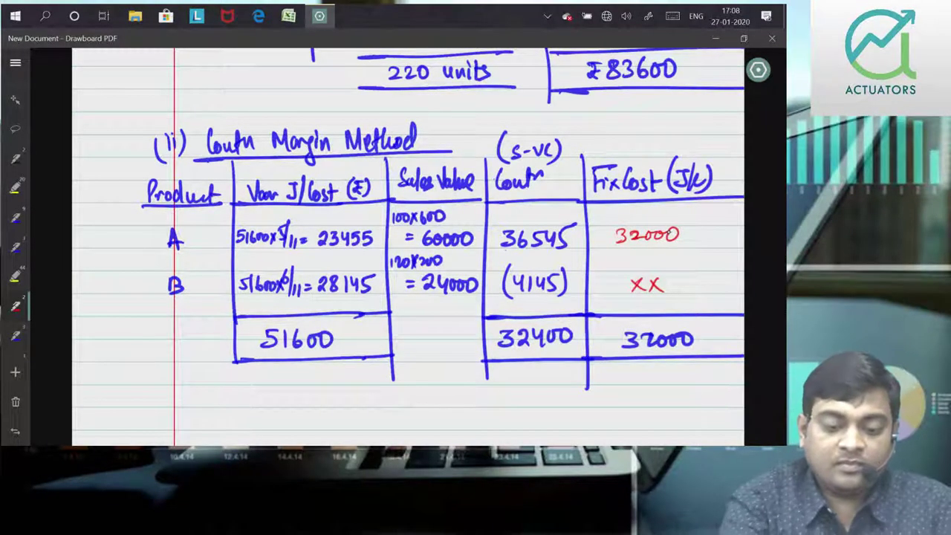
Step: Write a 4.(1) note at the page's top-left, then select and delete it
mouse_move(96, 83)
left_mouse_down()
mouse_move(104, 104)
mouse_move(128, 86)
left_mouse_up()
left_click(112, 99)
mouse_move(134, 74)
left_mouse_down()
mouse_move(142, 100)
mouse_move(122, 104)
left_mouse_up()
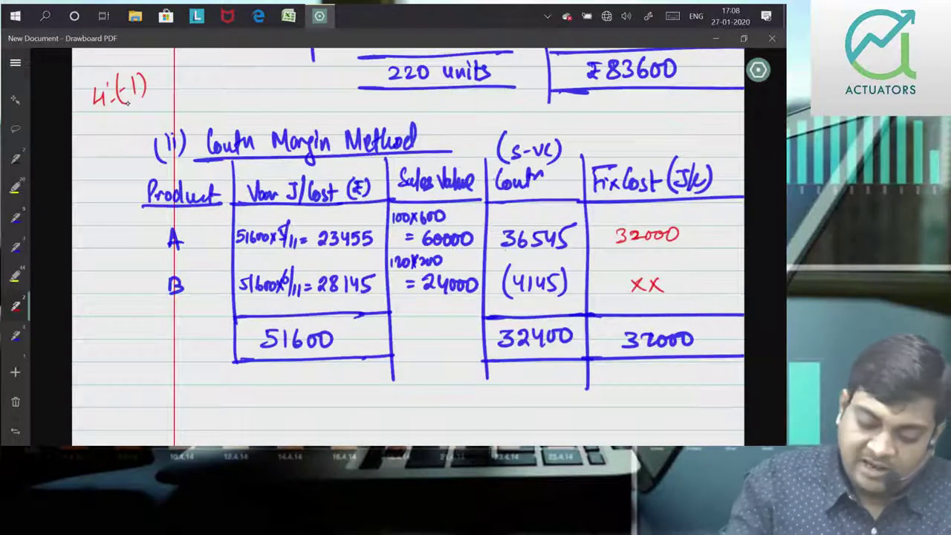
left_click(122, 93)
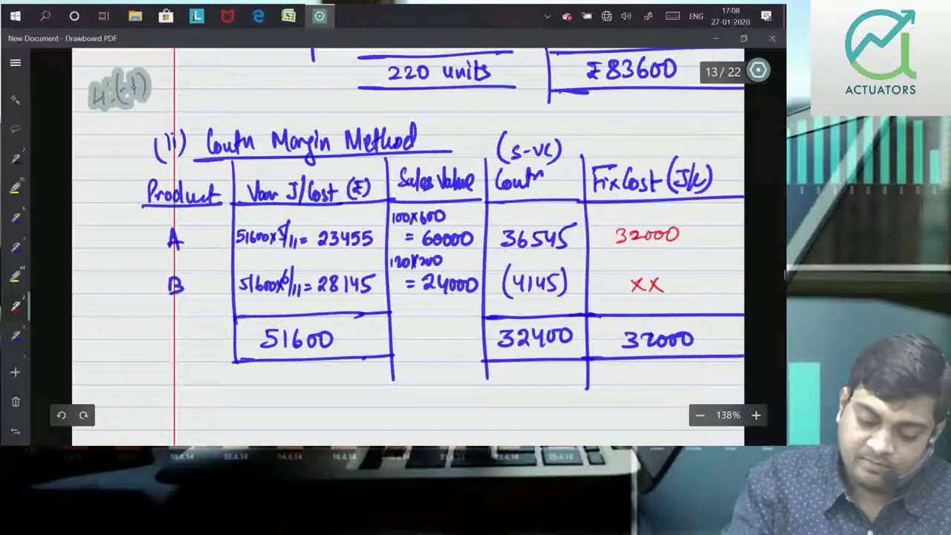
left_click(132, 87)
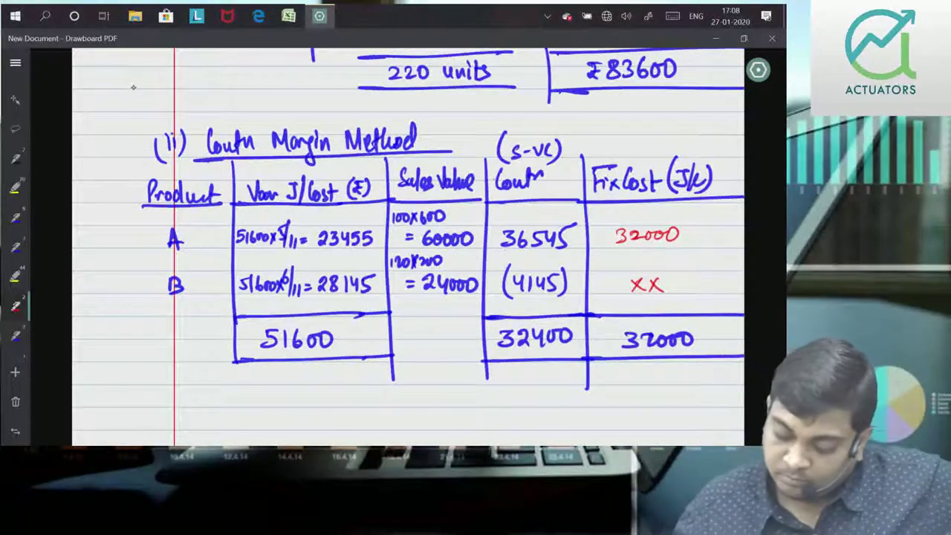
left_click_drag(600, 416, 600, 334)
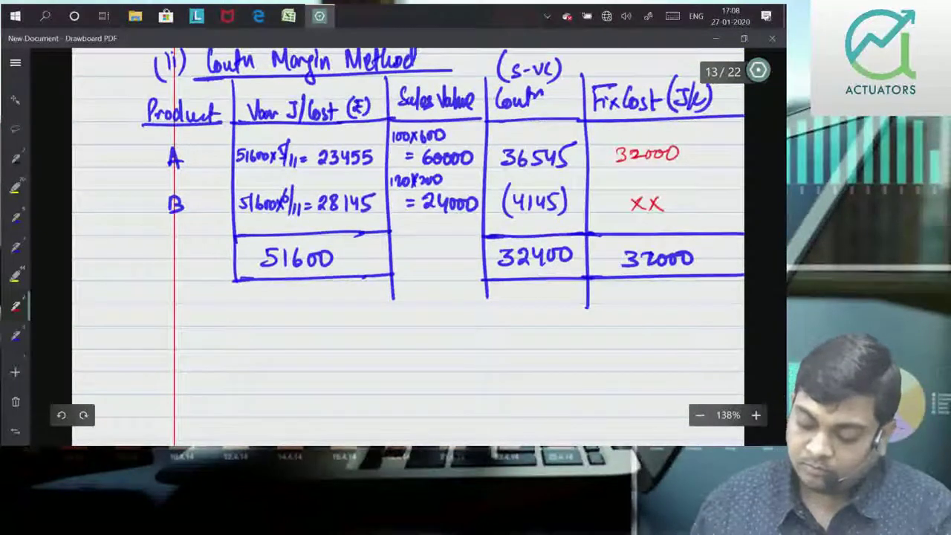
Step: Write and underline the Total J/C heading below the table, labelling product A
left_click_drag(610, 375, 610, 332)
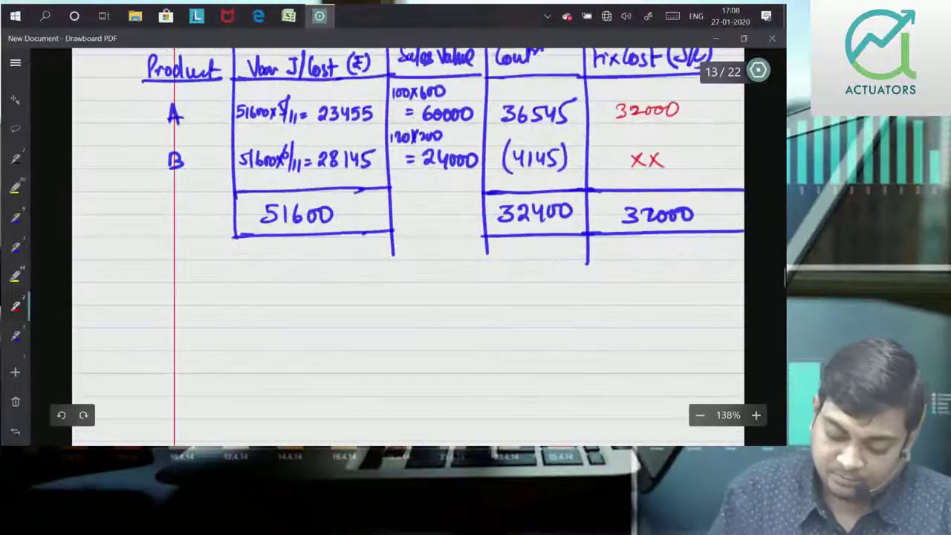
mouse_move(240, 298)
left_mouse_down()
mouse_move(240, 372)
mouse_move(225, 329)
left_mouse_up()
left_click_drag(234, 290, 245, 289)
mouse_move(240, 290)
left_mouse_down()
mouse_move(239, 301)
mouse_move(252, 292)
left_mouse_up()
left_click_drag(260, 288, 261, 300)
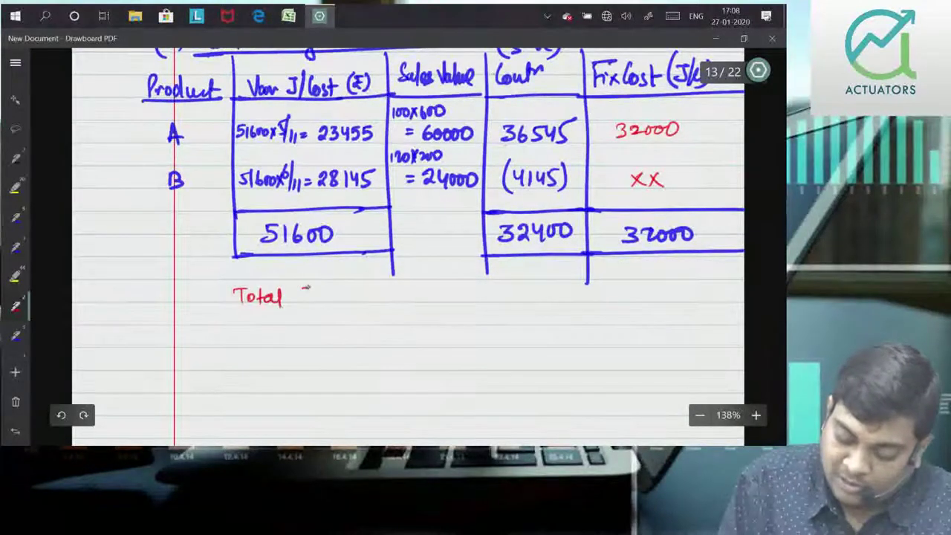
left_click_drag(327, 290, 324, 300)
left_click_drag(232, 304, 354, 302)
left_click_drag(323, 338, 332, 339)
left_click_drag(324, 334, 331, 334)
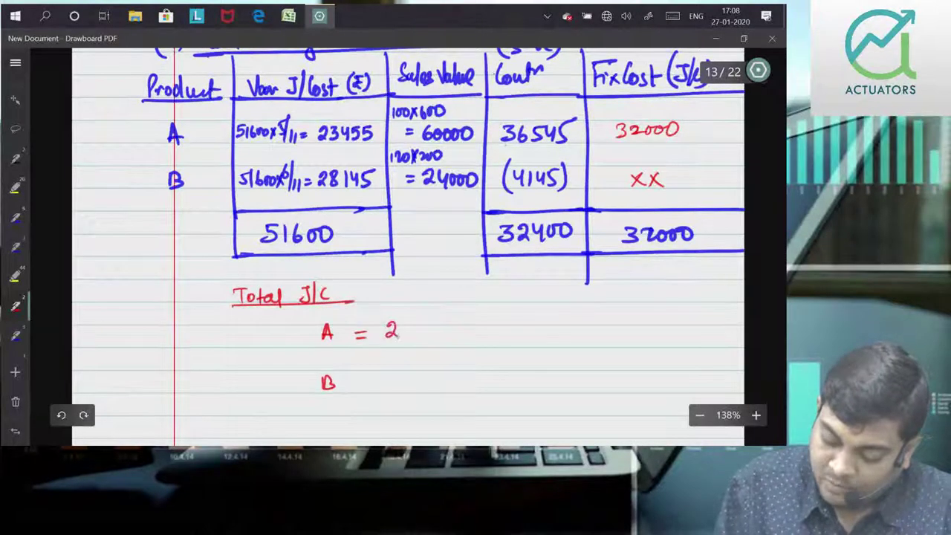
Step: Write A's total joint cost line: 23455 + 32000 = 55455
left_click_drag(422, 321, 430, 333)
mouse_move(426, 322)
left_mouse_down()
mouse_move(426, 338)
mouse_move(466, 338)
mouse_move(474, 329)
left_mouse_up()
mouse_move(484, 322)
left_mouse_down()
mouse_move(486, 339)
mouse_move(525, 324)
mouse_move(587, 324)
left_mouse_up()
left_click_drag(572, 331, 633, 334)
left_click(603, 324)
left_click_drag(644, 319, 642, 334)
left_click_drag(645, 318, 665, 315)
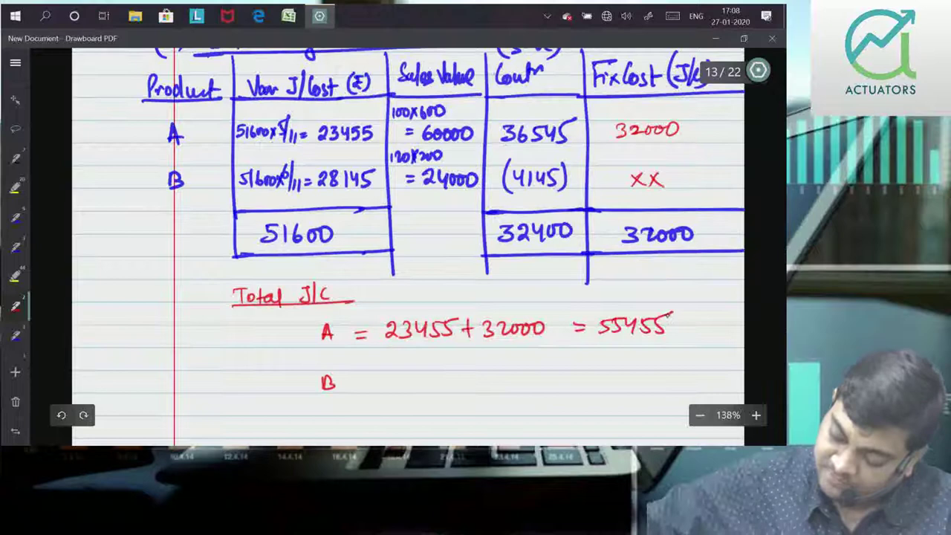
Step: Write B's total joint cost line: 28145 + 0 = 28145
left_click_drag(357, 379, 371, 379)
left_click_drag(358, 386, 399, 372)
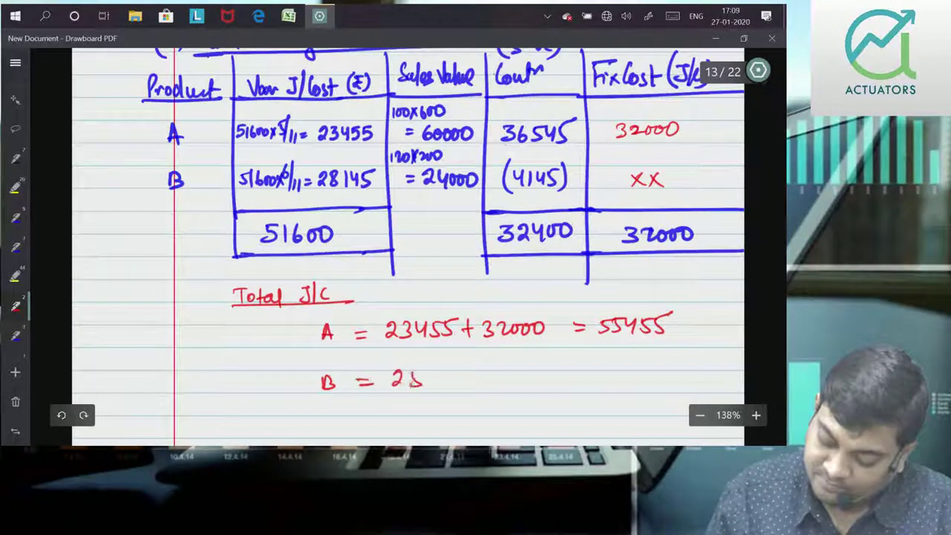
mouse_move(480, 370)
left_mouse_down()
mouse_move(480, 388)
mouse_move(489, 378)
left_mouse_up()
left_click_drag(502, 371, 500, 372)
left_click_drag(604, 365, 609, 375)
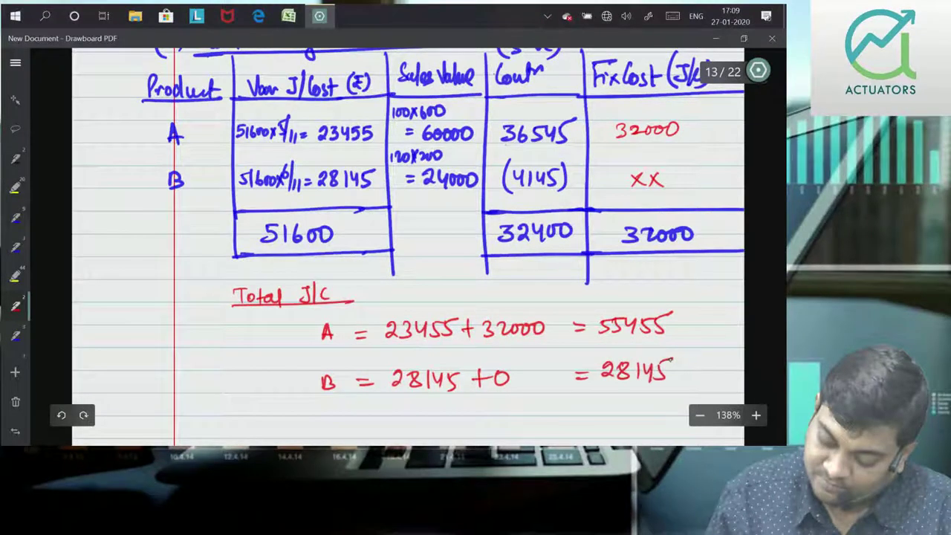
Step: Rule lines around the totals, write the grand total 83600, and retrace it in blue
scroll(748, 293, "down", 2)
left_click_drag(572, 344, 685, 341)
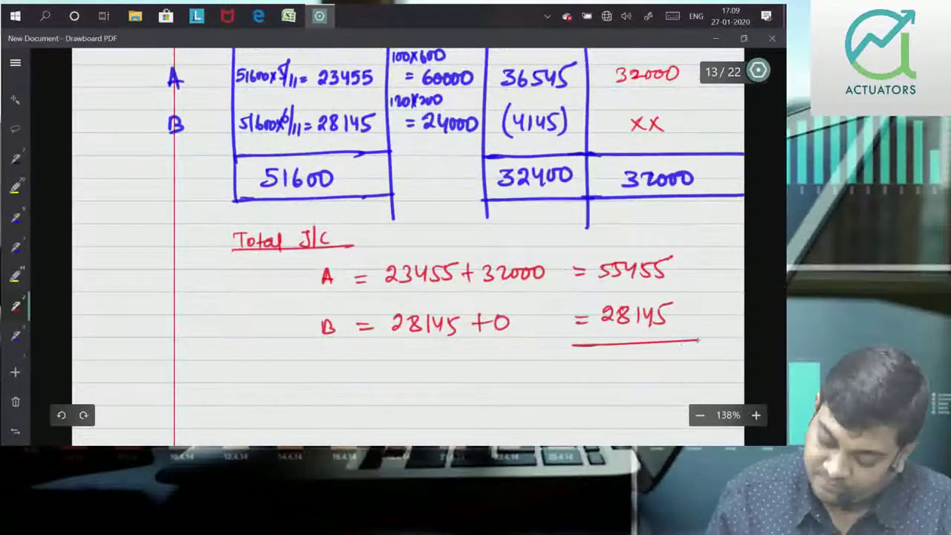
left_click_drag(560, 379, 708, 376)
left_click_drag(592, 355, 590, 357)
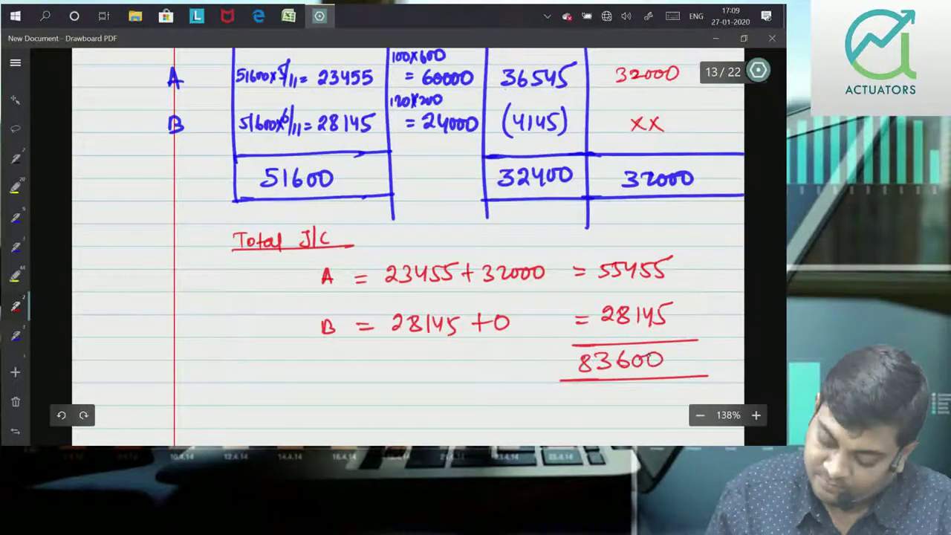
left_click_drag(565, 341, 717, 338)
left_click_drag(554, 381, 731, 378)
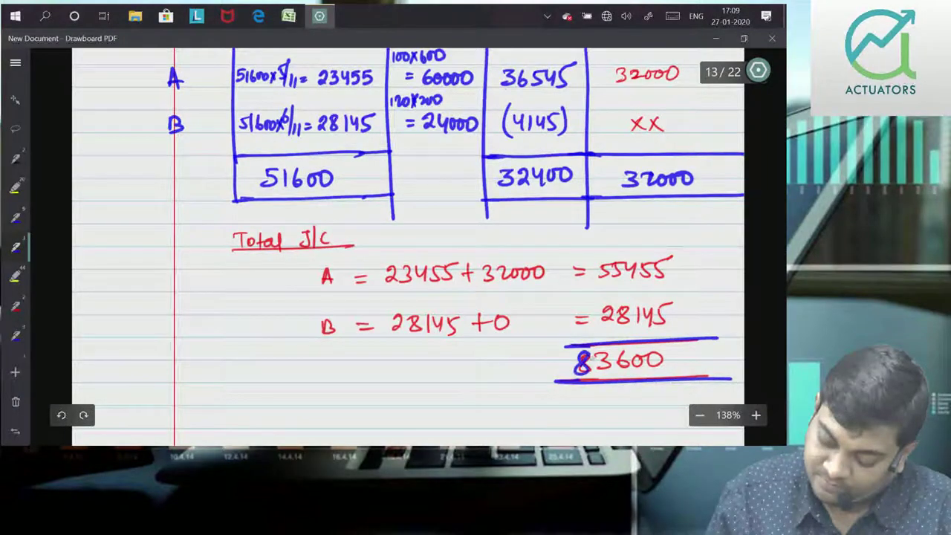
left_click_drag(608, 364, 596, 373)
left_click_drag(624, 350, 618, 363)
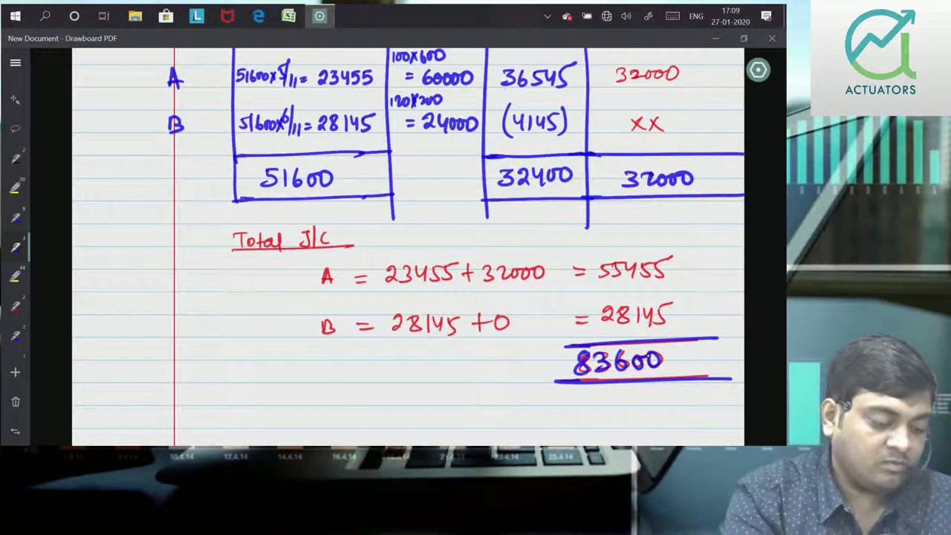
Step: Scroll back to review the table, then move to blank page 14 and begin the (iii) heading
scroll(714, 342, "up", 2)
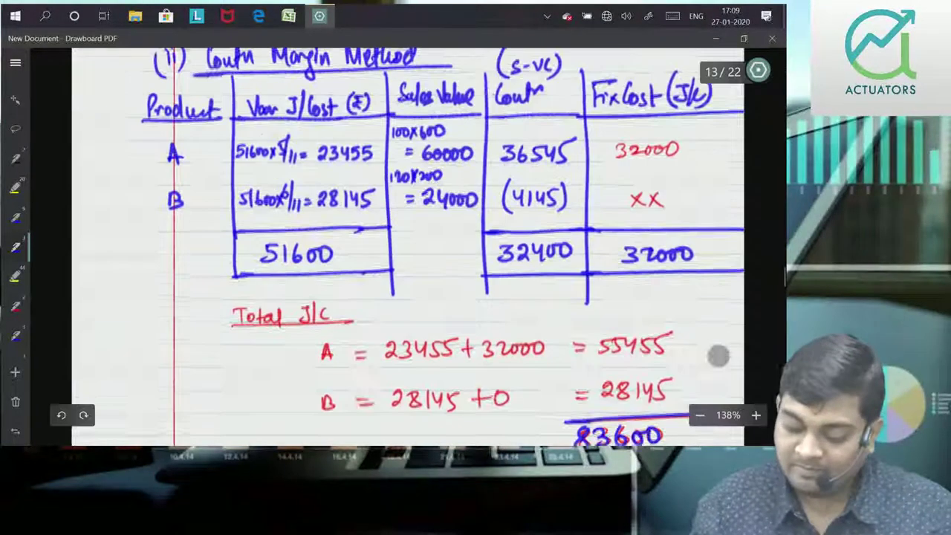
scroll(674, 323, "down", 3)
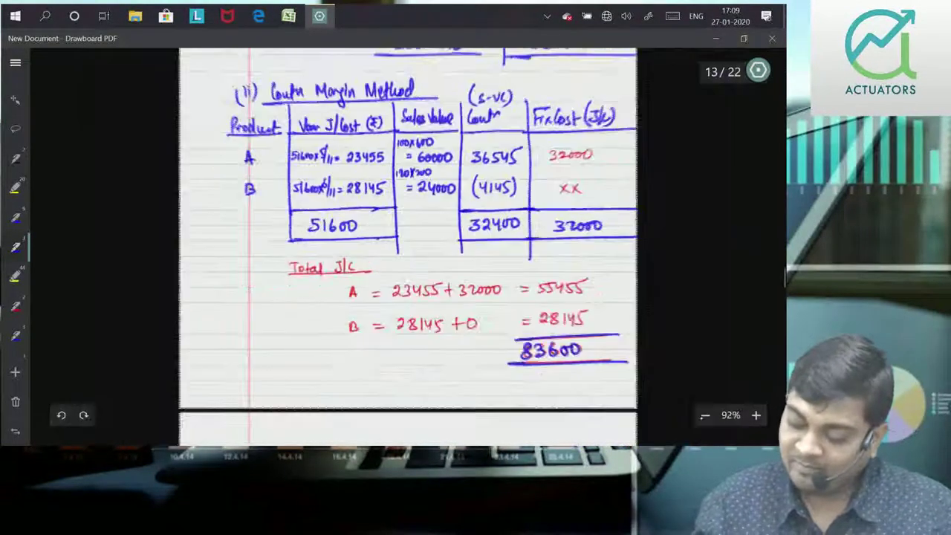
scroll(674, 323, "up", 2)
scroll(674, 324, "up", 2)
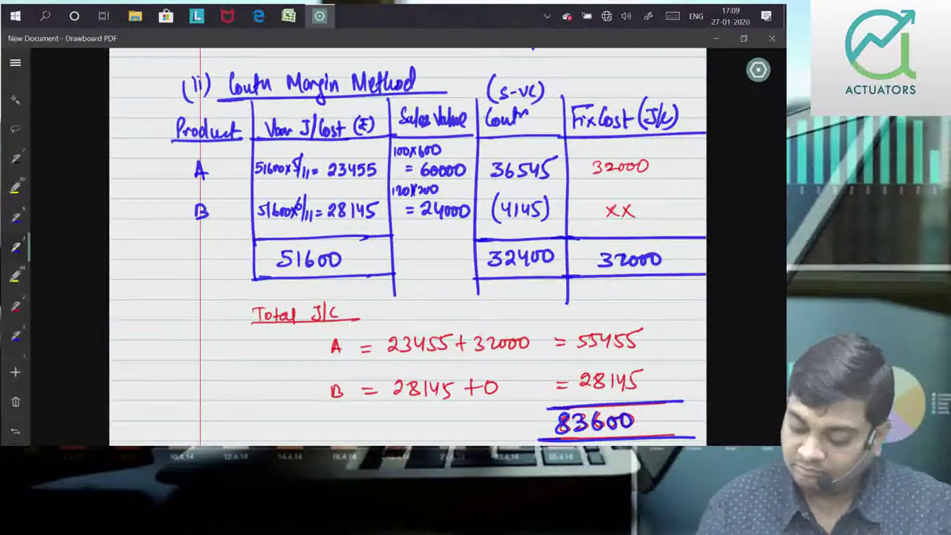
scroll(408, 245, "down", 10)
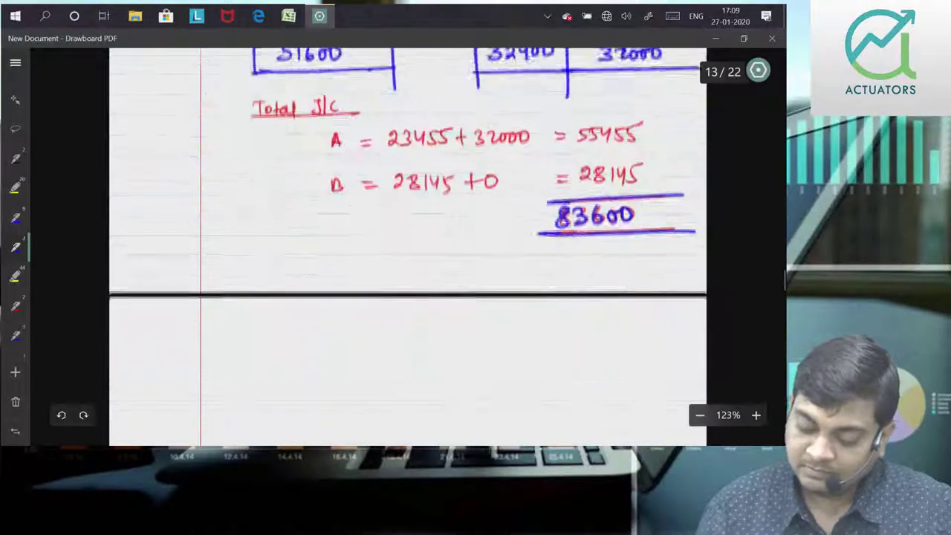
mouse_move(182, 134)
left_mouse_down()
mouse_move(183, 153)
mouse_move(194, 152)
left_mouse_up()
Step: Write and underline the heading '(iii) Profit Statement', removing a stray mark
left_click_drag(203, 132, 204, 158)
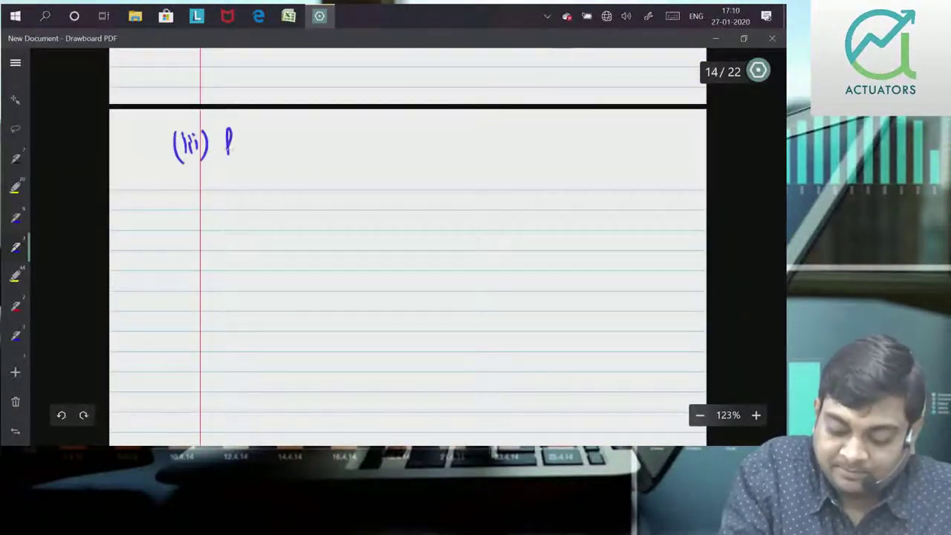
left_click_drag(254, 129, 261, 141)
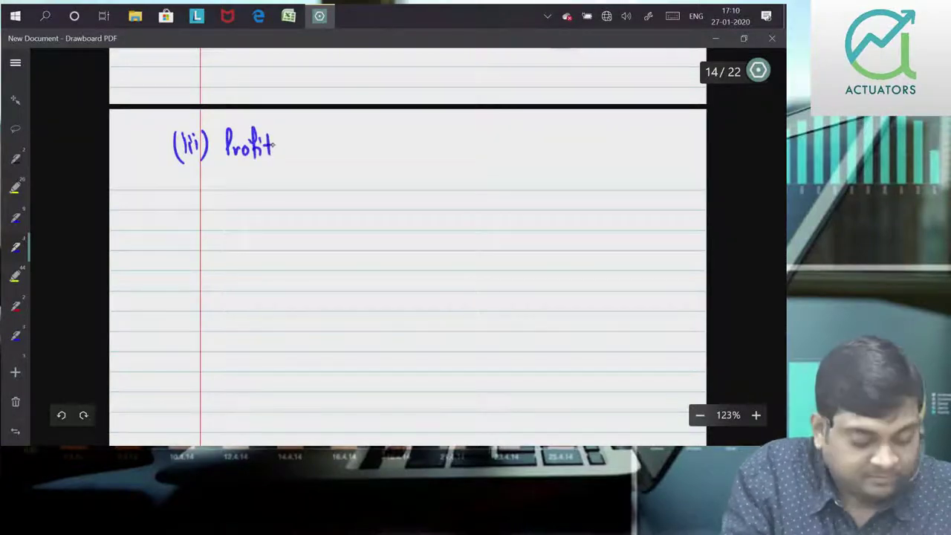
mouse_move(295, 135)
left_mouse_down()
mouse_move(294, 148)
mouse_move(337, 152)
left_mouse_up()
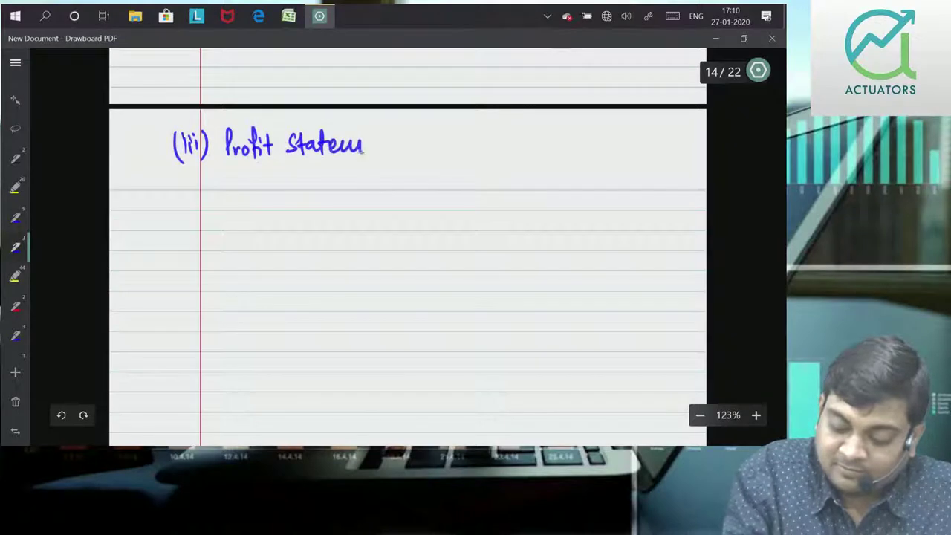
left_click_drag(396, 152, 406, 138)
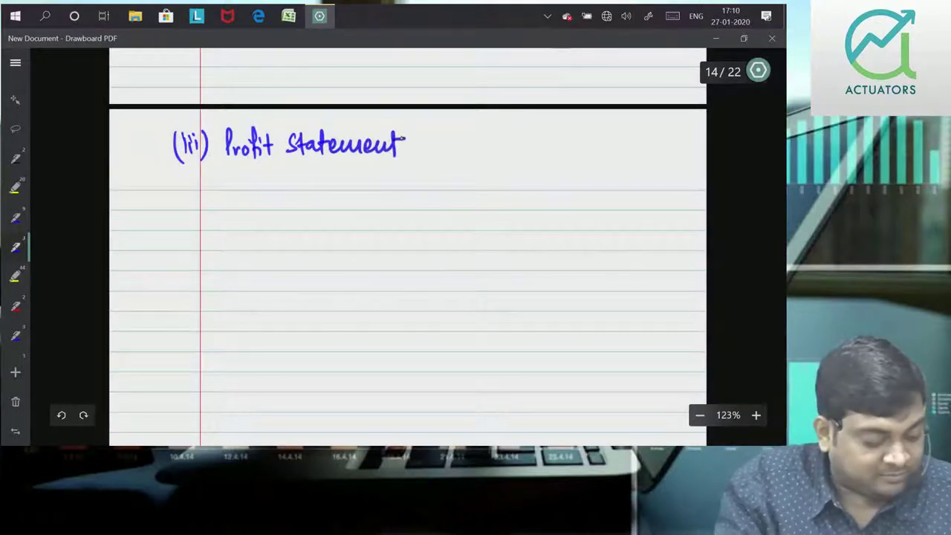
left_click_drag(212, 158, 453, 157)
left_click(581, 157)
left_click_drag(638, 155, 675, 154)
left_click(61, 414)
left_click(61, 414)
left_click_drag(443, 157, 660, 154)
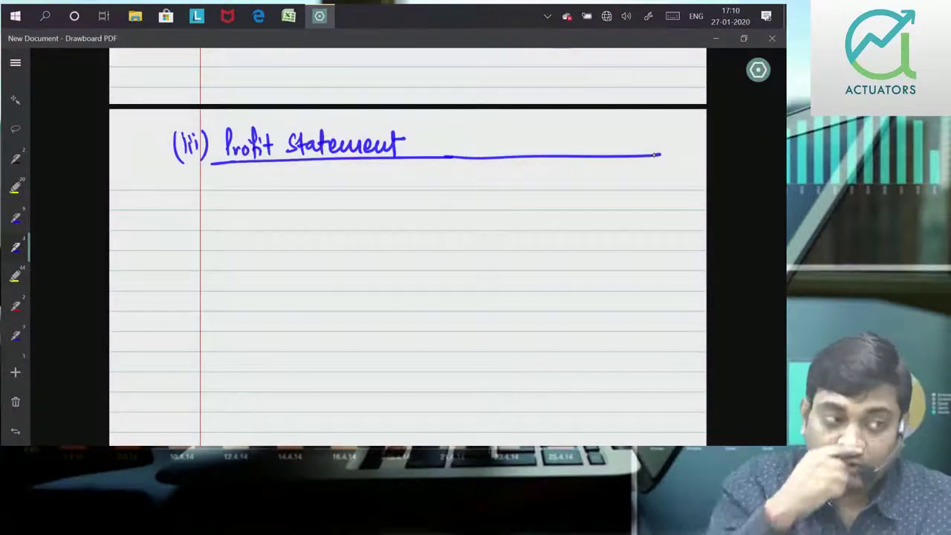
Step: Add '(under Physical Unit Method)' to the heading and label column A
mouse_move(422, 135)
left_mouse_down()
mouse_move(420, 154)
mouse_move(444, 140)
mouse_move(480, 141)
left_mouse_up()
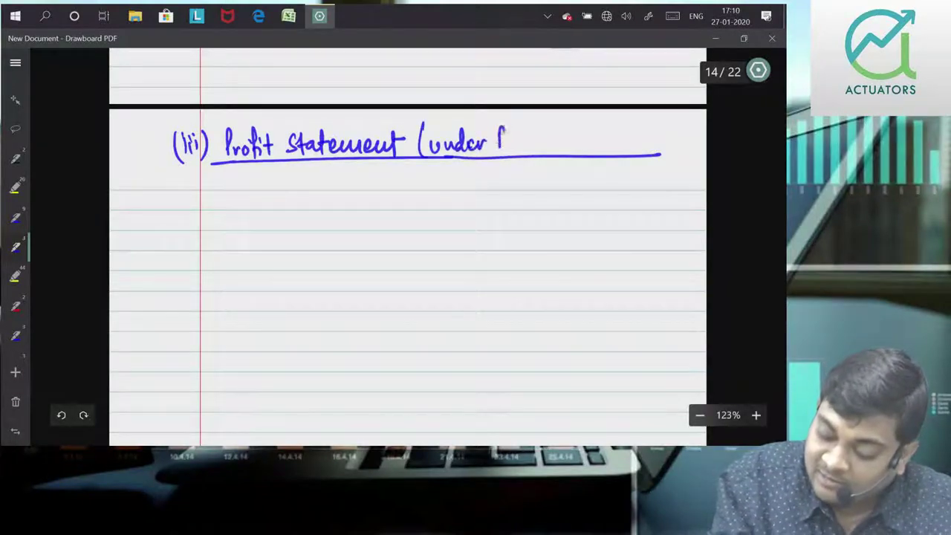
mouse_move(554, 136)
left_mouse_down()
mouse_move(551, 146)
mouse_move(567, 123)
mouse_move(588, 125)
mouse_move(611, 148)
mouse_move(637, 125)
mouse_move(652, 148)
left_mouse_up()
left_click_drag(656, 125, 681, 154)
left_click_drag(644, 155, 685, 151)
left_click_drag(467, 190, 480, 189)
left_click_drag(468, 180, 478, 180)
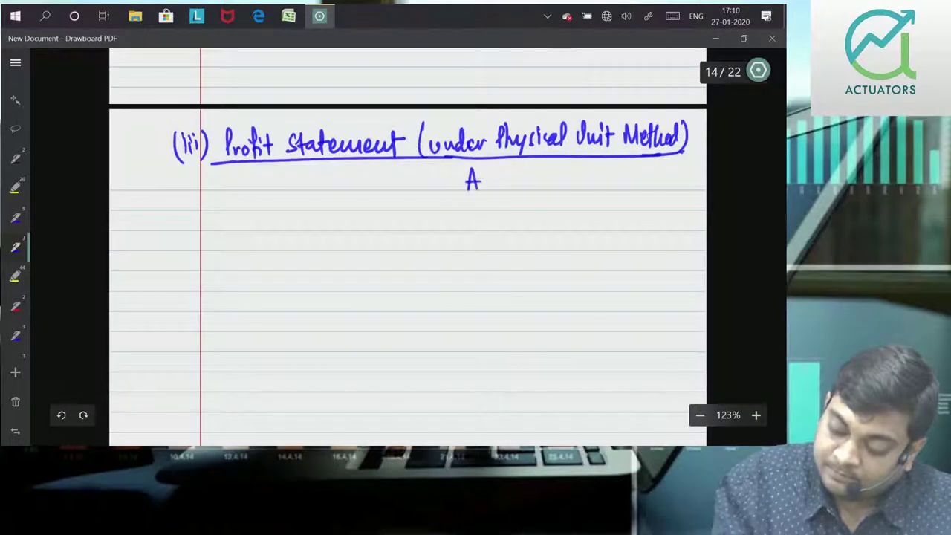
Step: Label column B and write the Sales row: 60000 for A, 24000 for B
left_click_drag(599, 168, 608, 186)
left_click_drag(585, 194, 629, 192)
mouse_move(308, 212)
left_mouse_down()
mouse_move(297, 230)
mouse_move(320, 230)
left_mouse_up()
mouse_move(325, 209)
left_mouse_down()
mouse_move(327, 231)
mouse_move(343, 232)
left_mouse_up()
left_click_drag(355, 217, 347, 231)
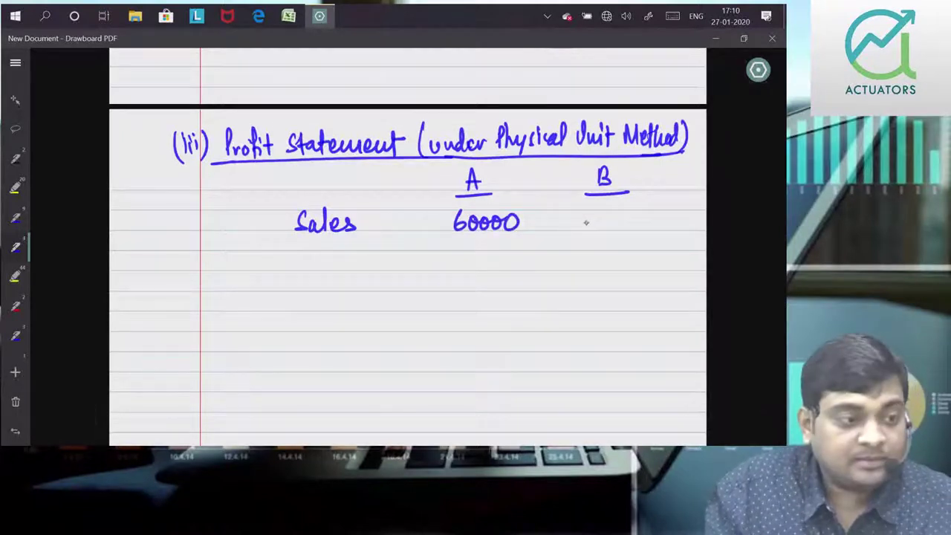
left_click_drag(587, 216, 595, 224)
left_click_drag(601, 211, 607, 226)
left_click_drag(618, 214, 632, 215)
mouse_move(649, 214)
left_mouse_down()
mouse_move(644, 223)
mouse_move(648, 214)
left_mouse_up()
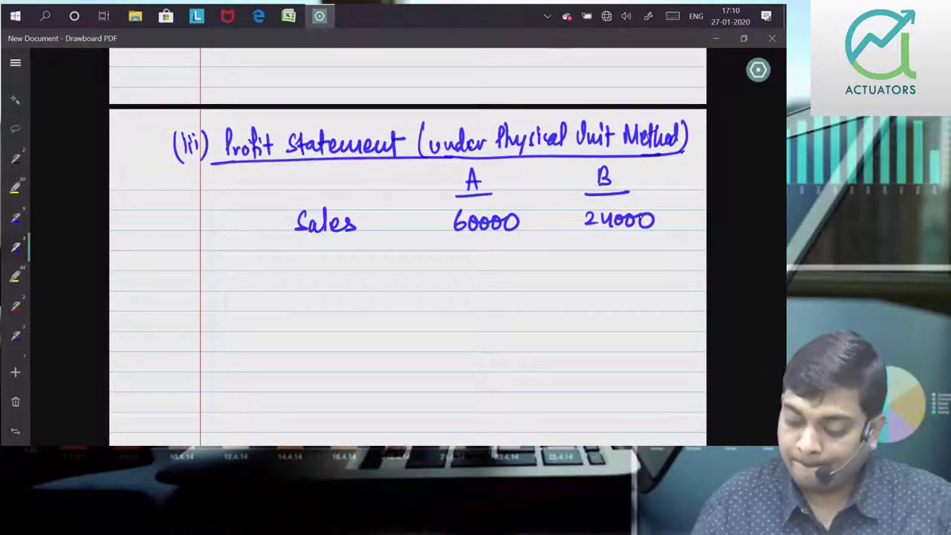
mouse_move(286, 260)
left_mouse_down()
mouse_move(296, 259)
mouse_move(282, 271)
left_mouse_up()
Step: Write the (-) J/Cost row with (38000) for A and (45600) for B
mouse_move(299, 250)
left_mouse_down()
mouse_move(301, 270)
mouse_move(328, 272)
left_mouse_up()
left_click_drag(350, 258, 355, 267)
left_click_drag(367, 258, 370, 274)
left_click_drag(367, 257, 379, 257)
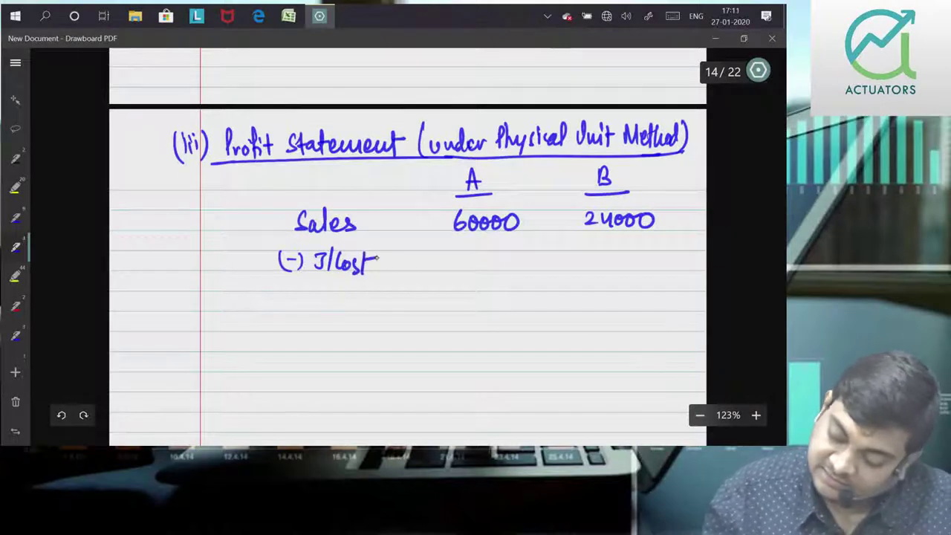
left_click_drag(480, 255, 522, 281)
left_click_drag(450, 251, 448, 281)
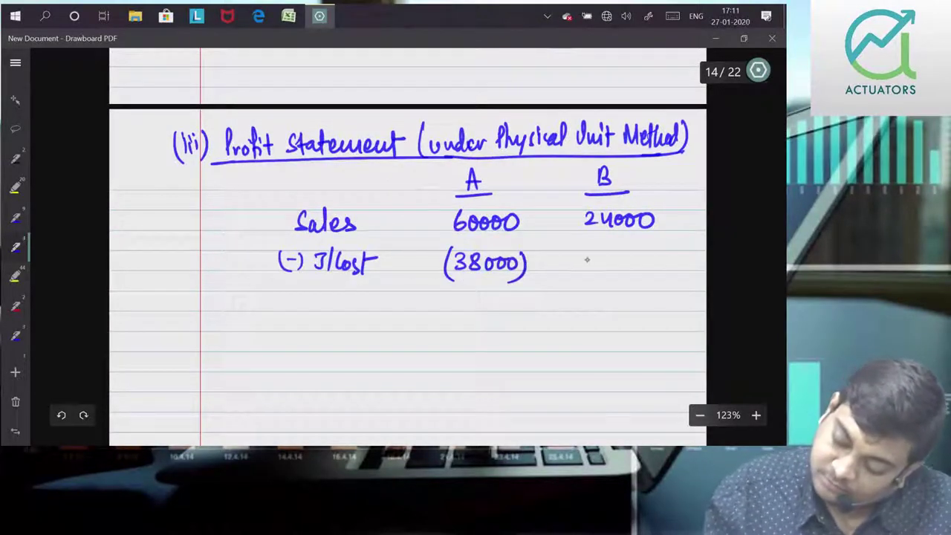
left_click_drag(590, 256, 599, 266)
left_click_drag(609, 258, 642, 257)
left_click_drag(650, 250, 650, 280)
left_click_drag(584, 239, 593, 276)
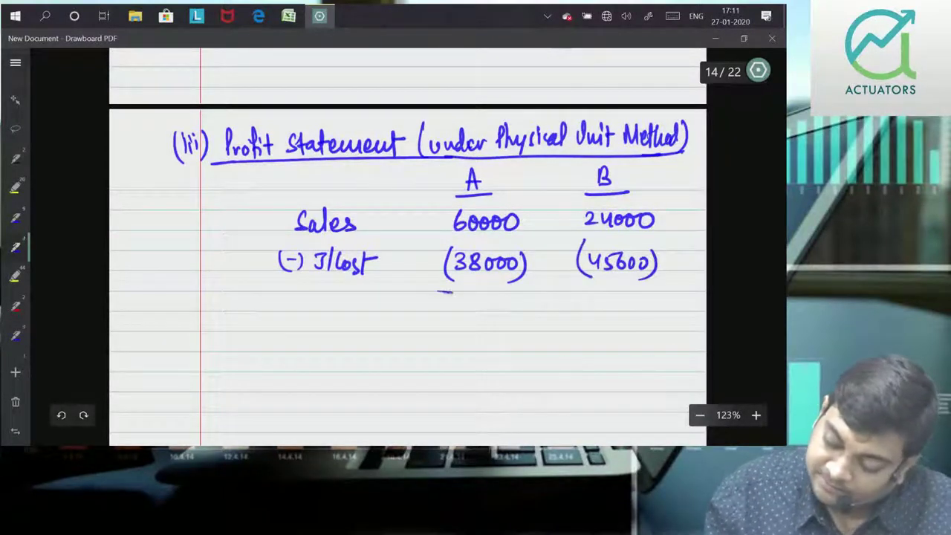
Step: Rule total lines and write the Profit row: 22000 for A, (21600) for B
left_click_drag(420, 292, 682, 289)
left_click_drag(415, 332, 705, 328)
mouse_move(325, 305)
left_mouse_down()
mouse_move(325, 321)
mouse_move(327, 309)
left_mouse_up()
mouse_move(335, 320)
left_mouse_down()
mouse_move(366, 301)
mouse_move(356, 326)
left_mouse_up()
left_click_drag(367, 306, 376, 323)
mouse_move(370, 313)
left_mouse_down()
mouse_move(461, 318)
mouse_move(510, 307)
left_mouse_up()
left_click_drag(584, 300, 611, 317)
mouse_move(628, 296)
left_mouse_down()
mouse_move(624, 310)
mouse_move(640, 300)
left_mouse_up()
left_click_drag(657, 299, 656, 300)
left_click_drag(582, 294, 594, 324)
left_click_drag(667, 294, 665, 327)
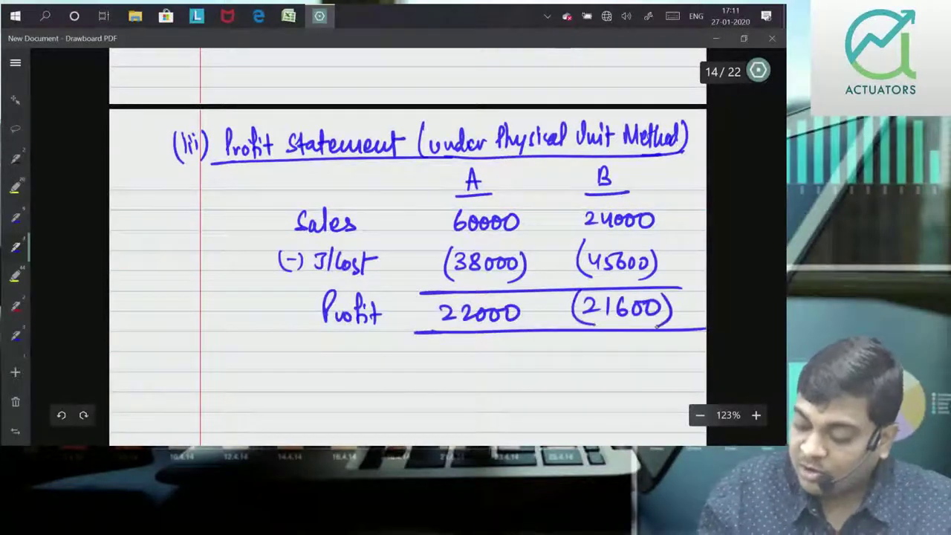
Step: Start a new 'Profit Stat' heading beneath the first statement
scroll(407, 245, "down", 2)
mouse_move(217, 272)
left_mouse_down()
mouse_move(227, 295)
mouse_move(264, 304)
left_mouse_up()
left_click_drag(269, 282, 271, 306)
left_click_drag(259, 292, 303, 303)
left_click_drag(313, 291, 311, 301)
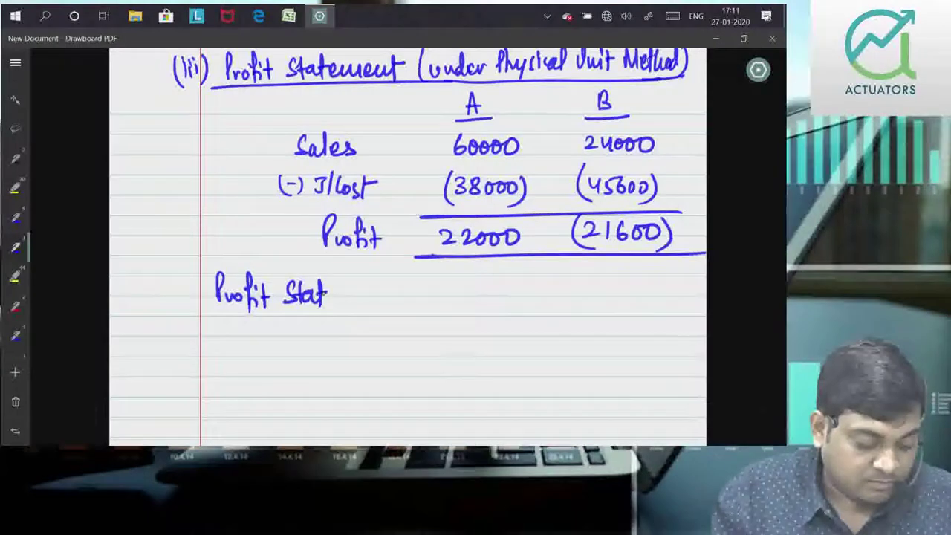
Step: Complete the contribution-margin Profit Statement heading and underline it
left_click_drag(327, 296, 389, 302)
mouse_move(392, 281)
left_mouse_down()
mouse_move(394, 306)
mouse_move(438, 288)
mouse_move(539, 299)
left_mouse_up()
left_click_drag(528, 287, 545, 284)
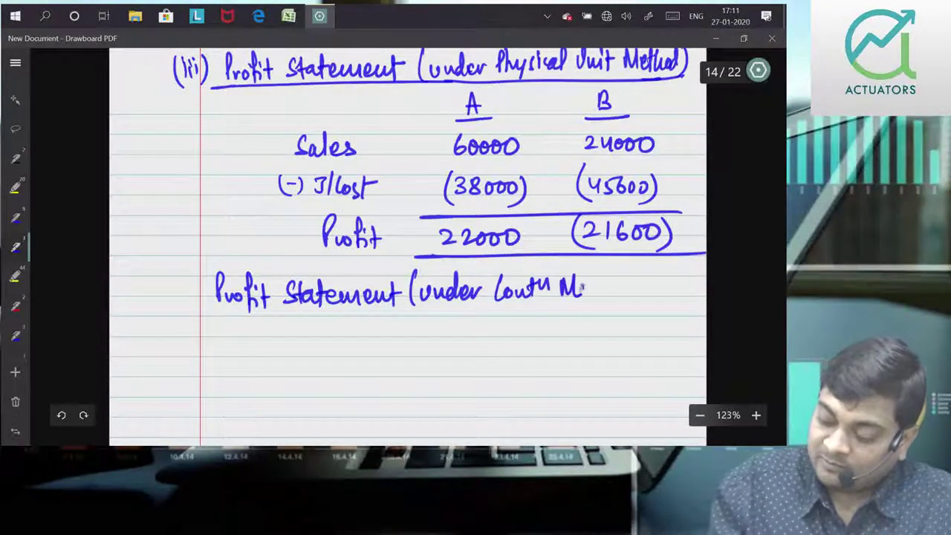
left_click_drag(600, 291, 639, 298)
mouse_move(632, 284)
left_mouse_down()
mouse_move(648, 282)
mouse_move(645, 295)
left_mouse_up()
left_click_drag(656, 272, 652, 294)
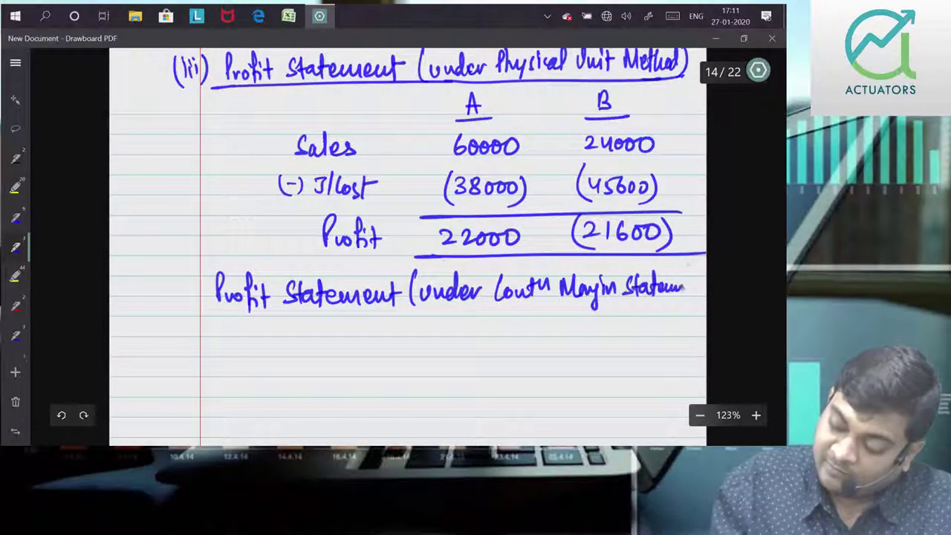
left_click_drag(205, 315, 706, 312)
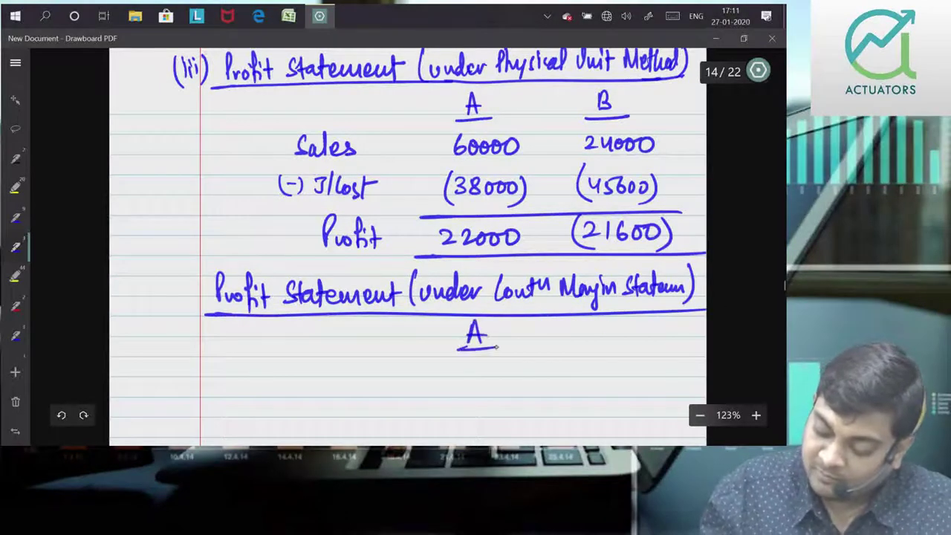
Step: Write Sales 60000 and 24000, then the (-) J/Cost row (55455) and (28145)
scroll(749, 321, "down", 1)
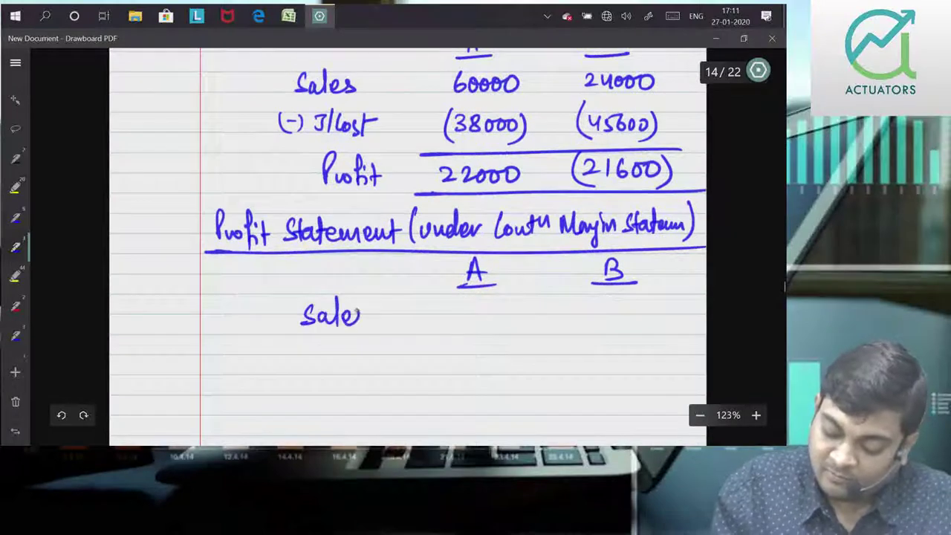
left_click_drag(494, 304, 491, 306)
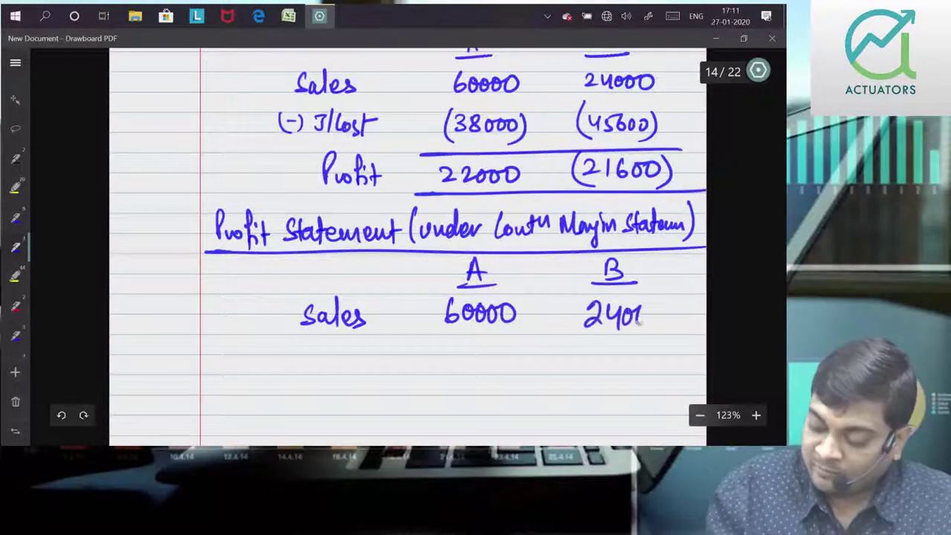
left_click_drag(287, 349, 289, 382)
left_click_drag(326, 359, 336, 379)
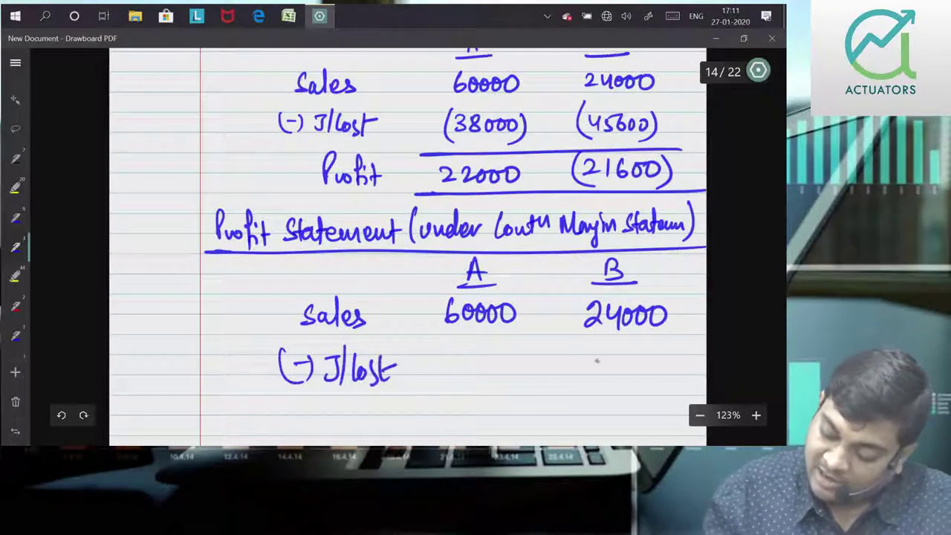
left_click_drag(630, 356, 629, 379)
left_click_drag(642, 355, 652, 380)
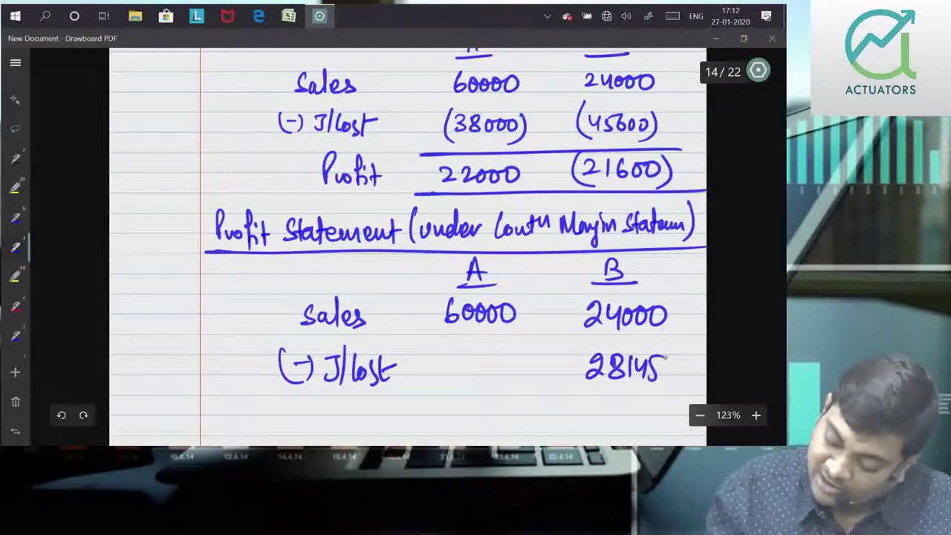
scroll(572, 382, "up", 2)
scroll(572, 382, "up", 3)
scroll(409, 245, "down", 3)
scroll(409, 245, "down", 2)
mouse_move(455, 360)
left_mouse_down()
mouse_move(444, 379)
mouse_move(492, 371)
left_mouse_up()
left_click_drag(520, 343, 522, 395)
mouse_move(447, 339)
left_mouse_down()
mouse_move(459, 402)
mouse_move(706, 400)
left_mouse_up()
Step: Rule the total line and write the results: 4545 for A, (4145) for B
left_click_drag(442, 442, 731, 428)
scroll(739, 341, "down", 3)
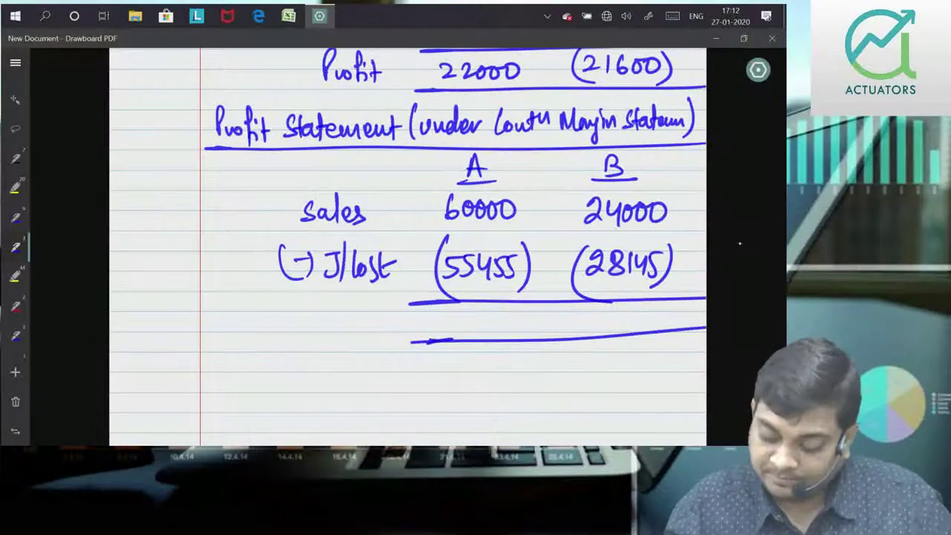
left_click_drag(608, 306, 618, 320)
mouse_move(626, 307)
left_mouse_down()
mouse_move(627, 326)
mouse_move(654, 315)
left_mouse_up()
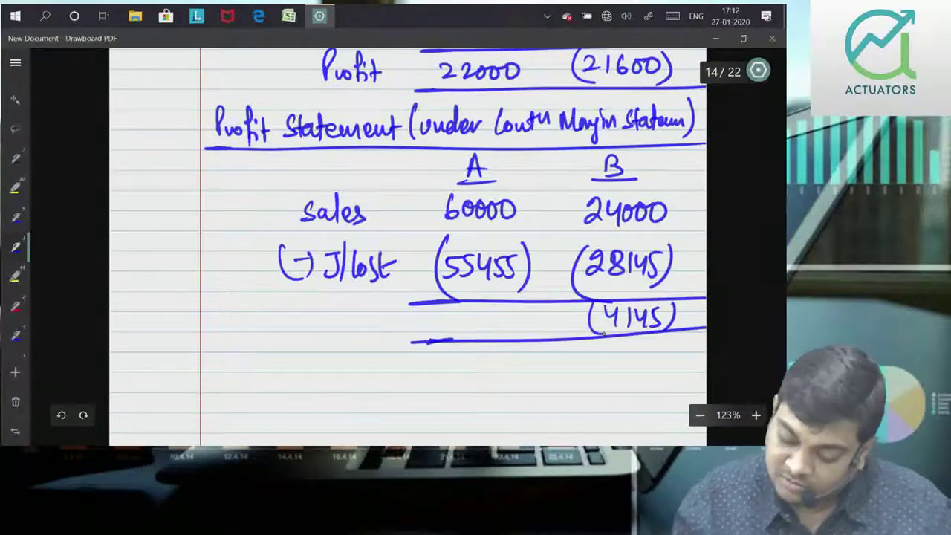
left_click_drag(462, 312, 474, 334)
mouse_move(493, 313)
left_mouse_down()
mouse_move(485, 335)
mouse_move(518, 338)
left_mouse_up()
left_click_drag(522, 312, 534, 311)
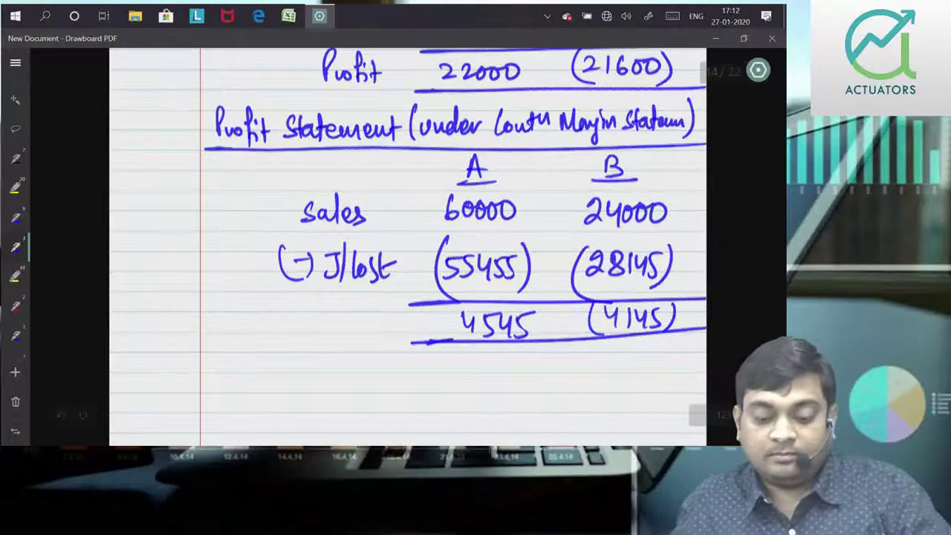
scroll(409, 245, "up", 3)
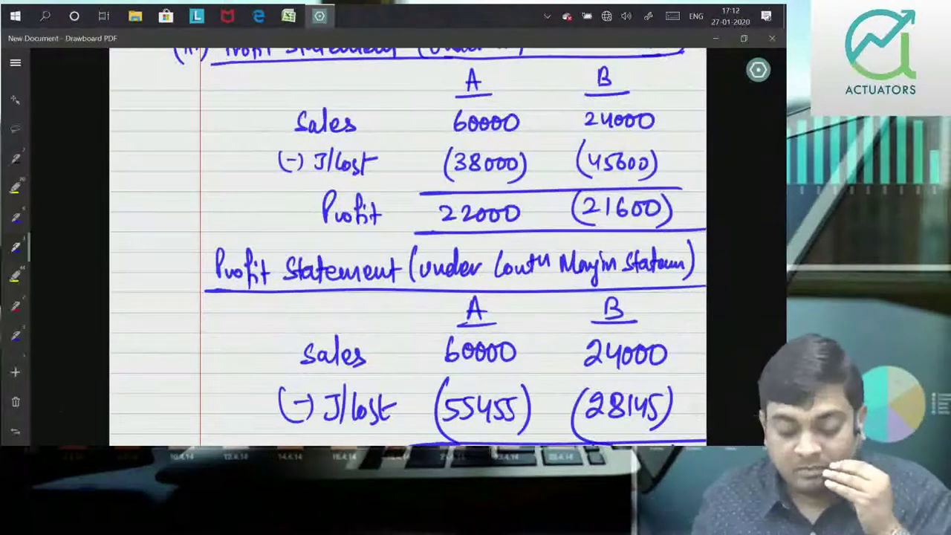
scroll(445, 290, "down", 2)
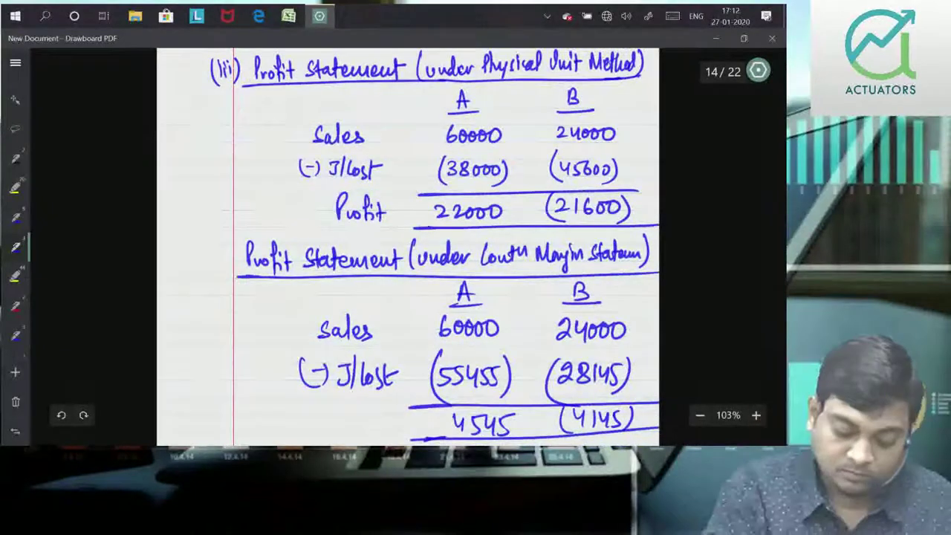
Step: Highlight the first statement's Profit row and the 4545 / (4145) row in yellow
left_click(15, 275)
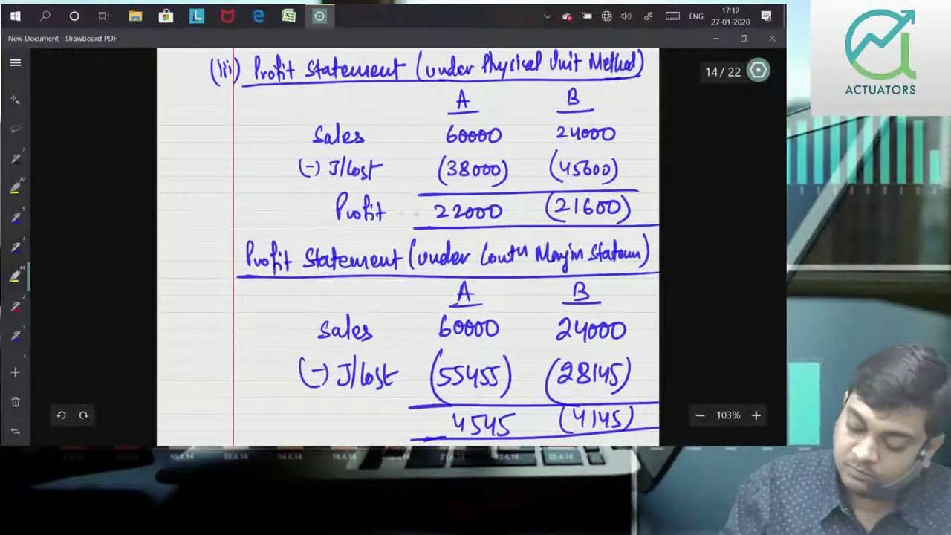
left_click_drag(319, 210, 639, 204)
left_click_drag(346, 224, 646, 223)
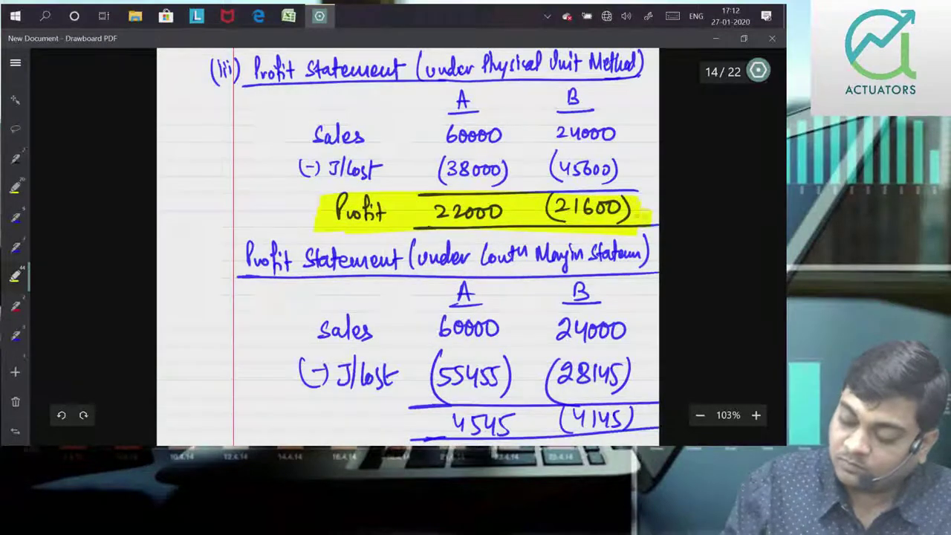
left_click_drag(379, 416, 635, 420)
left_click_drag(386, 434, 650, 428)
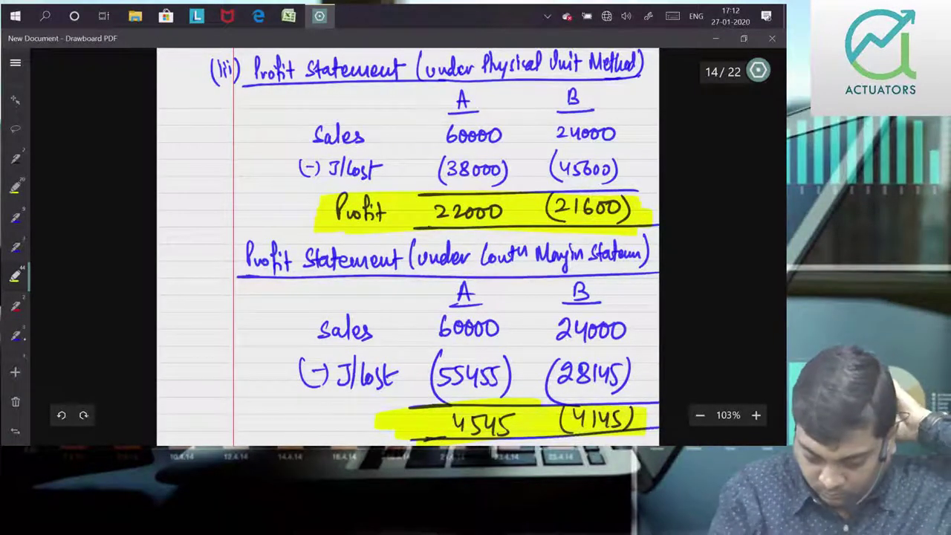
Step: In blue, label the 4545 / (4145) result row 'Profit'
left_click(15, 335)
mouse_move(332, 405)
left_mouse_down()
mouse_move(331, 429)
mouse_move(335, 417)
left_mouse_up()
mouse_move(343, 416)
left_mouse_down()
mouse_move(350, 427)
mouse_move(364, 404)
mouse_move(359, 431)
left_mouse_up()
left_click_drag(371, 416, 376, 428)
mouse_move(382, 407)
left_mouse_down()
mouse_move(384, 428)
mouse_move(390, 416)
left_mouse_up()
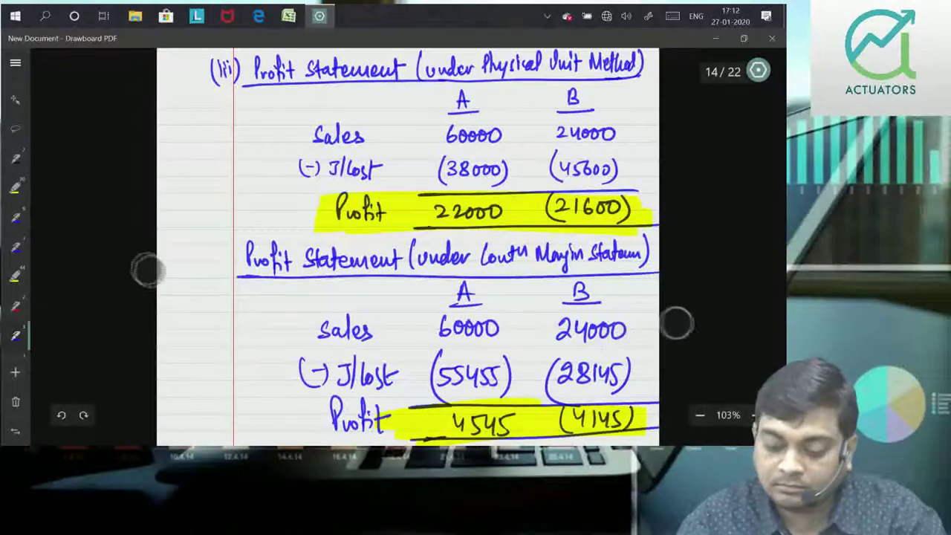
scroll(630, 338, "up", 2)
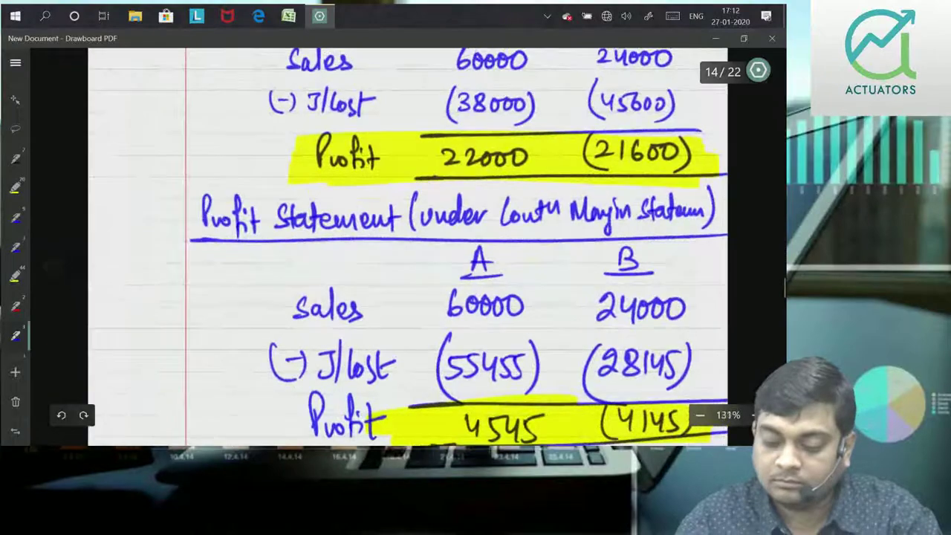
Step: Scroll up to review page 13's Total J/C and profit workings, then return to page 14's blank lines
scroll(409, 283, "down", 2)
scroll(409, 282, "up", 10)
scroll(110, 323, "up", 1)
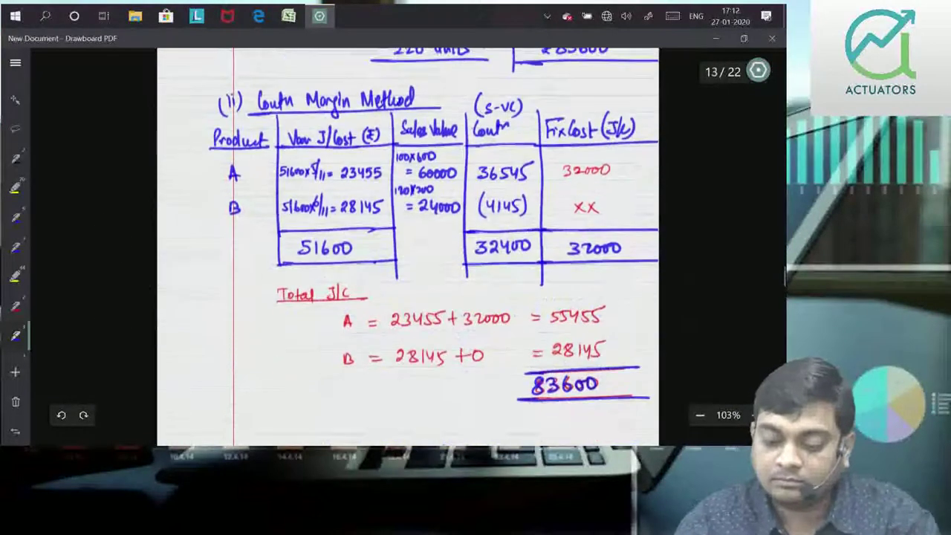
scroll(423, 306, "up", 1)
scroll(423, 306, "up", 1)
scroll(424, 306, "up", 1)
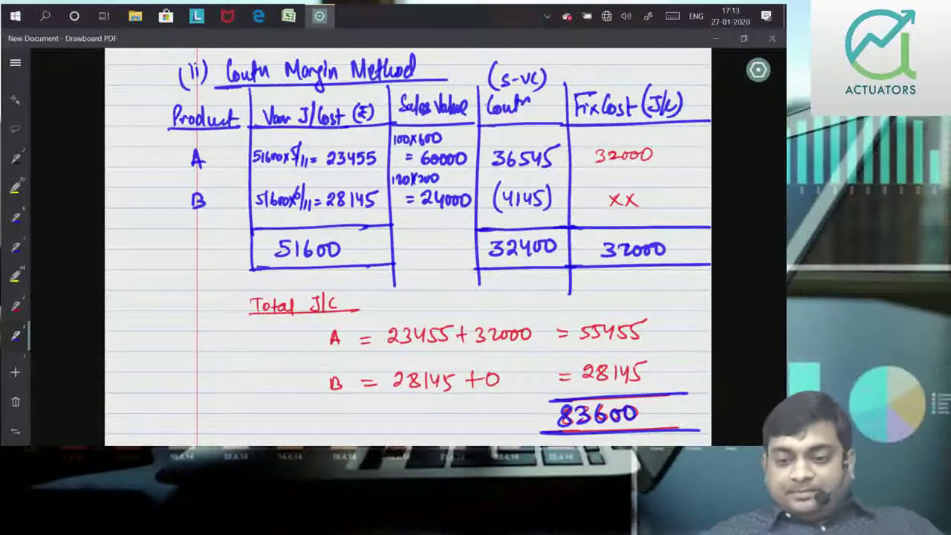
scroll(691, 335, "down", 3)
scroll(691, 335, "down", 1)
scroll(692, 338, "down", 6)
scroll(694, 341, "down", 3)
scroll(696, 342, "down", 4)
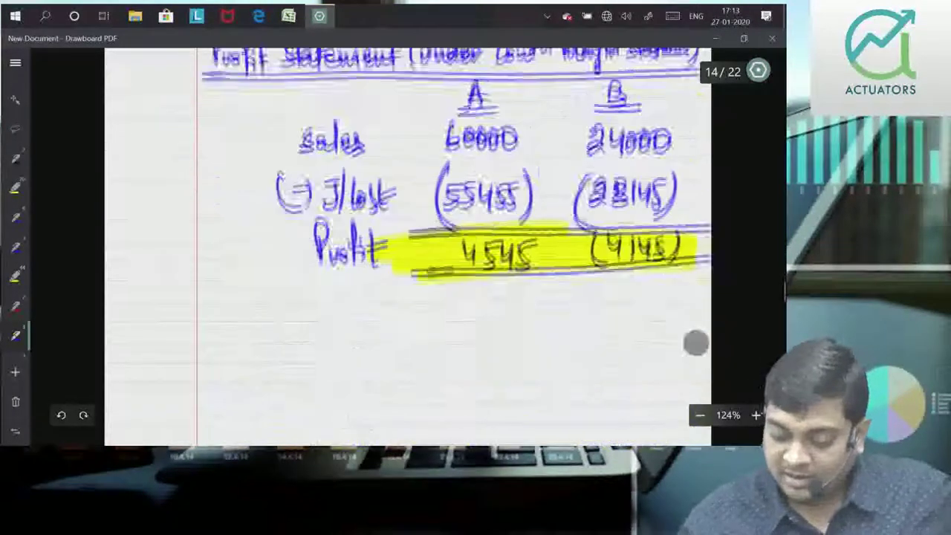
scroll(696, 342, "down", 2)
scroll(695, 350, "down", 2)
scroll(692, 360, "down", 4)
scroll(688, 377, "up", 4)
scroll(688, 377, "up", 1)
scroll(691, 364, "up", 10)
scroll(698, 340, "down", 2)
scroll(698, 340, "down", 3)
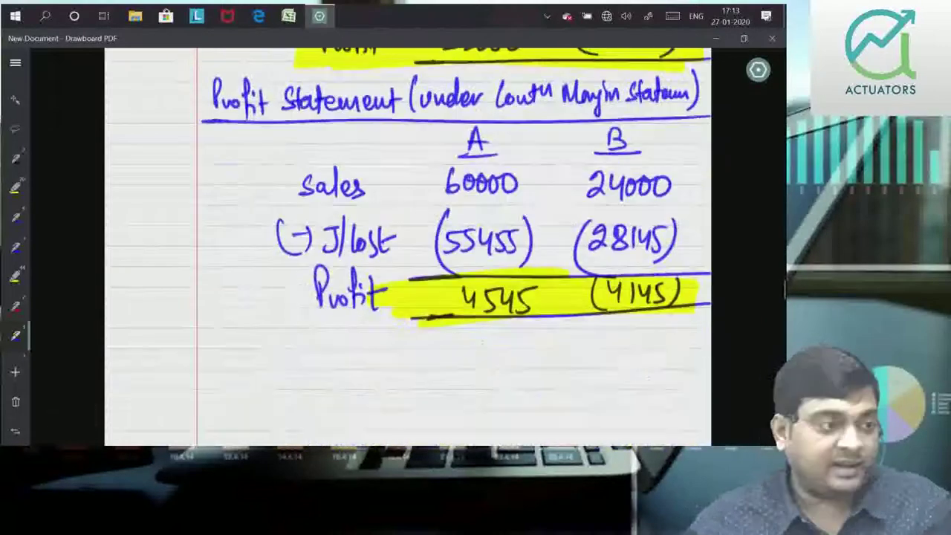
scroll(407, 245, "down", 5)
scroll(407, 245, "down", 1)
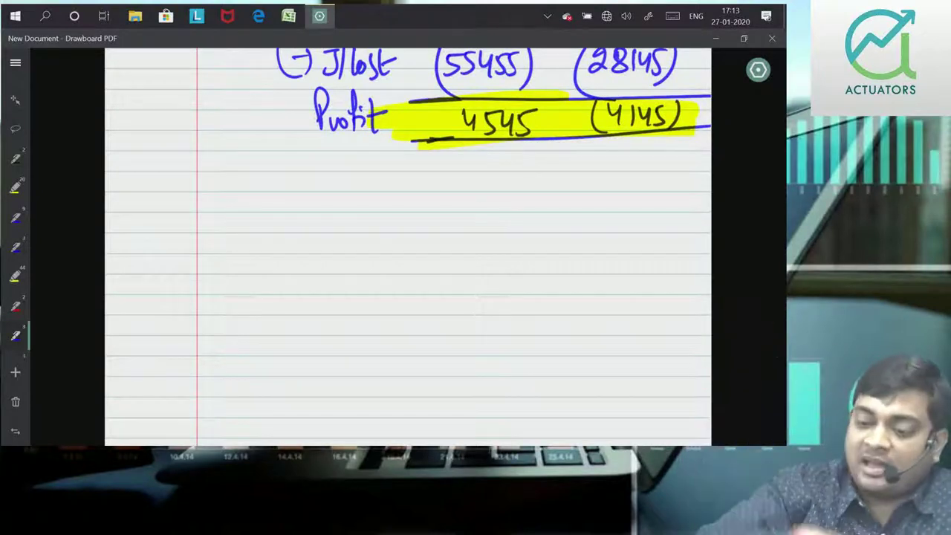
scroll(407, 245, "up", 5)
scroll(408, 245, "up", 2)
scroll(407, 246, "up", 3)
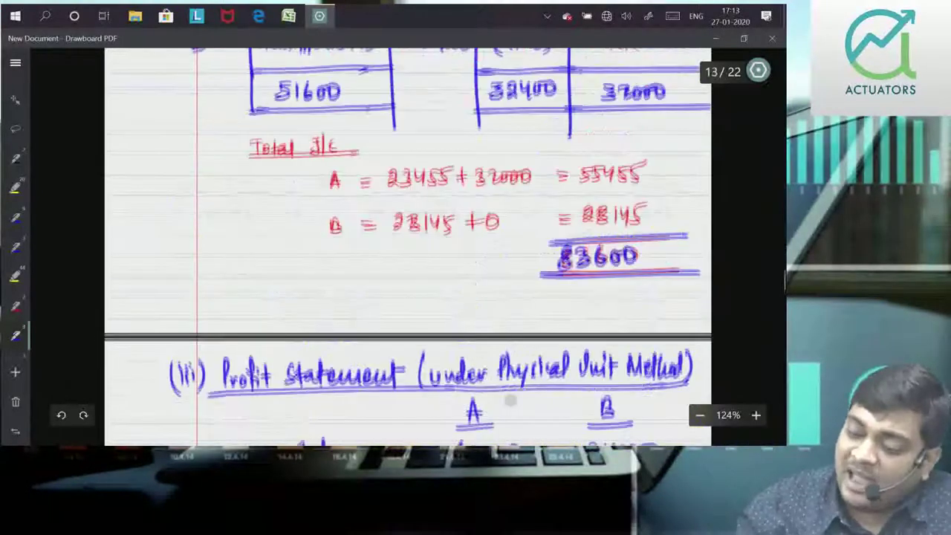
scroll(407, 245, "up", 2)
scroll(407, 245, "up", 3)
scroll(407, 245, "up", 2)
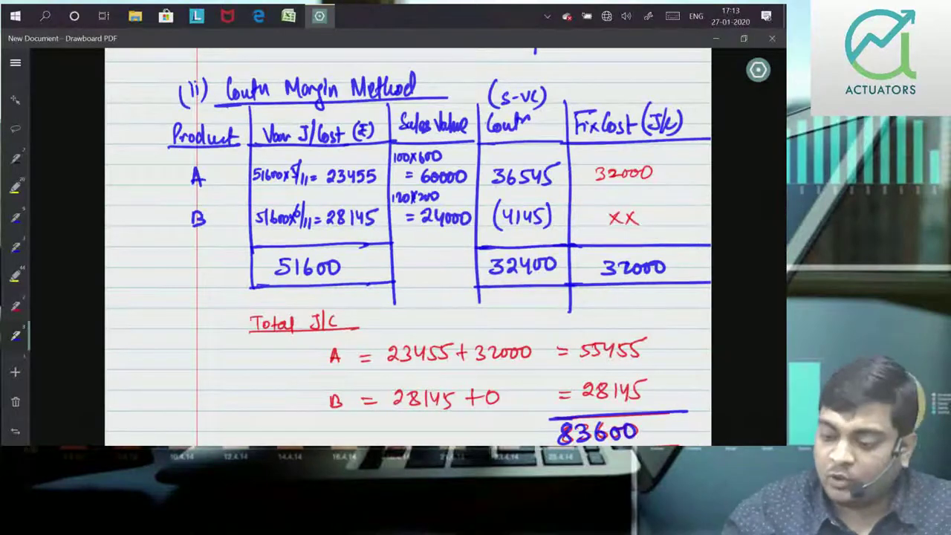
scroll(607, 376, "down", 6)
scroll(607, 376, "down", 15)
scroll(607, 376, "down", 10)
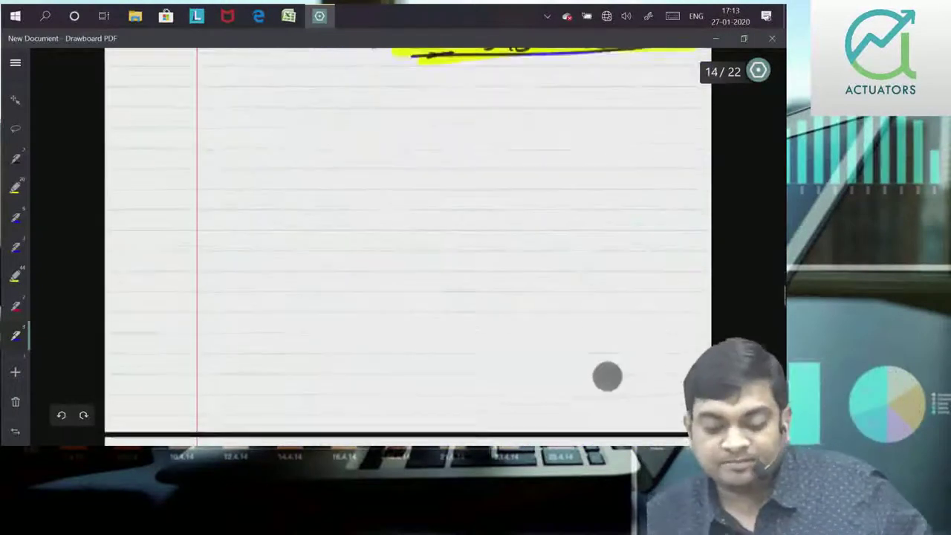
scroll(607, 377, "up", 1)
scroll(395, 306, "up", 2)
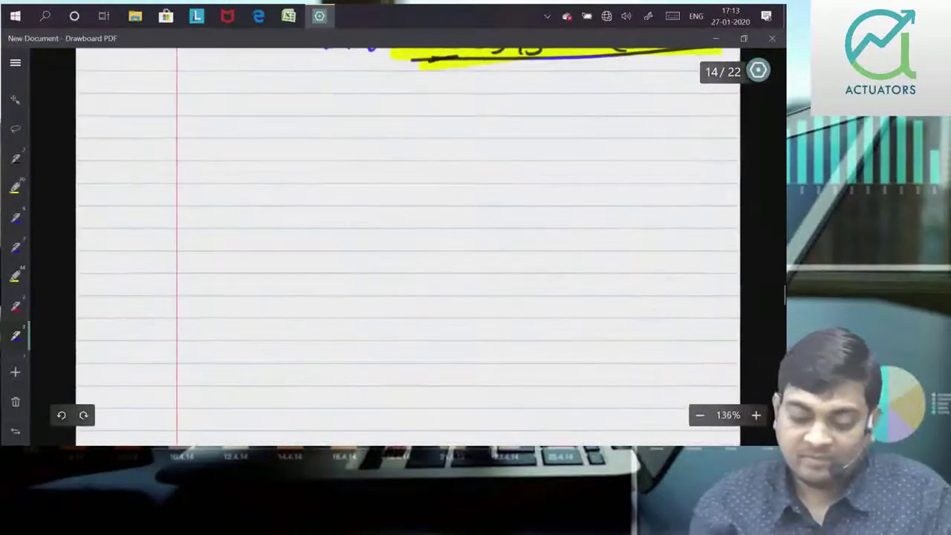
scroll(479, 250, "up", 6)
scroll(490, 293, "down", 4)
scroll(491, 293, "down", 2)
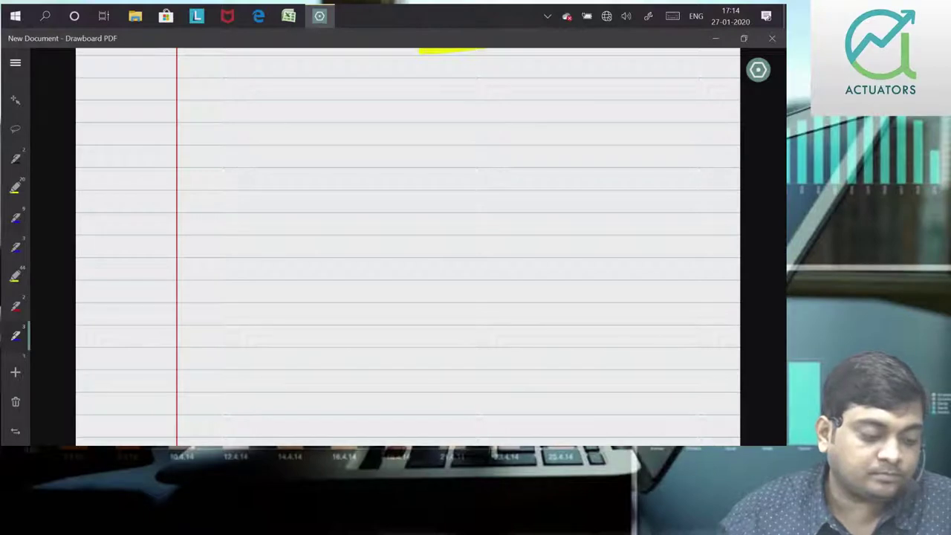
scroll(408, 245, "up", 1)
scroll(408, 245, "up", 5)
scroll(408, 245, "up", 3)
scroll(408, 245, "up", 3)
scroll(434, 329, "down", 10)
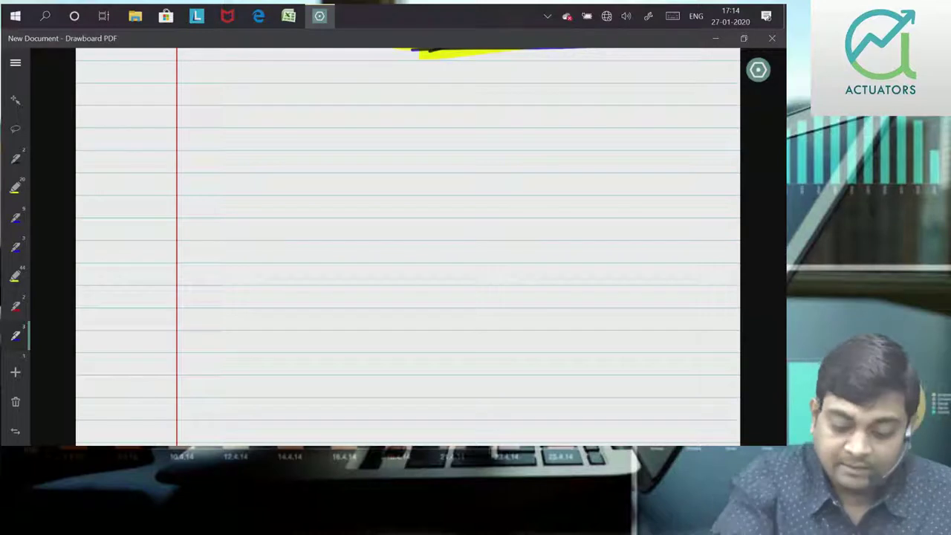
Step: Handwrite the heading 'Answer to Question No. 1(d)' and underline it
mouse_move(179, 97)
left_mouse_down()
mouse_move(187, 78)
mouse_move(193, 98)
left_mouse_up()
left_click_drag(177, 91, 195, 89)
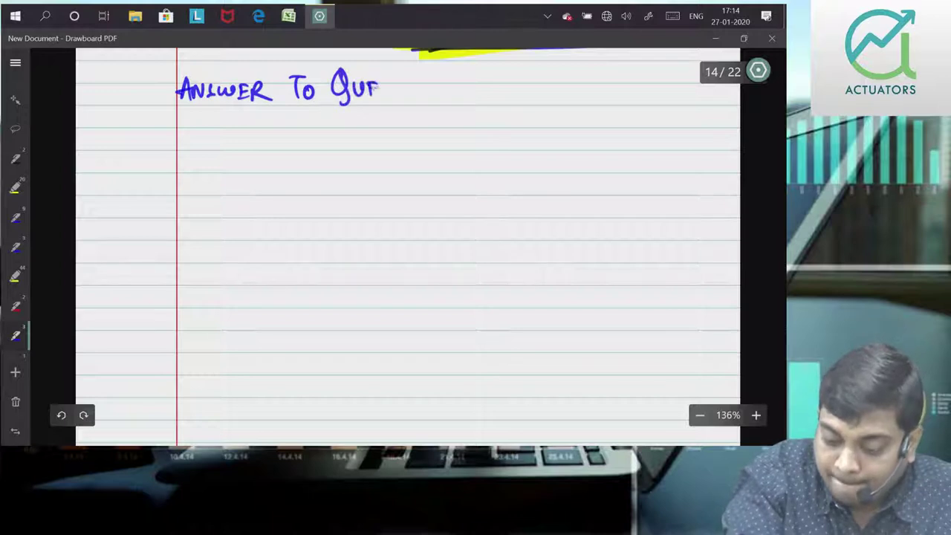
mouse_move(452, 99)
left_mouse_down()
mouse_move(469, 75)
mouse_move(539, 103)
left_mouse_up()
left_click(488, 89)
left_click_drag(147, 111, 613, 106)
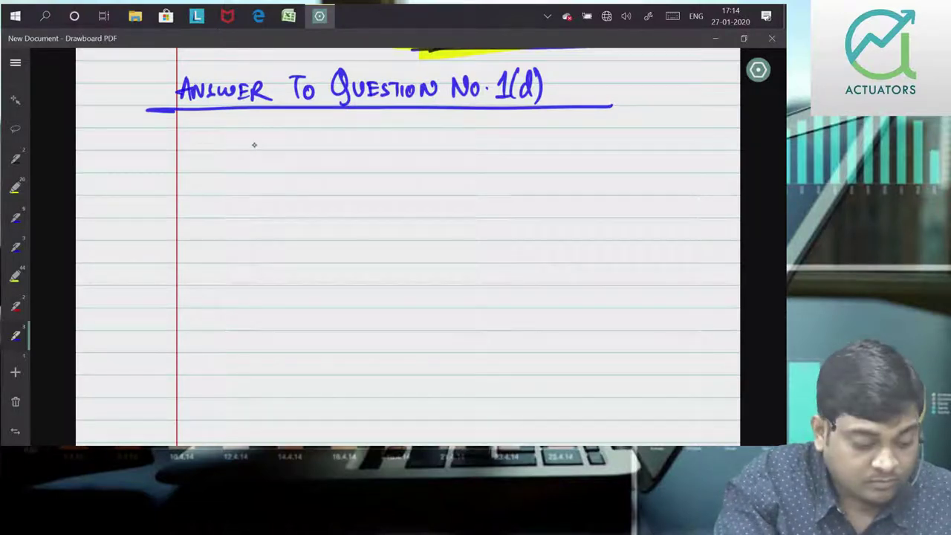
Step: Write 'Volume' beneath the title, undo the stray strokes and redraw its underline
left_click_drag(257, 138, 265, 139)
left_click_drag(275, 141, 277, 141)
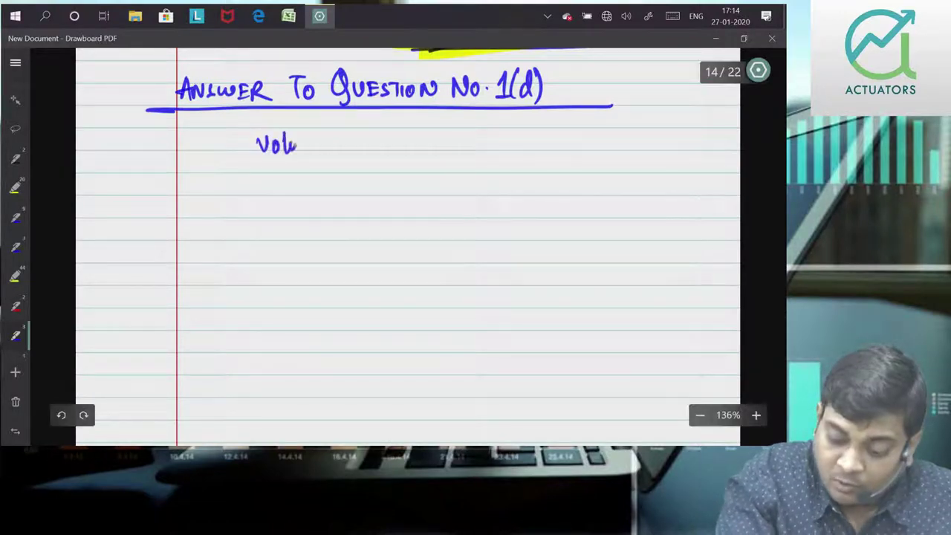
mouse_move(293, 160)
left_mouse_down()
mouse_move(381, 138)
mouse_move(403, 144)
left_mouse_up()
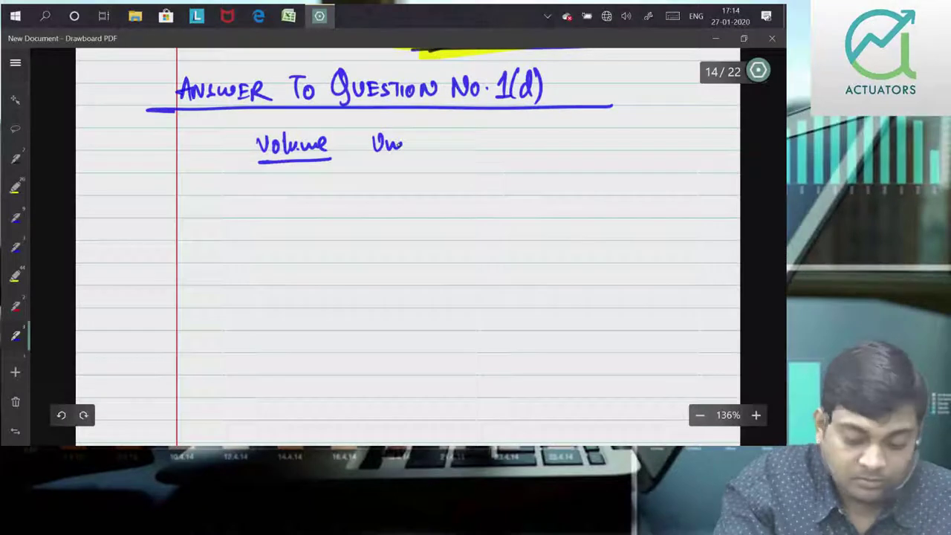
left_click(60, 415)
left_click(61, 415)
left_click(61, 414)
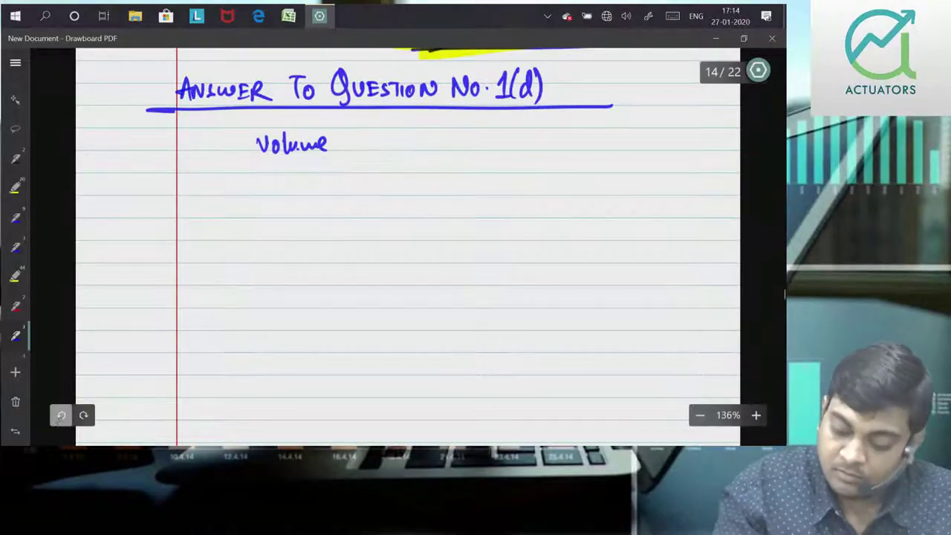
left_click_drag(254, 166, 329, 164)
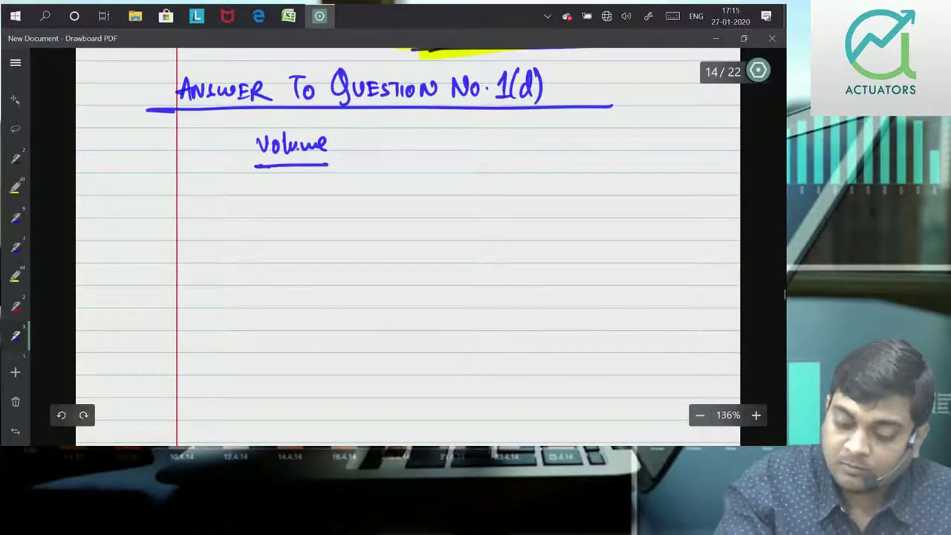
Step: Add underlined 'Avg. Cost/unit' and 'Total Cost' column headings beside Volume
mouse_move(377, 149)
left_mouse_down()
mouse_move(392, 148)
mouse_move(397, 165)
mouse_move(438, 153)
left_mouse_up()
left_click_drag(458, 115, 444, 168)
left_click_drag(455, 144, 483, 153)
left_click_drag(484, 132, 494, 153)
left_click_drag(379, 167, 498, 166)
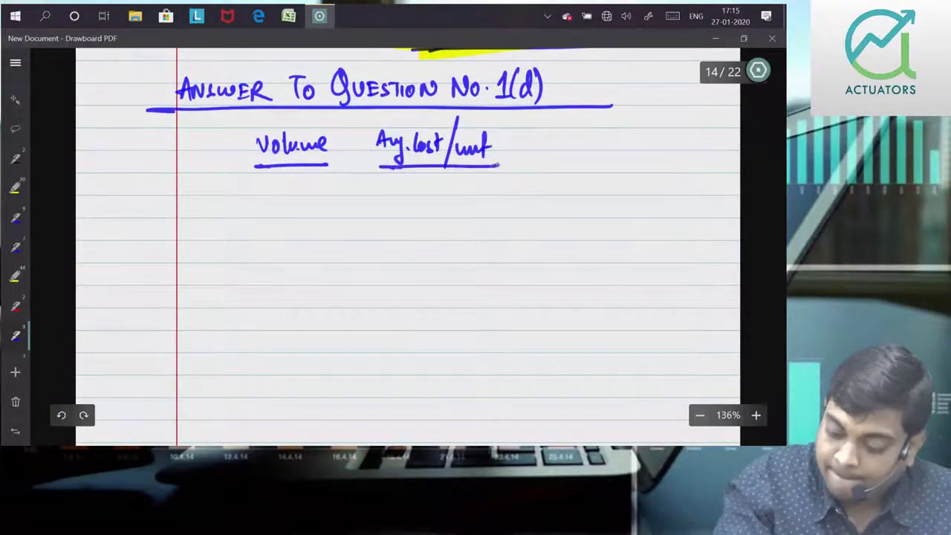
left_click_drag(526, 132, 544, 131)
mouse_move(535, 132)
left_mouse_down()
mouse_move(535, 151)
mouse_move(572, 151)
mouse_move(587, 128)
mouse_move(603, 151)
left_mouse_up()
left_click_drag(611, 141, 623, 151)
left_click_drag(633, 128, 638, 140)
left_click_drag(525, 167, 654, 159)
Step: Fill the rows 4000 units at 3.75 and 5000 units at 3.50
left_click_drag(269, 198, 279, 220)
left_click_drag(292, 204, 318, 206)
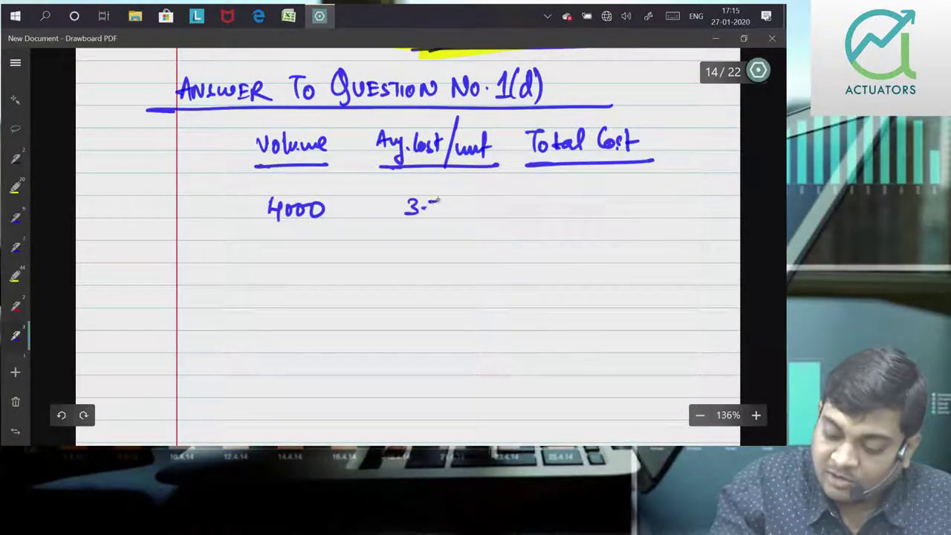
left_click_drag(447, 199, 443, 217)
left_click_drag(448, 198, 466, 195)
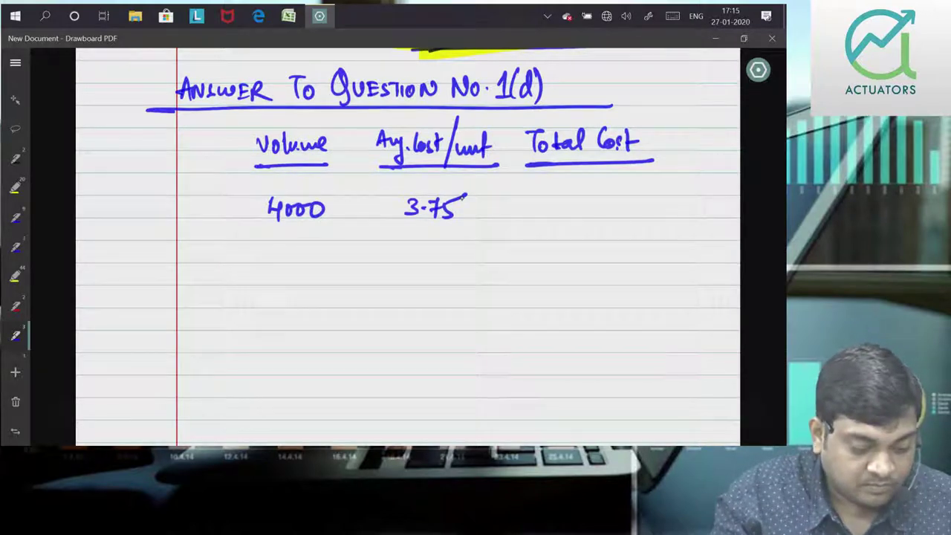
mouse_move(270, 246)
left_mouse_down()
mouse_move(269, 261)
mouse_move(283, 244)
left_mouse_up()
left_click_drag(292, 245, 304, 247)
left_click_drag(318, 245, 317, 247)
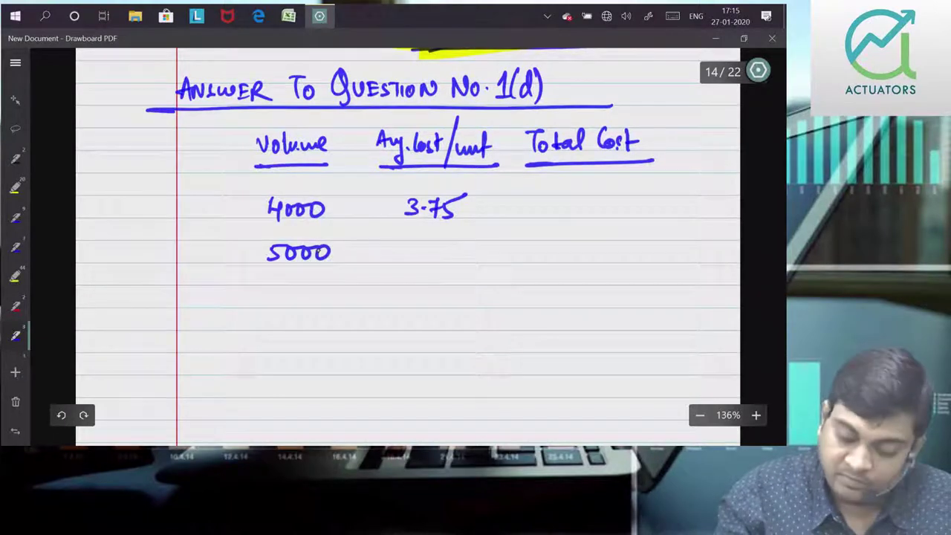
left_click(424, 252)
mouse_move(408, 248)
left_mouse_down()
mouse_move(409, 261)
mouse_move(442, 246)
left_mouse_up()
left_click_drag(455, 247, 454, 248)
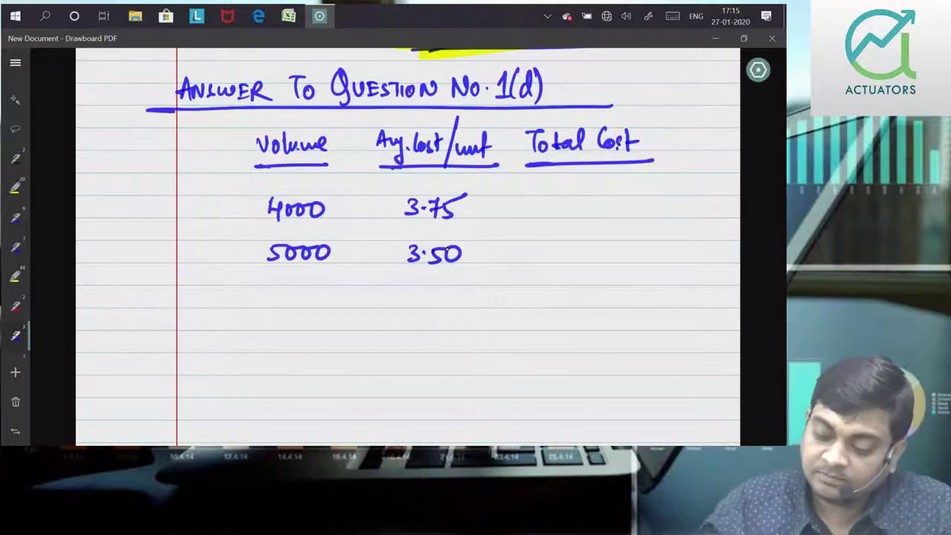
Step: Label the columns ₹ and ₹/unit, and enter total costs 15000 and 17500
left_click_drag(582, 176, 587, 174)
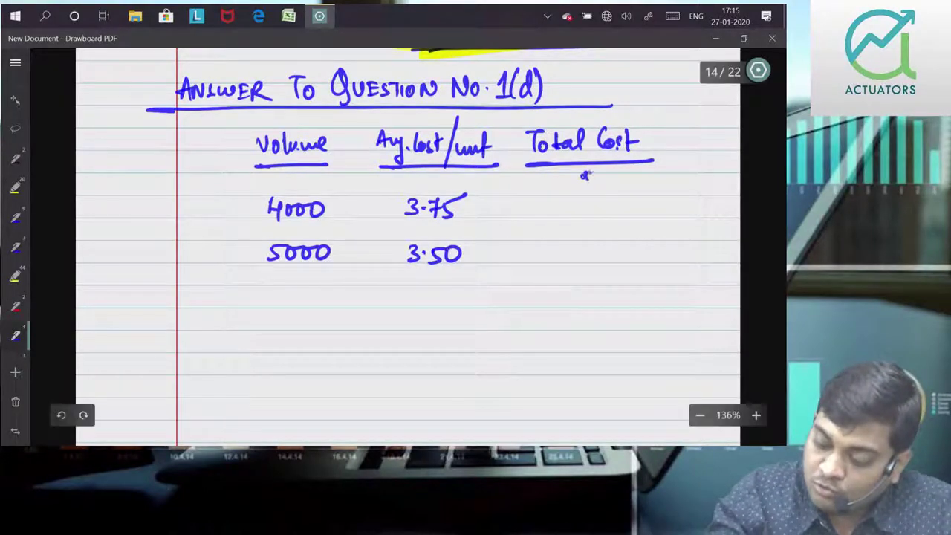
mouse_move(435, 169)
left_mouse_down()
mouse_move(442, 181)
mouse_move(448, 175)
mouse_move(447, 189)
mouse_move(479, 174)
mouse_move(484, 186)
left_mouse_up()
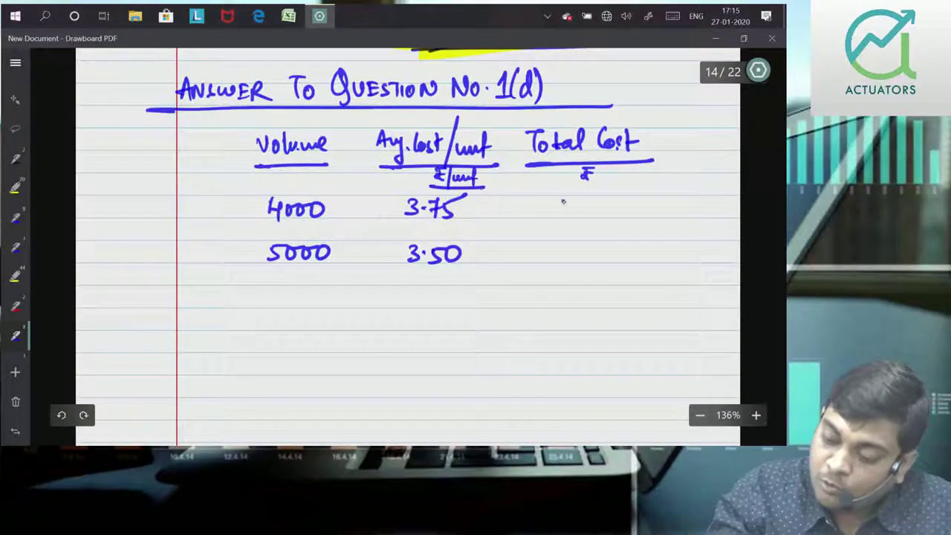
left_click_drag(594, 200, 593, 202)
left_click_drag(607, 201, 620, 202)
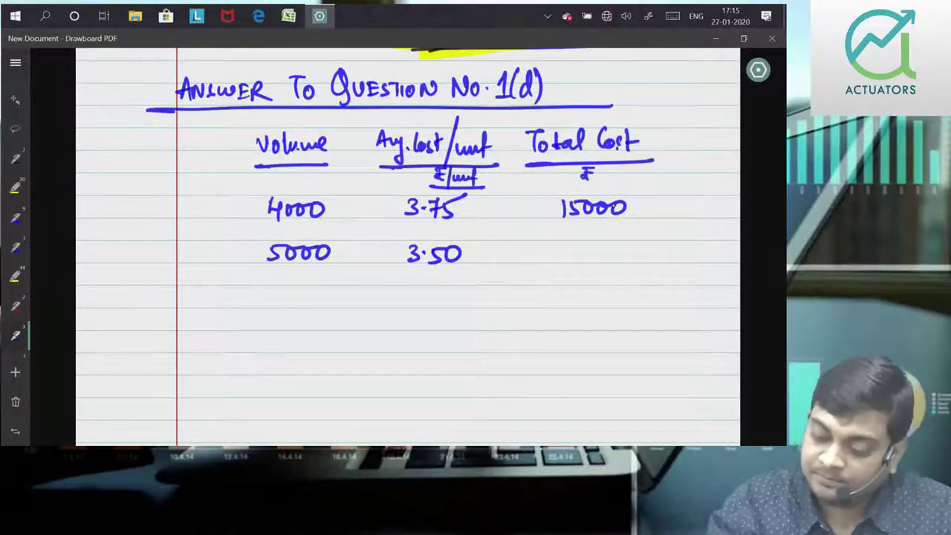
left_click_drag(562, 248, 562, 262)
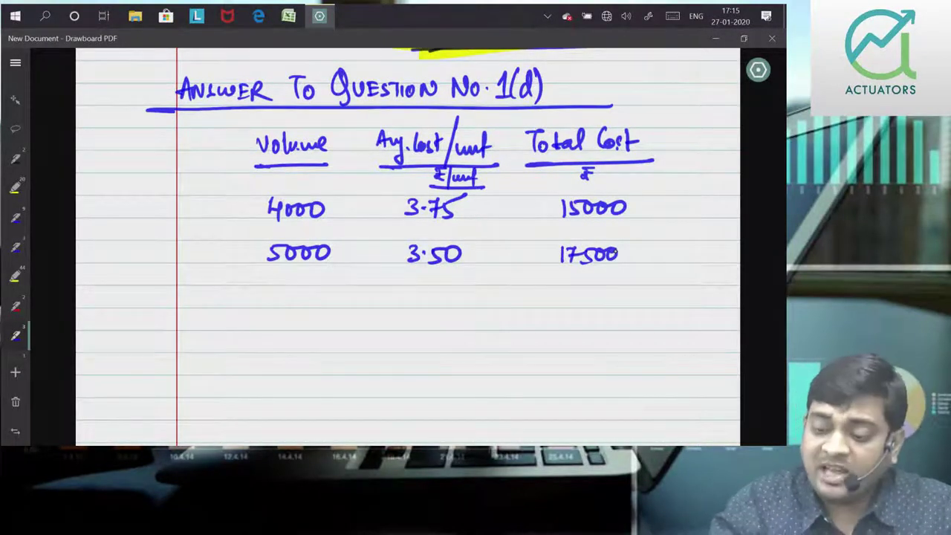
scroll(409, 245, "up", 2)
scroll(408, 245, "down", 2)
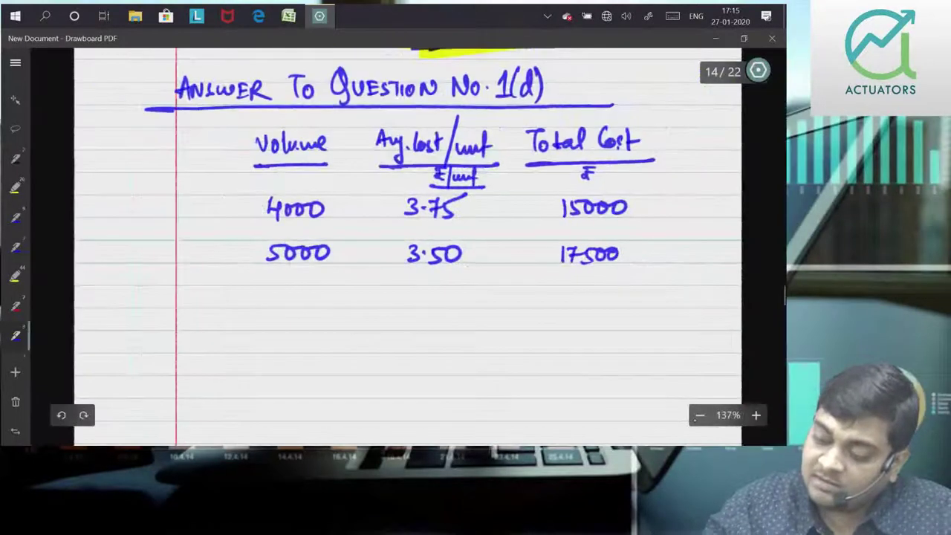
Step: Annotate both total costs 15000 and 17500 as (F+Var)
mouse_move(652, 185)
left_mouse_down()
mouse_move(646, 215)
mouse_move(667, 196)
left_mouse_up()
mouse_move(670, 195)
left_mouse_down()
mouse_move(669, 214)
mouse_move(677, 202)
left_mouse_up()
left_click_drag(682, 194, 707, 202)
left_click_drag(708, 187, 711, 222)
left_click_drag(651, 230, 647, 265)
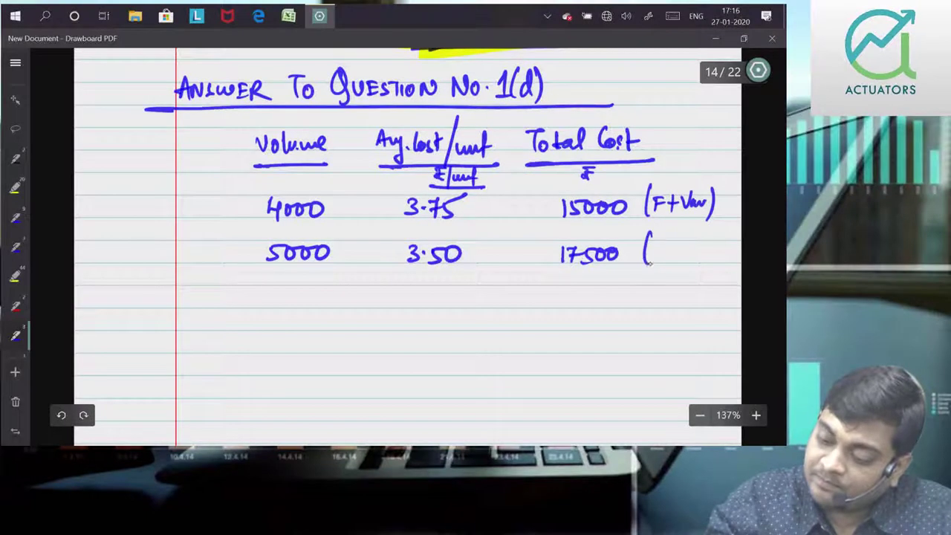
left_click_drag(697, 252, 710, 245)
left_click_drag(707, 235, 710, 264)
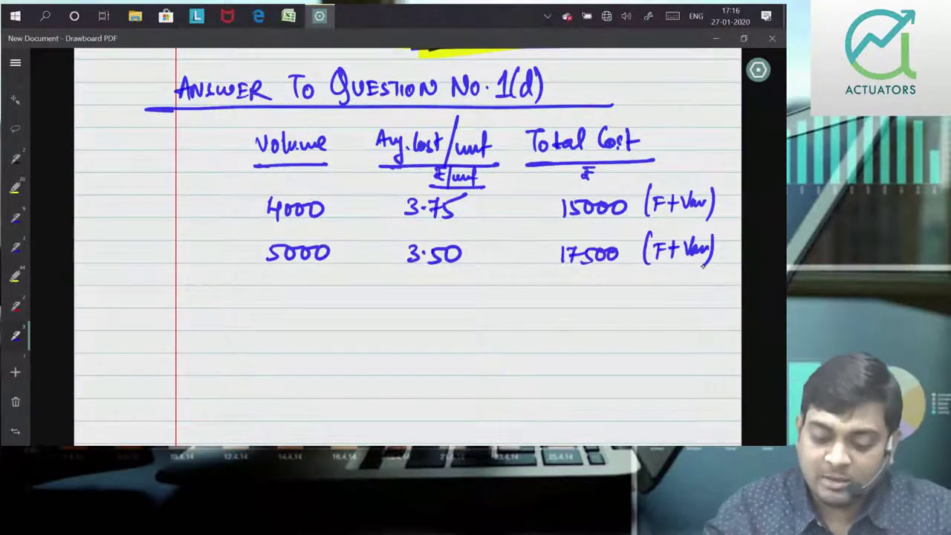
Step: Write the formula V/cost per Unit = ΔT Cost / ΔVolume below the table
mouse_move(204, 326)
left_mouse_down()
mouse_move(213, 327)
mouse_move(217, 359)
left_mouse_up()
mouse_move(229, 334)
left_mouse_down()
mouse_move(228, 346)
mouse_move(235, 336)
left_mouse_up()
mouse_move(249, 333)
left_mouse_down()
mouse_move(244, 345)
mouse_move(260, 349)
left_mouse_up()
mouse_move(254, 339)
left_mouse_down()
mouse_move(266, 337)
mouse_move(279, 360)
mouse_move(344, 327)
mouse_move(364, 346)
left_mouse_up()
mouse_move(443, 311)
left_mouse_down()
mouse_move(448, 325)
mouse_move(480, 327)
left_mouse_up()
mouse_move(496, 308)
left_mouse_down()
mouse_move(514, 306)
mouse_move(505, 327)
left_mouse_up()
mouse_move(528, 311)
left_mouse_down()
mouse_move(525, 327)
mouse_move(537, 318)
mouse_move(544, 327)
left_mouse_up()
mouse_move(547, 319)
left_mouse_down()
mouse_move(558, 319)
mouse_move(543, 336)
left_mouse_up()
mouse_move(443, 338)
left_mouse_down()
mouse_move(428, 340)
mouse_move(602, 334)
mouse_move(443, 358)
mouse_move(457, 360)
left_mouse_up()
mouse_move(470, 350)
left_mouse_down()
mouse_move(469, 360)
mouse_move(530, 352)
left_mouse_up()
mouse_move(541, 344)
left_mouse_down()
mouse_move(545, 361)
mouse_move(587, 355)
left_mouse_up()
scroll(407, 236, "down", 3)
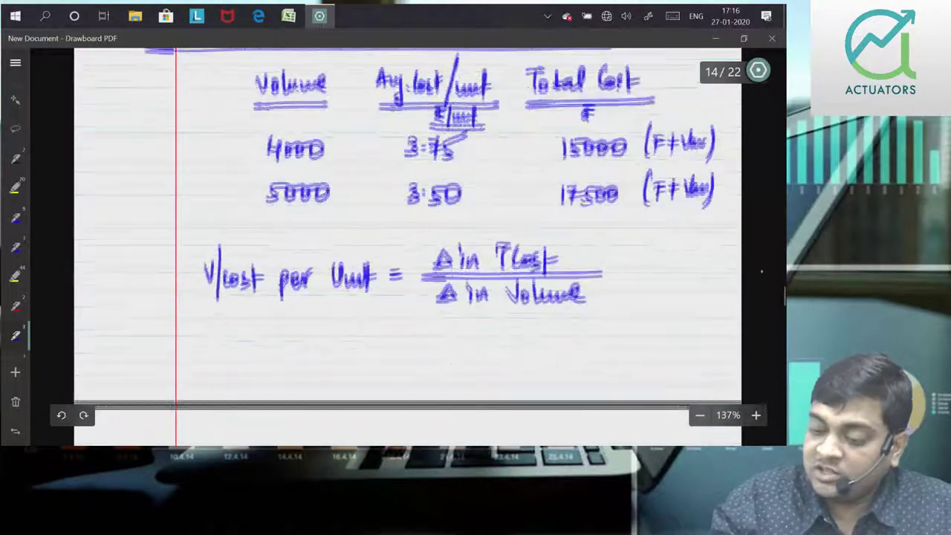
Step: Substitute the figures as (₹17500 − ₹15000) / (5000 − 4000 units)
scroll(407, 245, "up", 2)
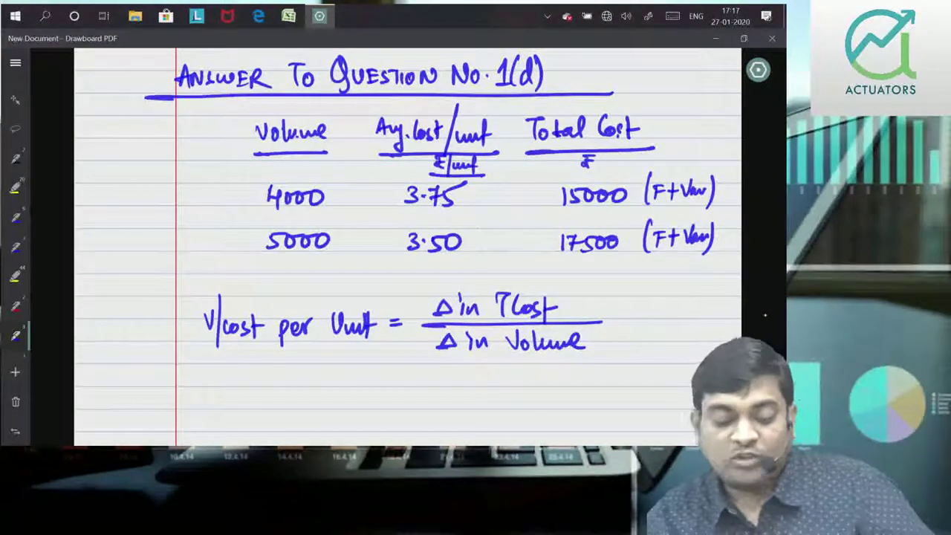
scroll(408, 245, "down", 3)
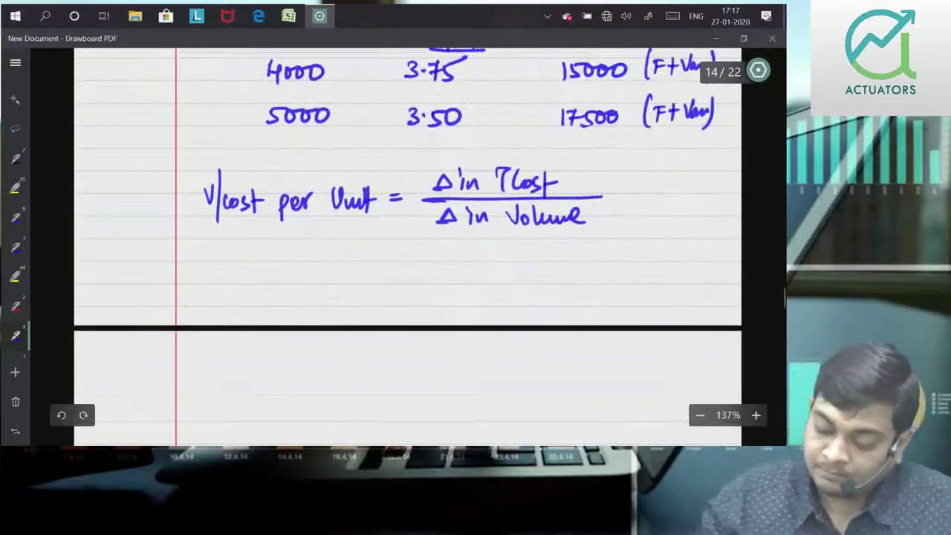
left_click_drag(361, 276, 376, 276)
left_click_drag(362, 283, 407, 266)
mouse_move(416, 260)
left_mouse_down()
mouse_move(417, 274)
mouse_move(442, 274)
left_mouse_up()
left_click_drag(458, 260, 467, 262)
left_click_drag(485, 266, 529, 270)
left_click_drag(544, 260, 554, 270)
left_click_drag(568, 260, 566, 271)
left_click_drag(393, 283, 596, 278)
mouse_move(429, 292)
left_mouse_down()
mouse_move(416, 305)
mouse_move(444, 295)
left_mouse_up()
mouse_move(464, 293)
left_mouse_down()
mouse_move(466, 314)
mouse_move(554, 295)
mouse_move(598, 313)
left_mouse_up()
Step: Write the result '= ₹2·50/unit' on the next line
left_click_drag(359, 376, 375, 374)
left_click_drag(358, 379, 377, 379)
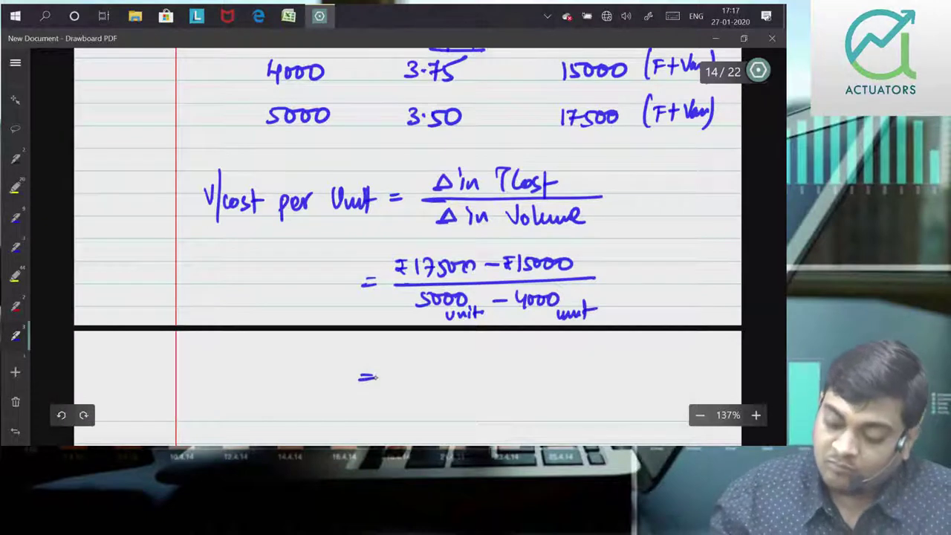
mouse_move(394, 368)
left_mouse_down()
mouse_move(438, 382)
mouse_move(454, 368)
mouse_move(464, 397)
left_mouse_up()
left_click(432, 370)
left_click_drag(477, 369, 521, 382)
left_click_drag(514, 371, 532, 370)
Step: Highlight the ₹2·50/unit answer in yellow, then return to the blue pen
left_click(15, 277)
mouse_move(343, 375)
left_mouse_down()
mouse_move(529, 369)
mouse_move(401, 390)
mouse_move(463, 385)
left_mouse_up()
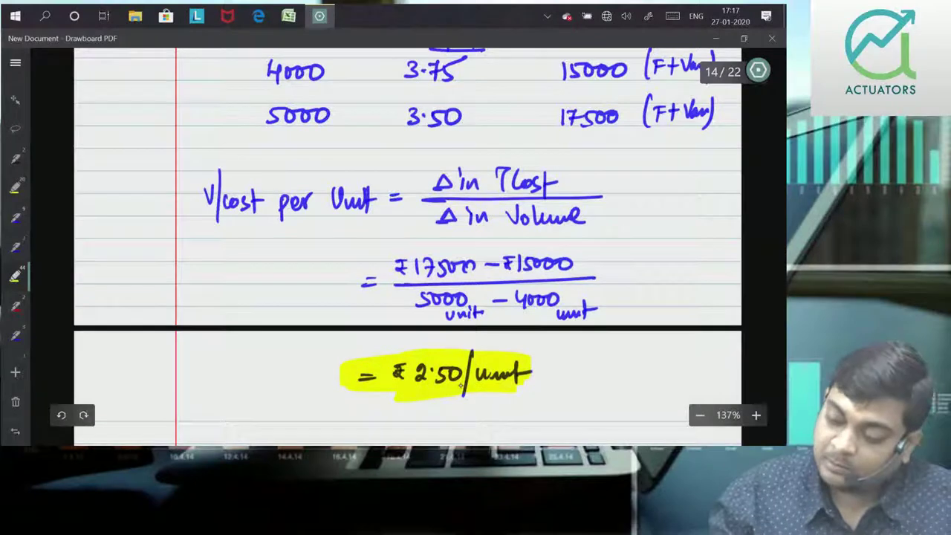
scroll(675, 318, "down", 1)
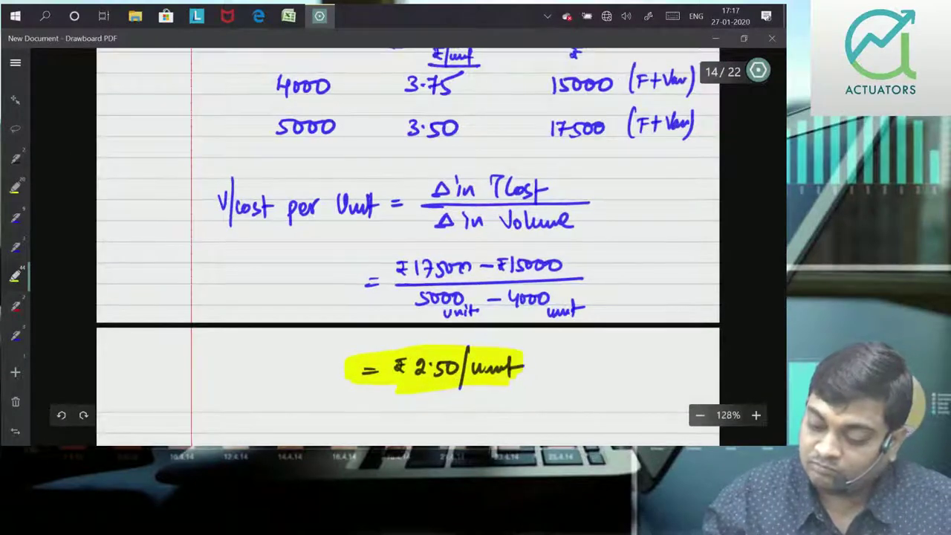
scroll(749, 270, "down", 3)
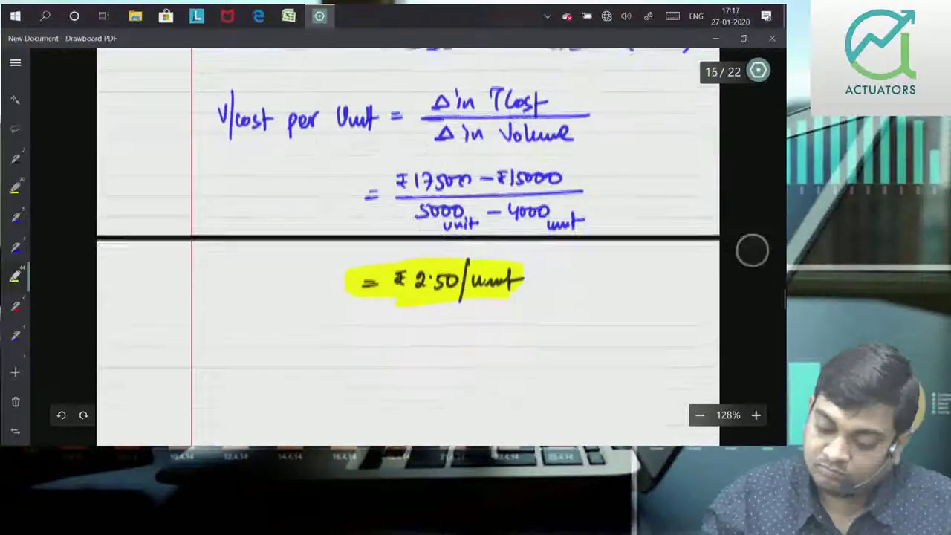
left_click(15, 335)
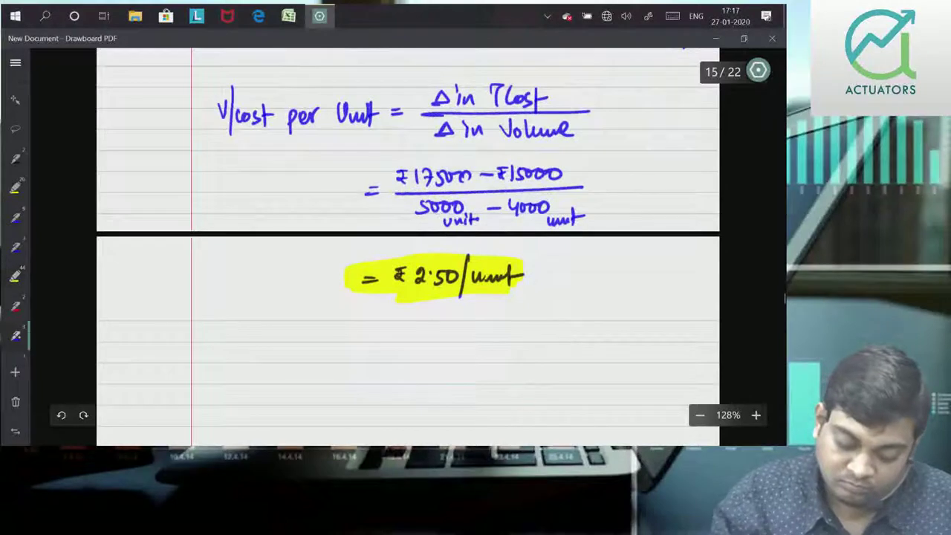
Step: Number the variable-cost working (i) and begin '(ii) Fixed Cost = ₹15000 −'
mouse_move(210, 328)
left_mouse_down()
mouse_move(214, 347)
mouse_move(248, 348)
mouse_move(267, 321)
mouse_move(292, 349)
mouse_move(315, 327)
left_mouse_up()
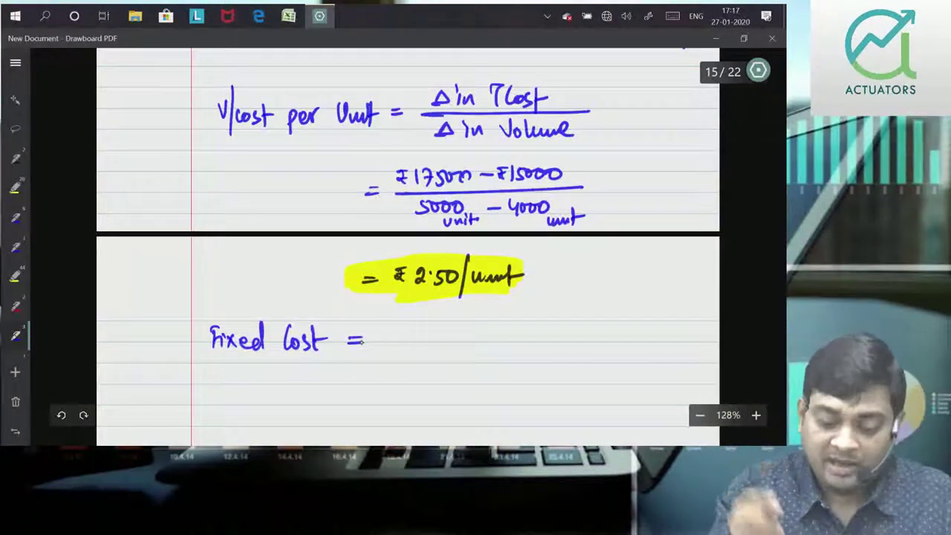
left_click_drag(173, 105, 174, 127)
mouse_move(180, 101)
left_mouse_down()
mouse_move(182, 128)
mouse_move(163, 129)
left_mouse_up()
left_click_drag(178, 331, 185, 346)
mouse_move(190, 319)
left_mouse_down()
mouse_move(195, 354)
mouse_move(168, 352)
left_mouse_up()
left_click_drag(389, 328, 398, 348)
left_click_drag(385, 329, 449, 335)
mouse_move(464, 333)
left_mouse_down()
mouse_move(525, 346)
mouse_move(548, 340)
left_mouse_up()
Step: Complete the fixed cost as (4000×2.50) = ₹5000
left_click_drag(542, 332, 542, 348)
mouse_move(556, 331)
left_mouse_down()
mouse_move(551, 342)
mouse_move(628, 343)
mouse_move(637, 333)
mouse_move(649, 358)
left_mouse_up()
left_click_drag(352, 376, 371, 382)
mouse_move(384, 371)
left_mouse_down()
mouse_move(387, 383)
mouse_move(421, 385)
mouse_move(452, 373)
left_mouse_up()
left_click_drag(467, 372, 466, 373)
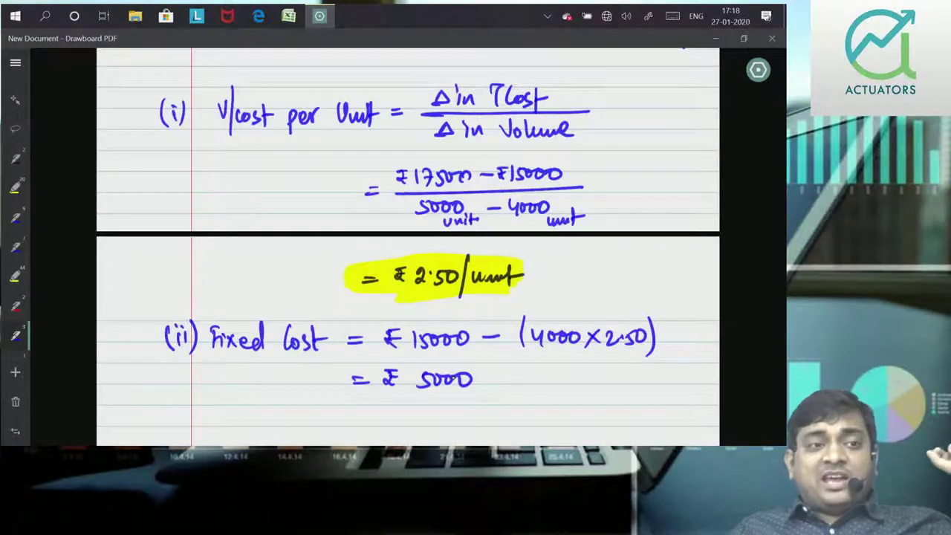
Step: Write the next part label '(iii)' in the left margin below
scroll(408, 246, "down", 2)
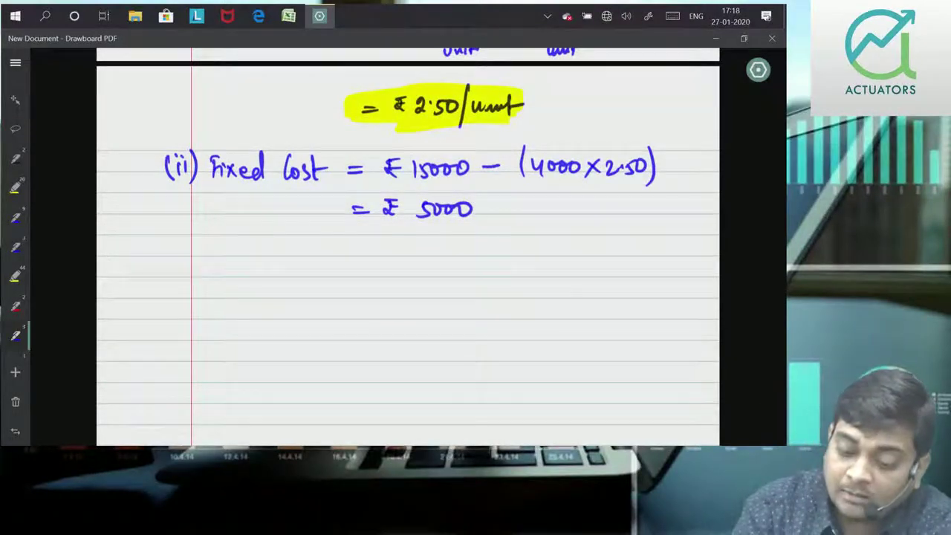
mouse_move(175, 271)
left_mouse_down()
mouse_move(175, 283)
mouse_move(189, 284)
left_mouse_up()
mouse_move(195, 266)
left_mouse_down()
mouse_move(196, 297)
mouse_move(167, 298)
left_mouse_up()
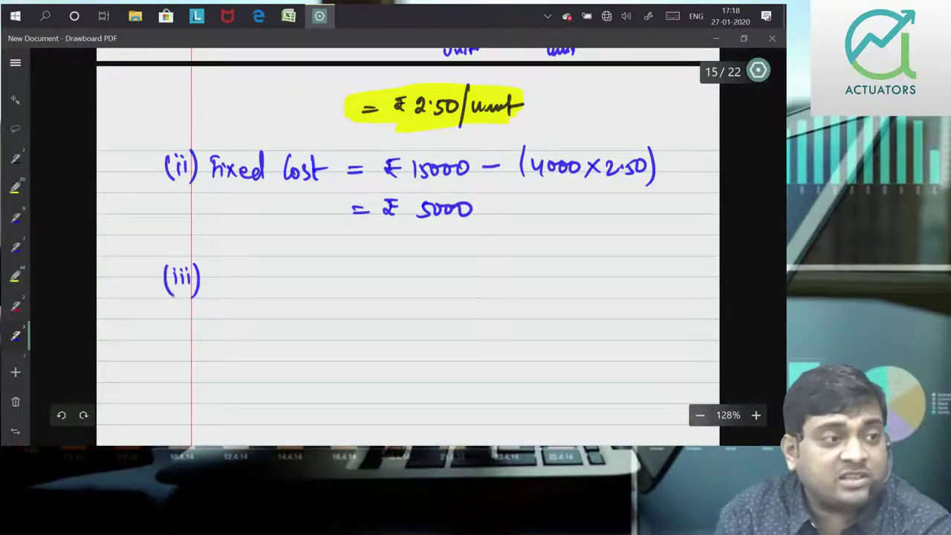
Step: Write 'let SP be x' for part (iii) and underline it
scroll(403, 278, "up", 5)
scroll(404, 278, "down", 4)
scroll(408, 245, "down", 3)
mouse_move(229, 161)
left_mouse_down()
mouse_move(239, 172)
mouse_move(288, 166)
left_mouse_up()
mouse_move(311, 158)
left_mouse_down()
mouse_move(315, 175)
mouse_move(398, 171)
left_mouse_up()
left_click_drag(225, 191, 439, 181)
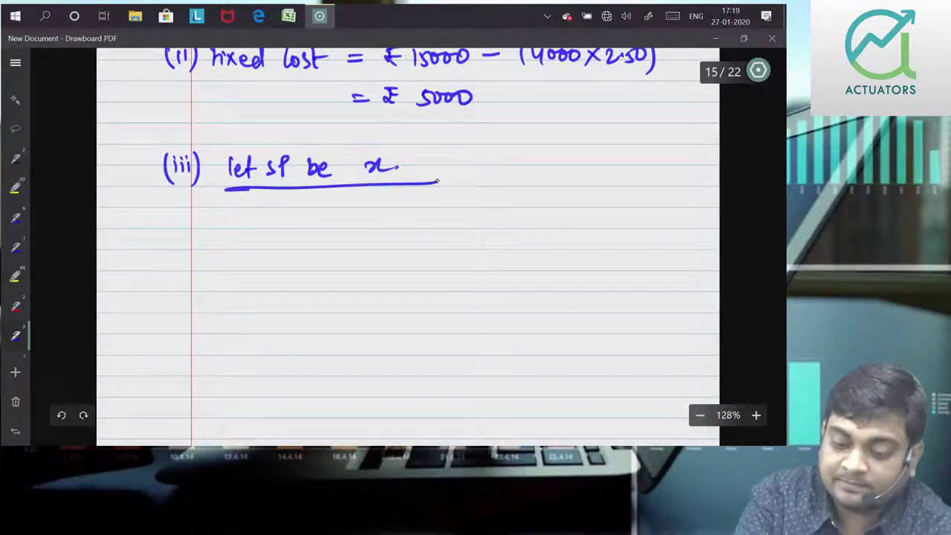
Step: Write the equation 6000x − 6000×2.50 − 5000 = 0, undoing the misplaced 15000
left_click_drag(299, 225, 309, 237)
left_click_drag(310, 225, 321, 237)
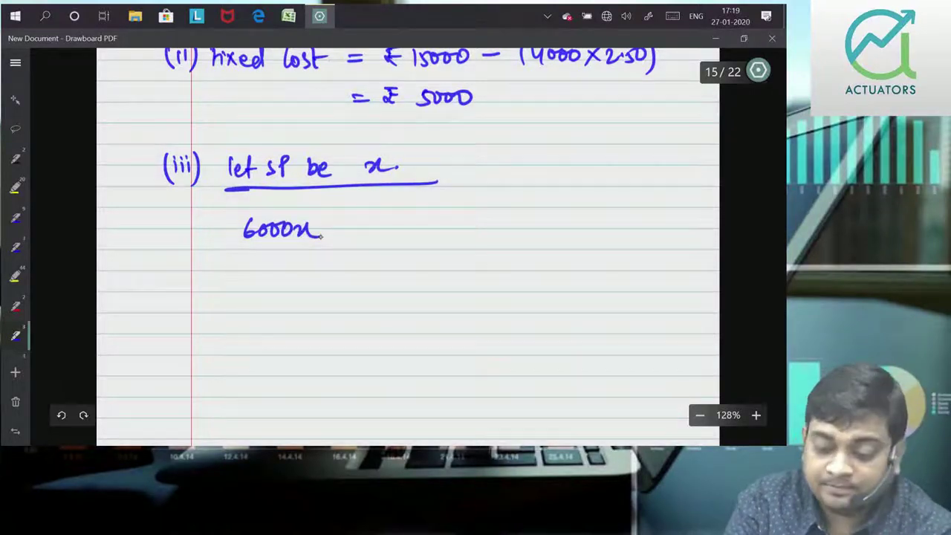
left_click_drag(333, 231, 393, 221)
mouse_move(406, 220)
left_mouse_down()
mouse_move(445, 230)
mouse_move(471, 217)
left_mouse_up()
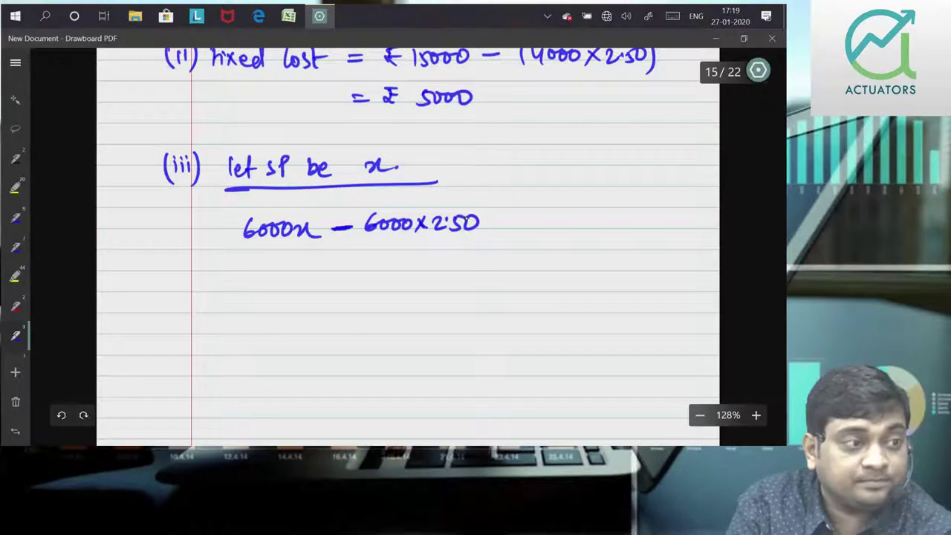
left_click_drag(494, 223, 513, 223)
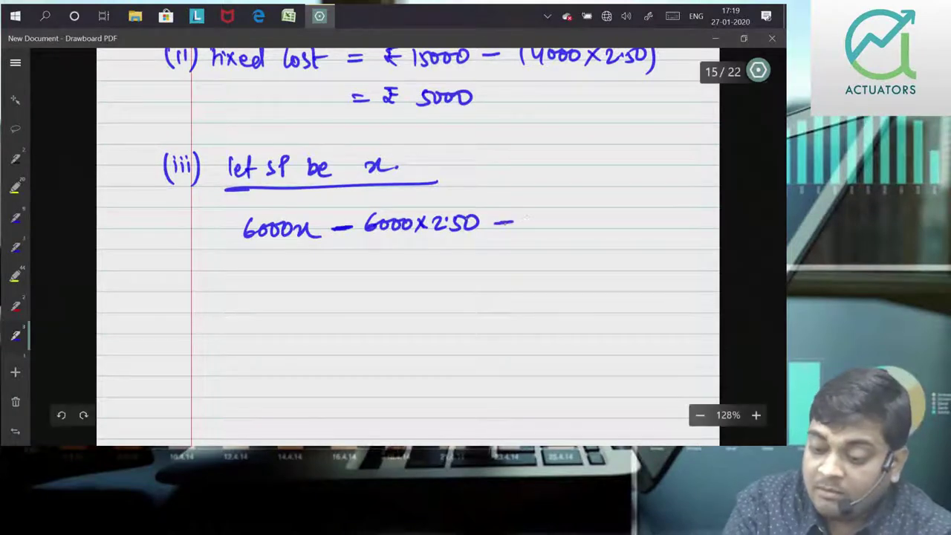
left_click_drag(572, 217, 570, 218)
left_click_drag(583, 217, 581, 218)
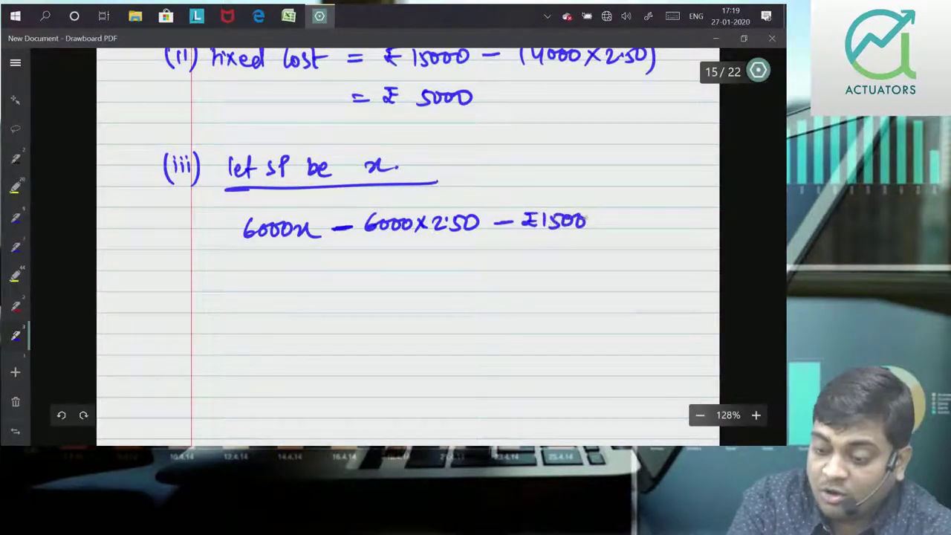
left_click(61, 414)
left_click(61, 415)
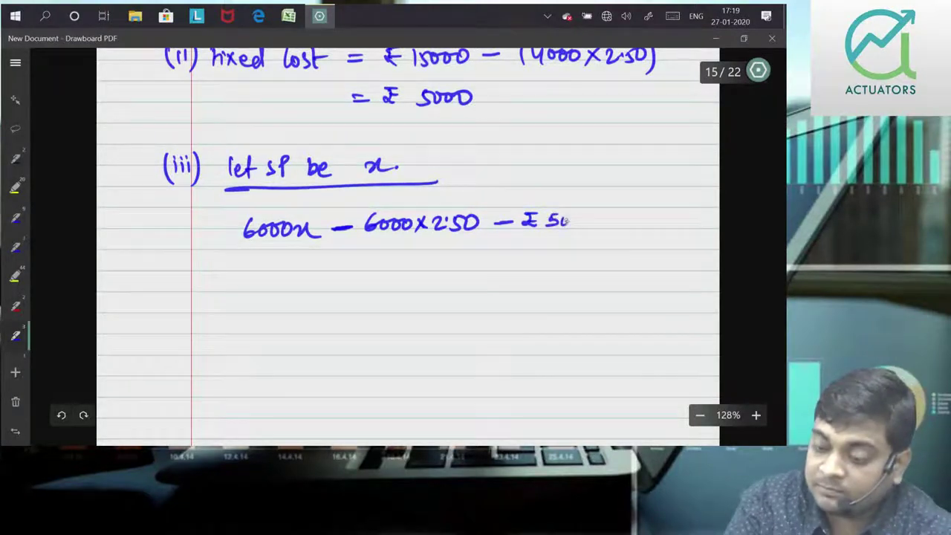
left_click_drag(601, 225, 610, 224)
left_click_drag(628, 212, 628, 213)
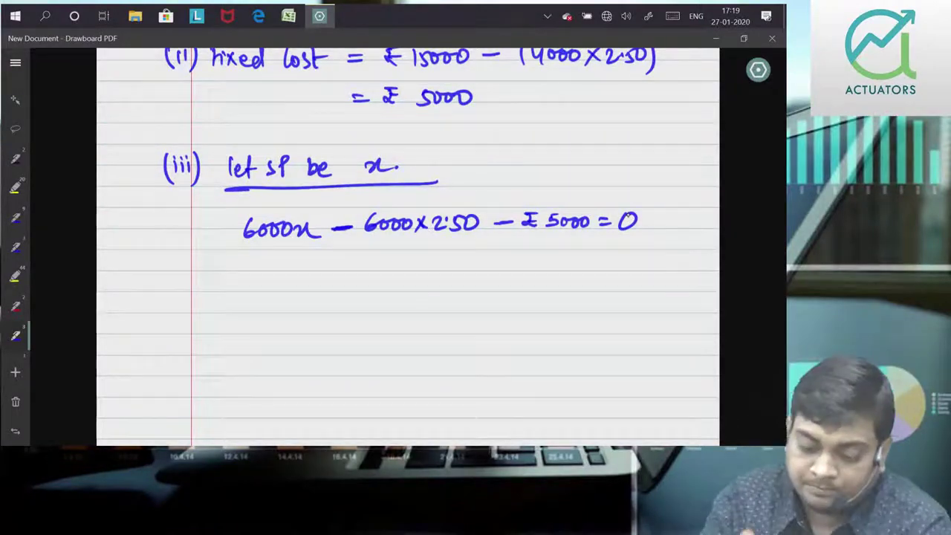
Step: Continue on the next line with 'or, 6000x = 20000'
left_click_drag(238, 290, 251, 290)
left_click_drag(256, 291, 251, 304)
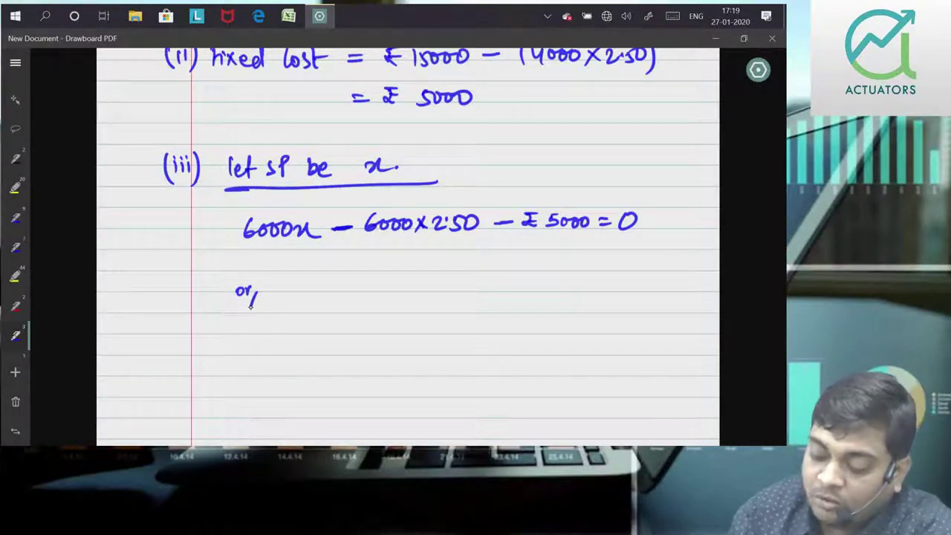
left_click_drag(341, 332, 341, 387)
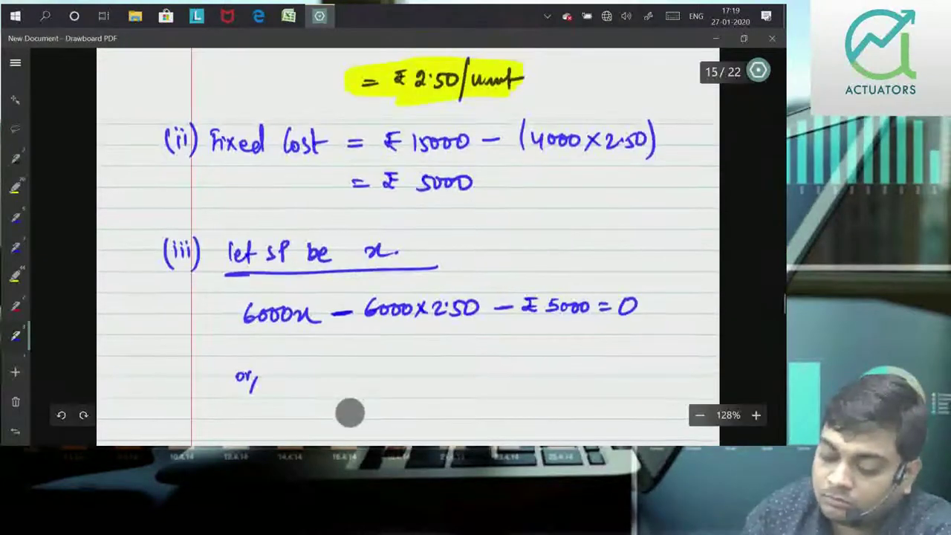
mouse_move(341, 387)
left_mouse_down()
mouse_move(341, 404)
mouse_move(325, 311)
left_mouse_up()
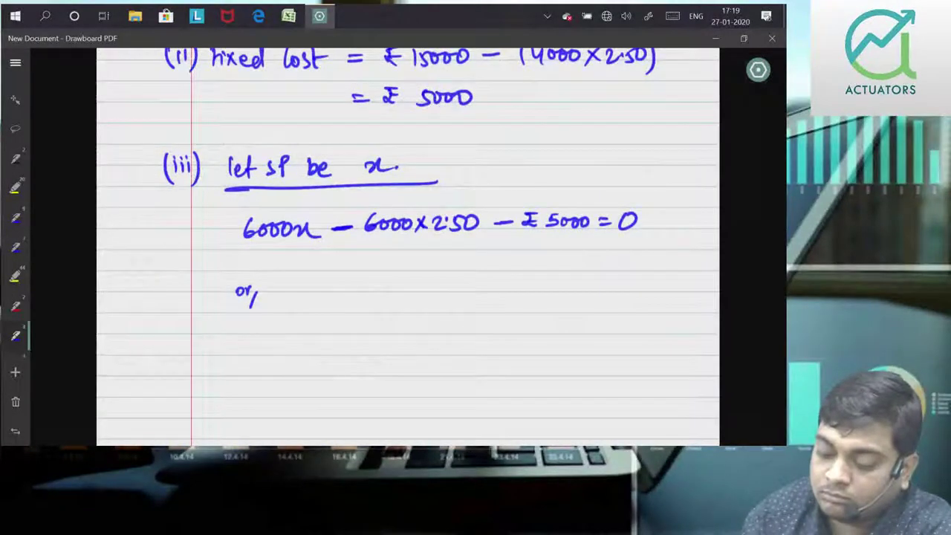
mouse_move(277, 279)
left_mouse_down()
mouse_move(275, 293)
mouse_move(318, 299)
left_mouse_up()
mouse_move(325, 282)
left_mouse_down()
mouse_move(315, 301)
mouse_move(360, 288)
left_mouse_up()
left_click_drag(345, 295, 363, 294)
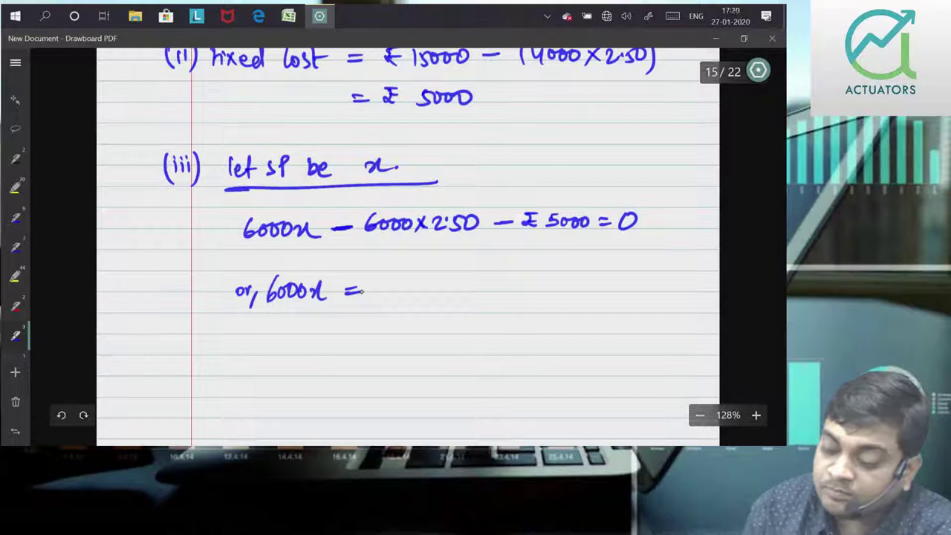
mouse_move(384, 284)
left_mouse_down()
mouse_move(393, 295)
mouse_move(407, 283)
mouse_move(431, 284)
left_mouse_up()
left_click_drag(453, 279, 450, 280)
Step: Write 'or, x = 20000/6000 = 3.35' as the final line
left_click_drag(264, 351, 262, 352)
left_click_drag(269, 359, 275, 351)
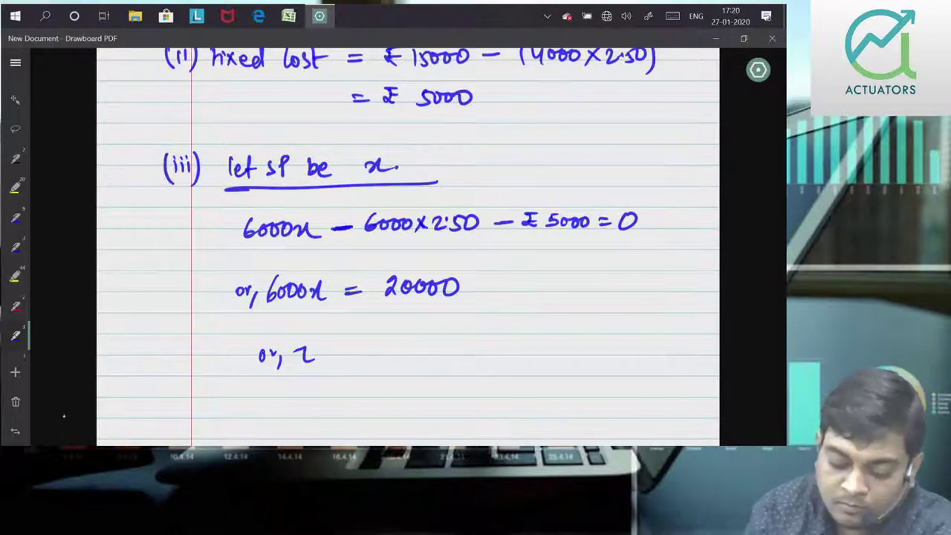
left_click(62, 416)
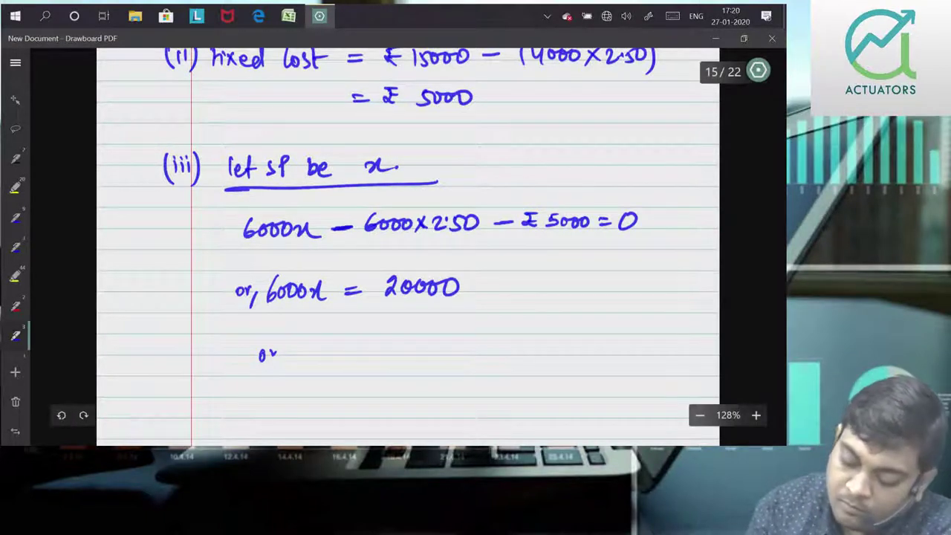
mouse_move(276, 352)
left_mouse_down()
mouse_move(312, 364)
mouse_move(300, 365)
left_mouse_up()
left_click_drag(328, 354, 339, 354)
left_click_drag(327, 362, 401, 352)
left_click_drag(416, 340, 424, 343)
mouse_move(358, 359)
left_mouse_down()
mouse_move(442, 354)
mouse_move(391, 366)
left_mouse_up()
left_click_drag(406, 364, 479, 350)
mouse_move(466, 356)
left_mouse_down()
mouse_move(515, 346)
mouse_move(520, 356)
left_mouse_up()
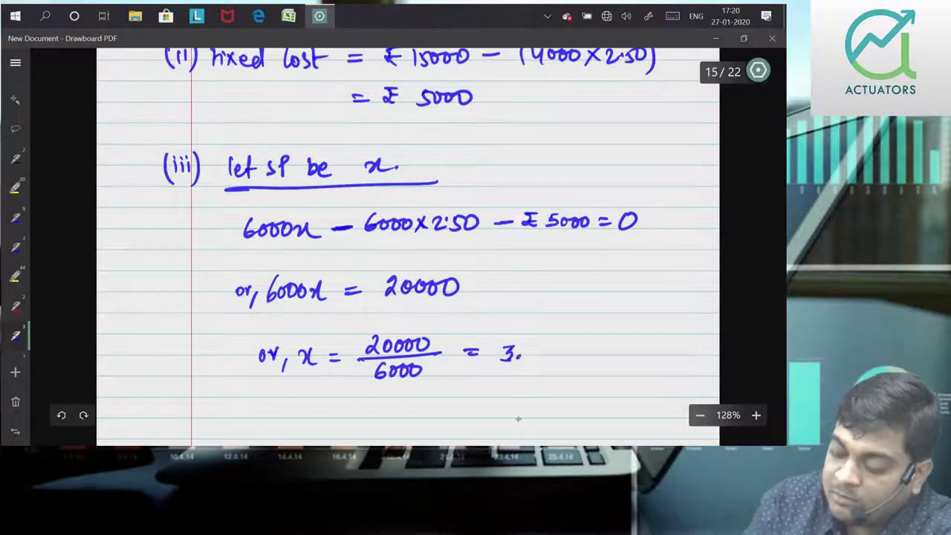
left_click_drag(529, 348, 549, 360)
left_click(547, 355)
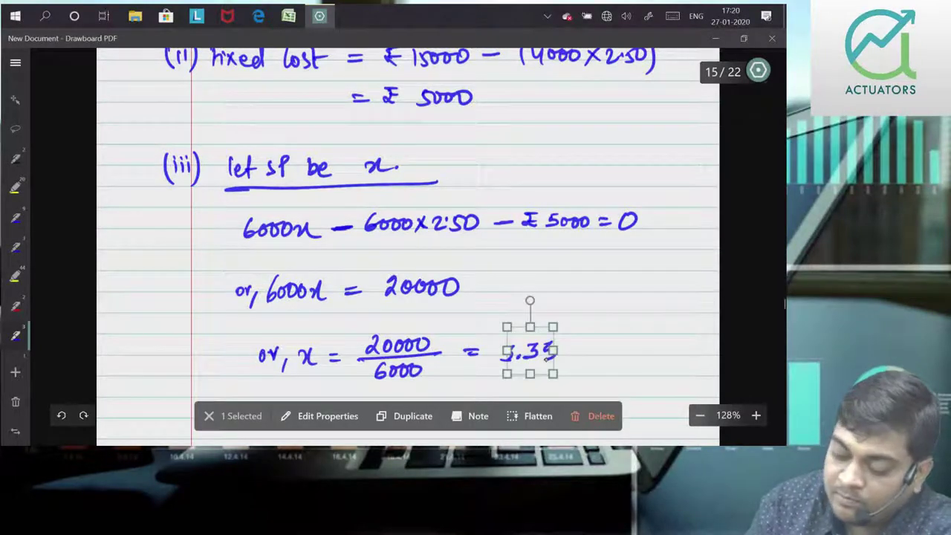
left_click(234, 417)
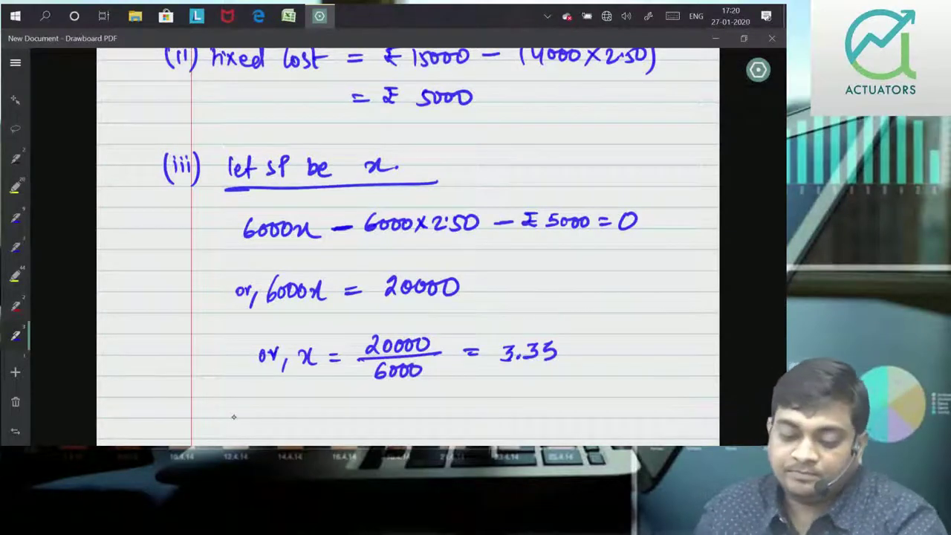
left_click_drag(657, 375, 662, 279)
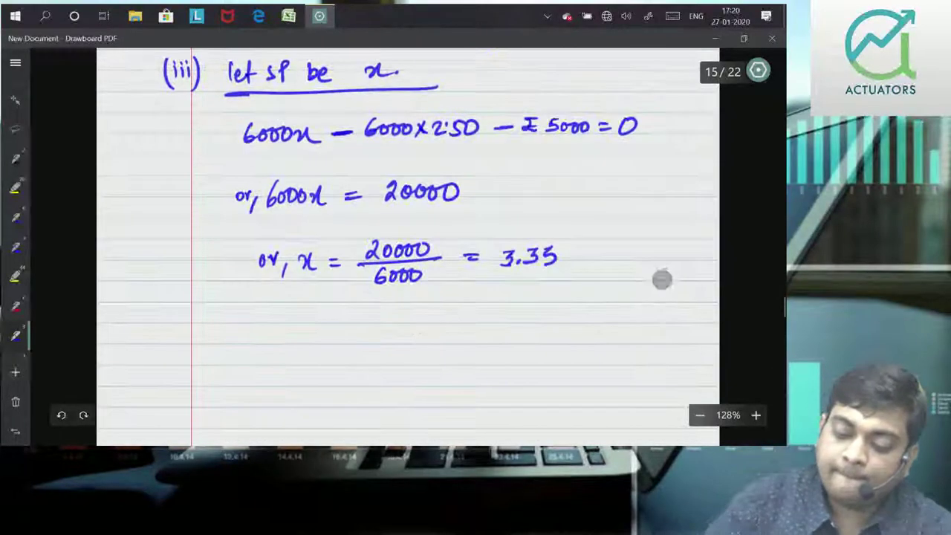
Step: Write 'SP/unit 3.33' below the answer, undoing the misdrawn strokes
left_click_drag(255, 329, 260, 318)
left_click_drag(256, 329, 199, 329)
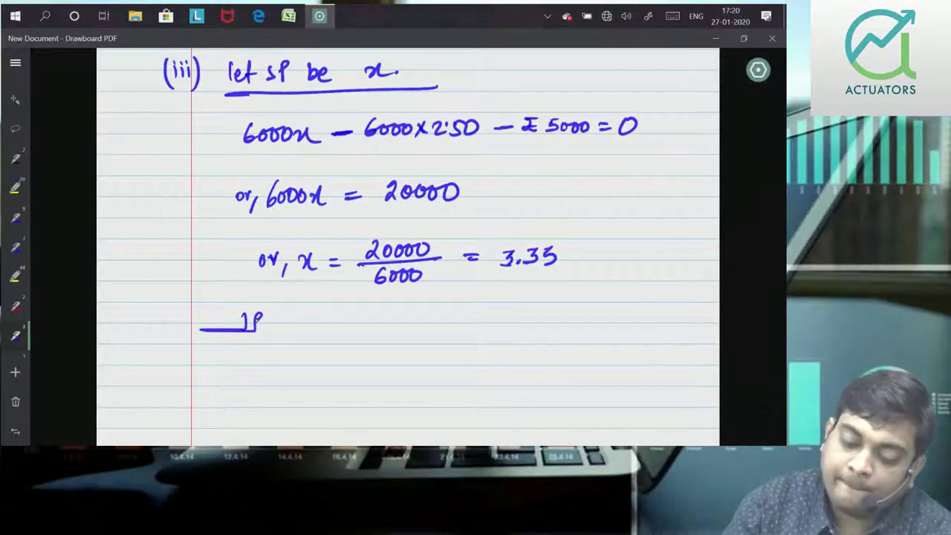
left_click(60, 414)
left_click(61, 414)
left_click_drag(248, 324, 238, 331)
left_click_drag(255, 318, 270, 349)
left_click_drag(282, 321, 321, 339)
left_click_drag(374, 297, 383, 309)
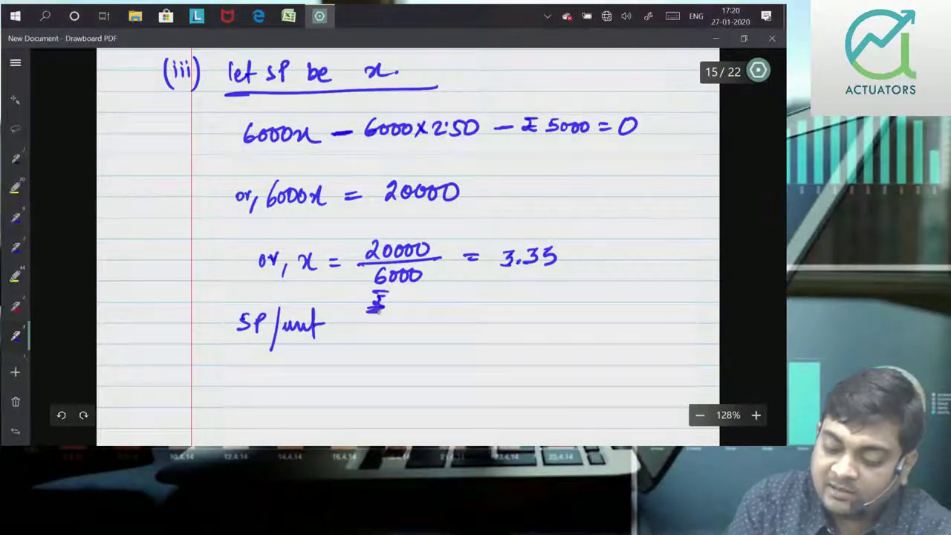
left_click(62, 415)
left_click(61, 415)
left_click_drag(367, 296, 397, 309)
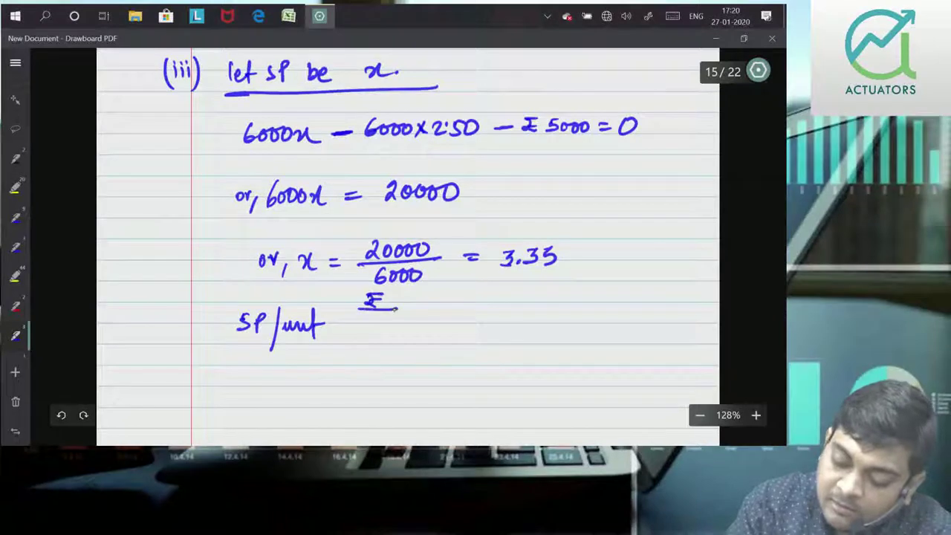
left_click_drag(399, 320, 410, 330)
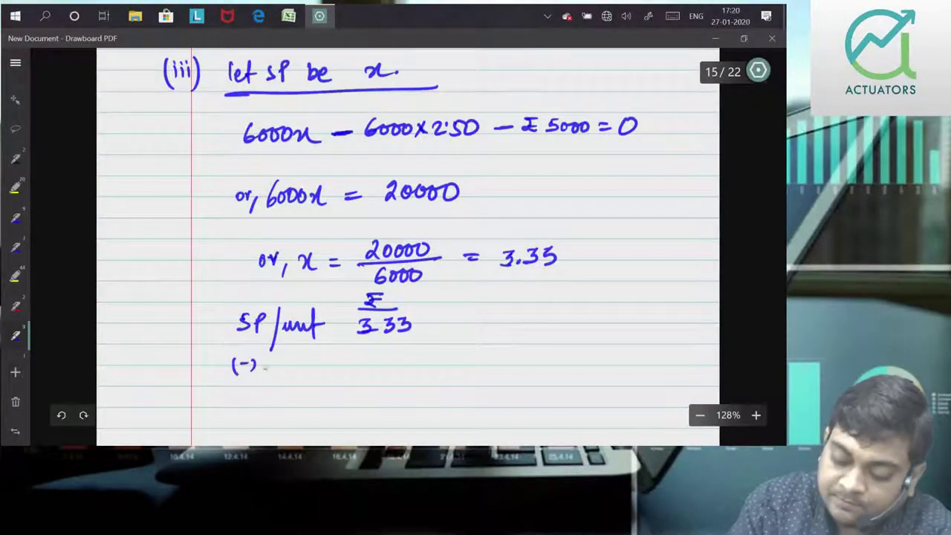
Step: Subtract '(-) V cost/unit (2.50)', rule two lines, and write 'C/unit 0.83'
mouse_move(288, 362)
left_mouse_down()
mouse_move(306, 366)
mouse_move(302, 385)
left_mouse_up()
mouse_move(309, 368)
left_mouse_down()
mouse_move(368, 373)
mouse_move(405, 354)
mouse_move(356, 376)
left_mouse_up()
left_click(376, 364)
left_click_drag(415, 342, 416, 373)
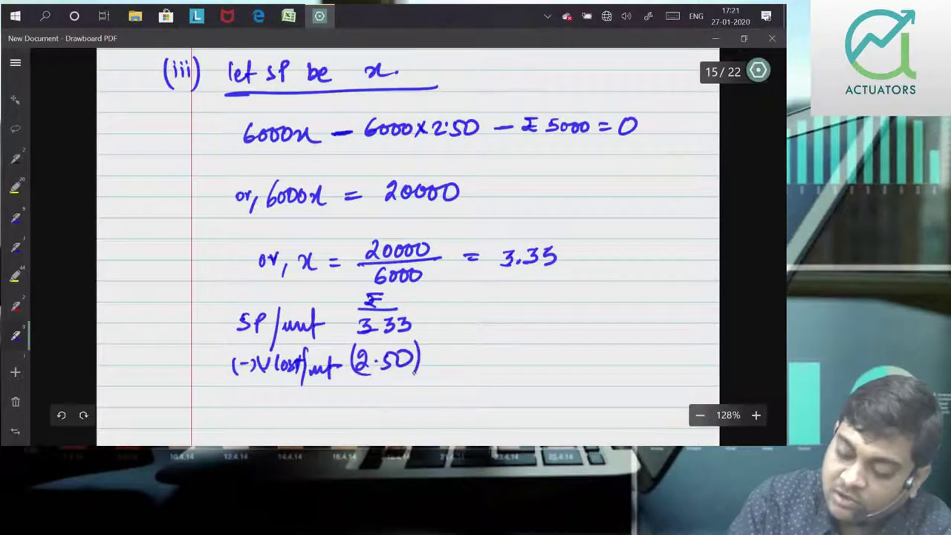
left_click_drag(360, 396, 439, 394)
left_click_drag(355, 425, 460, 424)
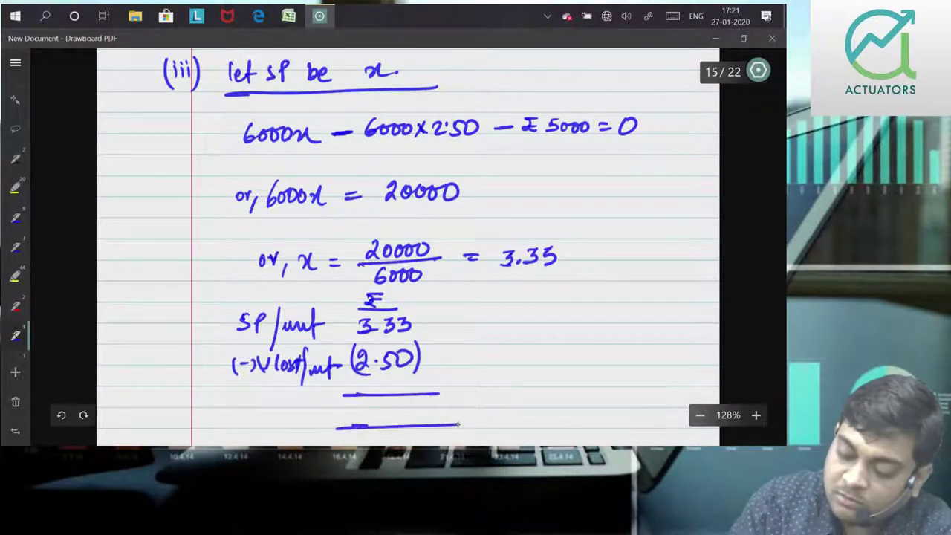
left_click_drag(260, 416, 274, 417)
mouse_move(275, 395)
left_mouse_down()
mouse_move(271, 428)
mouse_move(398, 402)
mouse_move(408, 420)
left_mouse_up()
left_click(380, 412)
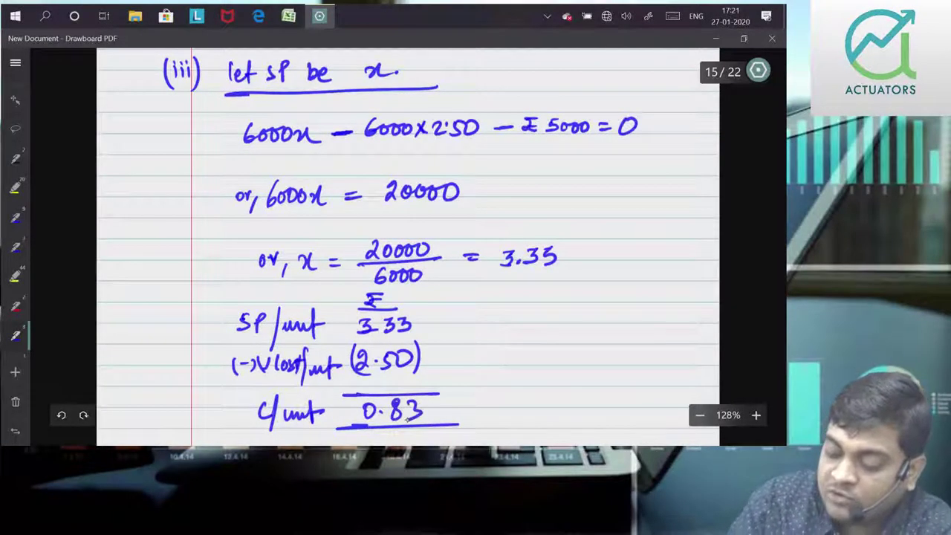
Step: Draw a vertical divider beside the working and write 0.83 to its right
left_click_drag(488, 292, 498, 445)
left_click(535, 335)
left_click_drag(523, 320, 564, 336)
Step: Complete the fraction 0.83/3.33 and multiply it by 100
left_click_drag(508, 349, 582, 344)
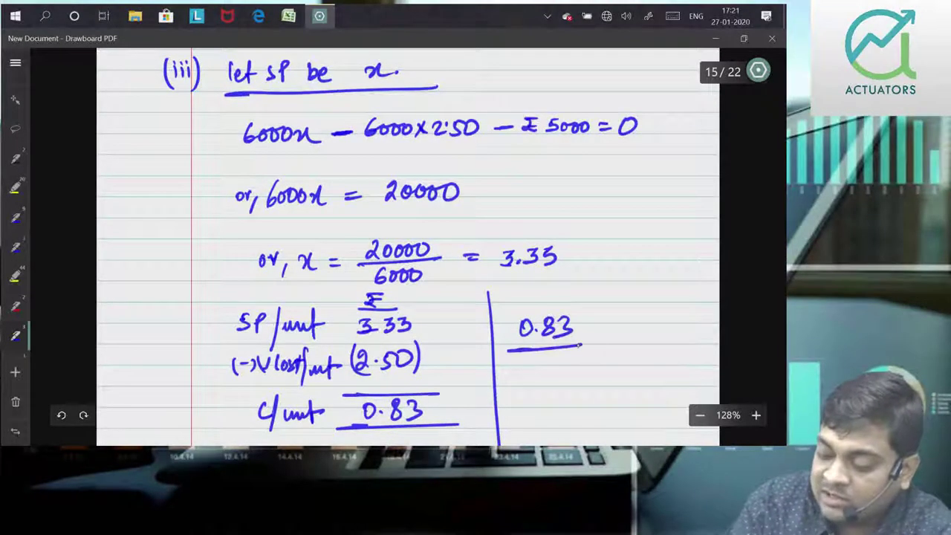
mouse_move(524, 363)
left_mouse_down()
mouse_move(526, 377)
mouse_move(569, 379)
left_mouse_up()
left_click(550, 377)
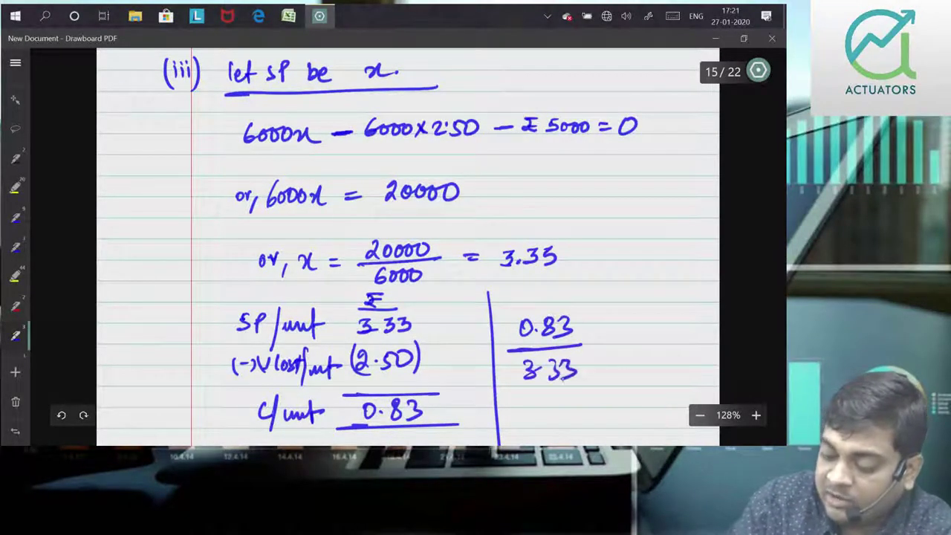
left_click_drag(593, 336, 604, 348)
mouse_move(603, 337)
left_mouse_down()
mouse_move(593, 348)
mouse_move(615, 348)
mouse_move(624, 336)
left_mouse_up()
left_click_drag(637, 335, 636, 336)
left_click_drag(503, 296, 504, 312)
Step: Add an underlined 'P/V ratio' heading, conclude '= 25% (approx)', and highlight x = 3.33 yellow
left_click_drag(510, 298, 557, 300)
left_click(562, 298)
left_click_drag(498, 317, 584, 303)
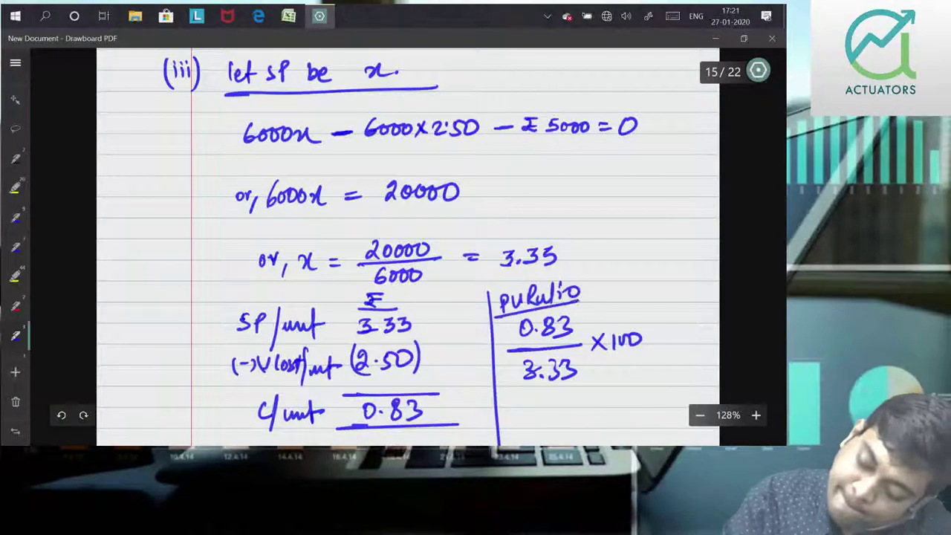
left_click_drag(496, 355, 506, 354)
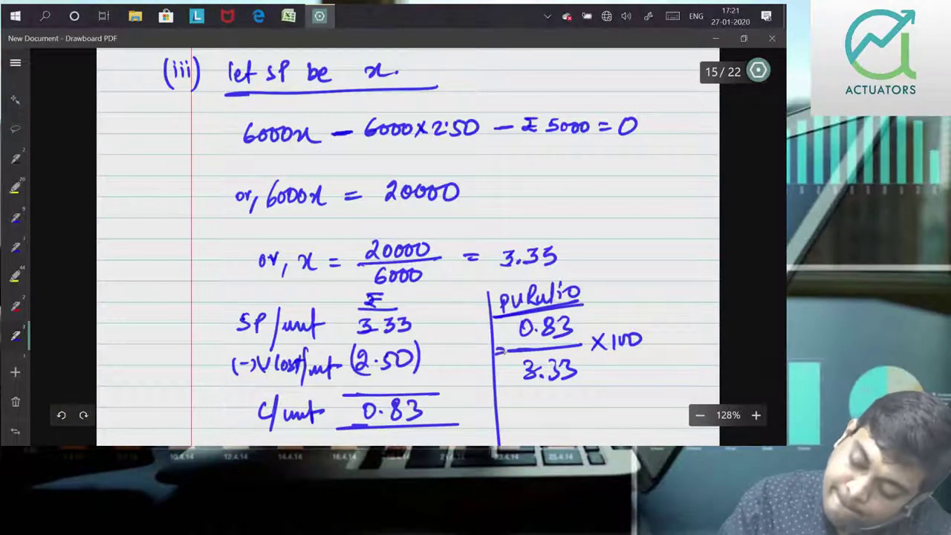
left_click_drag(515, 414, 529, 414)
left_click_drag(516, 421, 532, 420)
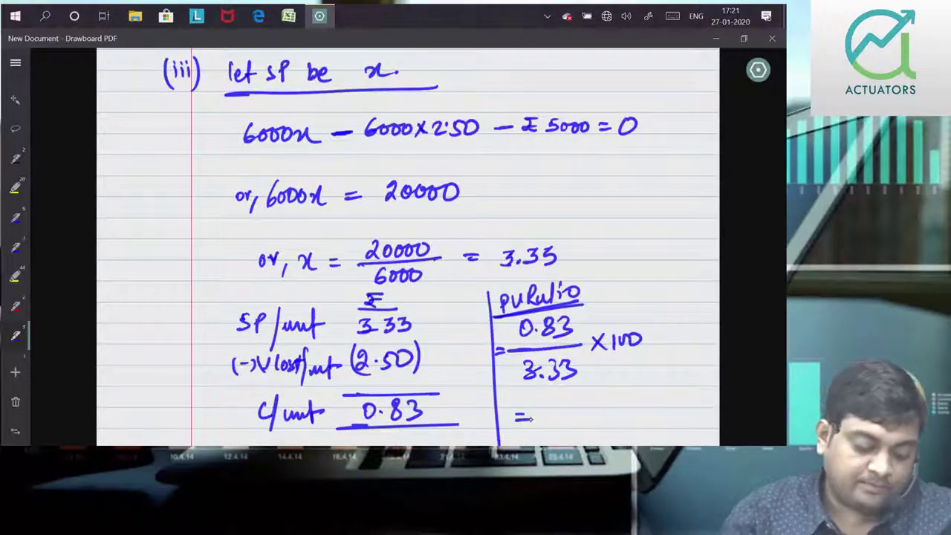
mouse_move(559, 408)
left_mouse_down()
mouse_move(555, 421)
mouse_move(572, 426)
mouse_move(576, 405)
mouse_move(608, 424)
mouse_move(625, 420)
left_mouse_up()
mouse_move(630, 404)
left_mouse_down()
mouse_move(632, 425)
mouse_move(644, 426)
mouse_move(685, 410)
left_mouse_up()
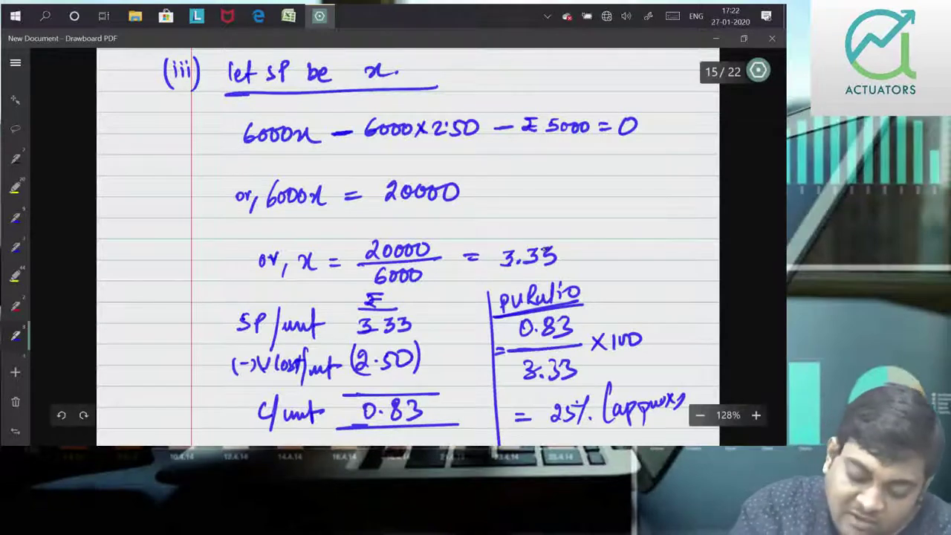
left_click(15, 276)
mouse_move(557, 271)
left_mouse_down()
mouse_move(512, 260)
mouse_move(520, 237)
mouse_move(492, 256)
left_mouse_up()
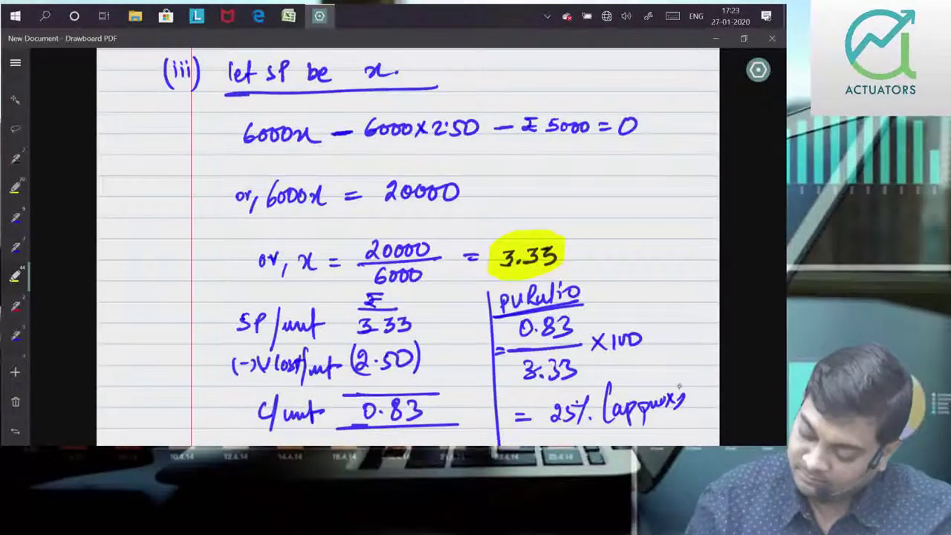
Step: Highlight the end of the 25% (approx) result and scroll to the blank ruled lines below
left_click_drag(679, 378, 673, 419)
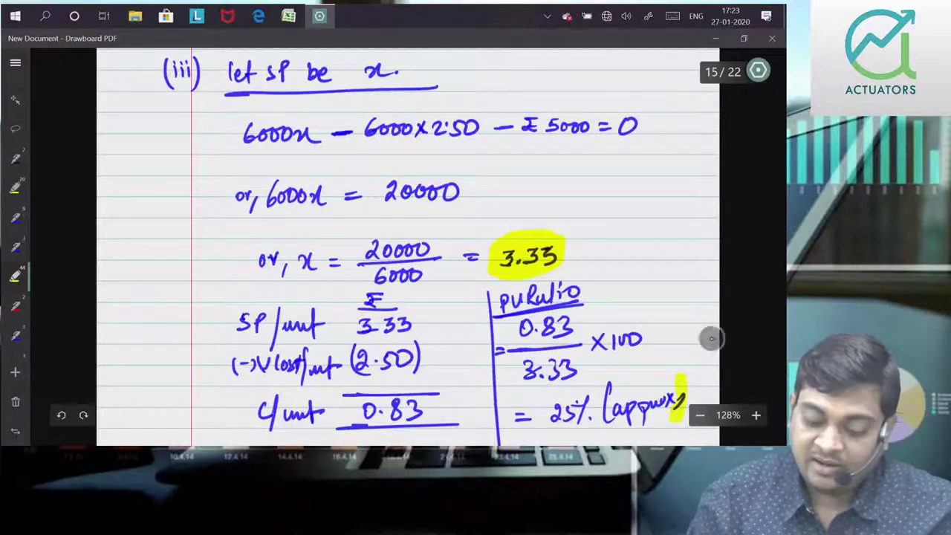
scroll(692, 364, "up", 10)
scroll(679, 289, "down", 15)
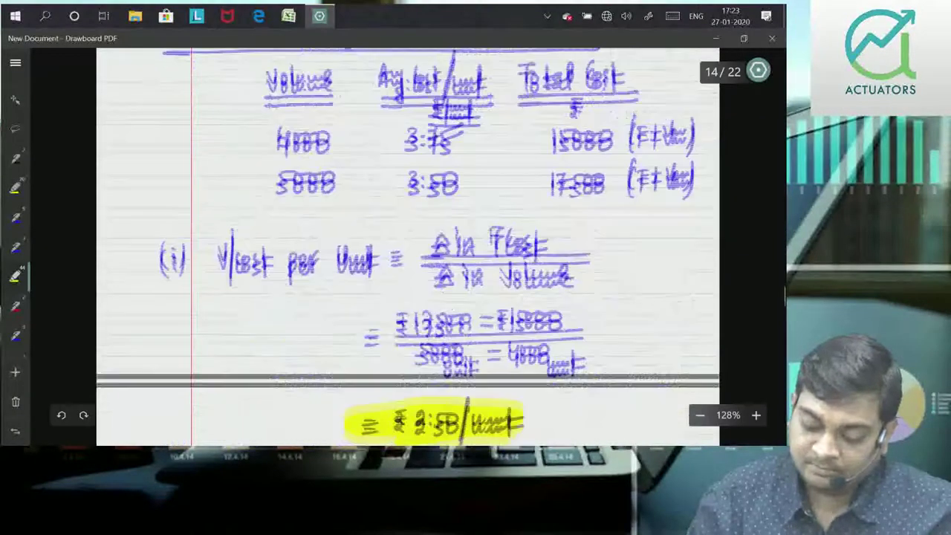
scroll(673, 318, "down", 3)
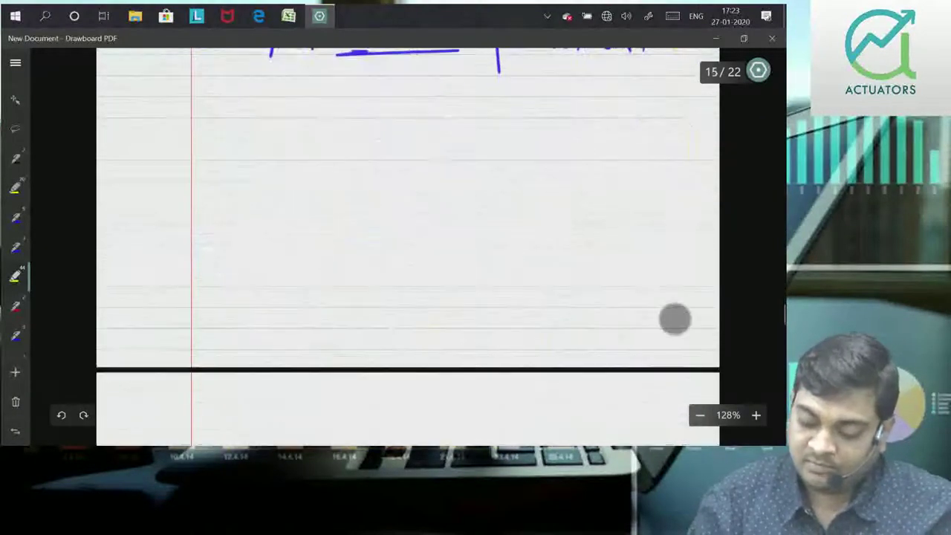
scroll(389, 274, "up", 2)
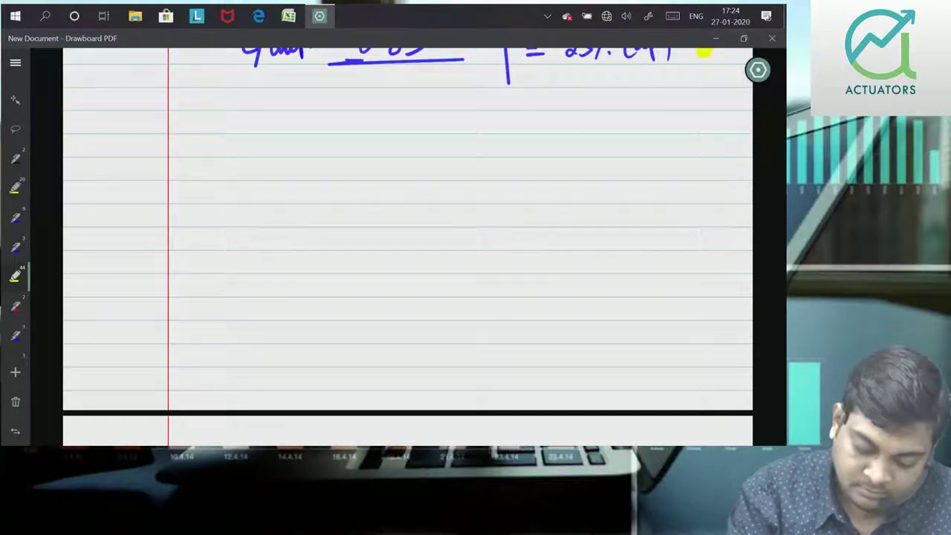
left_click(15, 247)
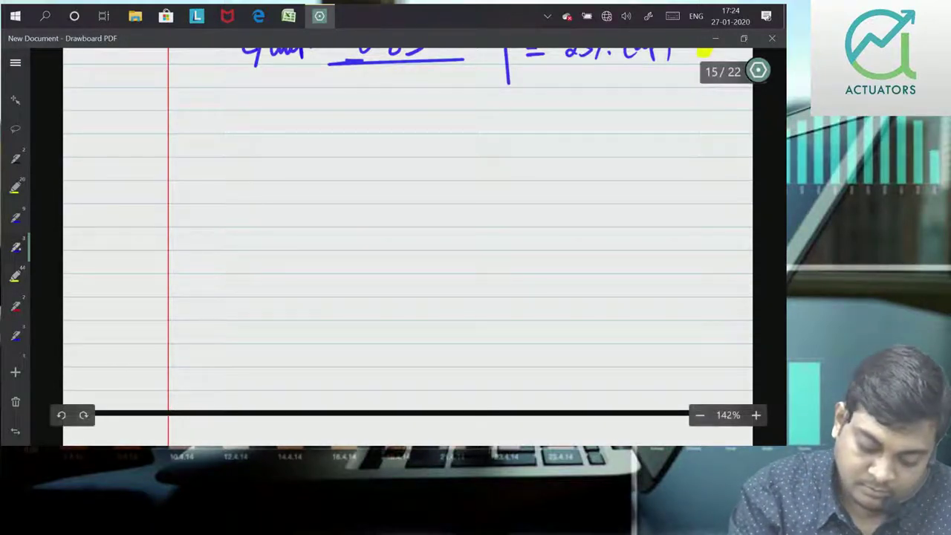
Step: Handwrite 'Answer to Question No. 2(a)' in blue ink and underline it
mouse_move(179, 131)
left_mouse_down()
mouse_move(242, 119)
mouse_move(272, 131)
mouse_move(306, 108)
left_mouse_up()
mouse_move(297, 108)
left_mouse_down()
mouse_move(297, 135)
mouse_move(304, 117)
mouse_move(372, 132)
left_mouse_up()
left_click(61, 415)
left_click(61, 415)
left_click(61, 415)
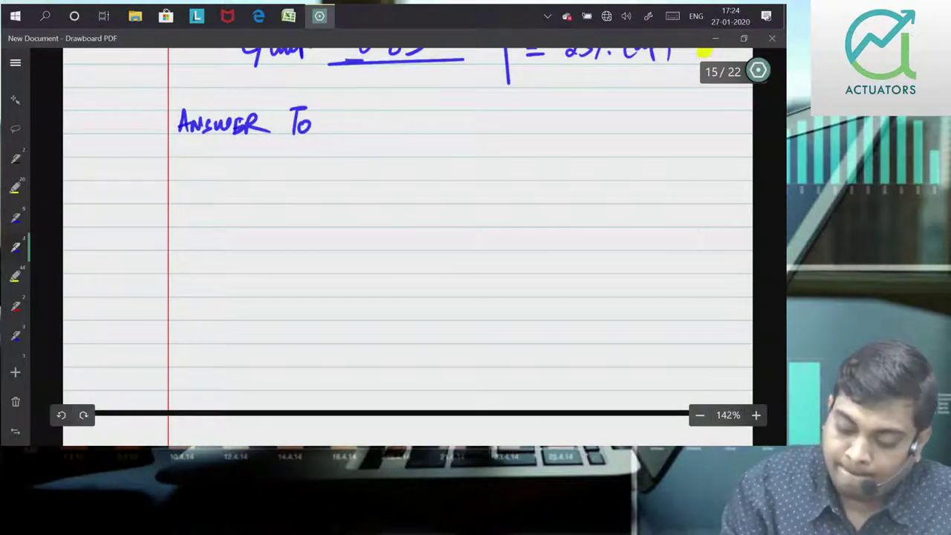
left_click_drag(335, 111, 342, 141)
mouse_move(336, 137)
left_mouse_down()
mouse_move(373, 116)
mouse_move(383, 134)
mouse_move(452, 132)
mouse_move(465, 106)
mouse_move(509, 130)
mouse_move(532, 130)
left_mouse_up()
left_click(484, 125)
left_click_drag(538, 103, 541, 134)
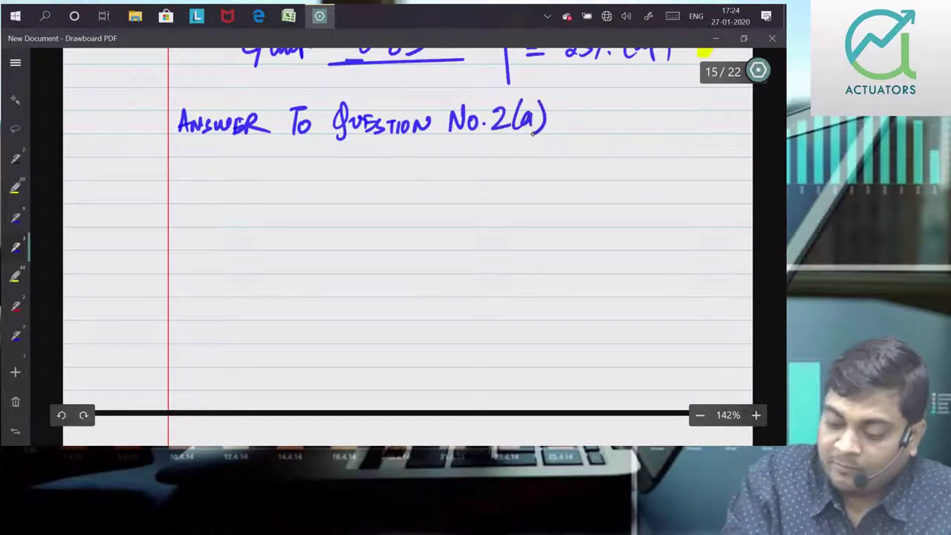
left_click_drag(157, 146, 598, 140)
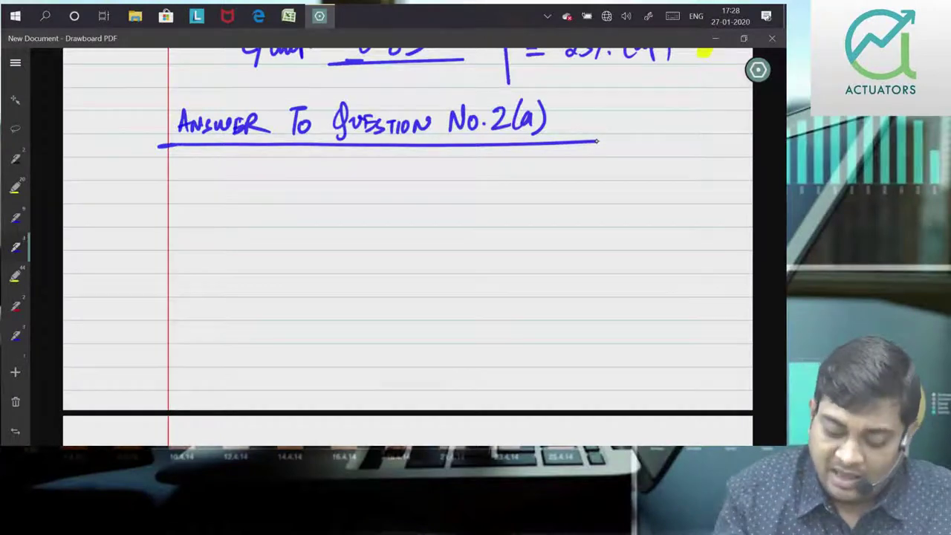
Step: Sketch the purchase diagram: arrows labelled 30 and 20 around a box
mouse_move(214, 246)
left_mouse_down()
mouse_move(408, 238)
mouse_move(394, 255)
left_mouse_up()
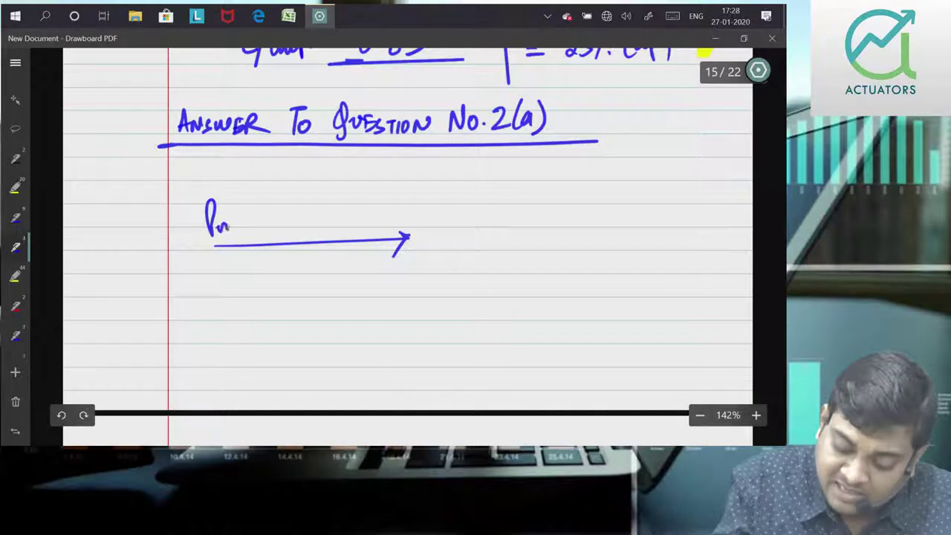
left_click_drag(418, 251, 231, 301)
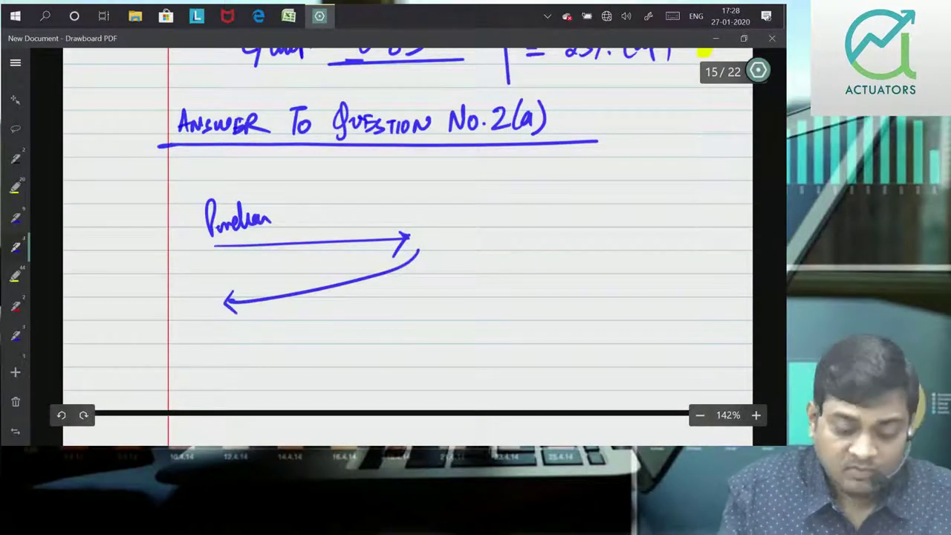
left_click_drag(260, 276, 270, 282)
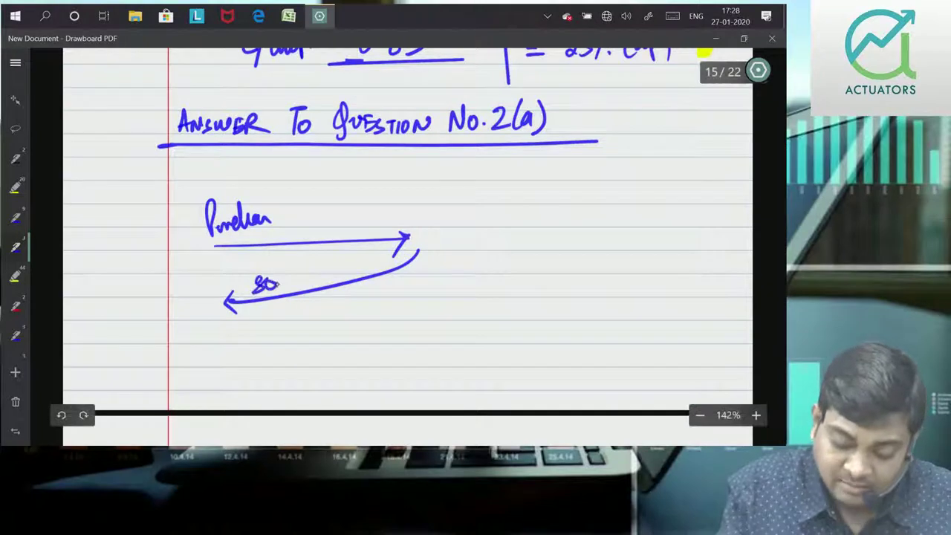
left_click(61, 415)
left_click(61, 416)
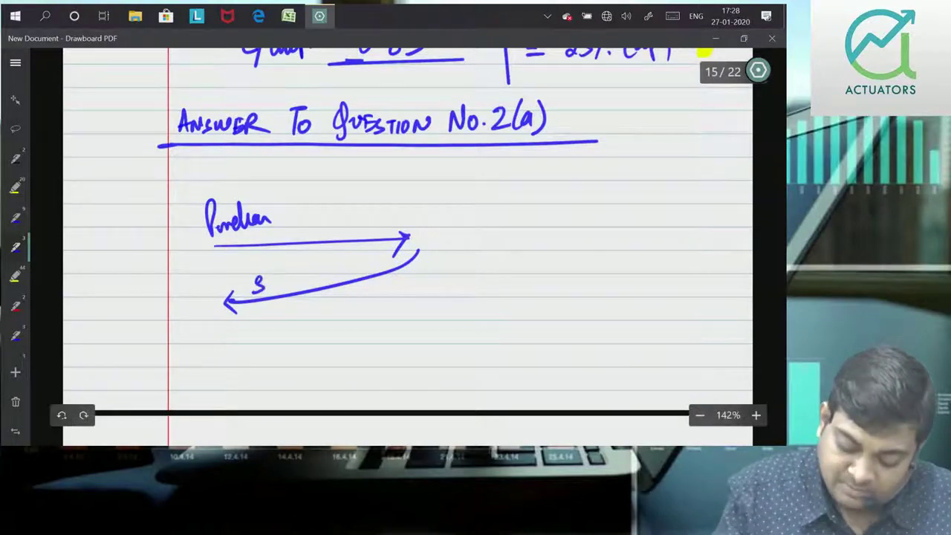
left_click(61, 416)
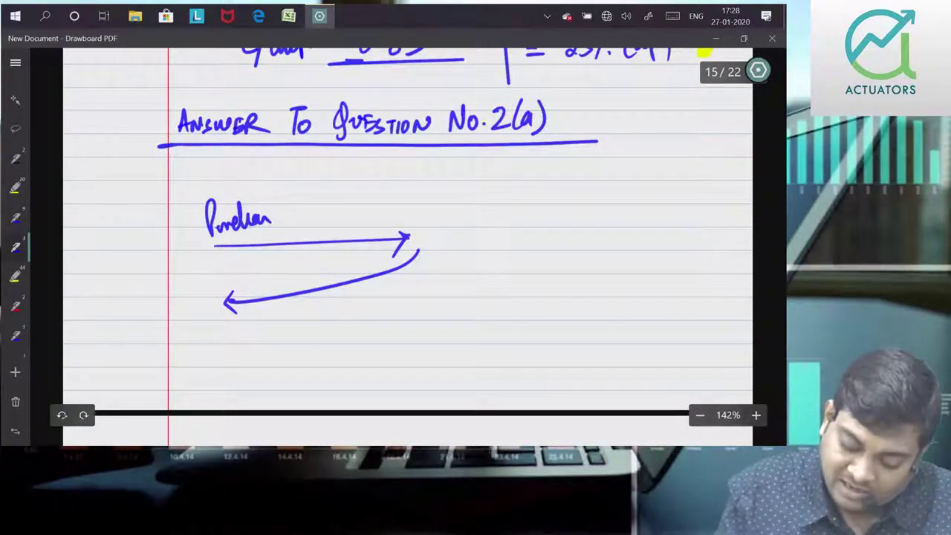
left_click_drag(283, 272, 281, 273)
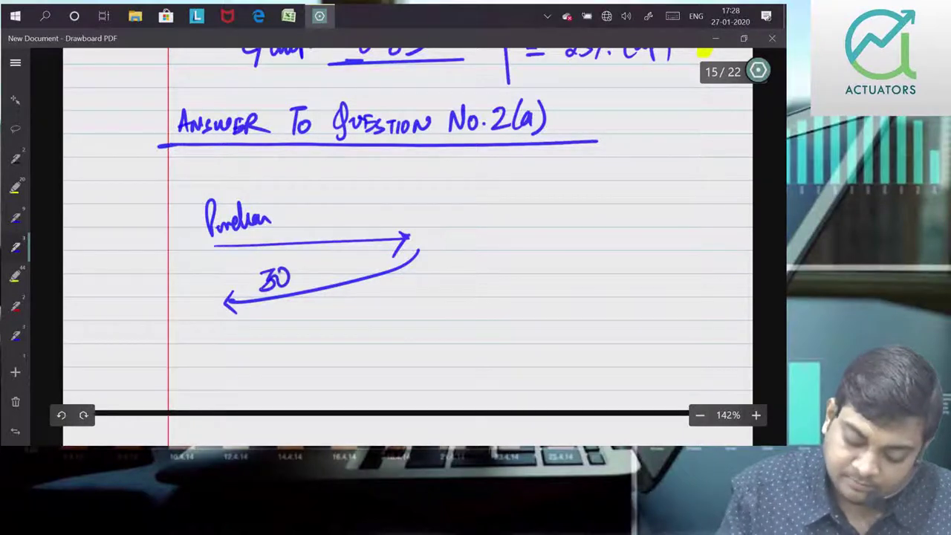
left_click(60, 416)
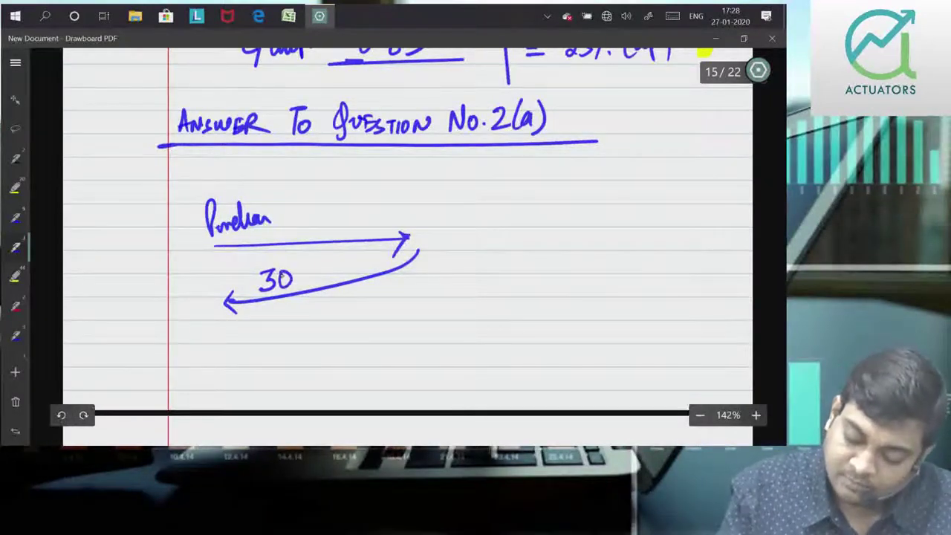
left_click_drag(426, 216, 422, 283)
left_click_drag(483, 200, 438, 293)
left_click_drag(424, 203, 520, 197)
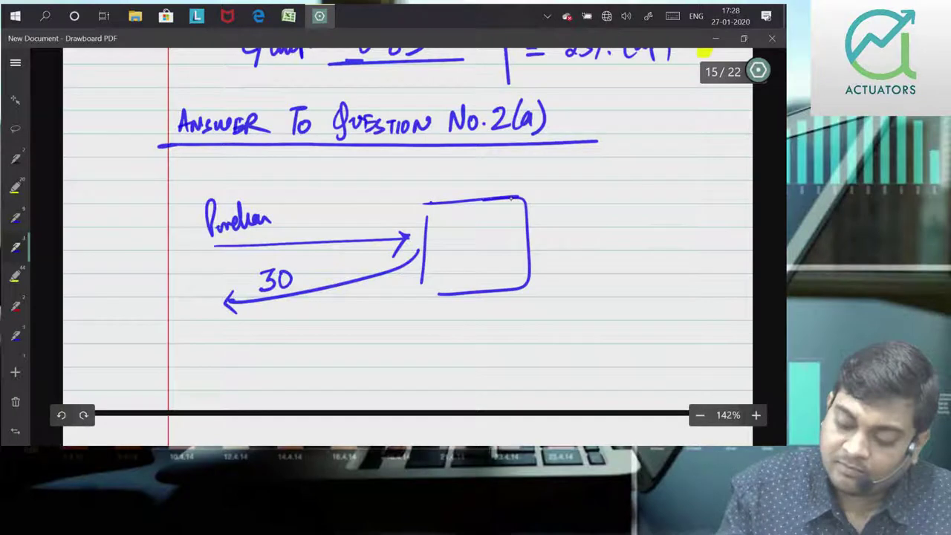
mouse_move(539, 253)
left_mouse_down()
mouse_move(622, 233)
mouse_move(611, 271)
left_mouse_up()
left_click_drag(624, 254, 622, 255)
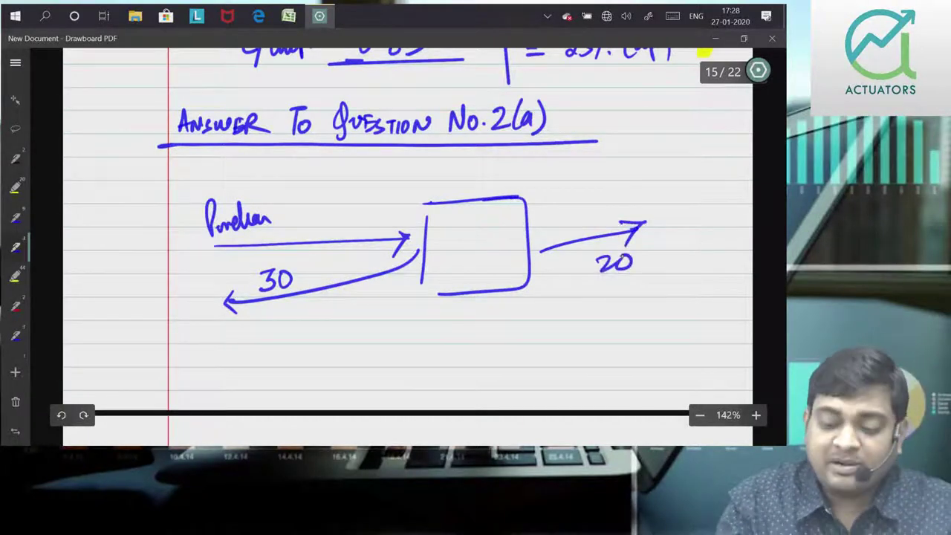
left_click_drag(244, 188, 293, 202)
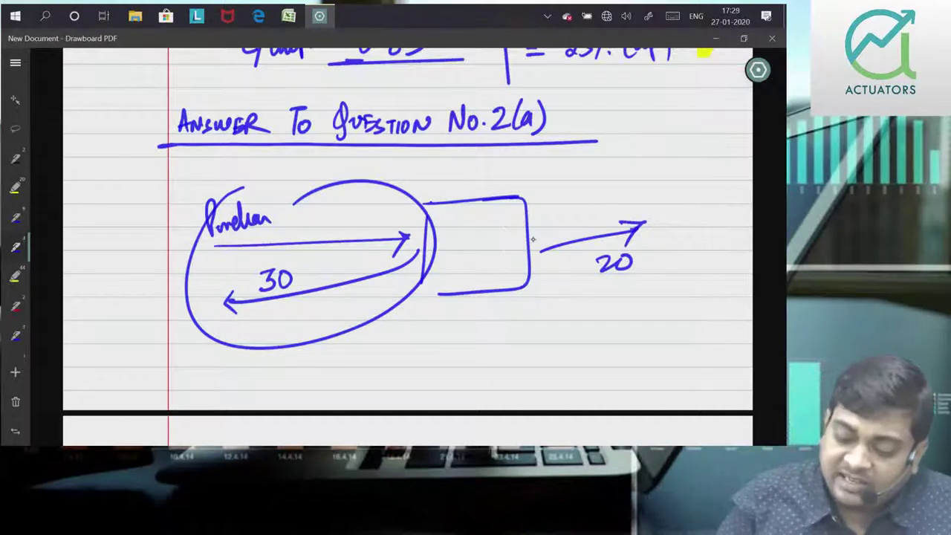
Step: Select all the diagram's ink strokes and delete them
left_click(331, 260)
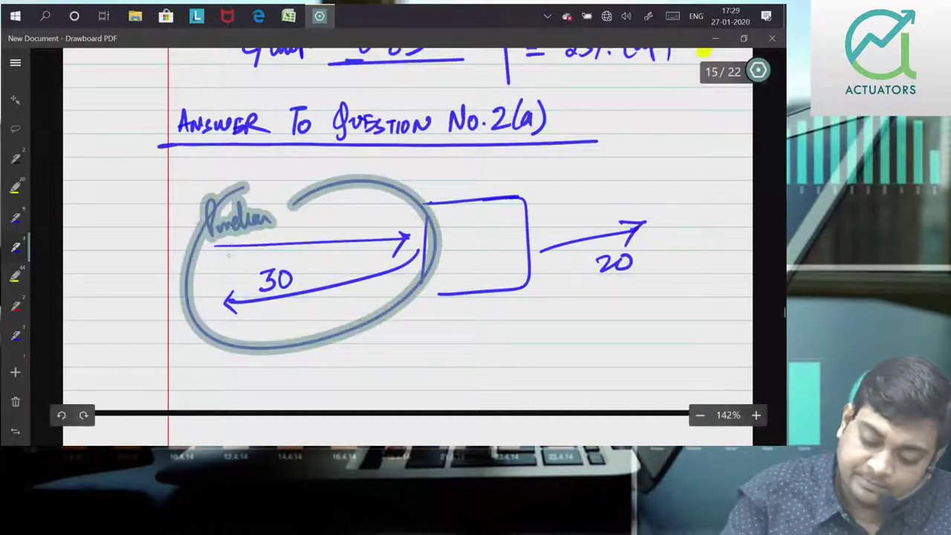
left_click(529, 246)
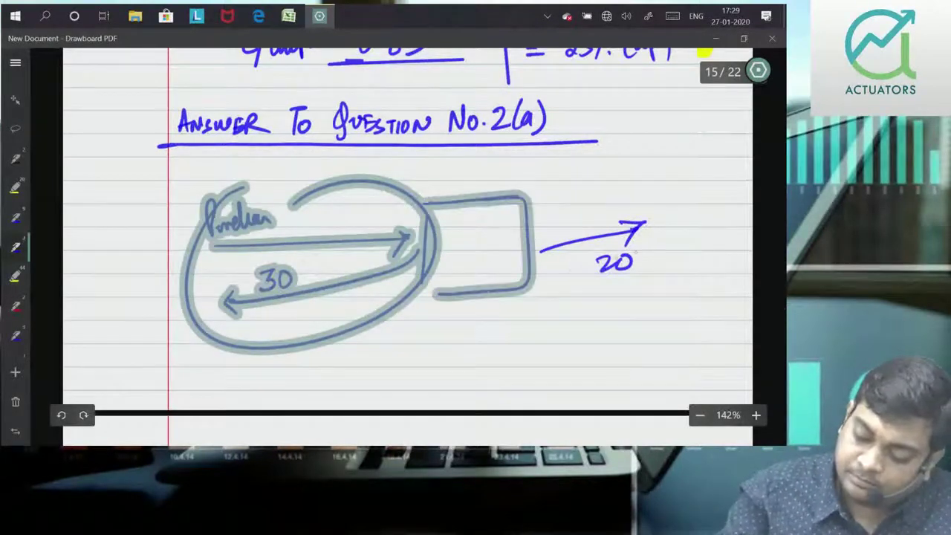
left_click(612, 264)
key("Delete")
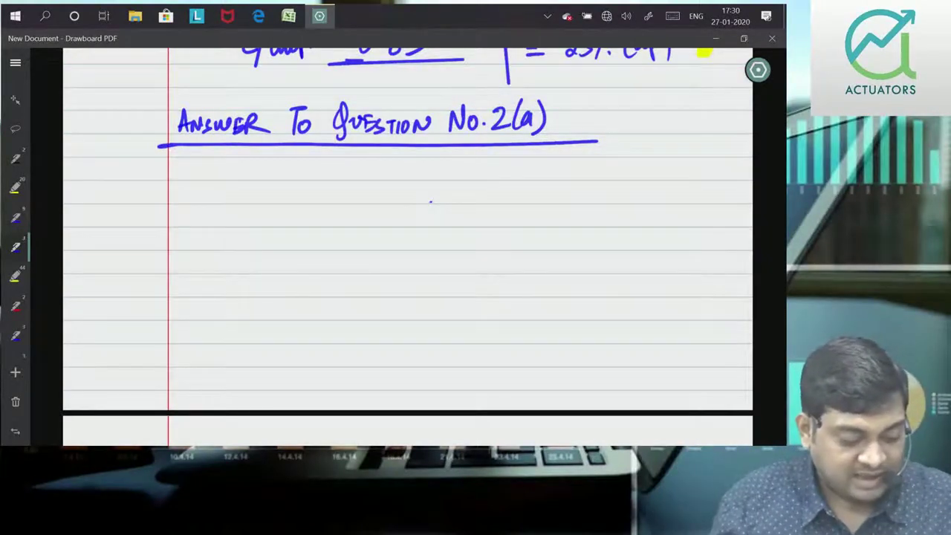
Step: Handwrite 'Statement Showing' in the heading, undoing three badly written strokes
mouse_move(180, 176)
left_mouse_down()
mouse_move(176, 189)
mouse_move(204, 191)
left_mouse_up()
mouse_move(209, 173)
left_mouse_down()
mouse_move(208, 192)
mouse_move(261, 189)
left_mouse_up()
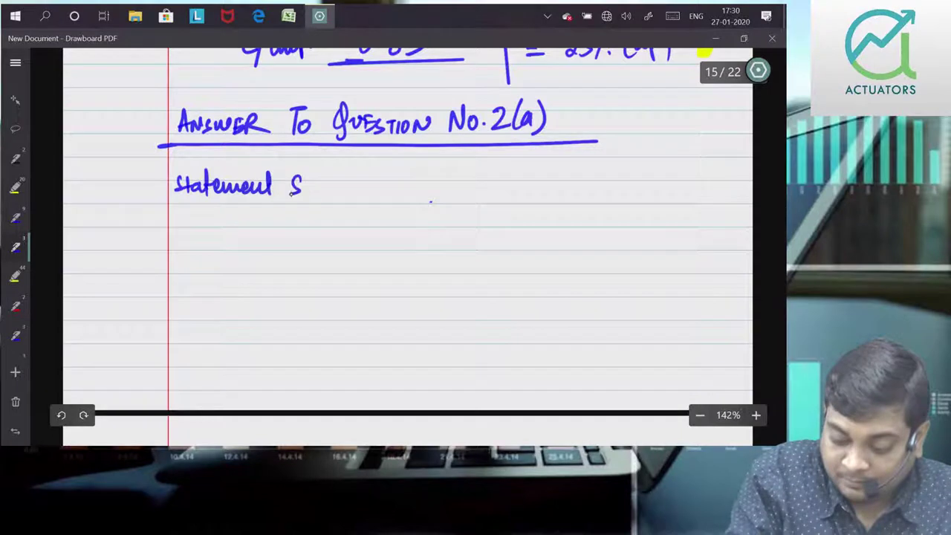
mouse_move(319, 181)
left_mouse_down()
mouse_move(325, 186)
mouse_move(301, 176)
left_mouse_up()
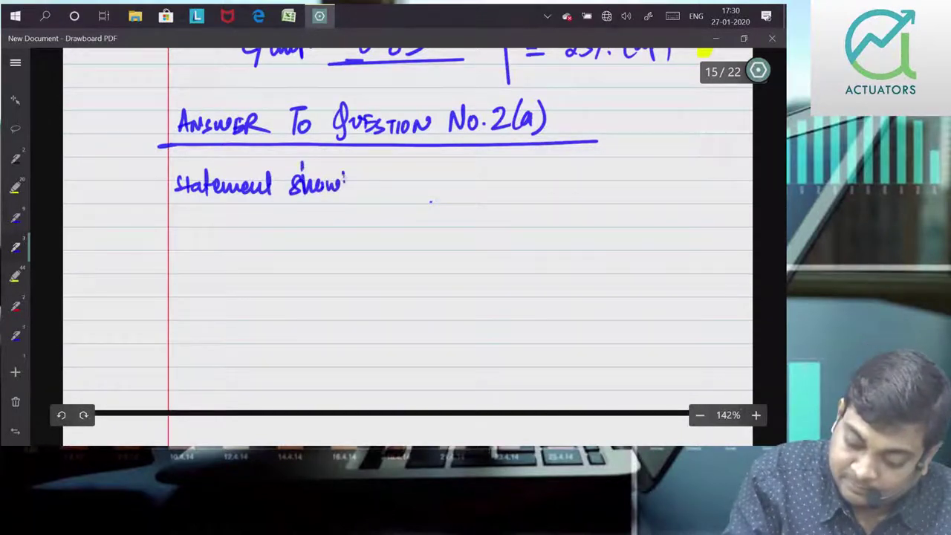
left_click_drag(355, 182, 364, 210)
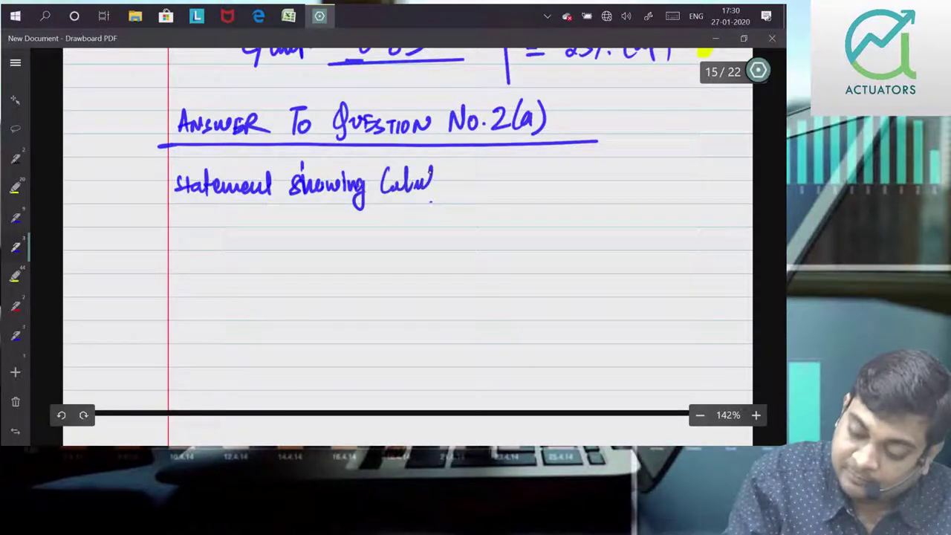
left_click(61, 415)
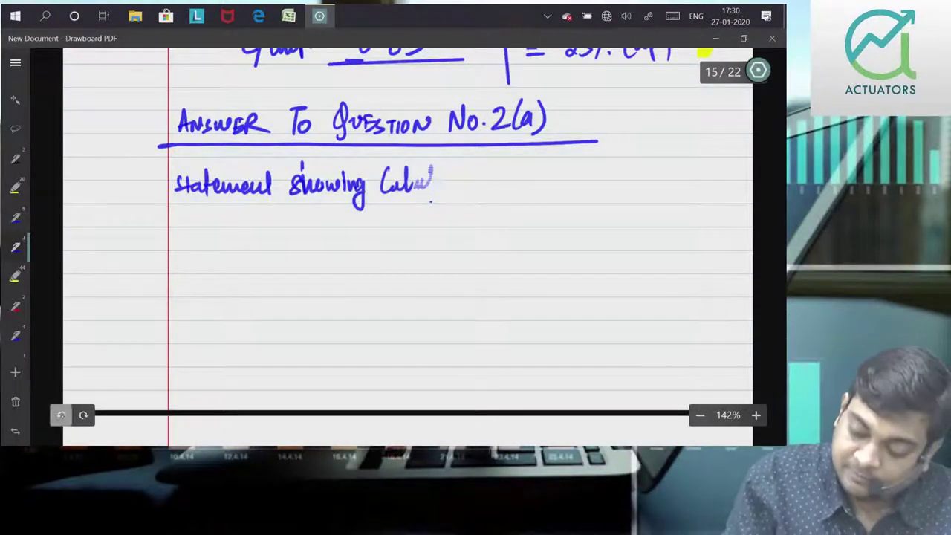
left_click(61, 414)
left_click(61, 415)
left_click(61, 415)
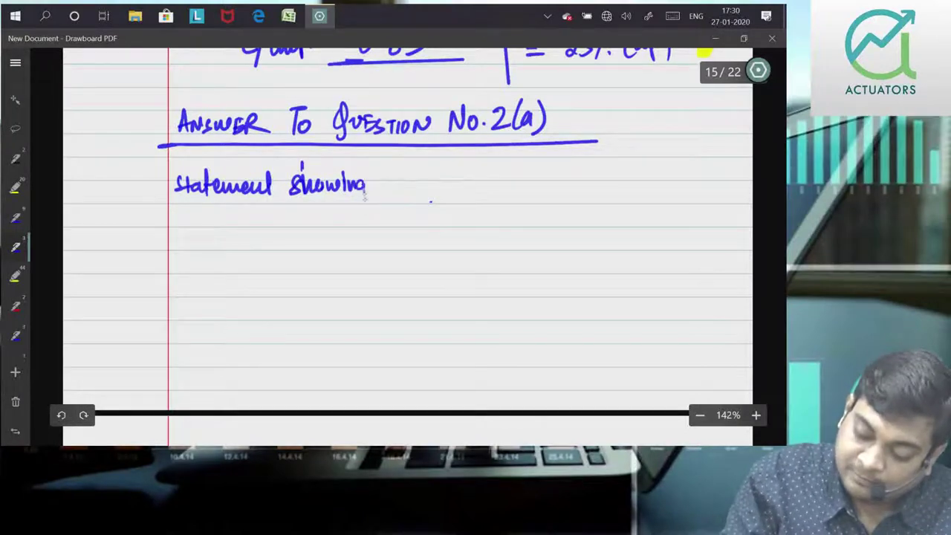
Step: Finish the heading with 'Calculation of Operating Income' and underline it
left_click_drag(417, 183, 421, 194)
left_click_drag(422, 168, 426, 194)
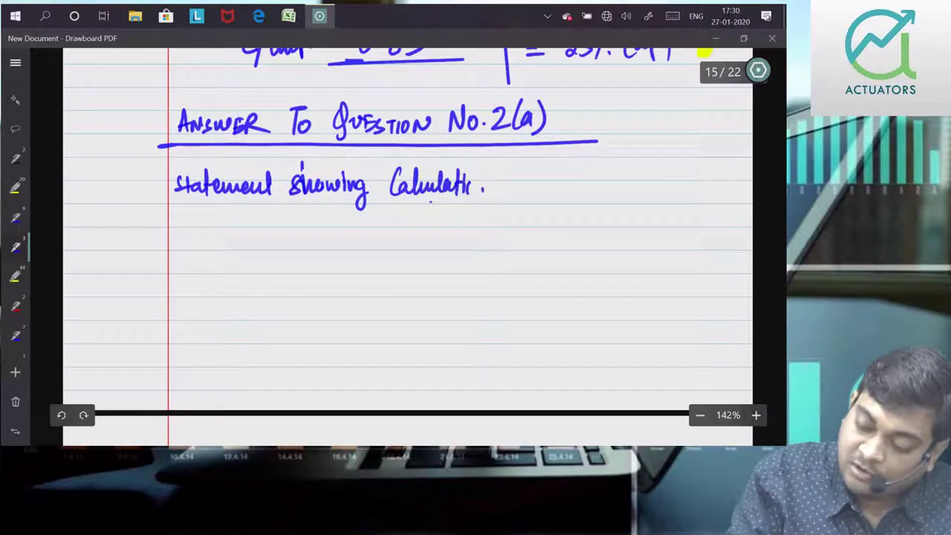
left_click_drag(516, 180, 518, 182)
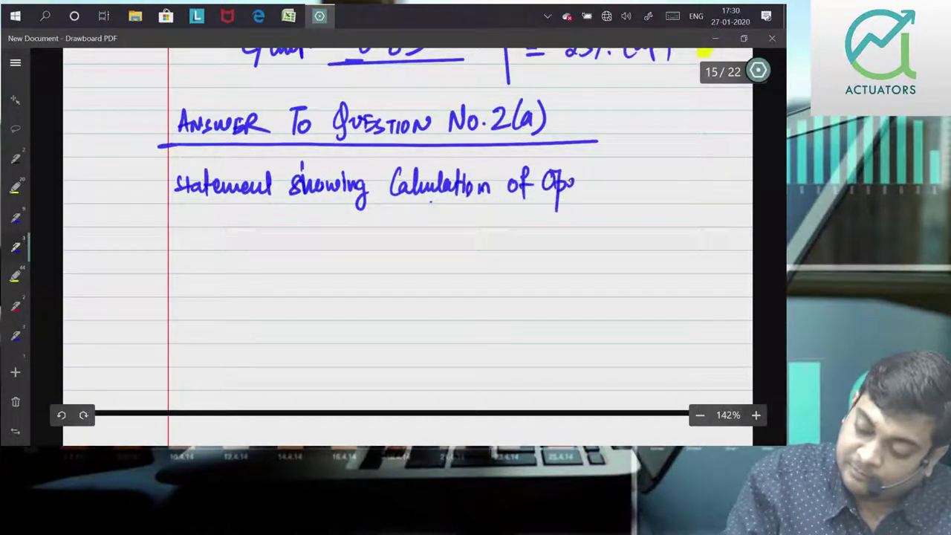
left_click_drag(579, 183, 623, 211)
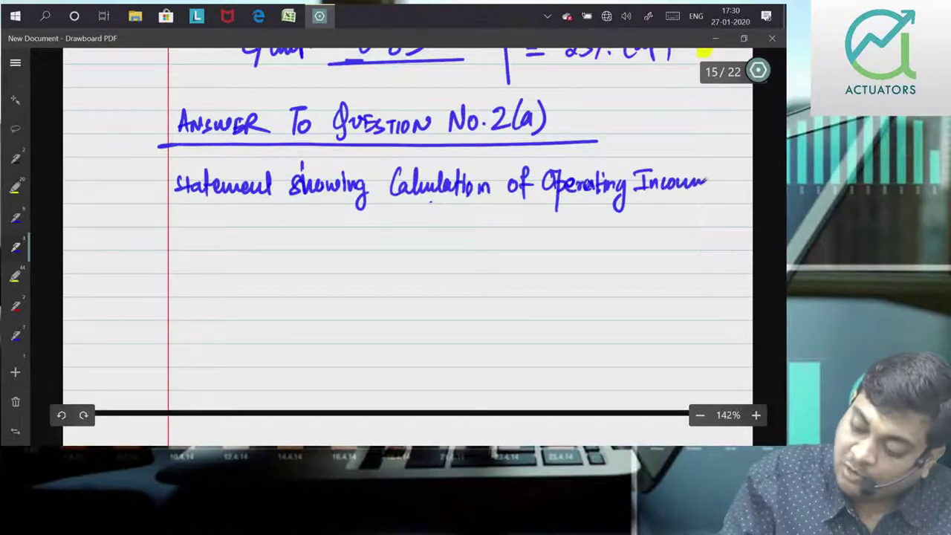
left_click_drag(703, 181, 711, 183)
left_click_drag(140, 208, 752, 208)
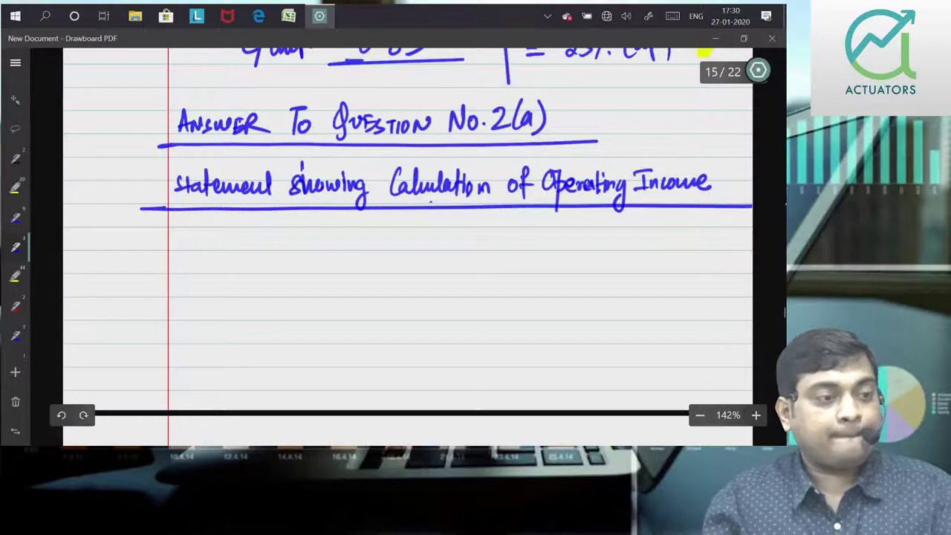
left_click_drag(138, 249, 752, 253)
Step: Draw the table grid: five column dividers, the left border and the header row lines
left_click_drag(670, 205, 670, 408)
left_click_drag(590, 206, 588, 409)
left_click_drag(511, 207, 511, 409)
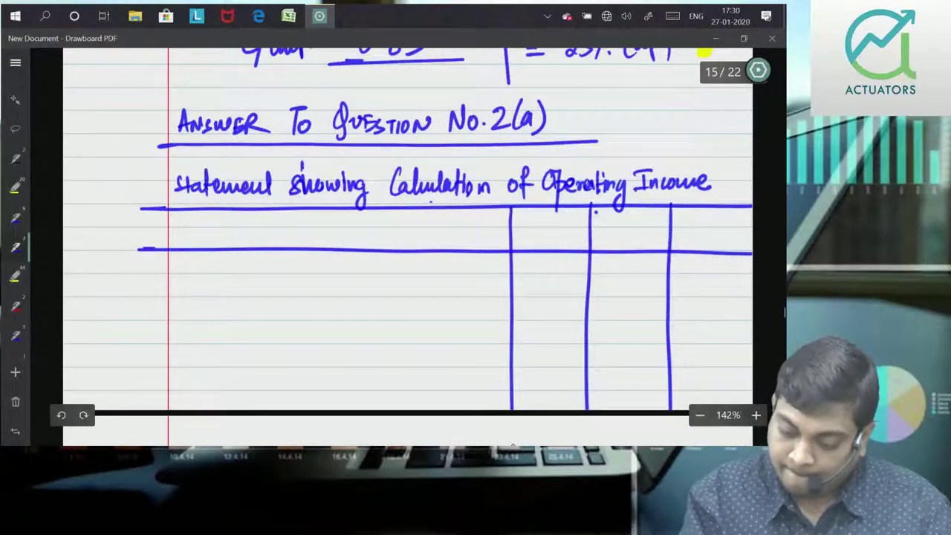
left_click_drag(427, 208, 426, 409)
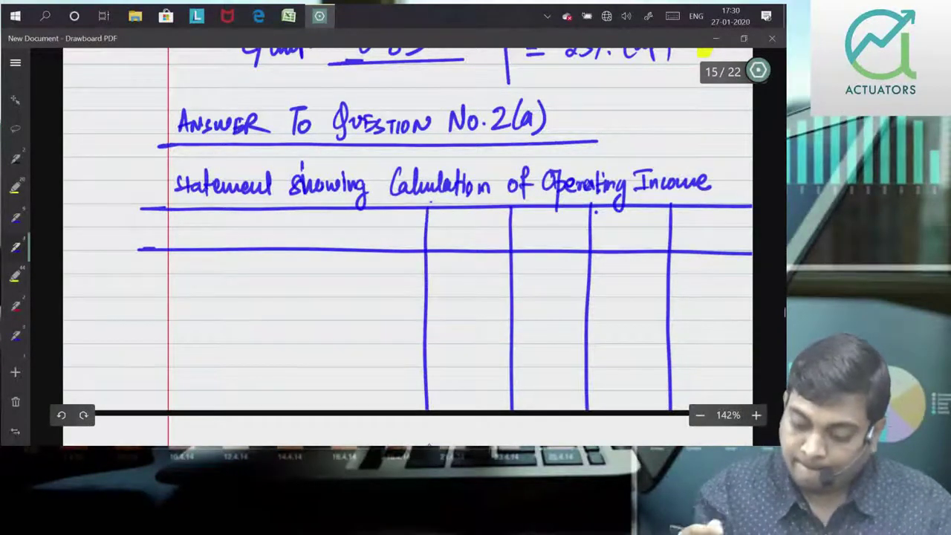
left_click_drag(336, 210, 336, 409)
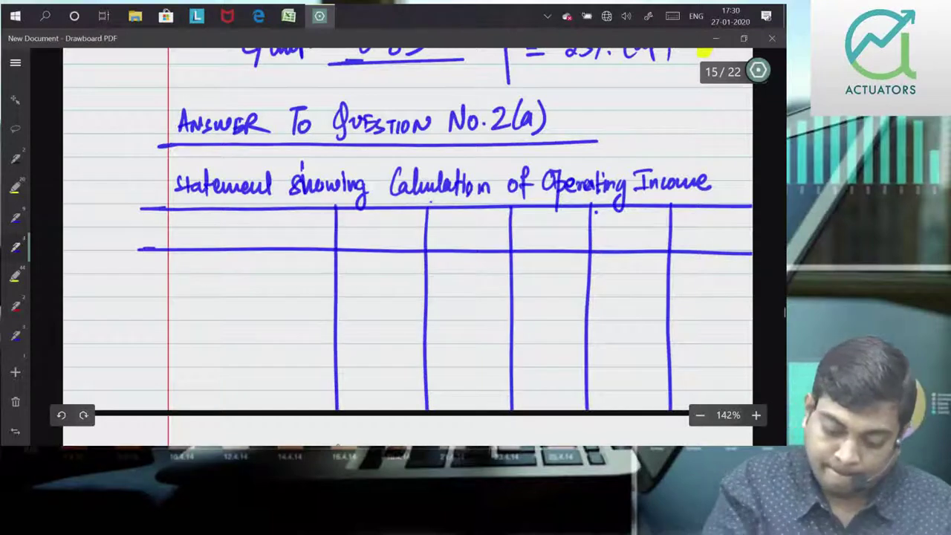
left_click_drag(107, 203, 109, 409)
left_click_drag(108, 208, 162, 211)
mouse_move(109, 248)
left_mouse_down()
mouse_move(161, 250)
mouse_move(147, 237)
left_mouse_up()
Step: Label the header cells Particulars, A, B, C, D and E
mouse_move(154, 227)
left_mouse_down()
mouse_move(160, 239)
mouse_move(176, 229)
mouse_move(192, 239)
left_mouse_up()
mouse_move(206, 231)
left_mouse_down()
mouse_move(199, 239)
mouse_move(222, 240)
left_mouse_up()
mouse_move(225, 215)
left_mouse_down()
mouse_move(229, 240)
mouse_move(258, 236)
left_mouse_up()
left_click_drag(370, 241, 387, 229)
left_click_drag(466, 215, 465, 236)
left_click_drag(466, 216, 467, 237)
left_click_drag(559, 220, 562, 237)
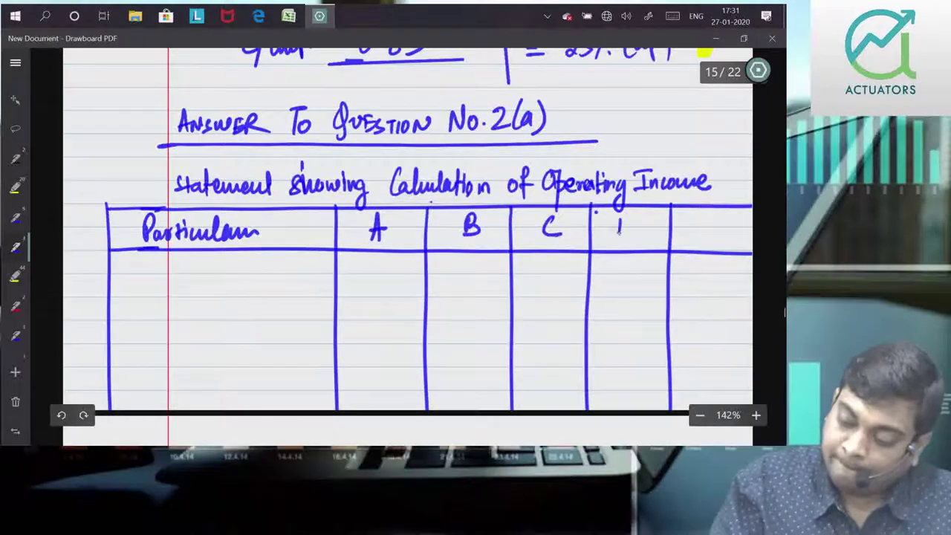
left_click_drag(618, 219, 618, 238)
left_click_drag(613, 220, 613, 238)
mouse_move(695, 220)
left_mouse_down()
mouse_move(713, 217)
mouse_move(712, 238)
left_mouse_up()
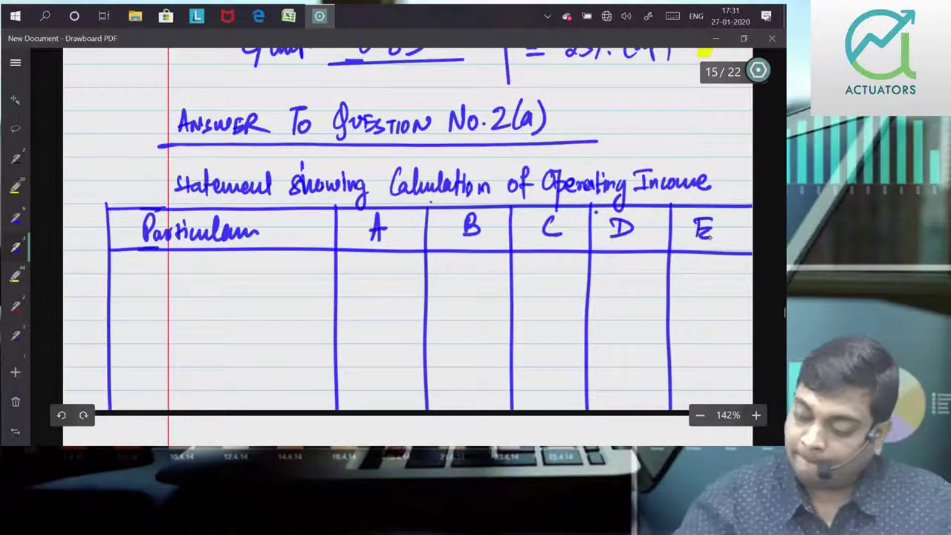
Step: Continue the five column dividers of the table onto the next page
scroll(711, 237, "down", 2)
scroll(407, 245, "down", 5)
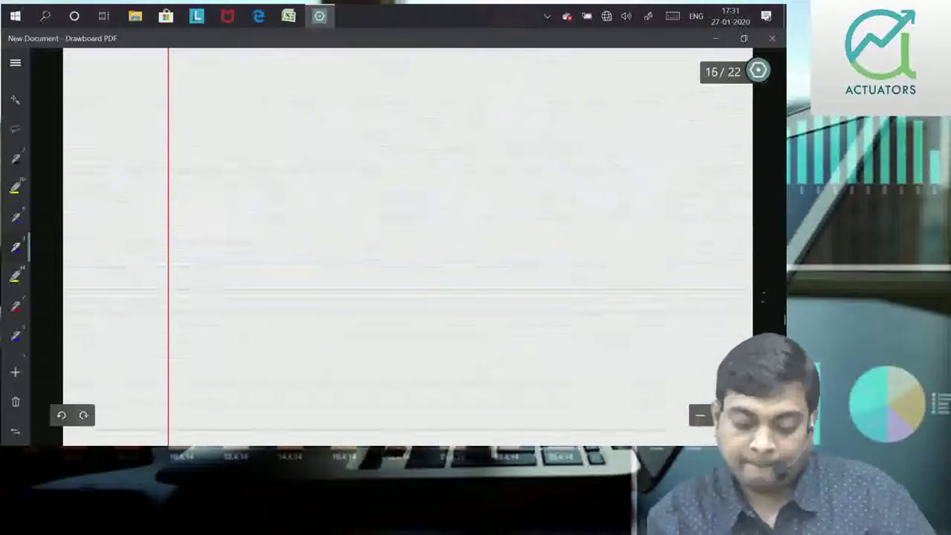
scroll(692, 208, "up", 5)
scroll(692, 208, "up", 2)
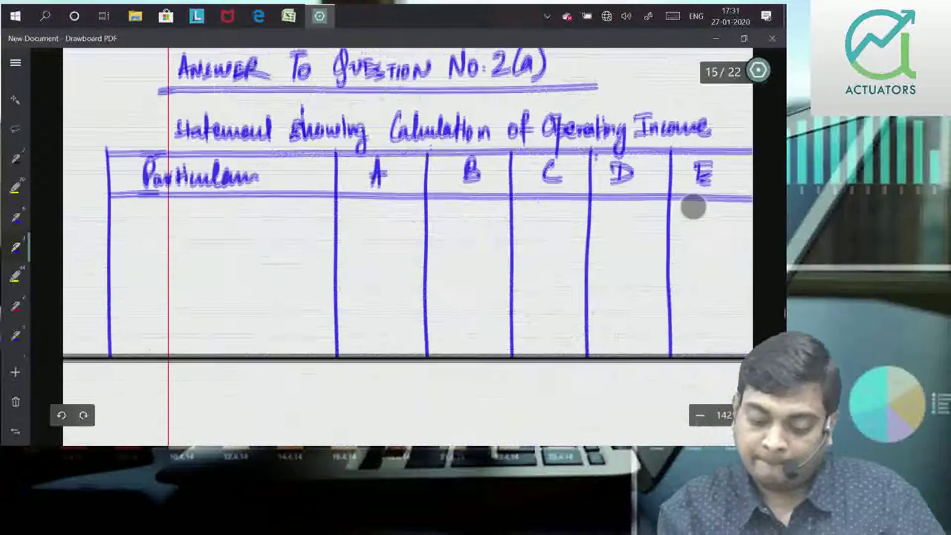
scroll(693, 208, "down", 1)
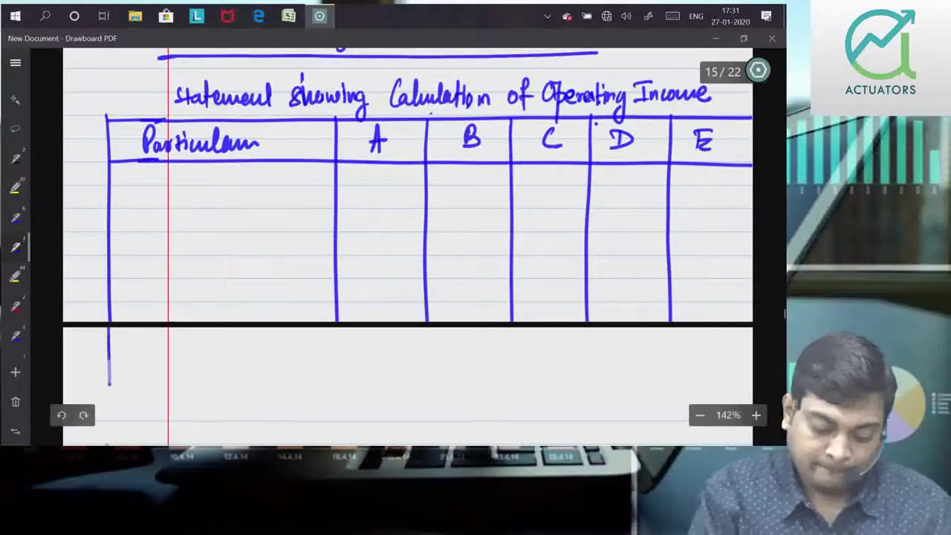
scroll(407, 245, "up", 2)
scroll(407, 245, "up", 5)
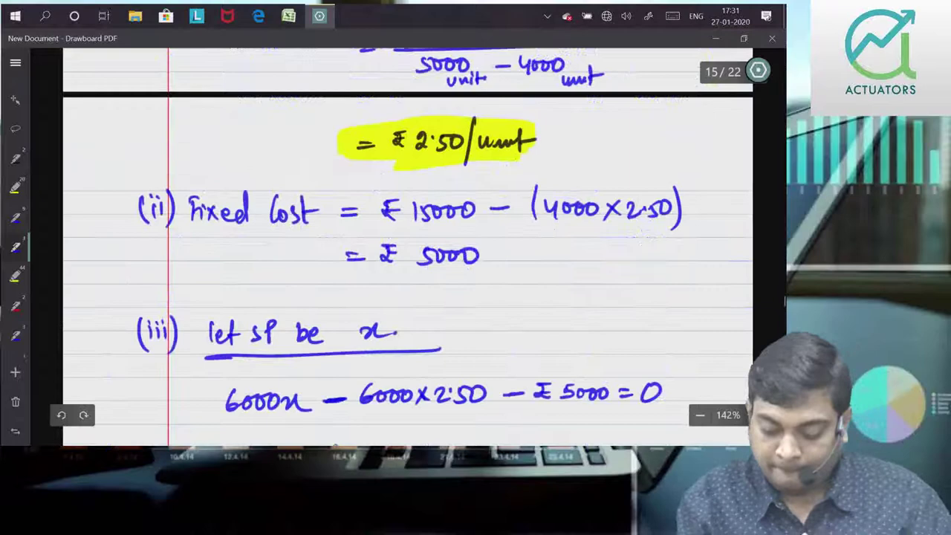
scroll(407, 245, "down", 2)
scroll(533, 276, "down", 10)
scroll(533, 276, "down", 4)
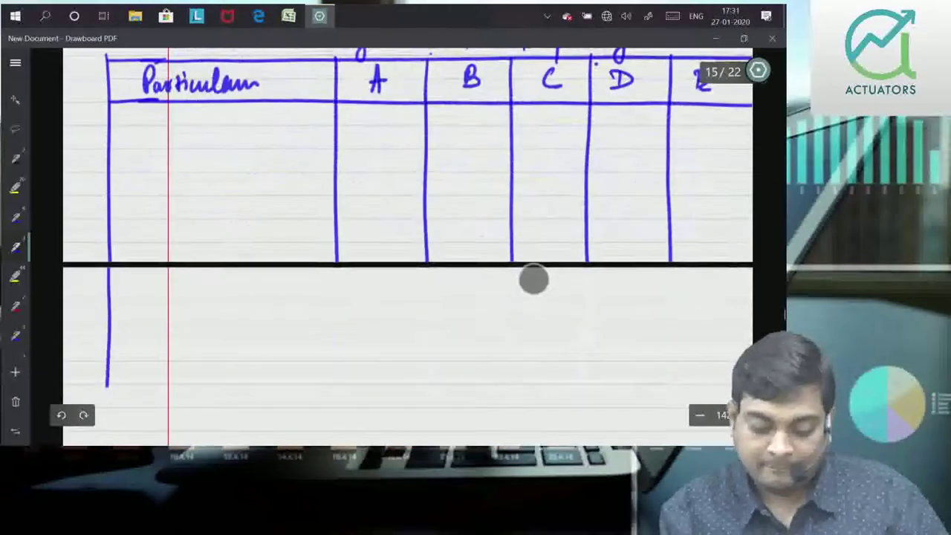
left_click_drag(335, 274, 332, 444)
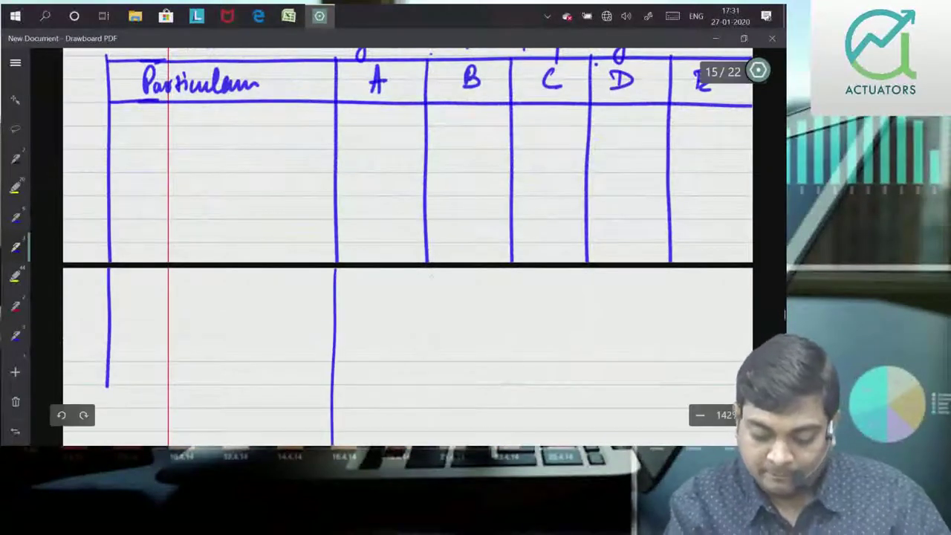
left_click_drag(427, 295, 428, 445)
left_click_drag(510, 268, 521, 445)
left_click_drag(589, 269, 592, 444)
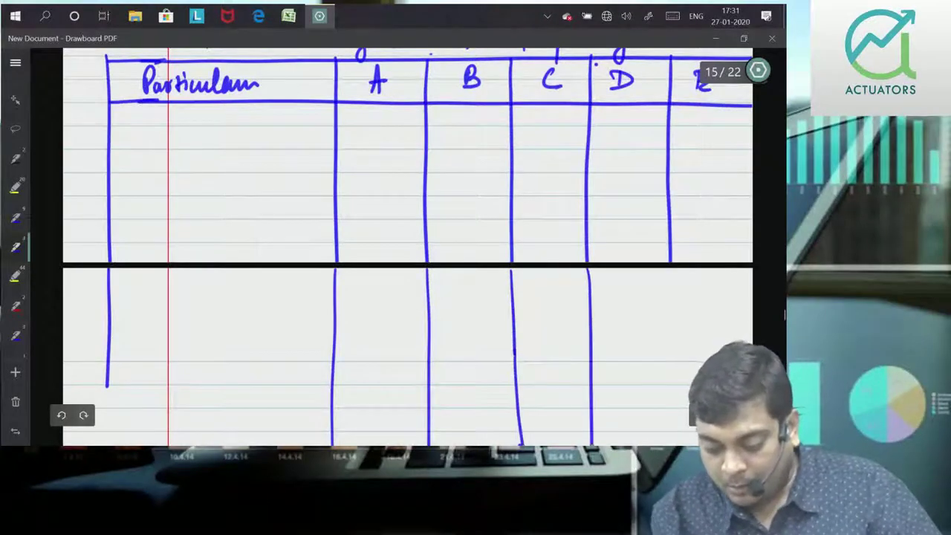
left_click_drag(671, 269, 672, 444)
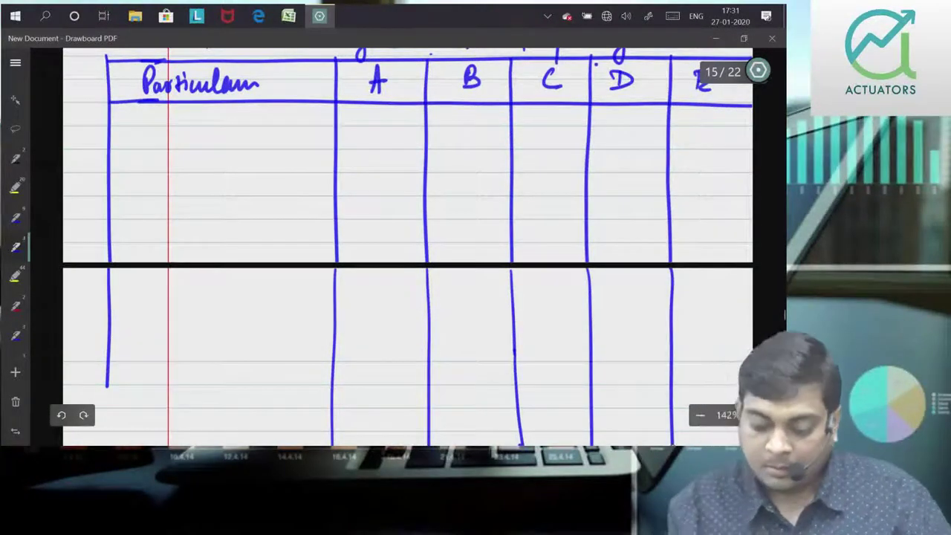
Step: Extend the left border and all column dividers to the bottom of the page
scroll(608, 272, "down", 2)
left_click_drag(108, 305, 115, 444)
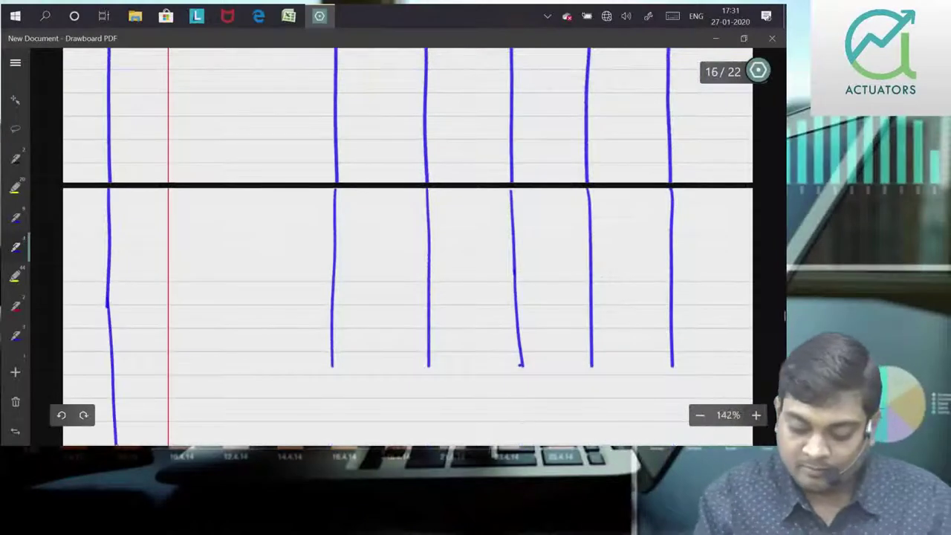
left_click_drag(331, 363, 334, 444)
left_click_drag(428, 365, 431, 444)
left_click_drag(520, 364, 523, 444)
left_click_drag(591, 366, 600, 444)
left_click_drag(672, 366, 675, 444)
scroll(601, 276, "up", 5)
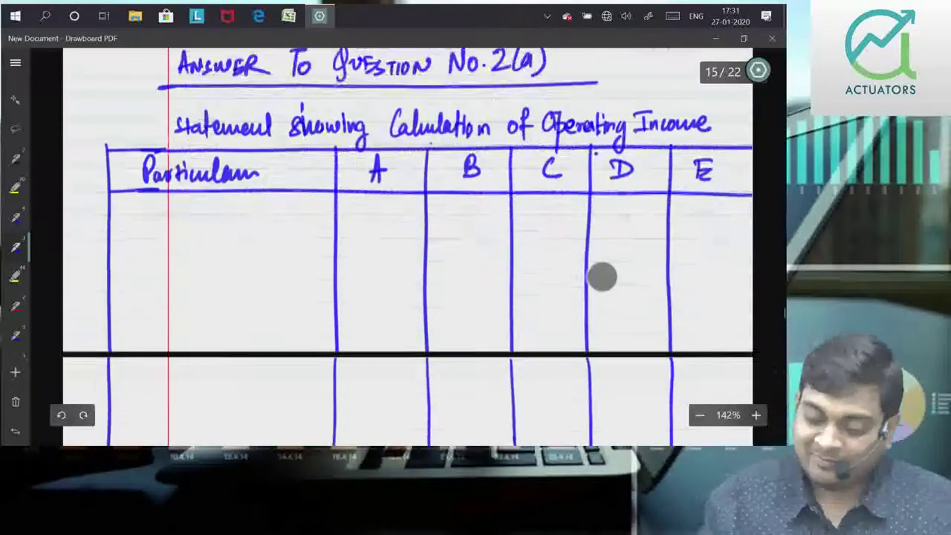
scroll(602, 276, "down", 1)
scroll(613, 275, "down", 1)
Step: Replace the handwritten 'Sales' label with '(I) Output' as the first row label
left_click_drag(139, 174, 131, 191)
left_click_drag(146, 182, 165, 190)
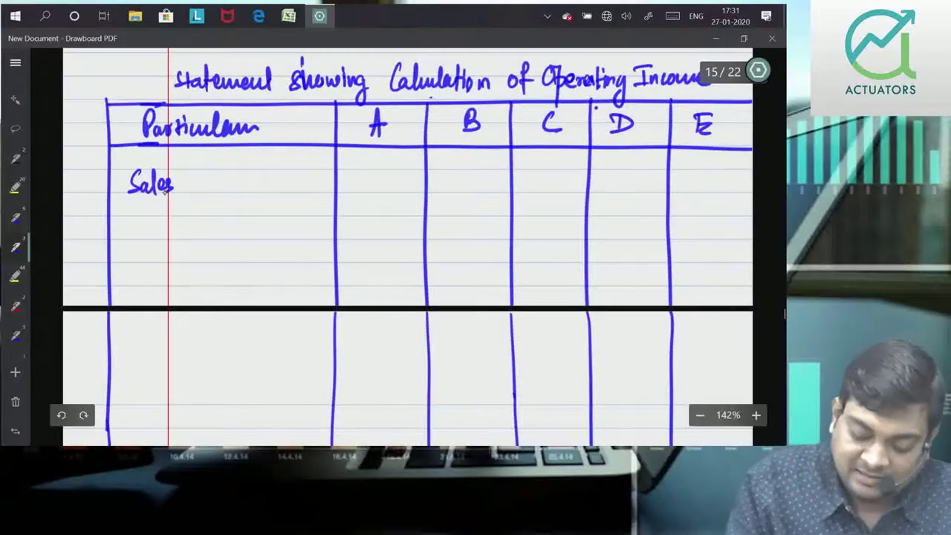
left_click(62, 414)
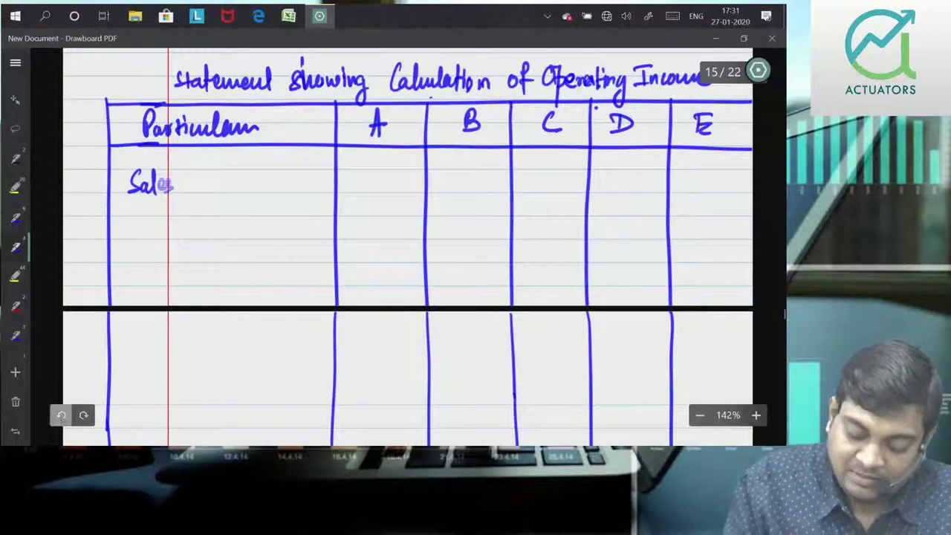
left_click(62, 415)
left_click(61, 415)
left_click(61, 415)
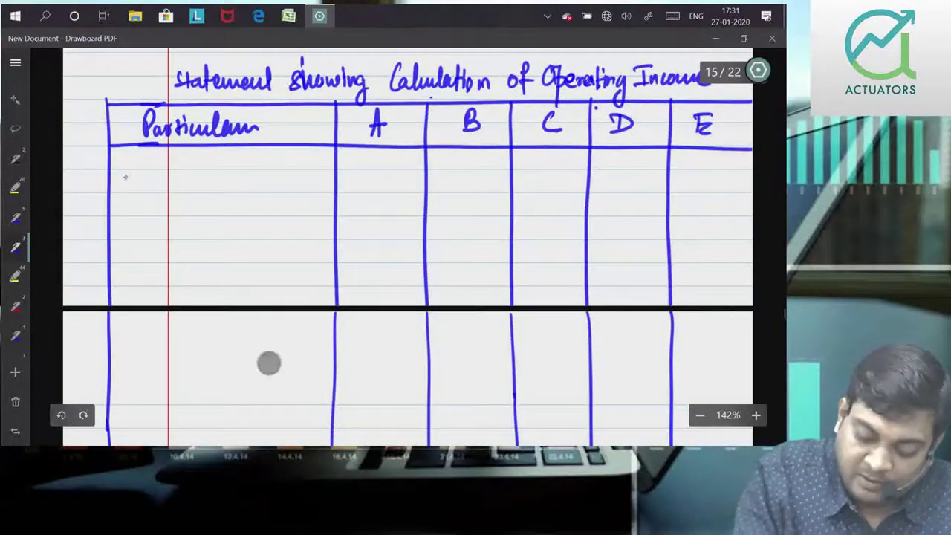
mouse_move(131, 173)
left_mouse_down()
mouse_move(131, 192)
mouse_move(118, 195)
left_mouse_up()
mouse_move(141, 169)
left_mouse_down()
mouse_move(142, 194)
mouse_move(165, 175)
mouse_move(194, 197)
left_mouse_up()
left_click_drag(190, 181, 222, 192)
left_click_drag(228, 174, 229, 193)
left_click_drag(223, 181, 238, 179)
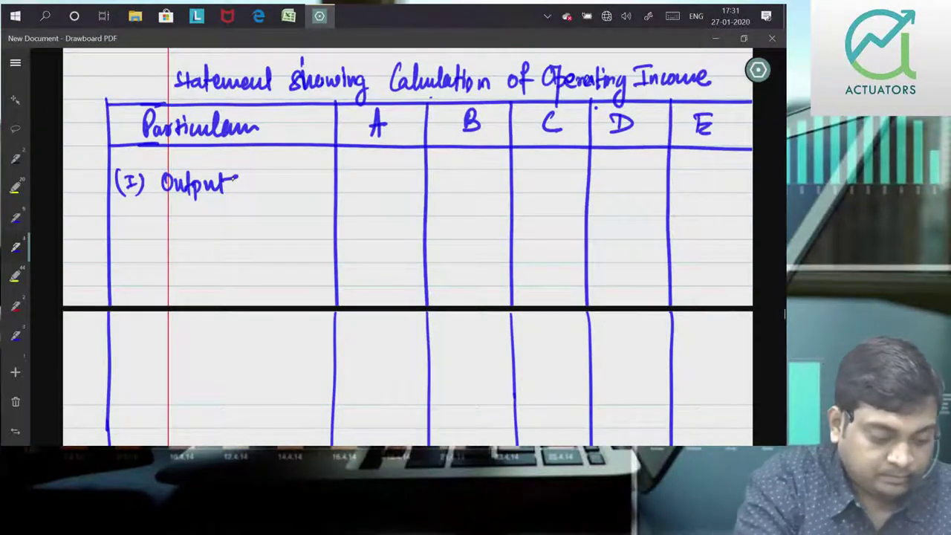
Step: Write the output figures 9360, 14200, 62000, 38000 and 9800 in columns A–E
mouse_move(364, 175)
left_mouse_down()
mouse_move(360, 190)
mouse_move(399, 177)
mouse_move(453, 192)
left_mouse_up()
mouse_move(456, 179)
left_mouse_down()
mouse_move(467, 190)
mouse_move(475, 178)
left_mouse_up()
left_click_drag(490, 177, 547, 190)
mouse_move(554, 178)
left_mouse_down()
mouse_move(602, 189)
mouse_move(643, 179)
left_mouse_up()
left_click_drag(657, 176, 657, 187)
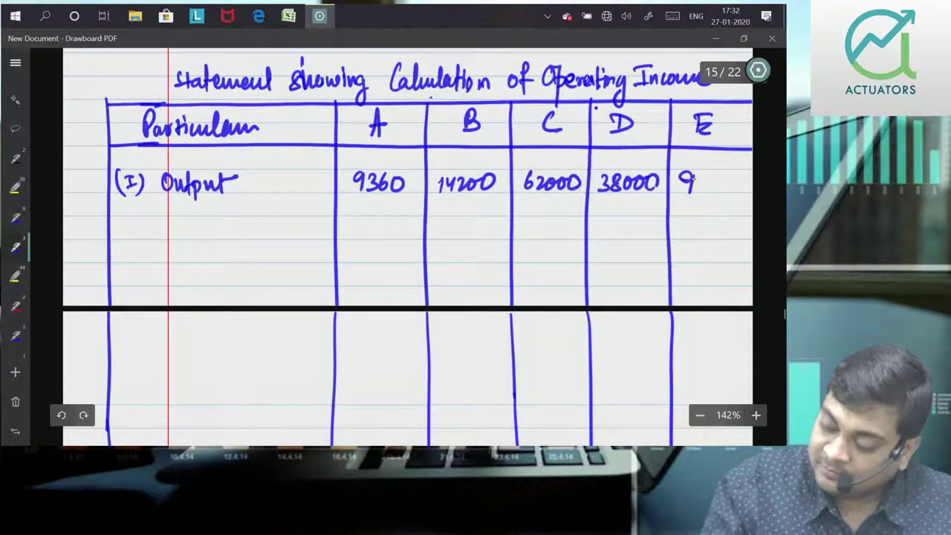
left_click_drag(711, 175, 712, 191)
left_click_drag(722, 176, 721, 177)
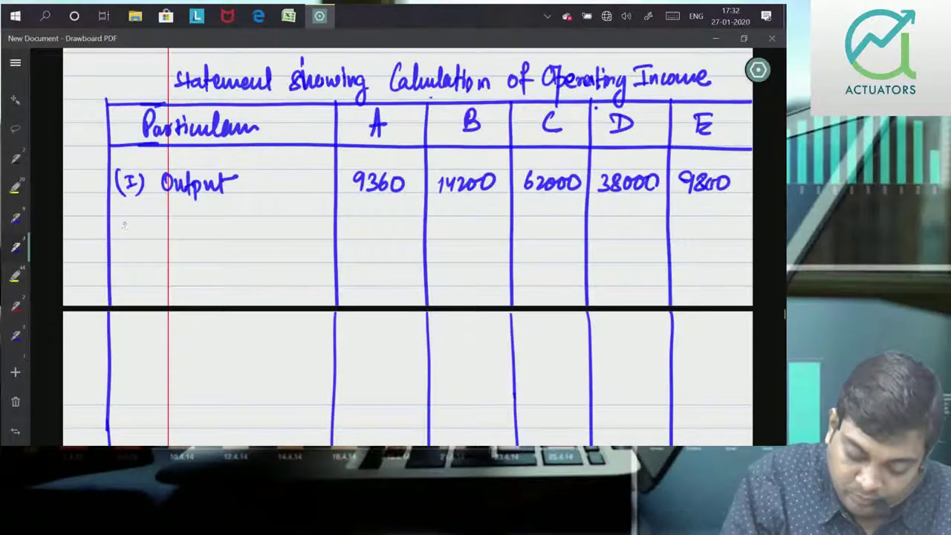
Step: Write the second row label '(II) SP/unit'
mouse_move(125, 217)
left_mouse_down()
mouse_move(125, 236)
mouse_move(136, 217)
left_mouse_up()
left_click_drag(122, 237, 140, 236)
mouse_move(137, 215)
left_mouse_down()
mouse_move(138, 245)
mouse_move(119, 248)
left_mouse_up()
mouse_move(181, 220)
left_mouse_down()
mouse_move(172, 239)
mouse_move(186, 218)
left_mouse_up()
mouse_move(199, 216)
left_mouse_down()
mouse_move(191, 249)
mouse_move(225, 239)
left_mouse_up()
left_click_drag(230, 219, 232, 242)
left_click_drag(223, 228, 241, 226)
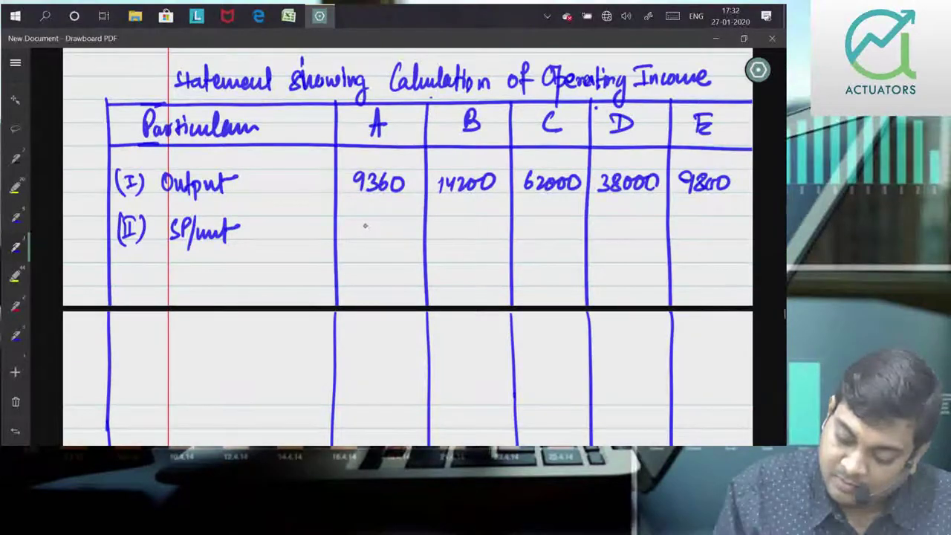
Step: Add (₹) to the SP/unit label and write 54, 53.40, 49, 50.20, 48.60 across A–E
left_click_drag(261, 223, 275, 231)
mouse_move(371, 223)
left_mouse_down()
mouse_move(359, 239)
mouse_move(387, 245)
left_mouse_up()
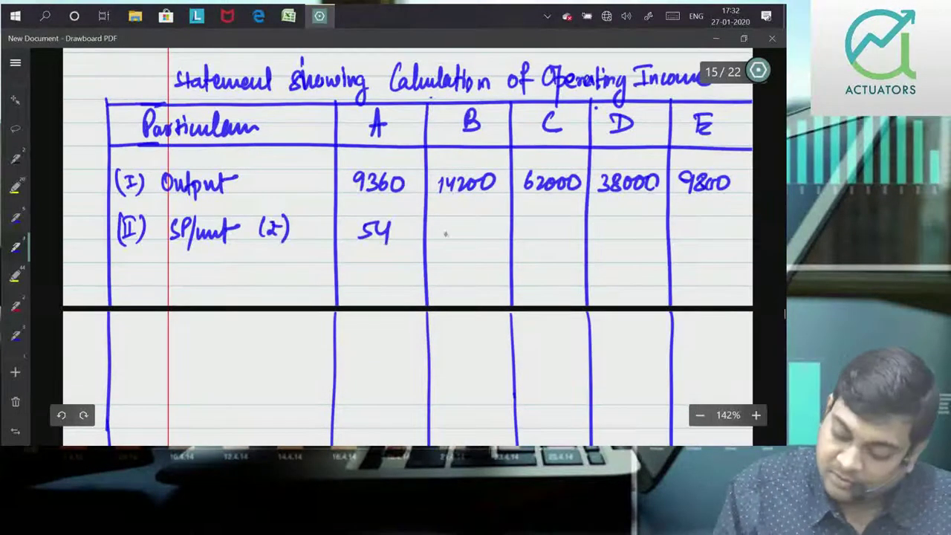
left_click_drag(487, 224, 485, 226)
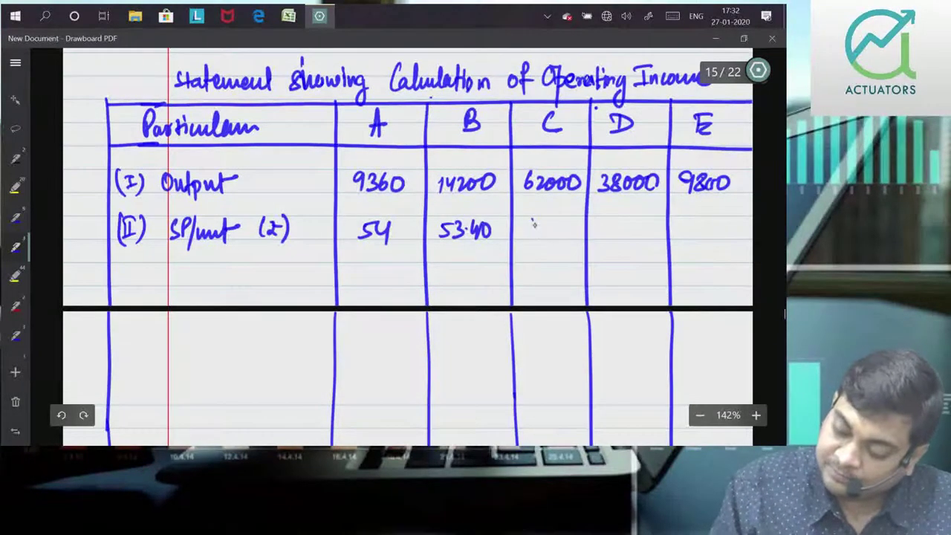
left_click_drag(547, 225, 546, 238)
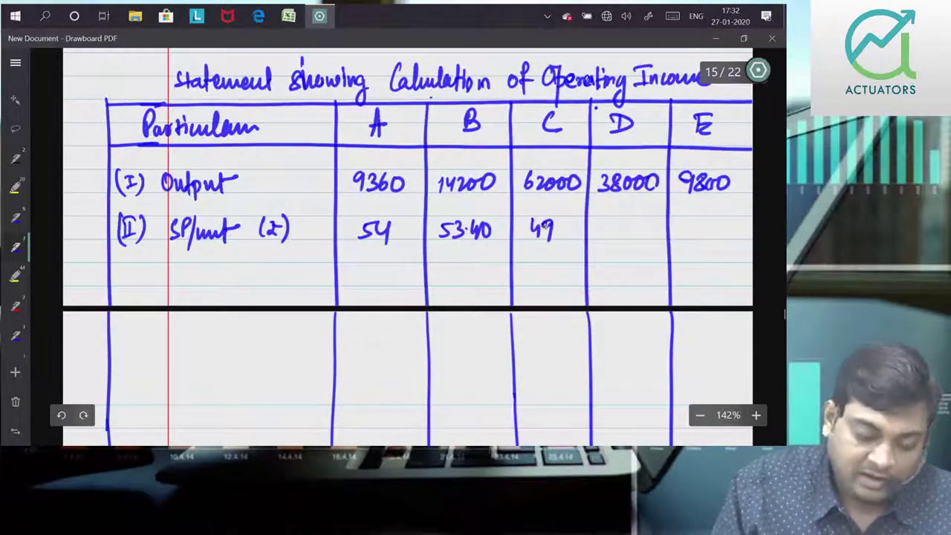
left_click_drag(601, 221, 597, 235)
left_click_drag(602, 222, 643, 232)
left_click(629, 232)
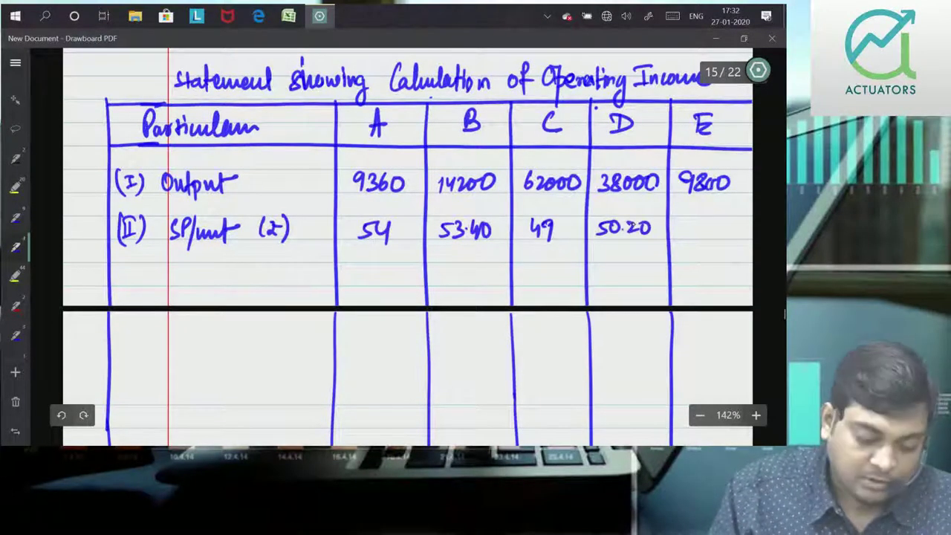
left_click_drag(689, 223, 687, 236)
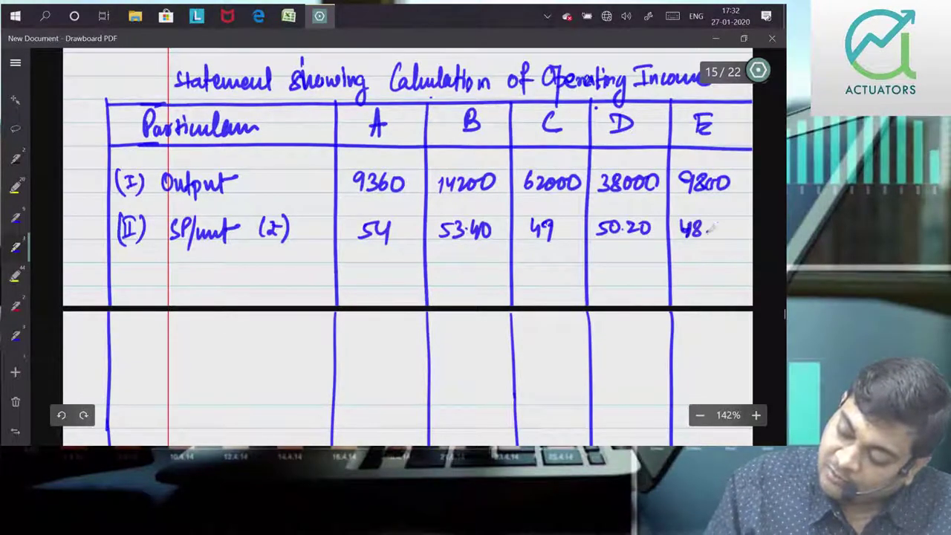
left_click_drag(726, 232, 728, 222)
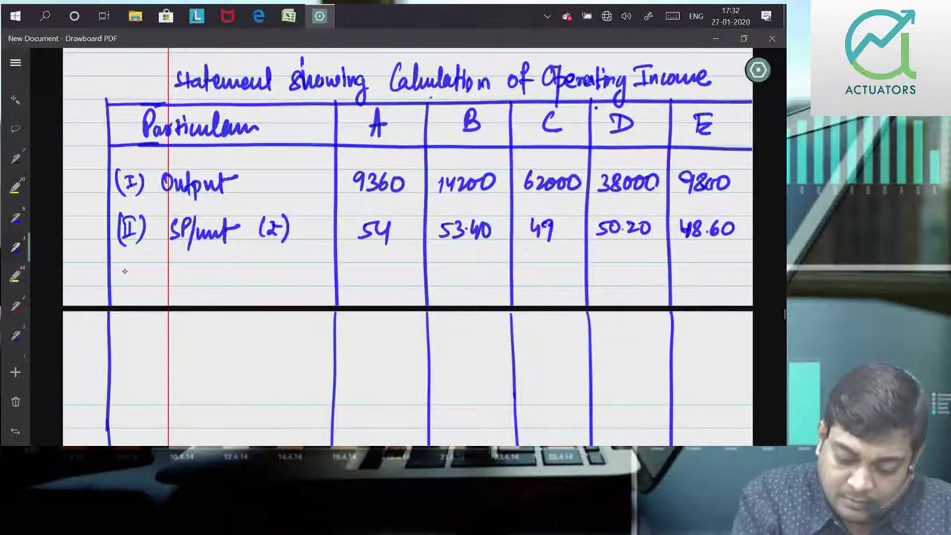
Step: Start the third row label with the numeral (III)
left_click_drag(125, 269, 124, 281)
left_click_drag(131, 269, 141, 294)
left_click_drag(120, 275, 128, 294)
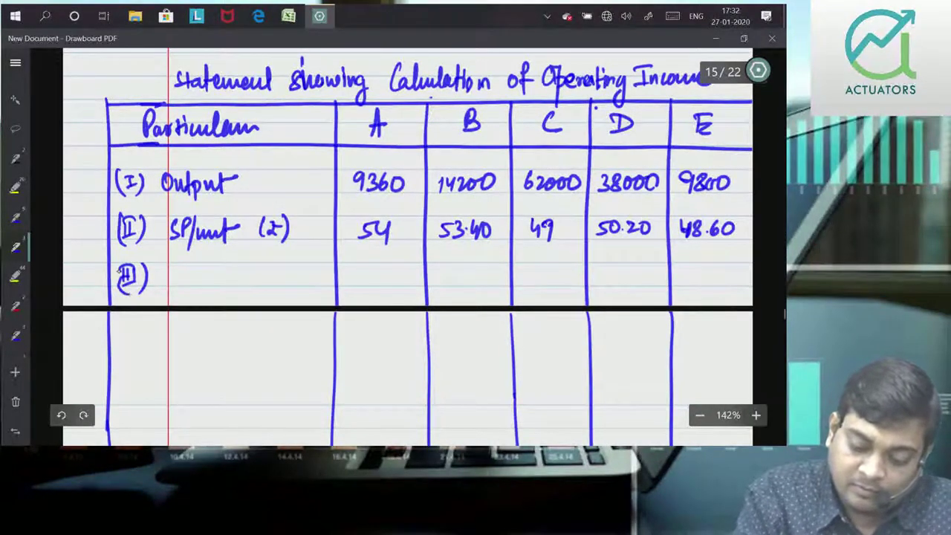
Step: Fix the (III) numeral and write the row label 'GP/unit [II−45]'
left_click(61, 415)
left_click_drag(121, 257, 116, 297)
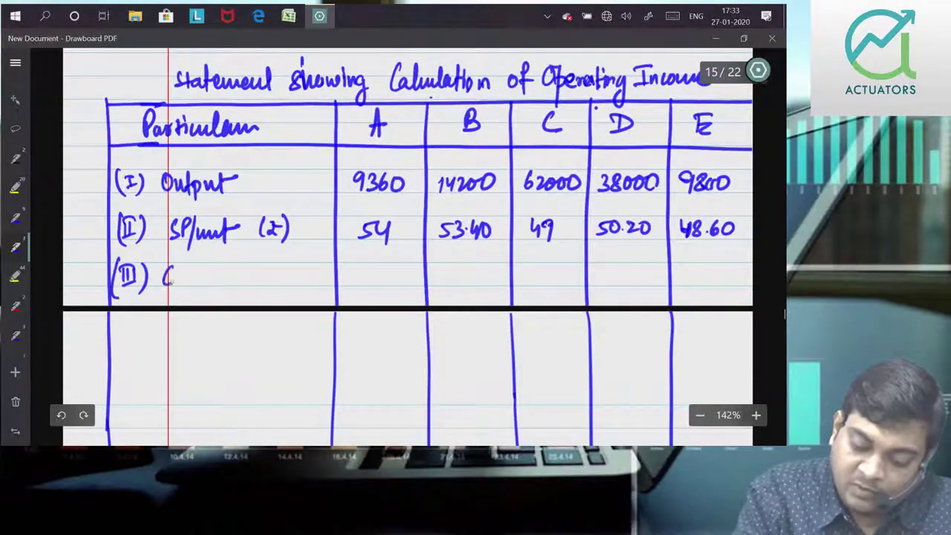
mouse_move(185, 270)
left_mouse_down()
mouse_move(210, 290)
mouse_move(230, 281)
left_mouse_up()
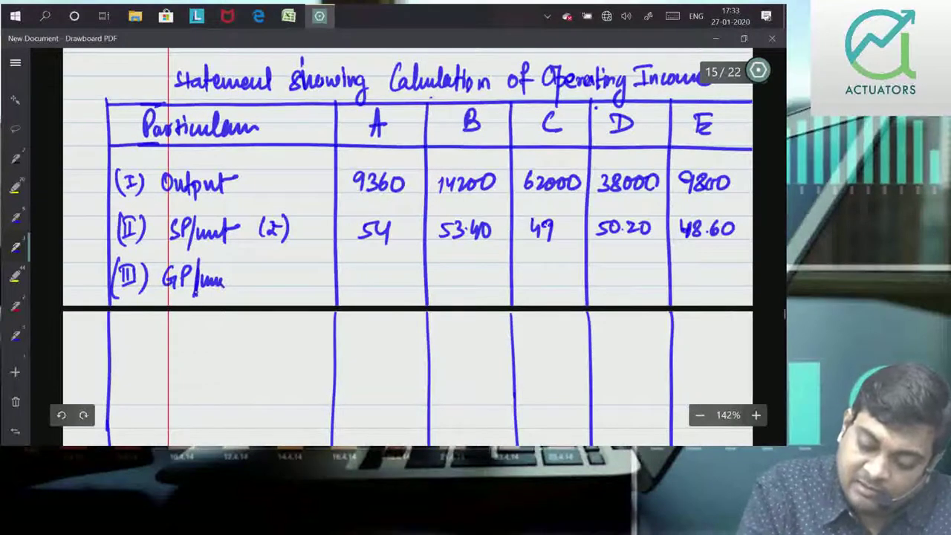
left_click_drag(233, 266, 235, 290)
left_click_drag(225, 273, 240, 271)
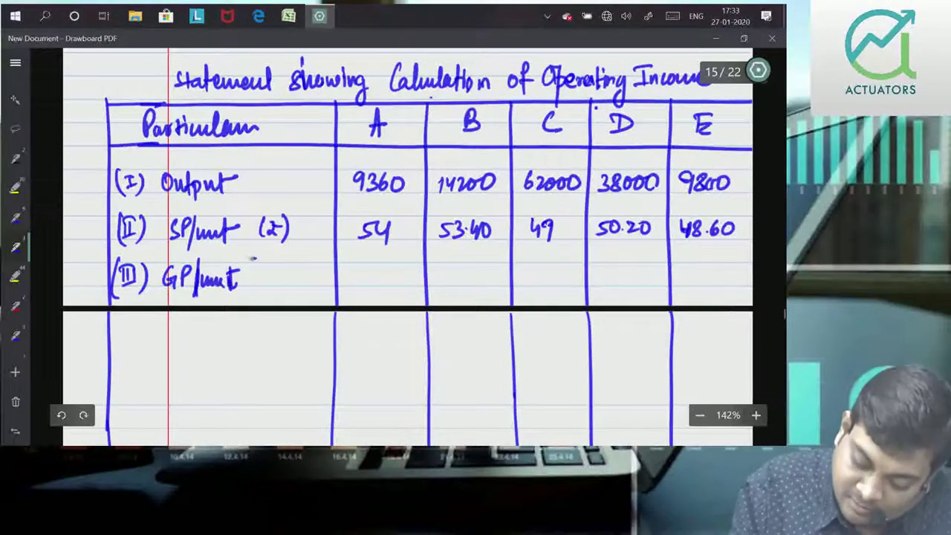
mouse_move(255, 272)
left_mouse_down()
mouse_move(274, 269)
mouse_move(277, 283)
mouse_move(291, 274)
mouse_move(320, 293)
left_mouse_up()
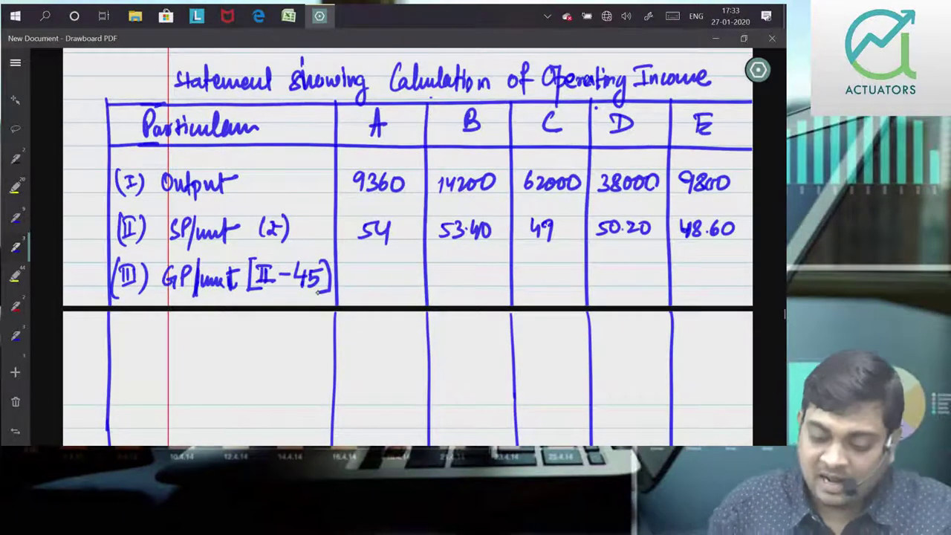
Step: Write the gross profit figures 9, 8.40, 4, 5.20 and 3.60 in columns A–E, redoing wrong entries
left_click_drag(384, 270, 379, 289)
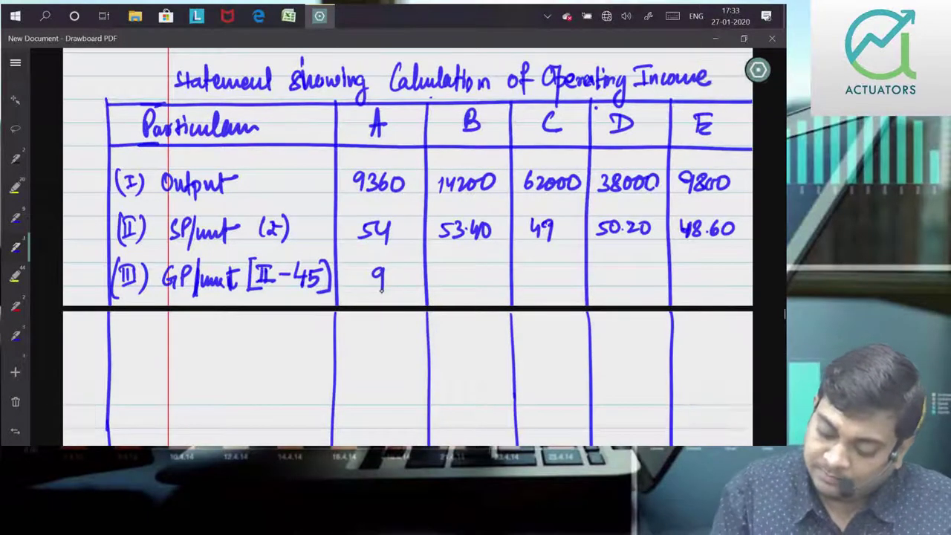
mouse_move(453, 268)
left_mouse_down()
mouse_move(542, 278)
mouse_move(549, 292)
left_mouse_up()
left_click(466, 279)
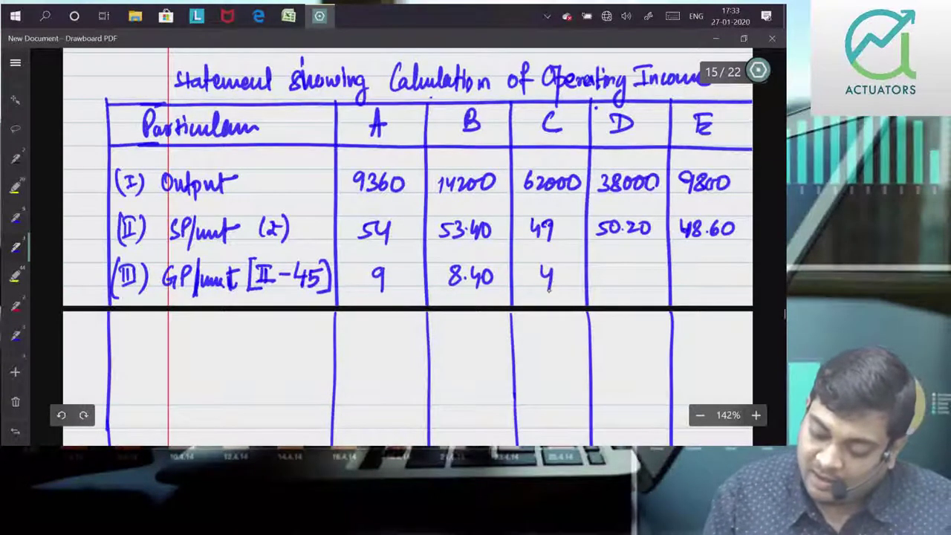
left_click_drag(607, 271, 613, 266)
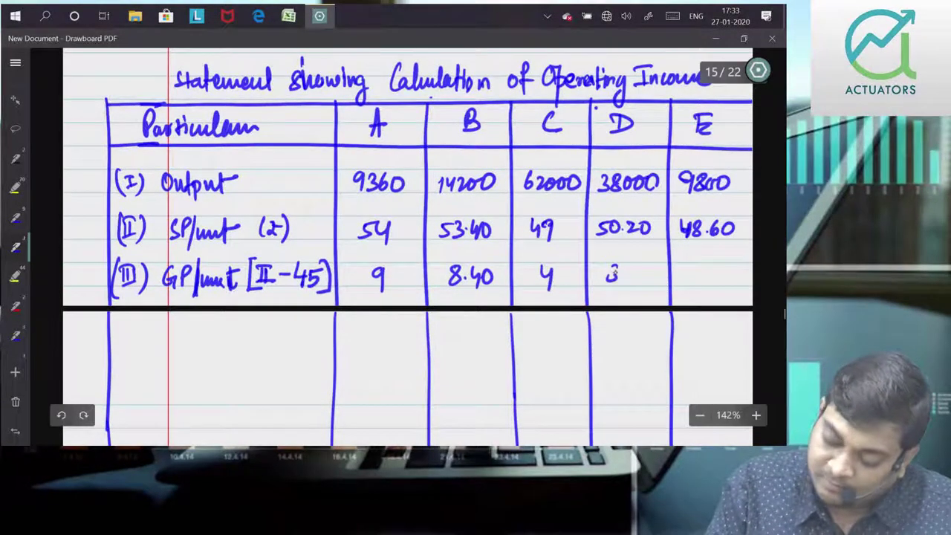
left_click(62, 416)
left_click(62, 415)
left_click(62, 415)
left_click(62, 415)
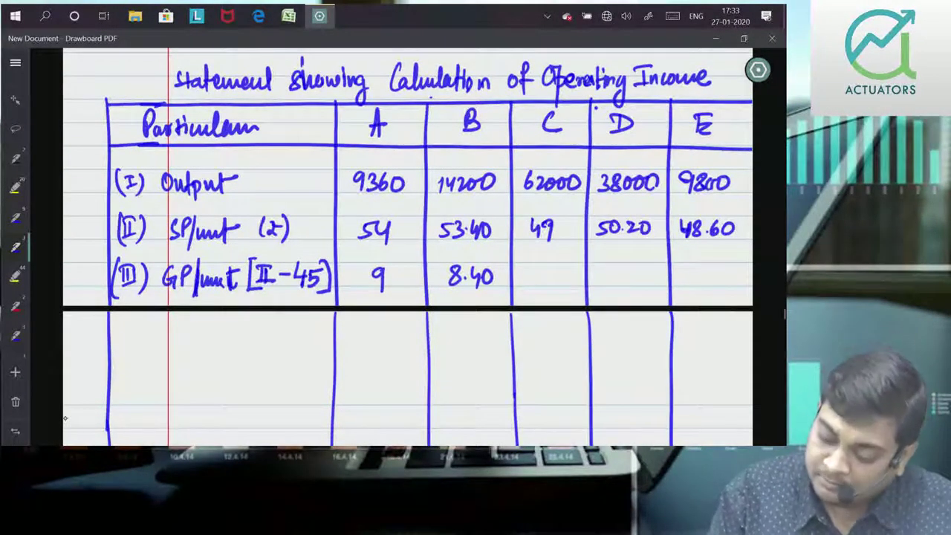
left_click_drag(535, 270, 536, 274)
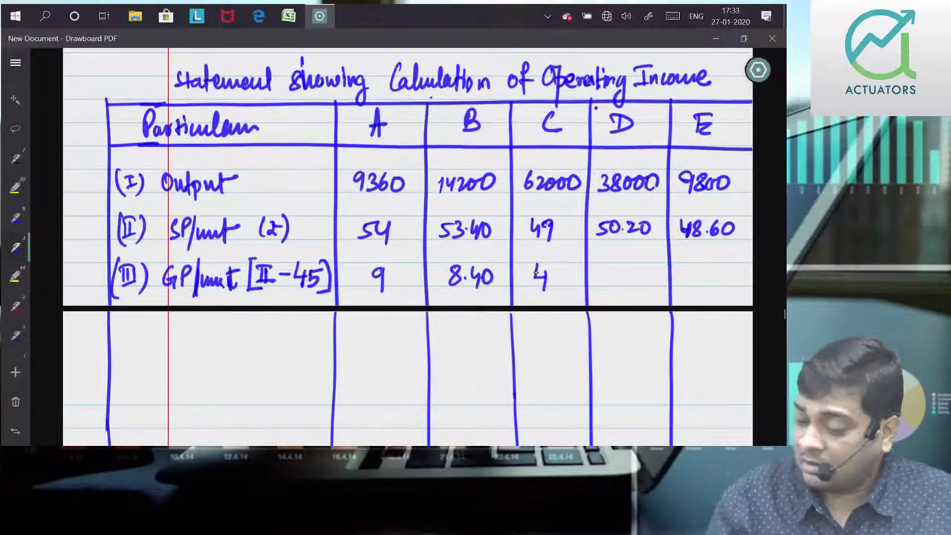
left_click_drag(607, 271, 615, 269)
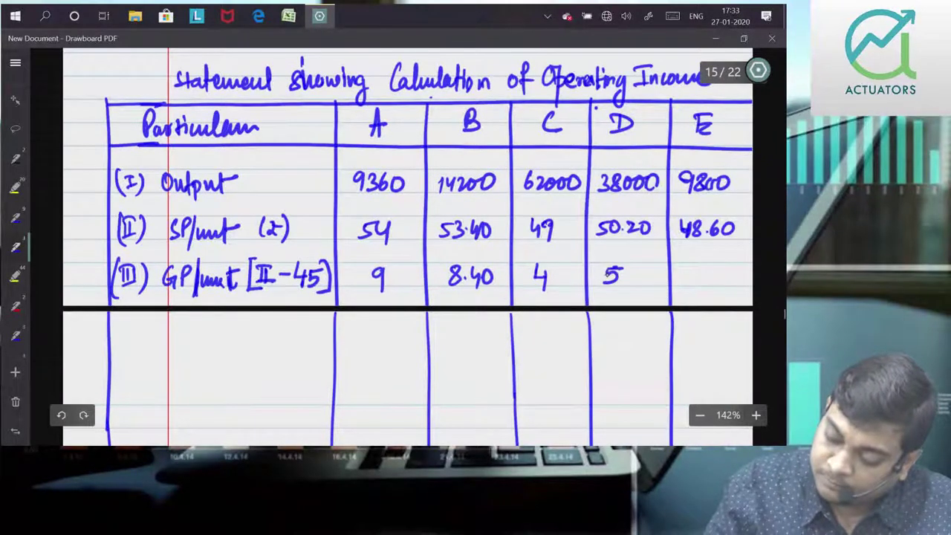
mouse_move(627, 271)
left_mouse_down()
mouse_move(641, 284)
mouse_move(646, 271)
left_mouse_up()
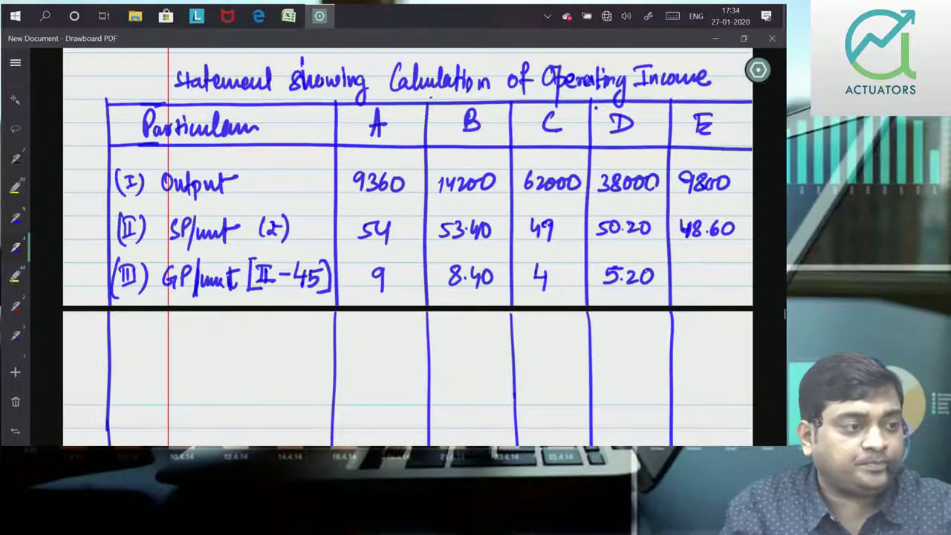
mouse_move(686, 269)
left_mouse_down()
mouse_move(685, 284)
mouse_move(729, 269)
left_mouse_up()
left_click(701, 283)
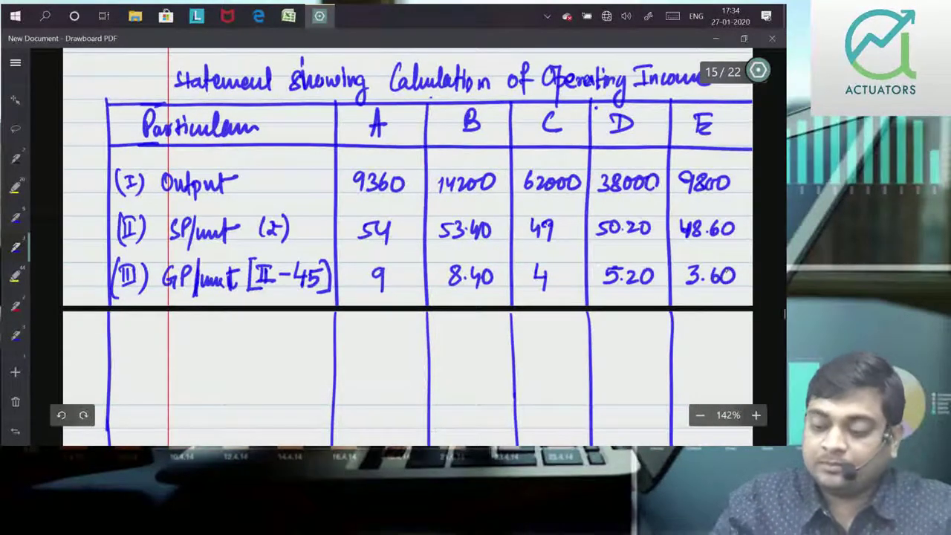
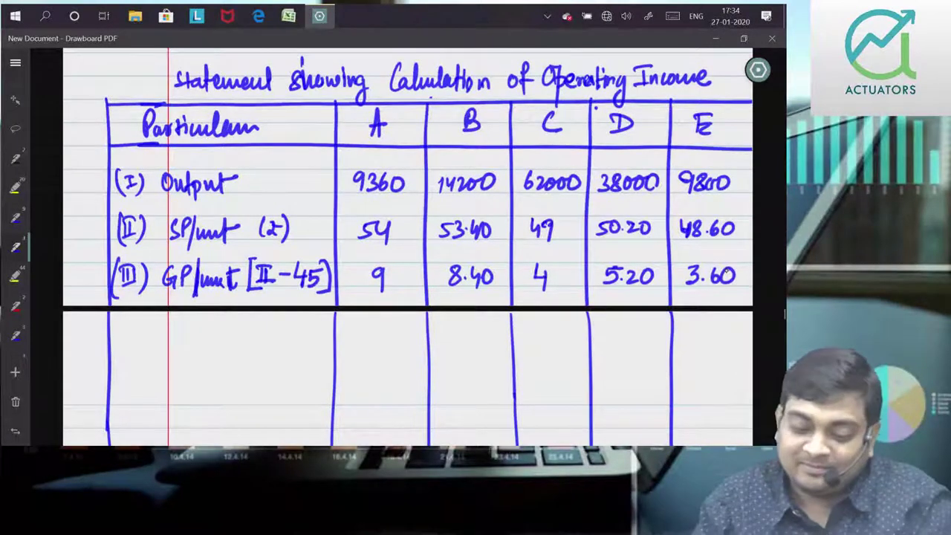
Step: Handwrite the double-underlined row label '(IV) Gross Profit', undoing an oversized stroke
scroll(290, 319, "down", 2)
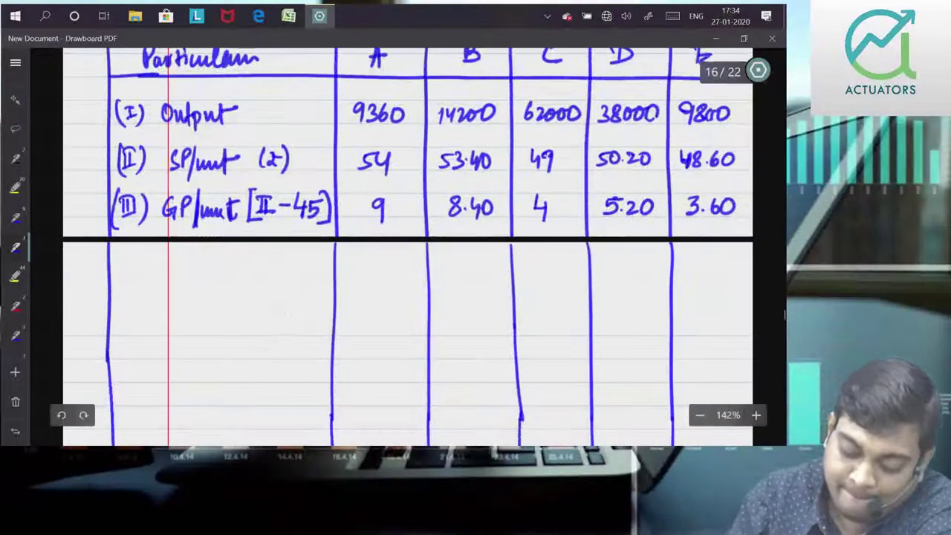
left_click_drag(125, 251, 145, 276)
left_click(61, 415)
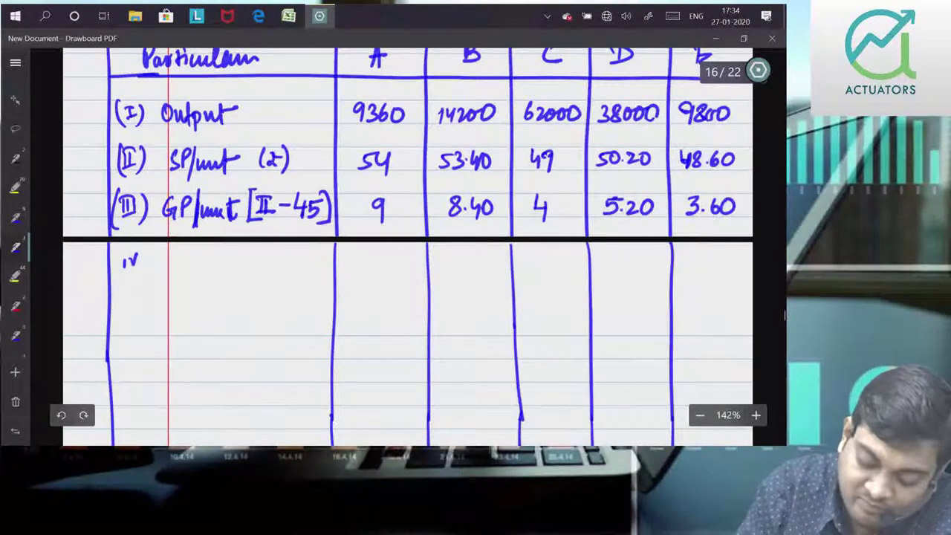
left_click_drag(113, 276, 191, 269)
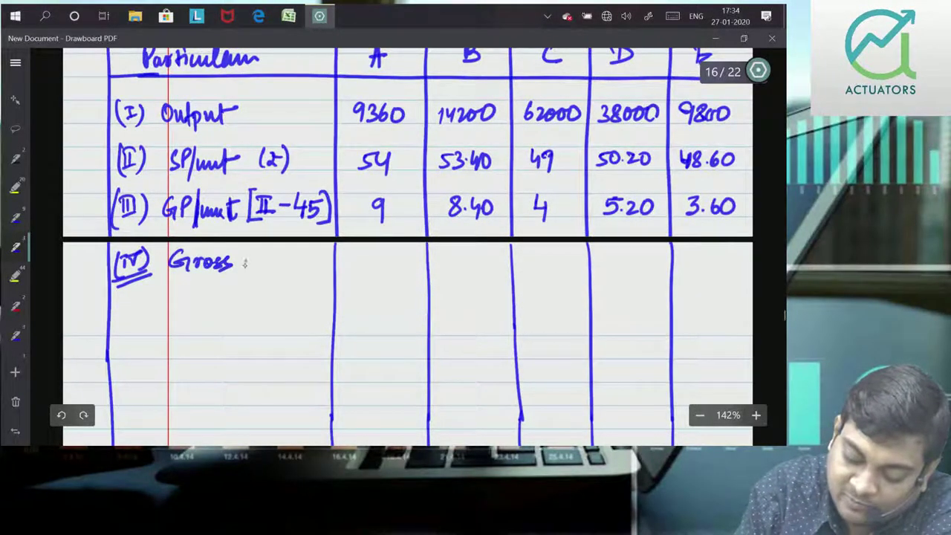
left_click_drag(255, 269, 263, 260)
left_click_drag(268, 262, 273, 277)
left_click_drag(271, 262, 302, 254)
left_click_drag(286, 247, 288, 263)
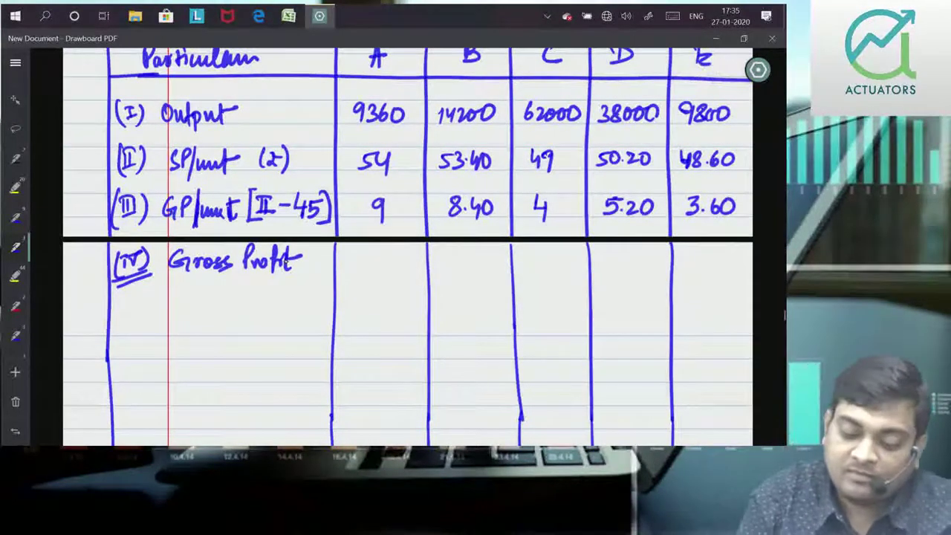
Step: Add the '[I × III]' formula under Gross Profit and write 84240 for A
mouse_move(220, 279)
left_mouse_down()
mouse_move(215, 299)
mouse_move(278, 285)
left_mouse_up()
left_click(61, 415)
left_click(61, 415)
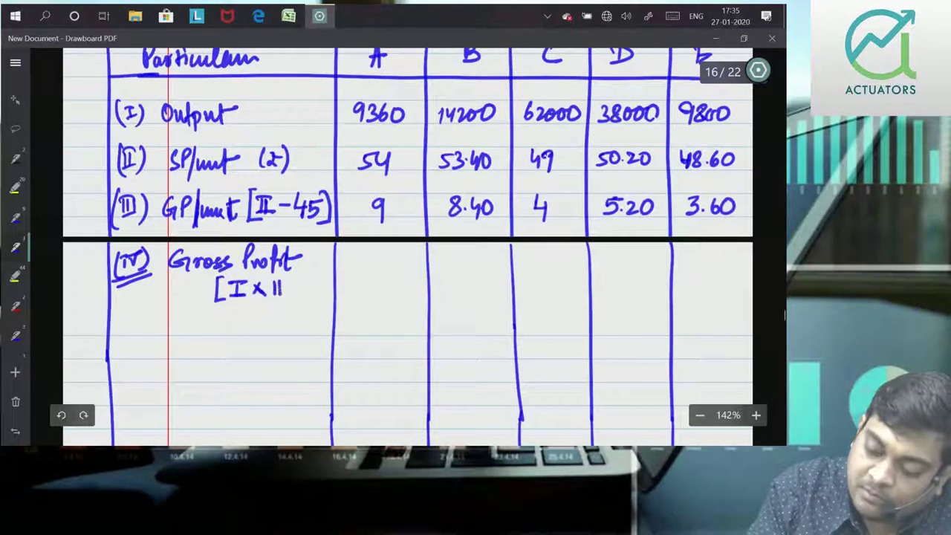
left_click(291, 292)
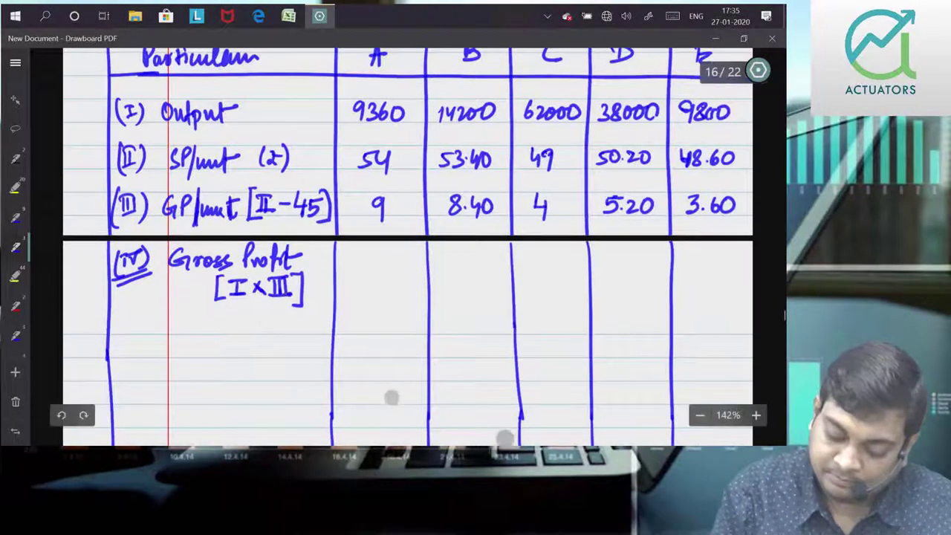
mouse_move(352, 252)
left_mouse_down()
mouse_move(369, 276)
mouse_move(394, 275)
mouse_move(404, 257)
left_mouse_up()
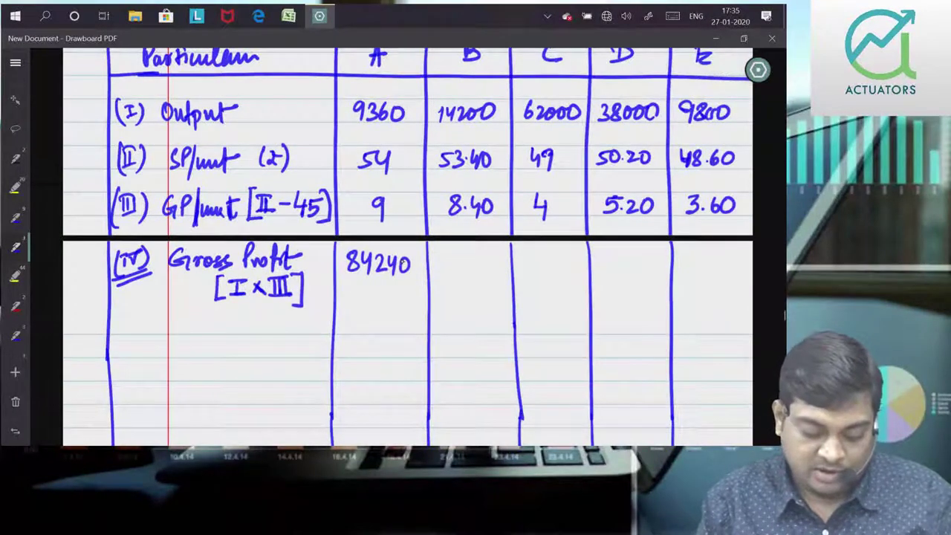
Step: Handwrite Gross Profit figures 119280, 248000, 197600 and 35280 under B, C, D and E
mouse_move(439, 254)
left_mouse_down()
mouse_move(438, 273)
mouse_move(491, 265)
mouse_move(486, 272)
left_mouse_up()
left_click_drag(496, 256, 496, 257)
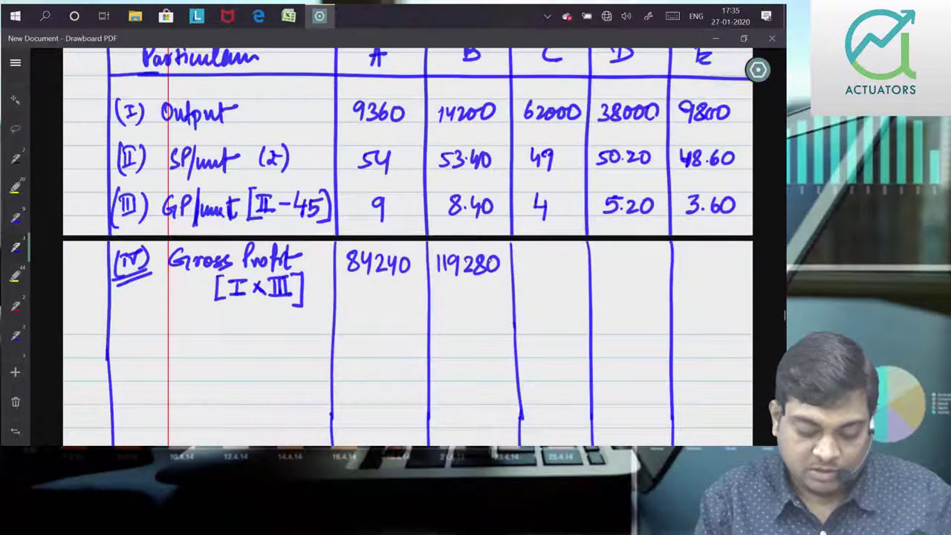
mouse_move(518, 259)
left_mouse_down()
mouse_move(542, 272)
mouse_move(555, 257)
left_mouse_up()
left_click_drag(566, 257, 575, 257)
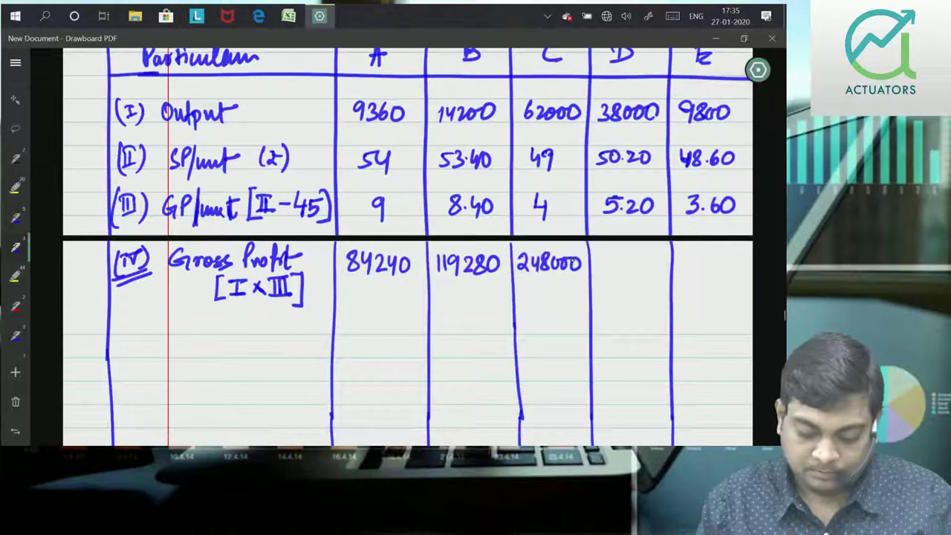
mouse_move(602, 253)
left_mouse_down()
mouse_move(602, 272)
mouse_move(614, 273)
mouse_move(658, 257)
left_mouse_up()
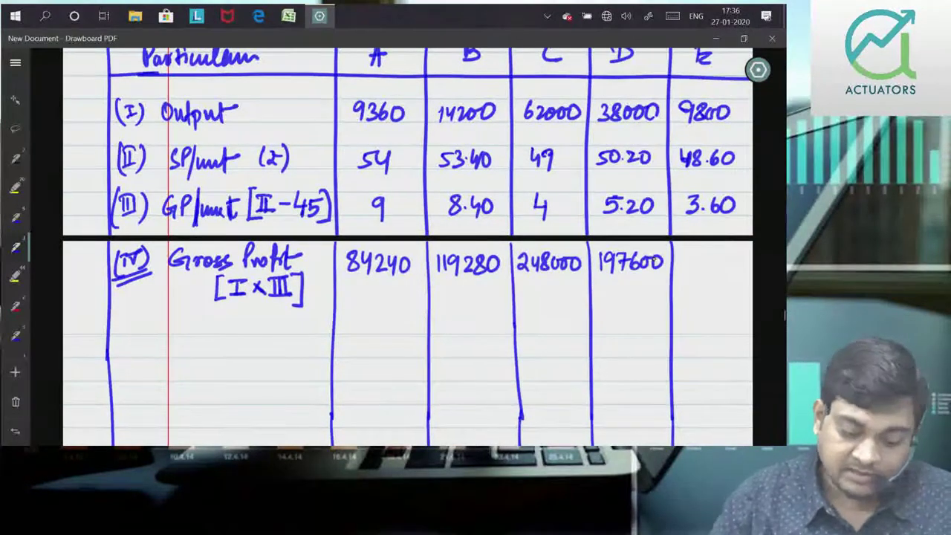
mouse_move(676, 253)
left_mouse_down()
mouse_move(676, 266)
mouse_move(699, 257)
mouse_move(691, 268)
left_mouse_up()
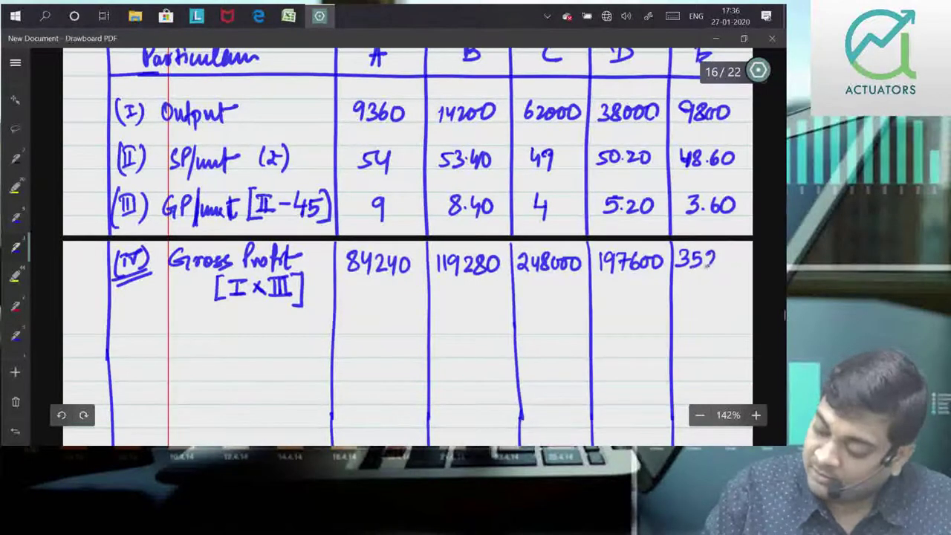
left_click_drag(718, 266, 722, 251)
left_click_drag(735, 250, 734, 253)
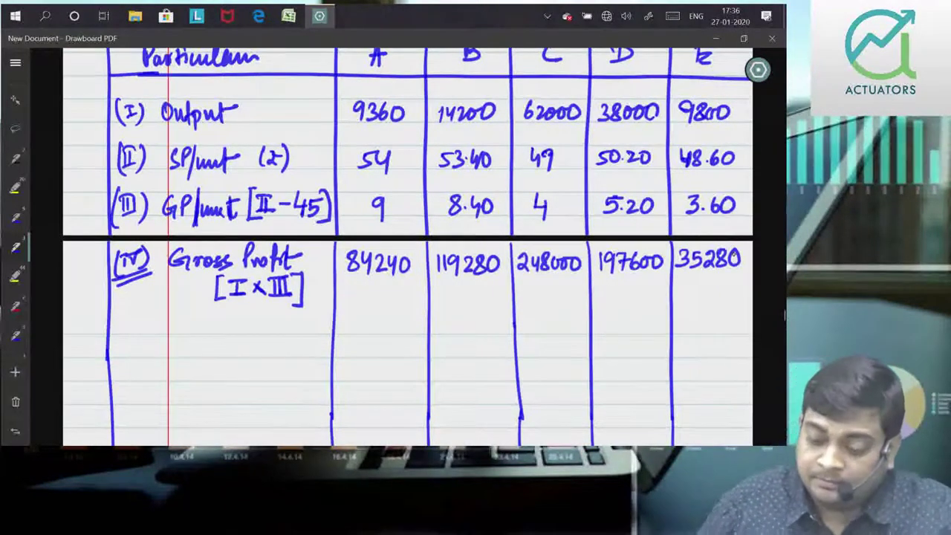
mouse_move(418, 384)
left_mouse_down()
mouse_move(418, 287)
mouse_move(434, 361)
mouse_move(424, 297)
mouse_move(425, 438)
left_mouse_up()
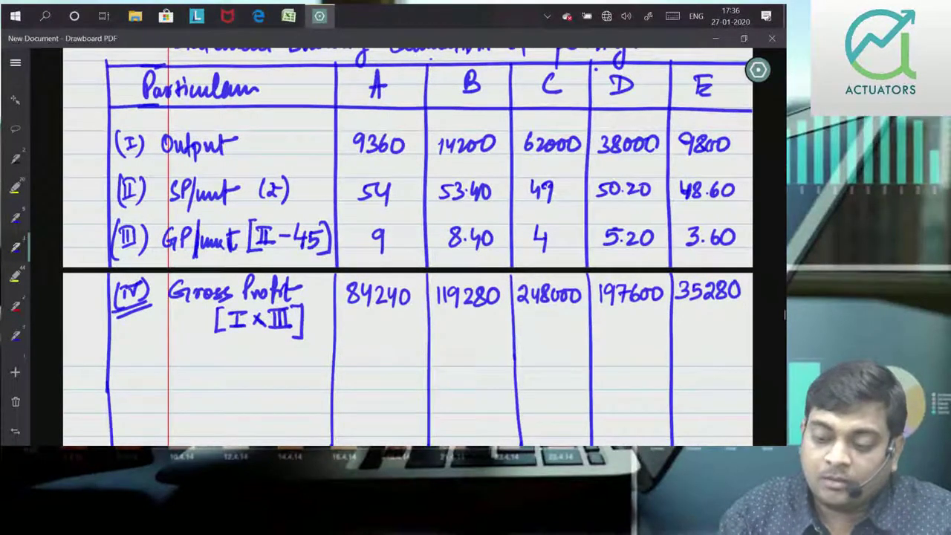
scroll(407, 245, "down", 2)
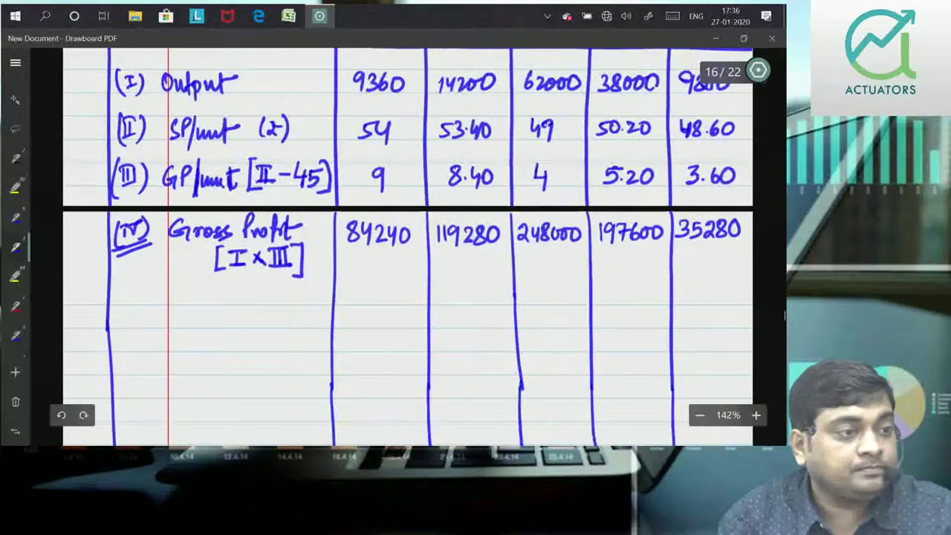
Step: Write the underlined heading '(V) O/Head Cost' as the next row
scroll(450, 349, "down", 2)
scroll(450, 355, "down", 1)
scroll(450, 349, "down", 1)
scroll(449, 343, "down", 2)
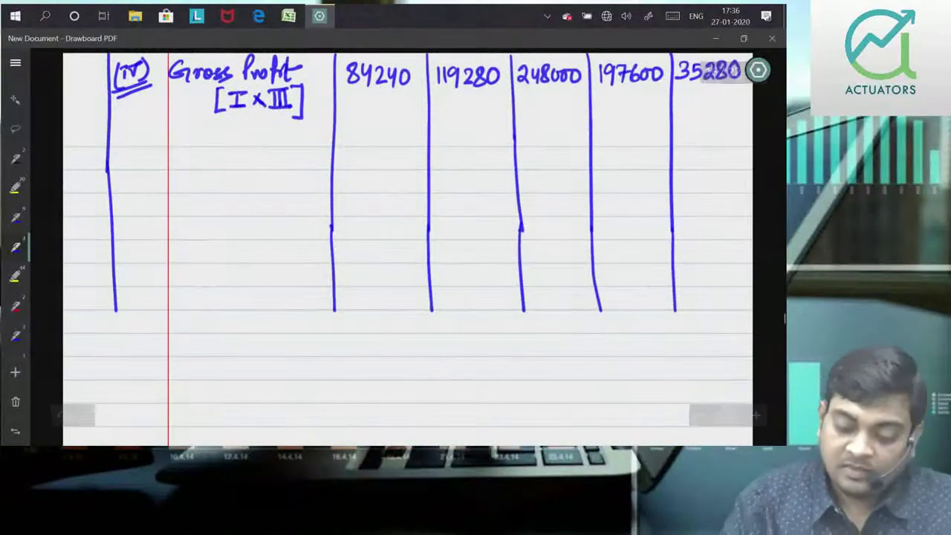
scroll(288, 339, "up", 1)
mouse_move(124, 142)
left_mouse_down()
mouse_move(135, 143)
mouse_move(122, 168)
left_mouse_up()
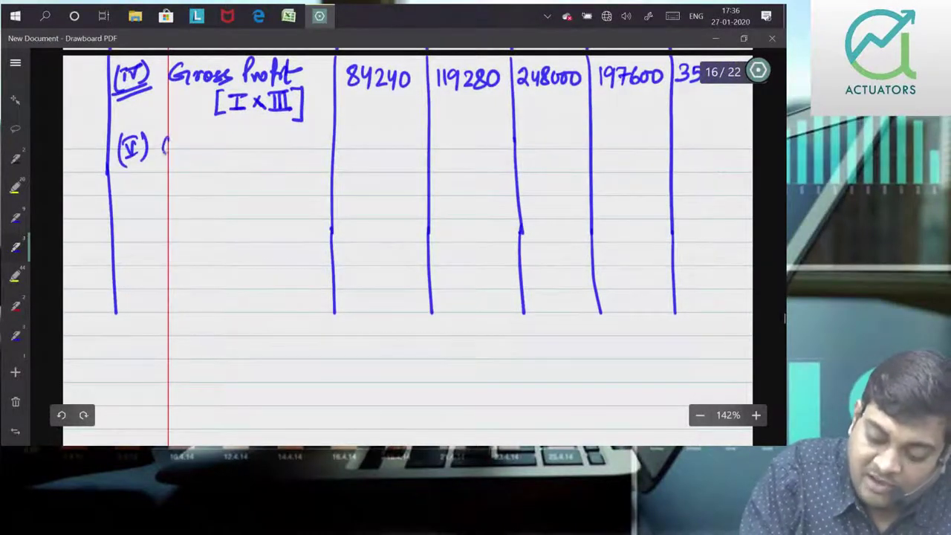
left_click_drag(186, 139, 186, 154)
left_click_drag(186, 147, 277, 155)
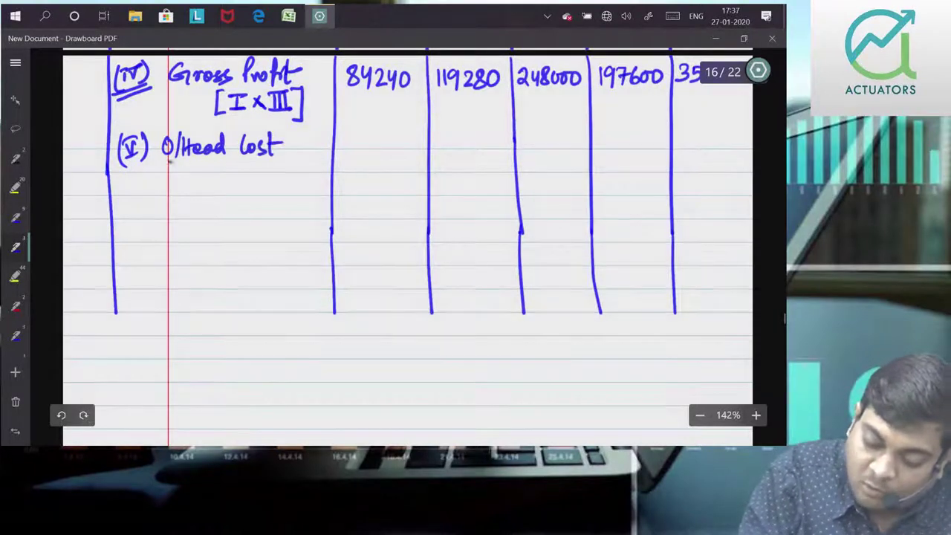
left_click_drag(159, 160, 318, 157)
Step: Extend all six column lines of the table down the page
left_click_drag(115, 312, 119, 444)
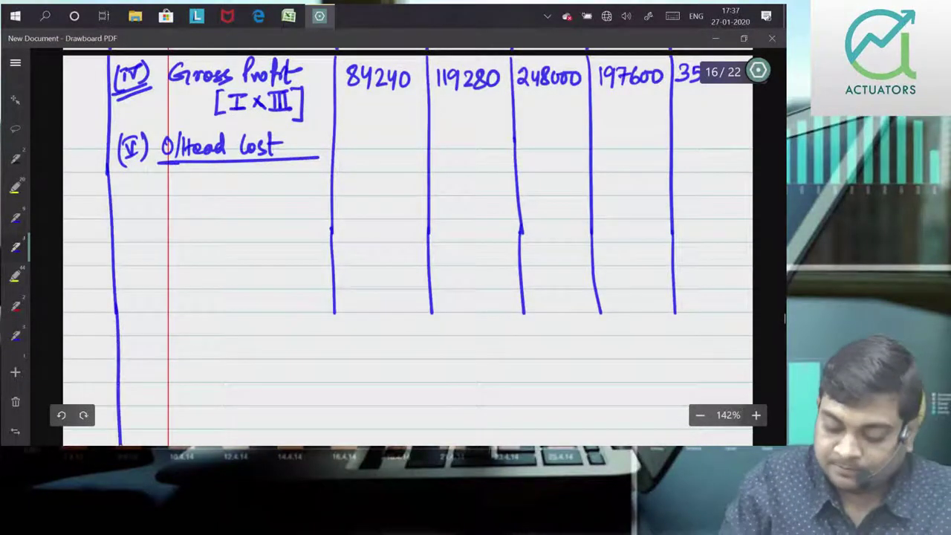
left_click_drag(335, 312, 339, 444)
left_click_drag(432, 312, 440, 444)
left_click_drag(524, 312, 536, 444)
left_click_drag(600, 312, 604, 444)
left_click_drag(675, 313, 677, 445)
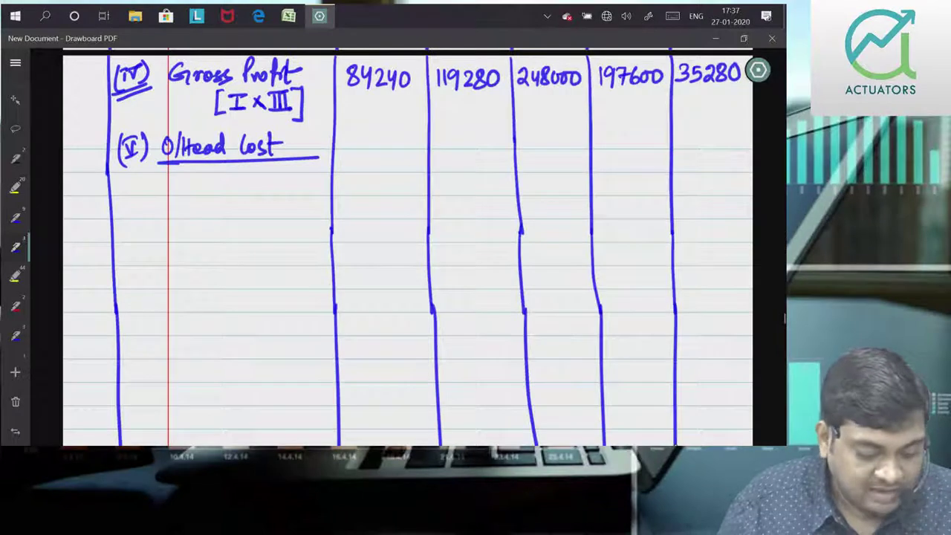
Step: Write the 'Order taking' item and double-rule beneath the Gross Profit figures
left_click_drag(163, 182, 221, 182)
mouse_move(228, 184)
left_mouse_down()
mouse_move(254, 193)
mouse_move(254, 210)
left_mouse_up()
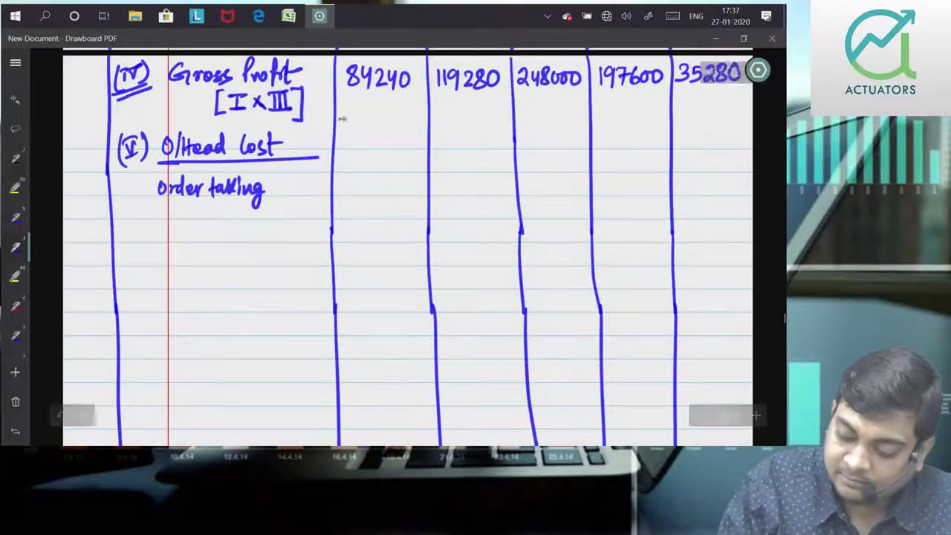
left_click_drag(338, 117, 743, 118)
left_click_drag(338, 122, 750, 123)
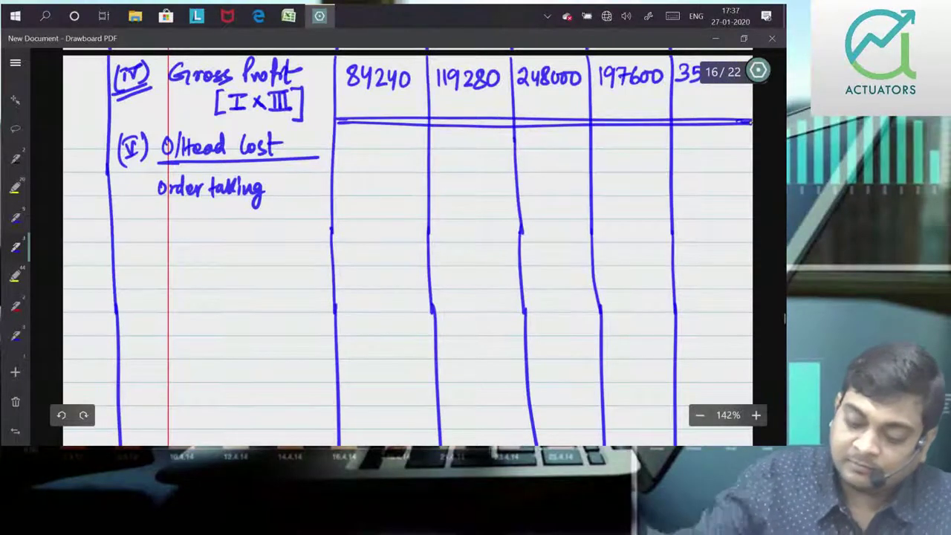
mouse_move(366, 136)
left_mouse_down()
mouse_move(380, 148)
mouse_move(381, 138)
left_mouse_up()
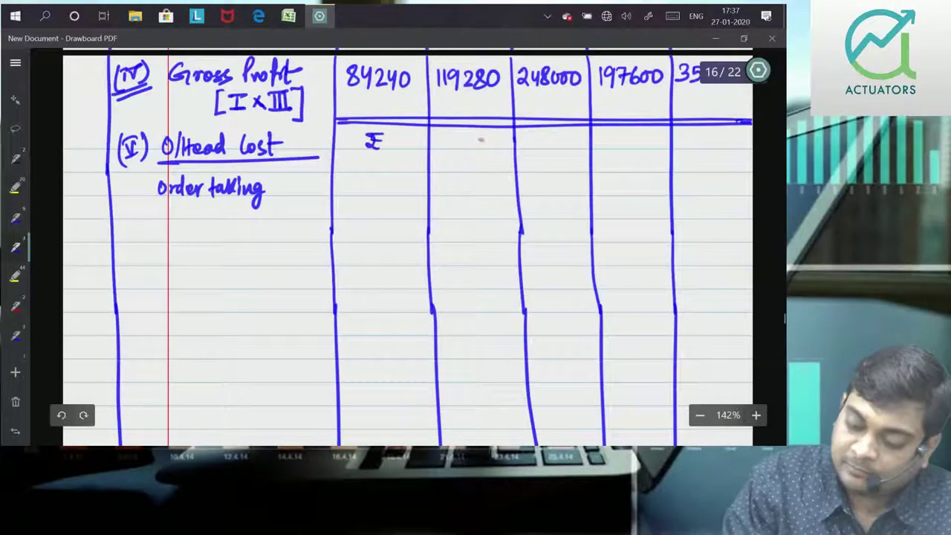
left_click_drag(469, 138, 483, 147)
left_click_drag(545, 139, 555, 147)
mouse_move(613, 136)
left_mouse_down()
mouse_move(628, 147)
mouse_move(630, 138)
left_mouse_up()
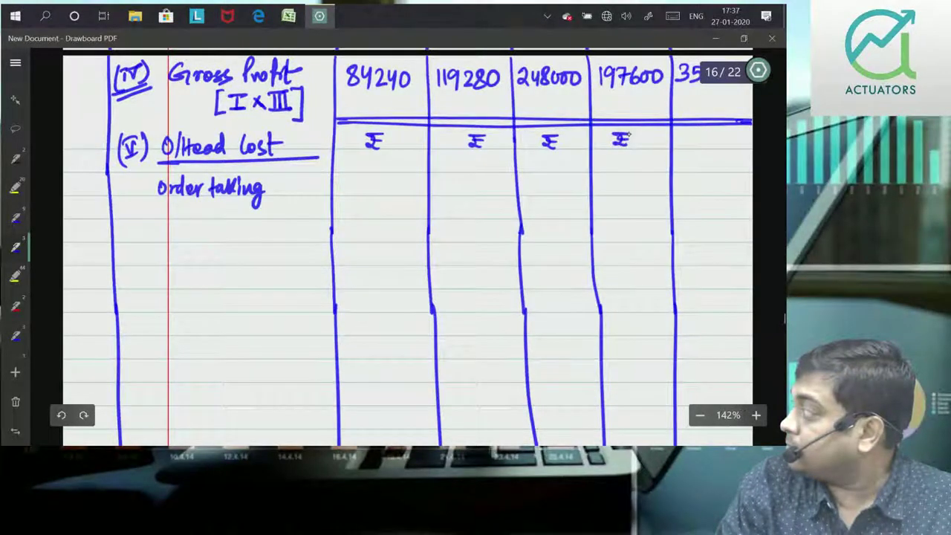
left_click_drag(694, 135, 709, 146)
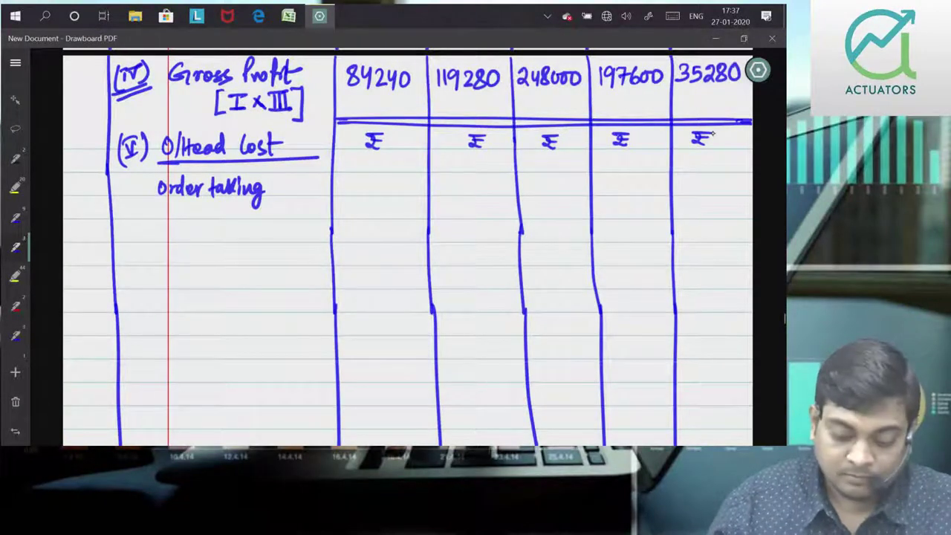
mouse_move(269, 185)
left_mouse_down()
mouse_move(295, 183)
mouse_move(300, 196)
mouse_move(336, 187)
left_mouse_up()
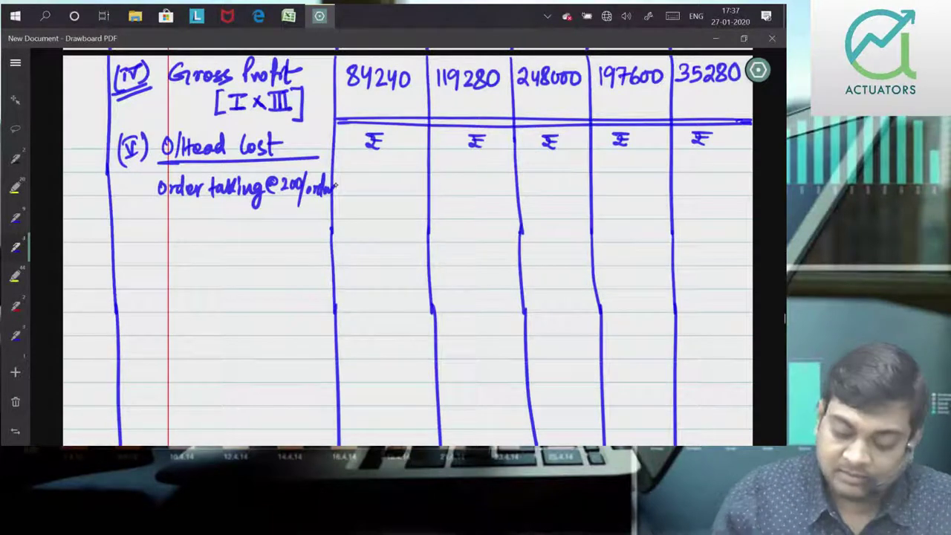
Step: Enter order-taking costs 6000, 10000, 12000, 10000, 12000 and begin the 'Customer Visit@' label
mouse_move(363, 179)
left_mouse_down()
mouse_move(361, 188)
mouse_move(399, 182)
mouse_move(450, 192)
left_mouse_up()
left_click_drag(460, 181, 465, 183)
left_click_drag(478, 180, 525, 193)
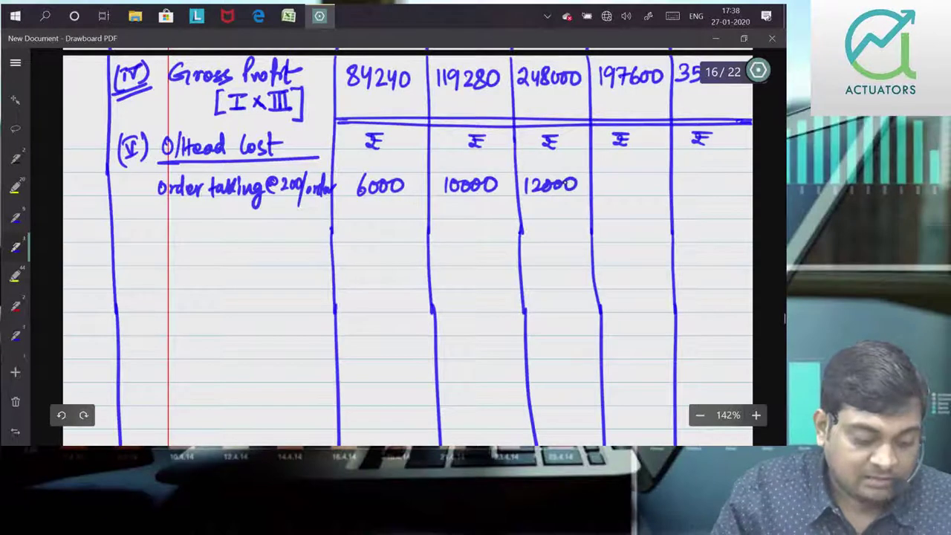
mouse_move(609, 177)
left_mouse_down()
mouse_move(607, 194)
mouse_move(651, 180)
mouse_move(705, 192)
left_mouse_up()
left_click_drag(717, 179, 724, 179)
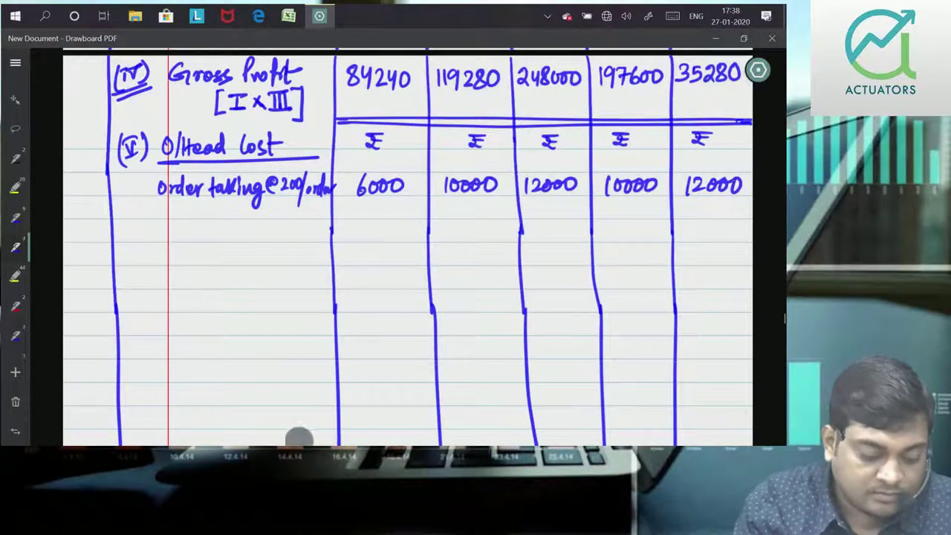
mouse_move(159, 227)
left_mouse_down()
mouse_move(157, 240)
mouse_move(220, 232)
mouse_move(236, 240)
left_mouse_up()
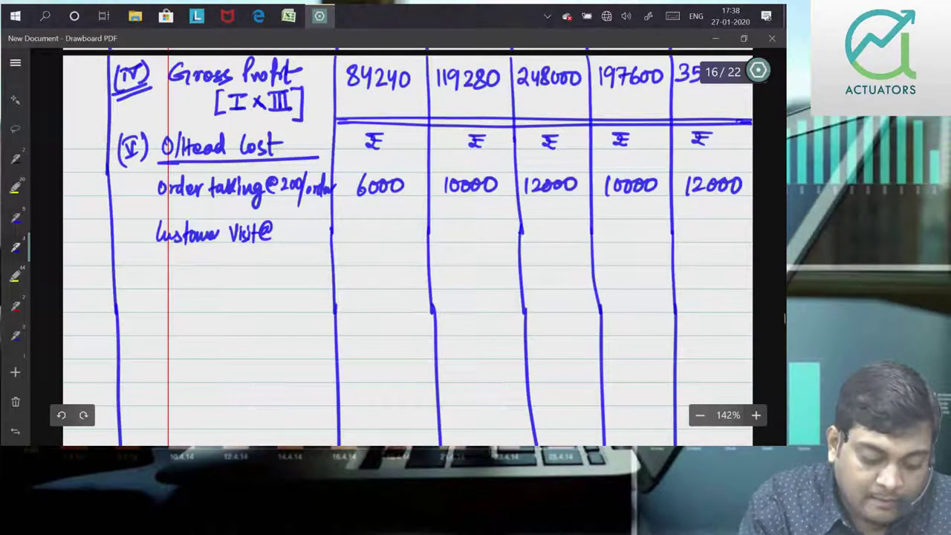
Step: Finish the Customer Visit label with the rate 300/visit
left_click_drag(280, 227, 282, 237)
mouse_move(292, 230)
left_mouse_down()
mouse_move(297, 253)
mouse_move(310, 230)
mouse_move(314, 238)
left_mouse_up()
left_click_drag(319, 231, 320, 238)
mouse_move(329, 222)
left_mouse_down()
mouse_move(327, 239)
mouse_move(335, 228)
left_mouse_up()
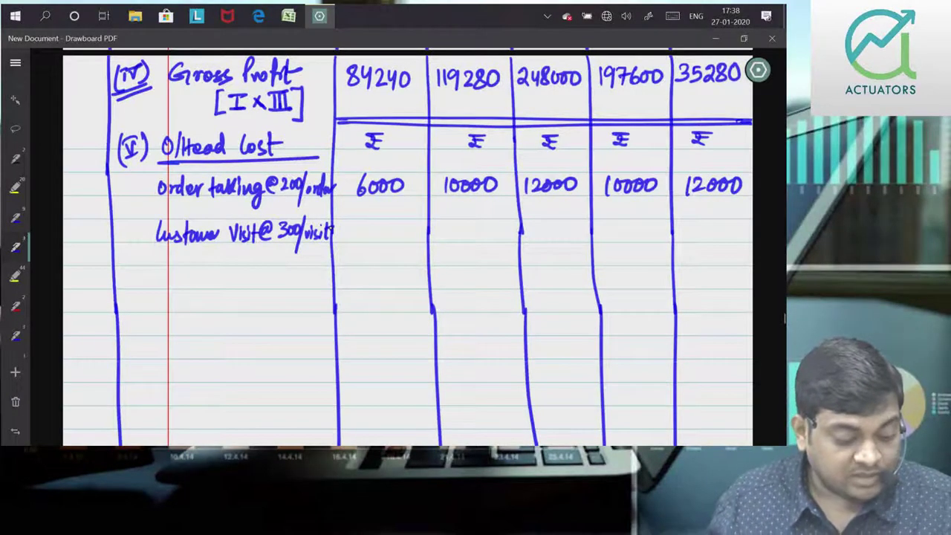
Step: Enter Customer Visit costs 1200, 1800 and 3600 for A, B and C
left_click_drag(361, 227, 362, 242)
mouse_move(366, 230)
left_mouse_down()
mouse_move(380, 240)
mouse_move(388, 229)
left_mouse_up()
left_click_drag(399, 226, 399, 228)
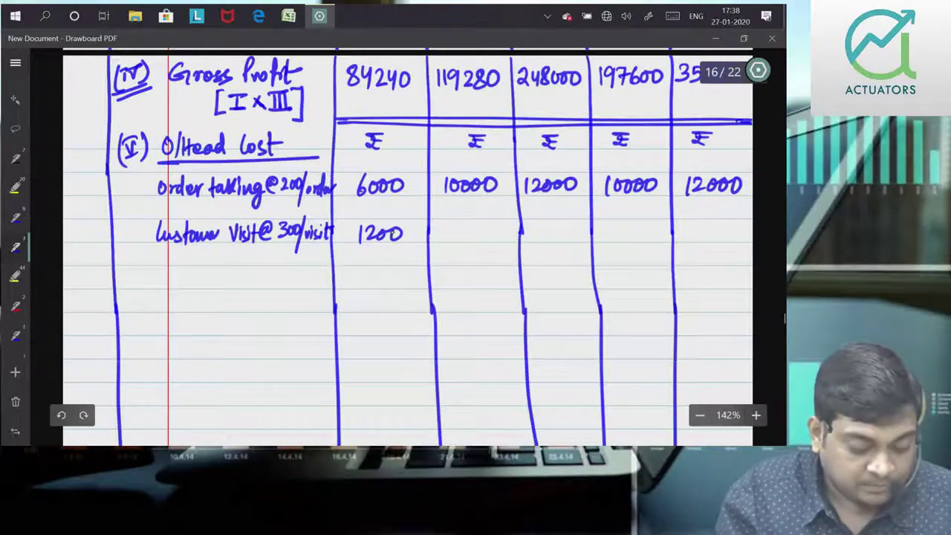
mouse_move(452, 223)
left_mouse_down()
mouse_move(452, 242)
mouse_move(470, 230)
left_mouse_up()
left_click_drag(481, 225, 480, 226)
left_click_drag(489, 225, 489, 225)
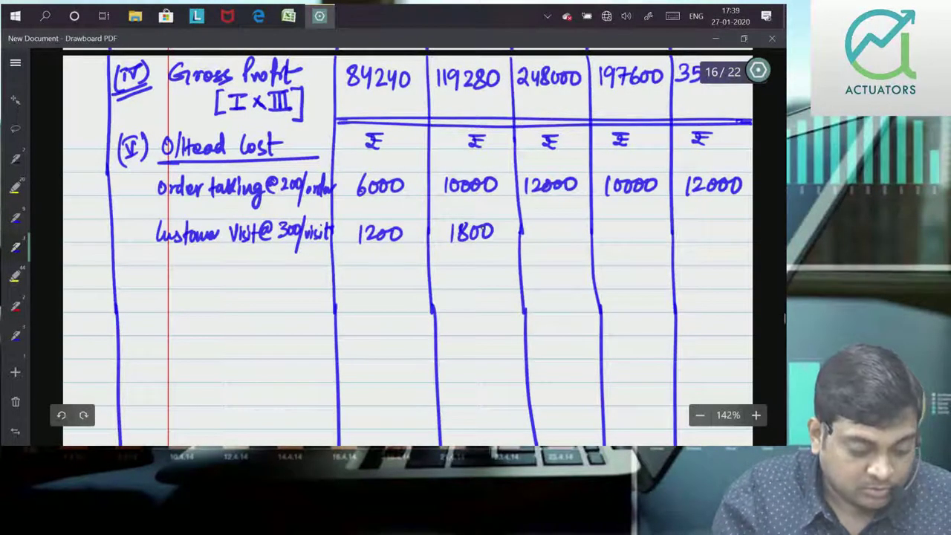
left_click_drag(533, 224, 534, 239)
mouse_move(556, 223)
left_mouse_down()
mouse_move(551, 236)
mouse_move(564, 229)
left_mouse_up()
left_click_drag(574, 229, 625, 241)
Step: Enter 1200 and 1800 for D and E, then begin the 'Delivery' label
left_click_drag(634, 229, 638, 233)
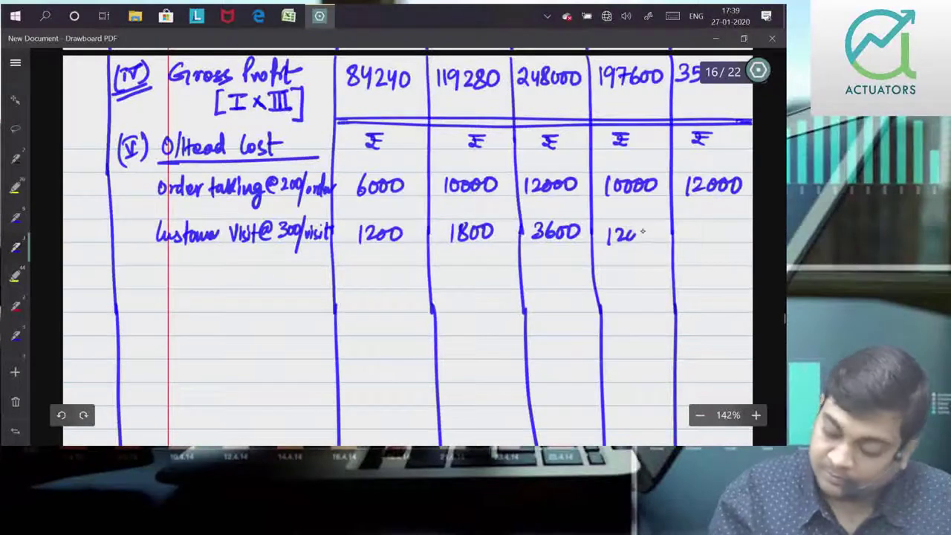
scroll(644, 233, "up", 3)
scroll(643, 232, "down", 3)
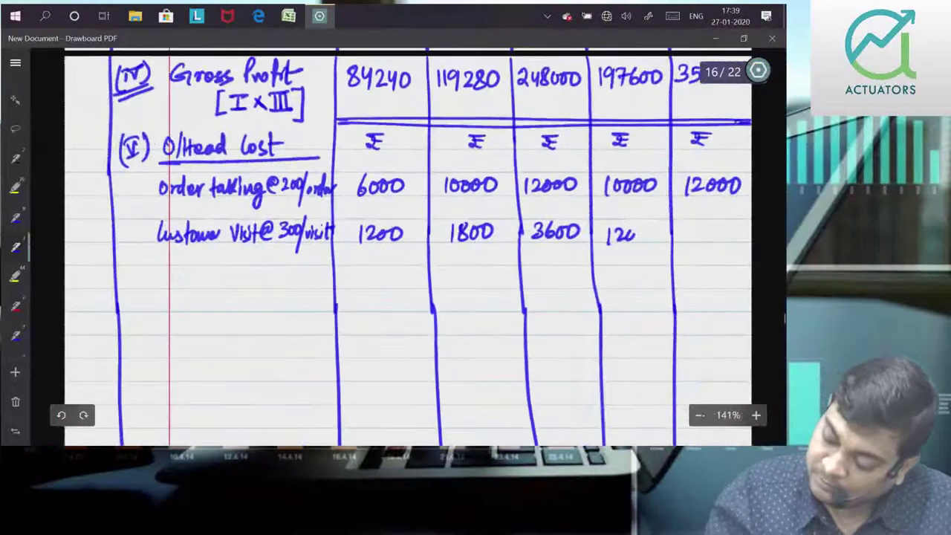
left_click_drag(632, 228, 633, 235)
mouse_move(644, 227)
left_mouse_down()
mouse_move(696, 238)
mouse_move(707, 224)
mouse_move(730, 226)
left_mouse_up()
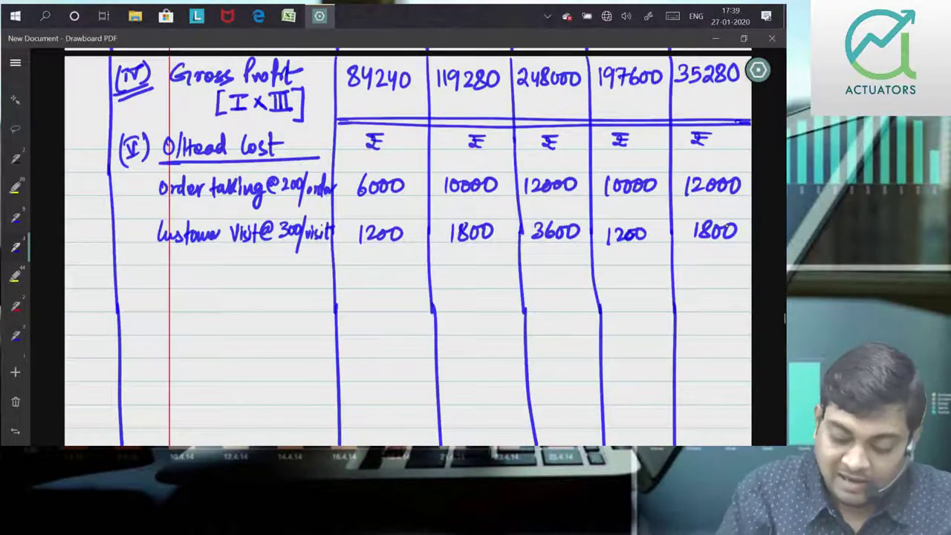
left_click_drag(164, 269, 226, 280)
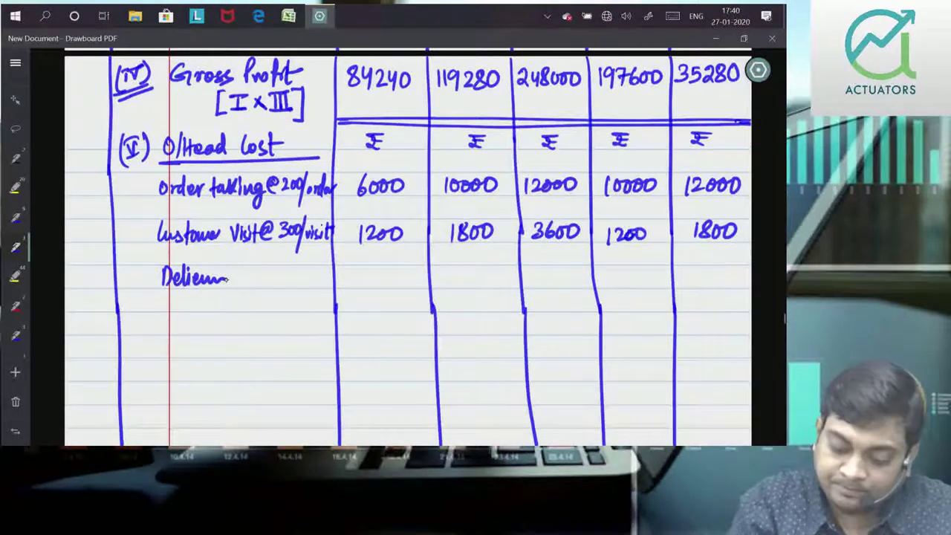
Step: Complete the Delivery @₹4/Km rate and enter 3200 and 2880 for A and B
mouse_move(242, 276)
left_mouse_down()
mouse_move(278, 272)
mouse_move(279, 300)
left_mouse_up()
left_click_drag(298, 267, 289, 297)
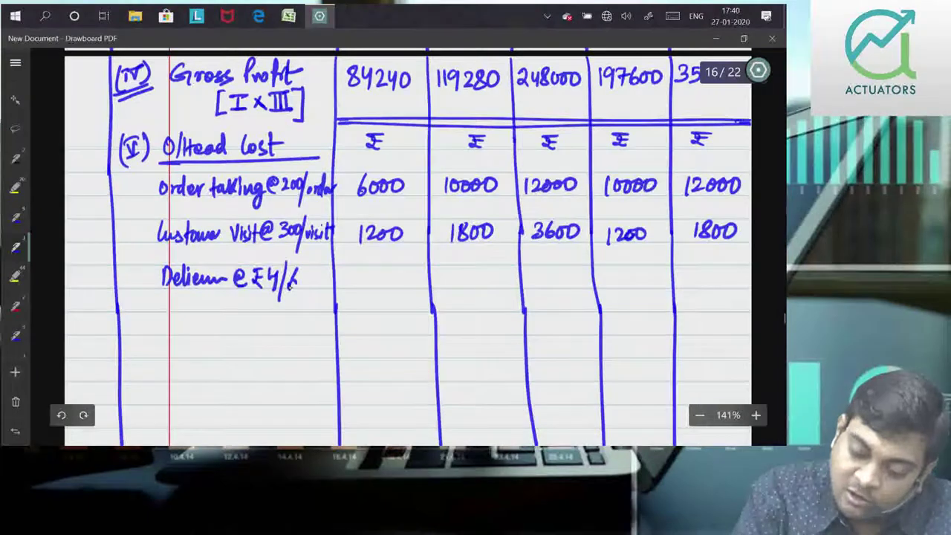
mouse_move(289, 269)
left_mouse_down()
mouse_move(289, 284)
mouse_move(313, 283)
left_mouse_up()
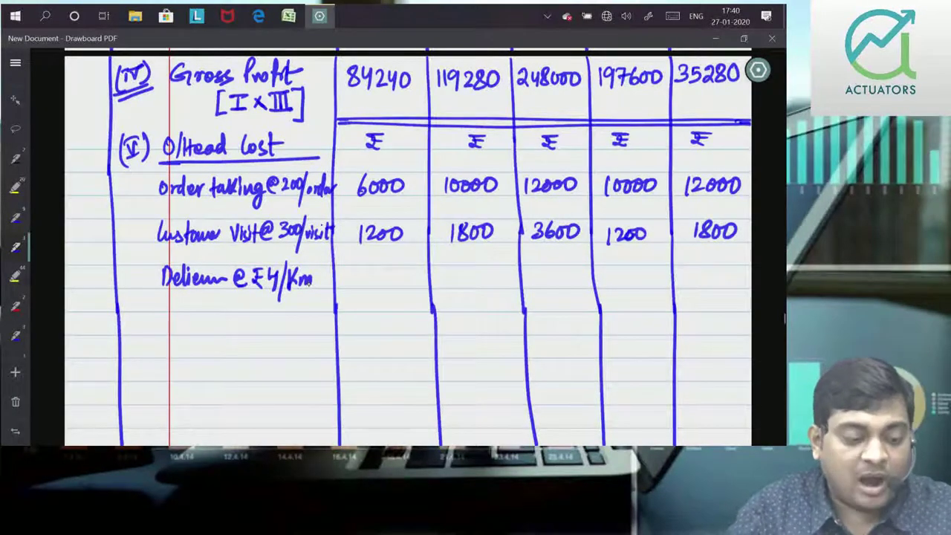
mouse_move(357, 272)
left_mouse_down()
mouse_move(357, 287)
mouse_move(385, 286)
mouse_move(389, 273)
left_mouse_up()
left_click_drag(401, 270, 400, 271)
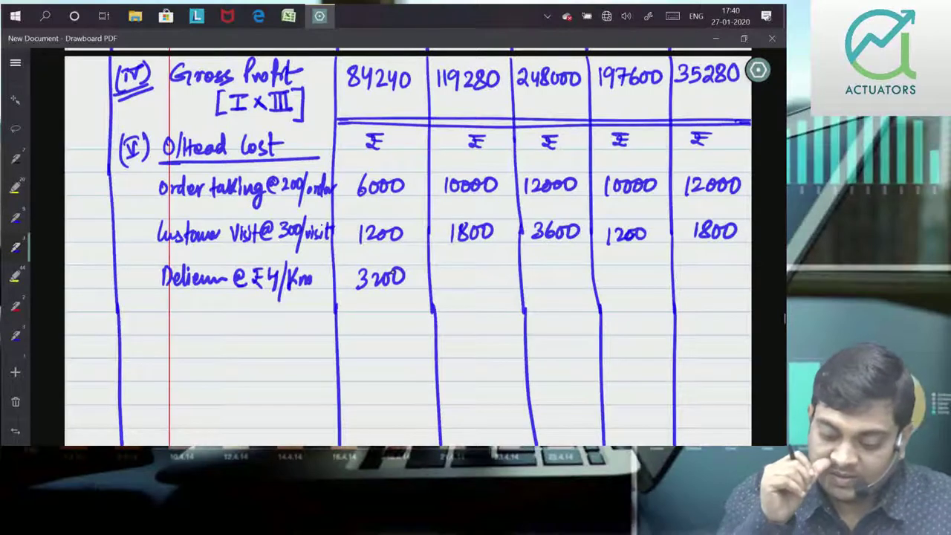
mouse_move(449, 271)
left_mouse_down()
mouse_move(459, 285)
mouse_move(481, 271)
left_mouse_up()
left_click_drag(494, 270, 479, 276)
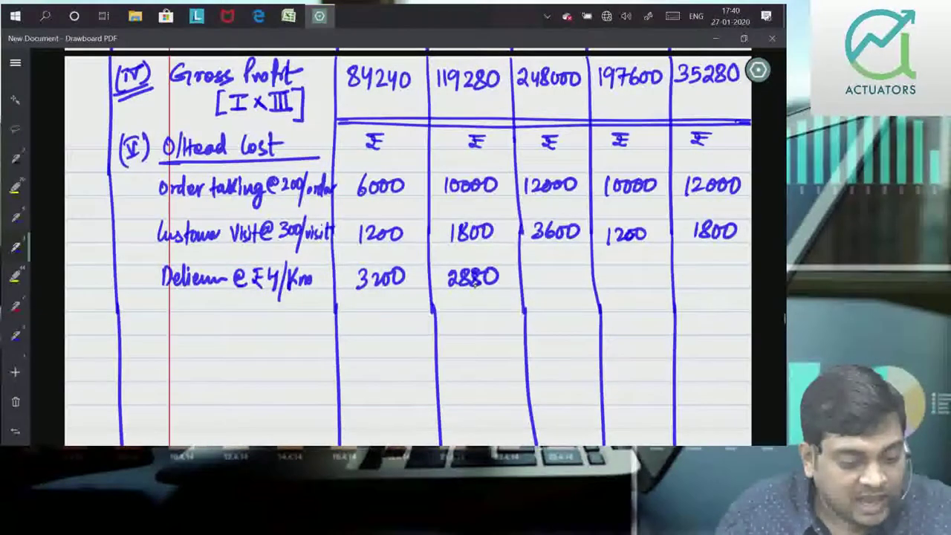
Step: Enter Delivery costs 4800, 6400 and 9600 for C–E, then begin the 'Product @₹2/unit' label
mouse_move(538, 267)
left_mouse_down()
mouse_move(547, 278)
mouse_move(567, 272)
left_mouse_up()
left_click_drag(579, 270, 577, 272)
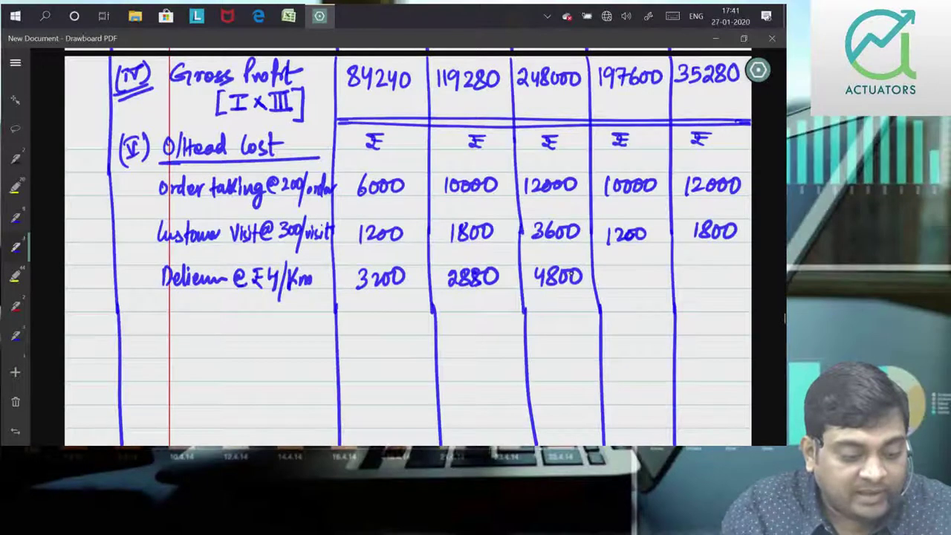
mouse_move(621, 269)
left_mouse_down()
mouse_move(614, 280)
mouse_move(638, 286)
left_mouse_up()
left_click_drag(647, 271, 654, 272)
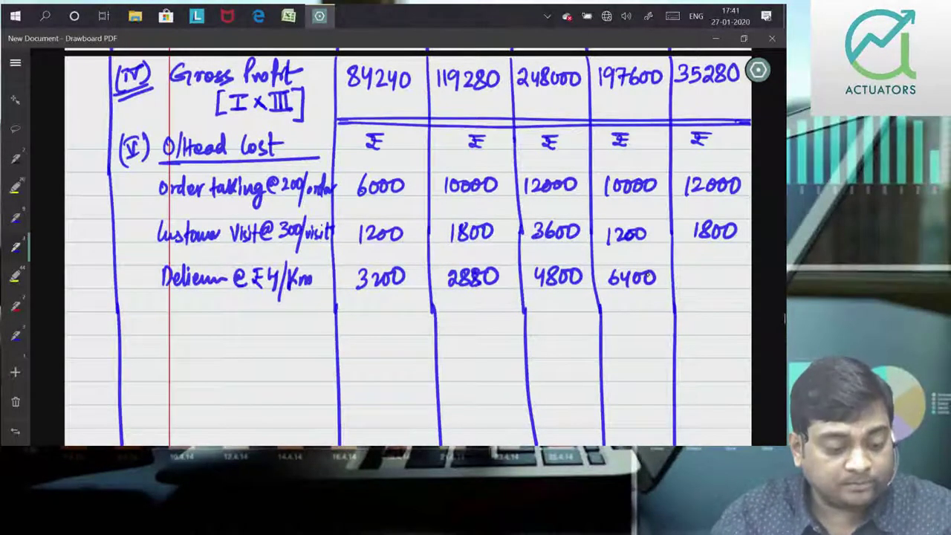
mouse_move(697, 270)
left_mouse_down()
mouse_move(691, 286)
mouse_move(705, 277)
left_mouse_up()
left_click_drag(719, 270, 731, 272)
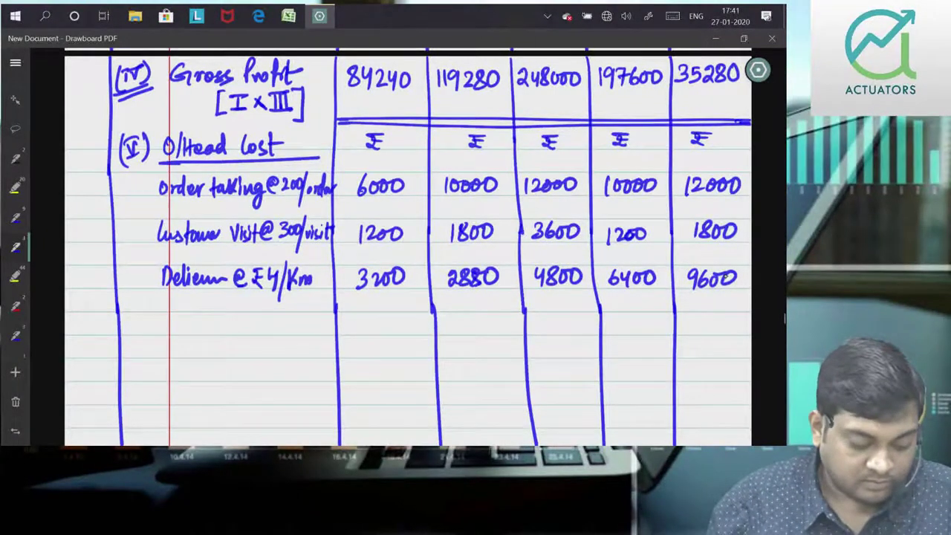
mouse_move(163, 331)
left_mouse_down()
mouse_move(171, 318)
mouse_move(220, 320)
mouse_move(212, 348)
mouse_move(246, 318)
left_mouse_up()
mouse_move(251, 318)
left_mouse_down()
mouse_move(260, 334)
mouse_move(282, 333)
mouse_move(278, 349)
left_mouse_up()
Step: Finish the Product row label as '@₹2/unit'
left_click_drag(289, 324, 324, 336)
left_click_drag(315, 326, 332, 324)
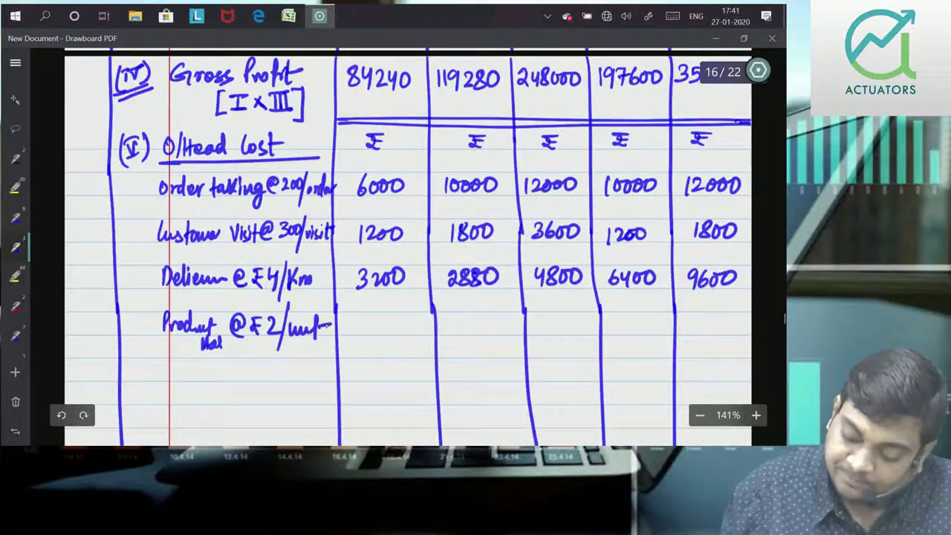
scroll(408, 245, "up", 4)
scroll(408, 246, "down", 2)
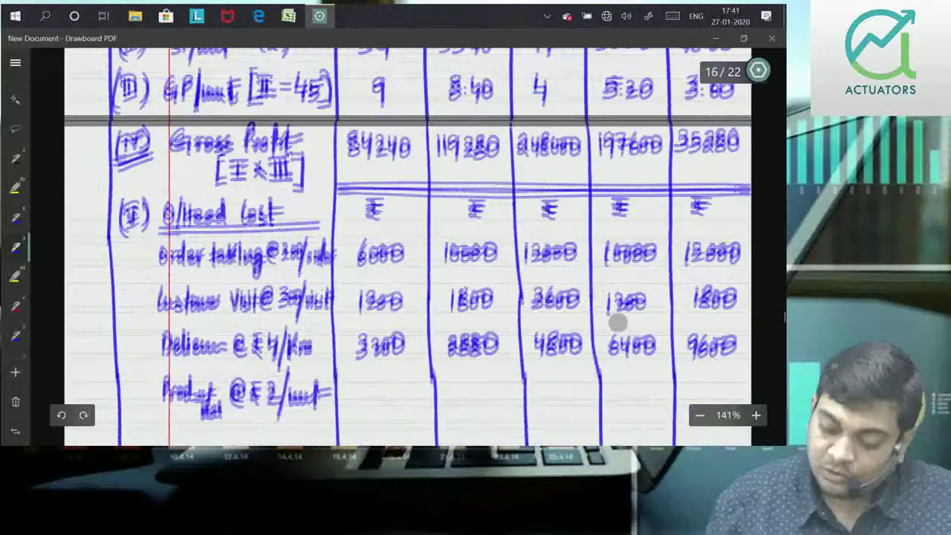
scroll(409, 245, "down", 2)
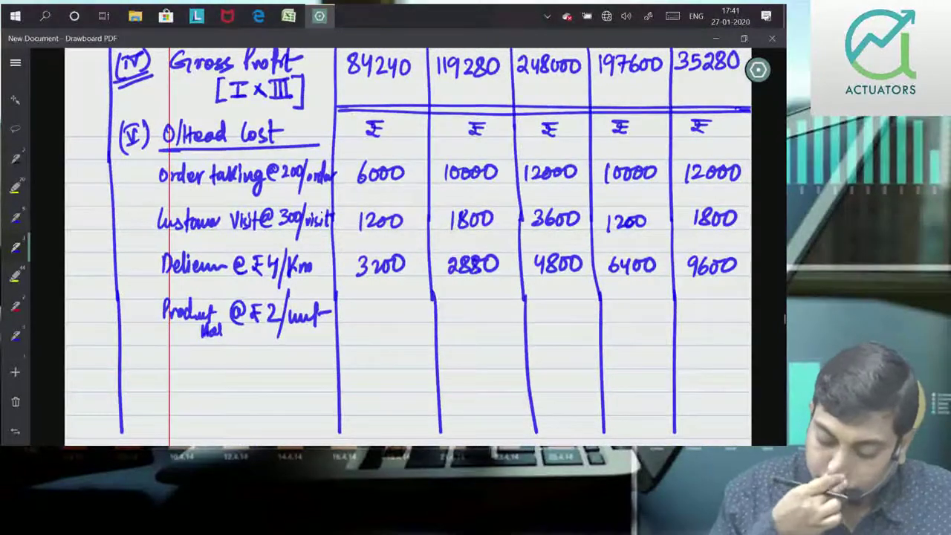
Step: Enter Product costs 18720, 28400 and 124000 for A, B and C
mouse_move(365, 303)
left_mouse_down()
mouse_move(363, 321)
mouse_move(385, 305)
mouse_move(407, 321)
left_mouse_up()
left_click_drag(414, 306, 412, 308)
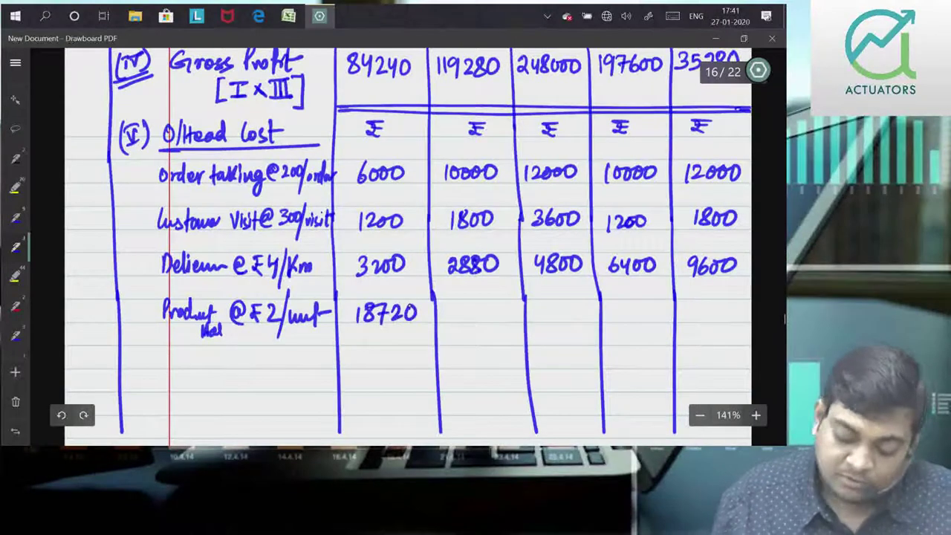
left_click_drag(455, 310, 464, 318)
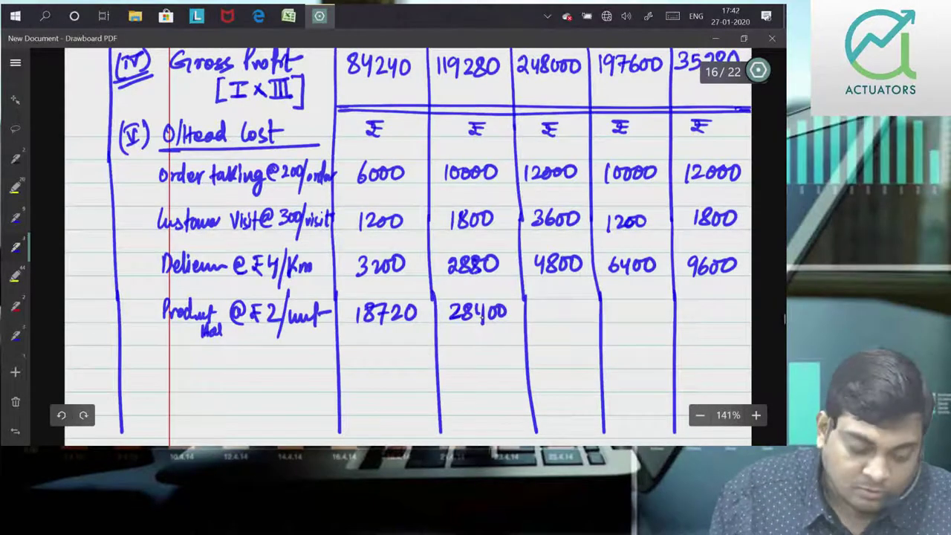
left_click_drag(534, 306, 535, 320)
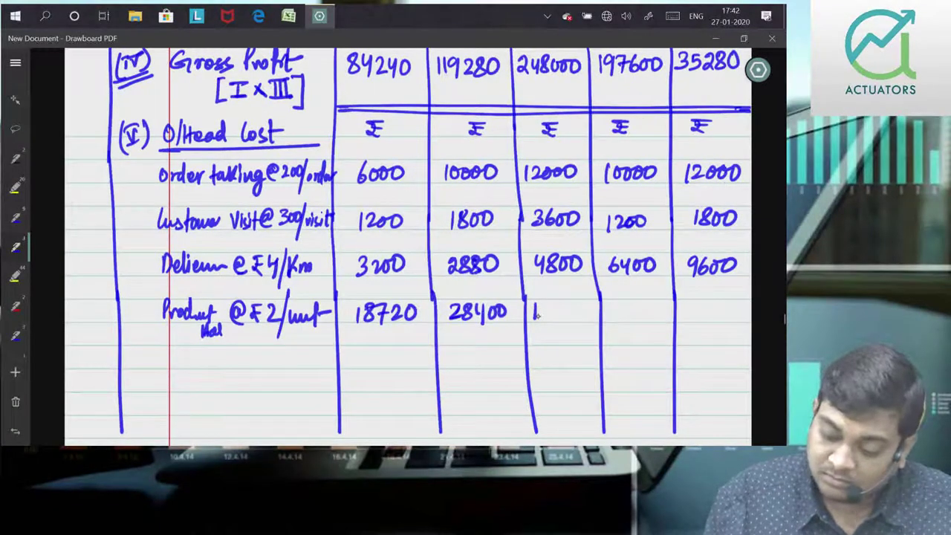
mouse_move(541, 306)
left_mouse_down()
mouse_move(566, 314)
mouse_move(562, 322)
left_mouse_up()
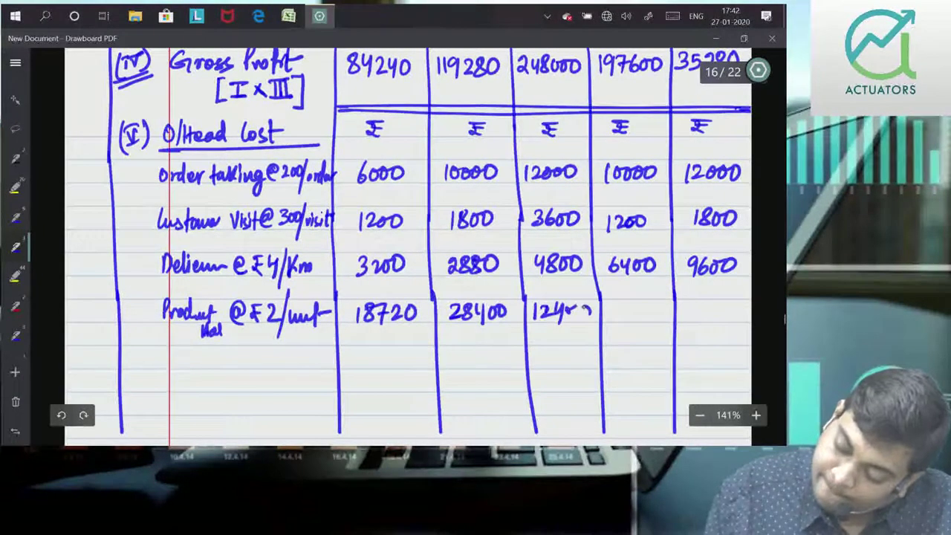
left_click_drag(581, 308, 579, 311)
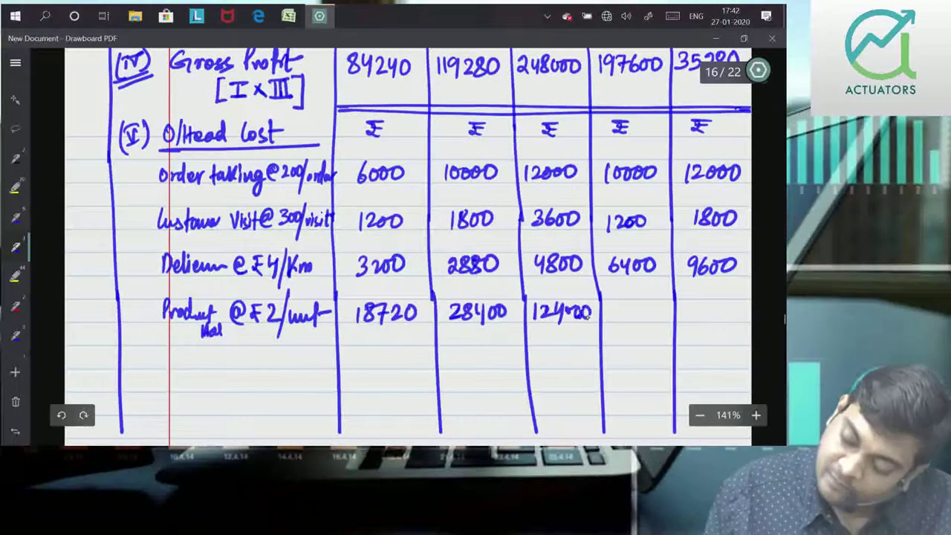
left_click_drag(561, 307, 567, 319)
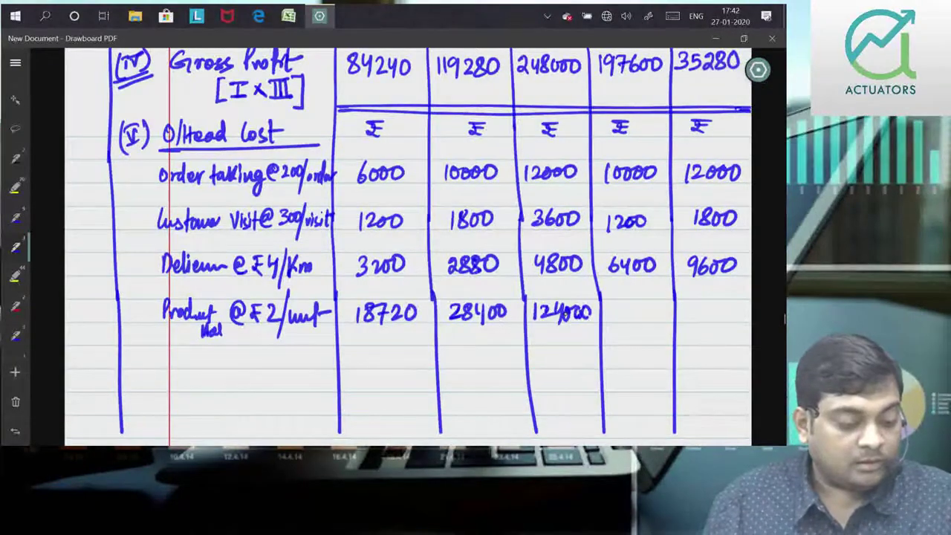
Step: Enter 76000 and 19600 for D and E, undo stray strokes, and begin the 'Expedite' label
mouse_move(612, 306)
left_mouse_down()
mouse_move(621, 321)
mouse_move(650, 307)
left_mouse_up()
left_click_drag(659, 307, 659, 308)
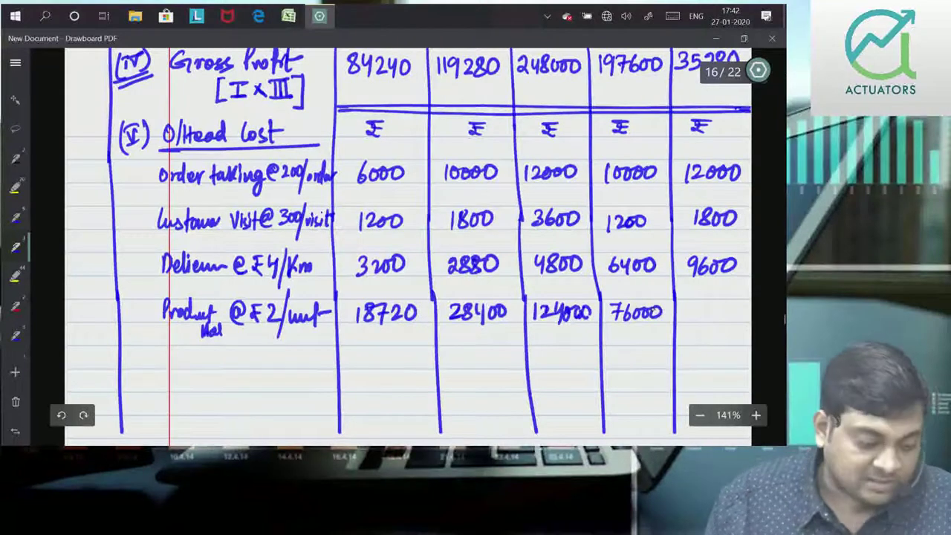
left_click_drag(693, 306, 703, 320)
left_click_drag(553, 311, 718, 317)
left_click_drag(713, 306, 711, 307)
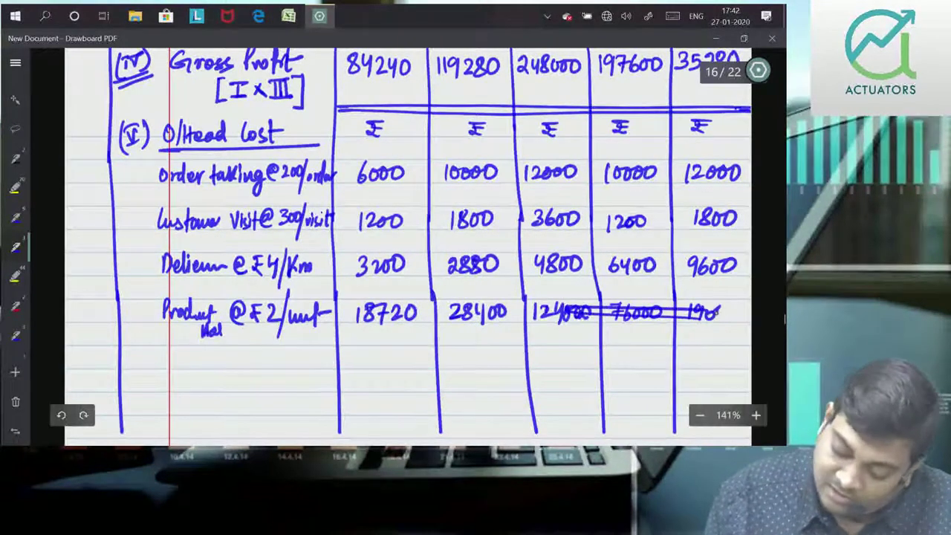
left_click(61, 415)
left_click(61, 416)
left_click(61, 416)
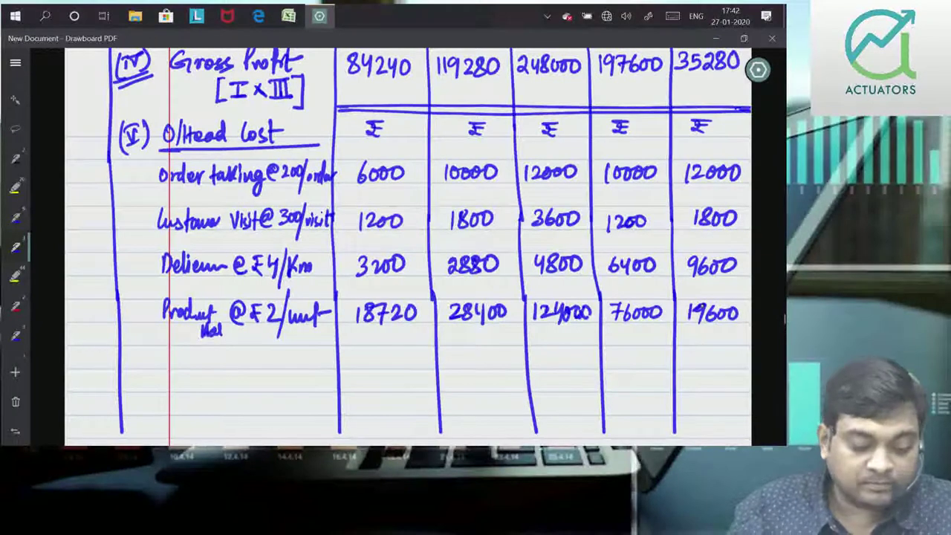
mouse_move(163, 364)
left_mouse_down()
mouse_move(172, 353)
mouse_move(218, 352)
left_mouse_up()
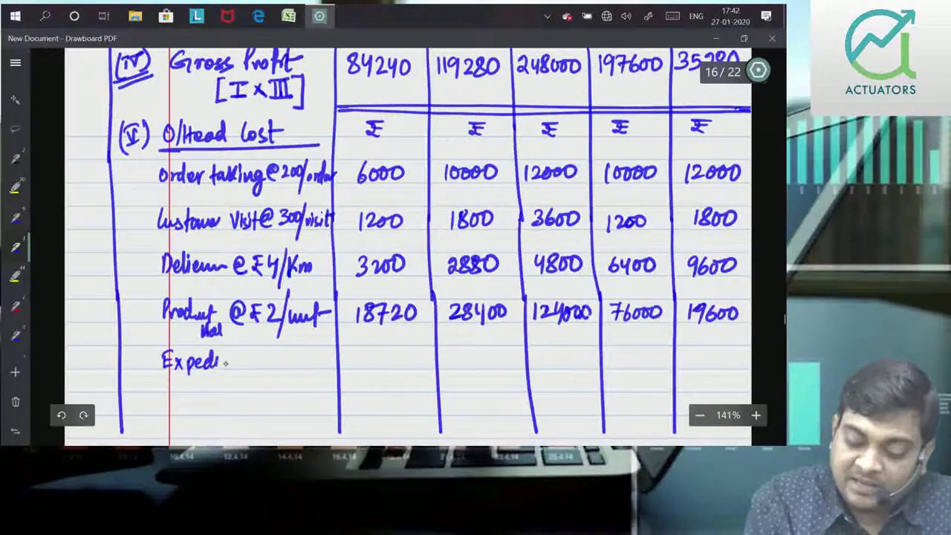
Step: Finish the label 'Expedite@100/del' and cross out column A, undoing a stray stroke
left_click_drag(229, 363, 258, 363)
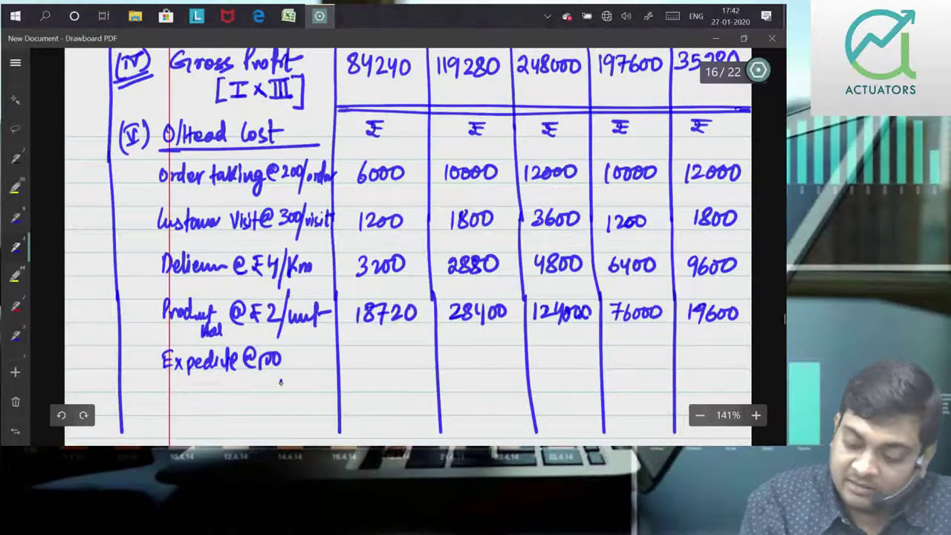
mouse_move(284, 358)
left_mouse_down()
mouse_move(281, 381)
mouse_move(315, 367)
left_mouse_up()
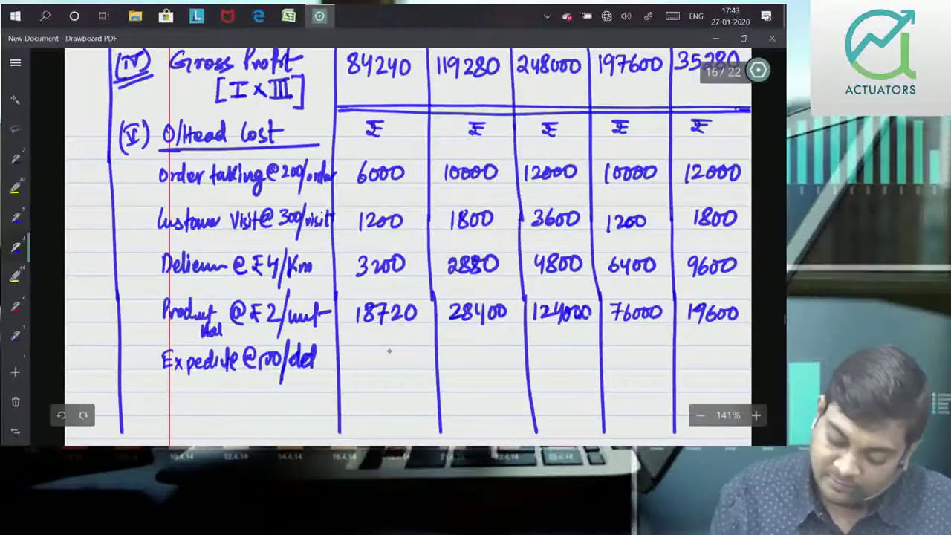
left_click_drag(385, 354, 380, 365)
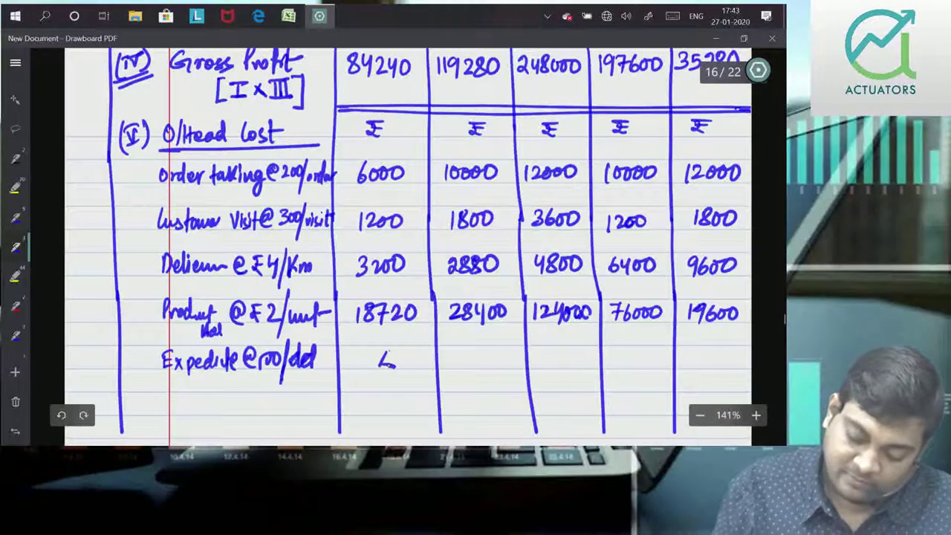
left_click(62, 416)
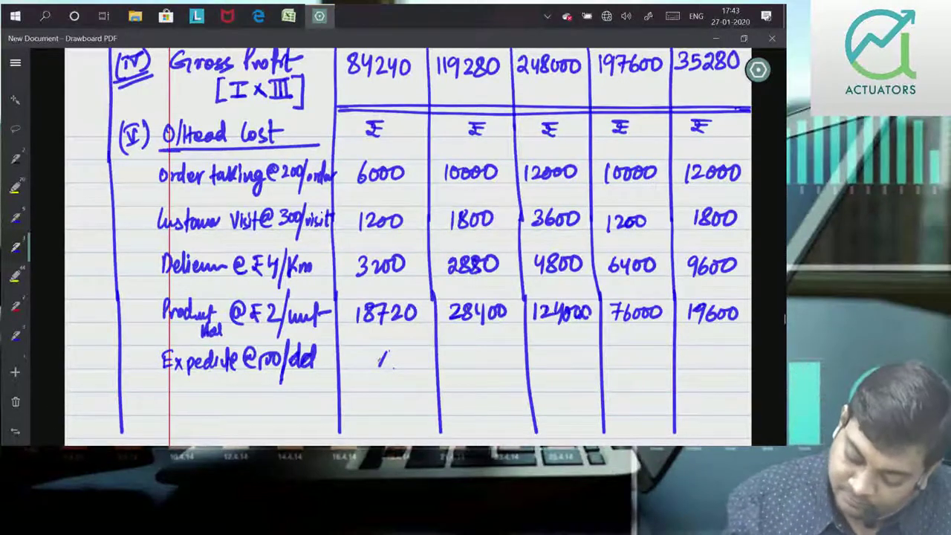
left_click(378, 355)
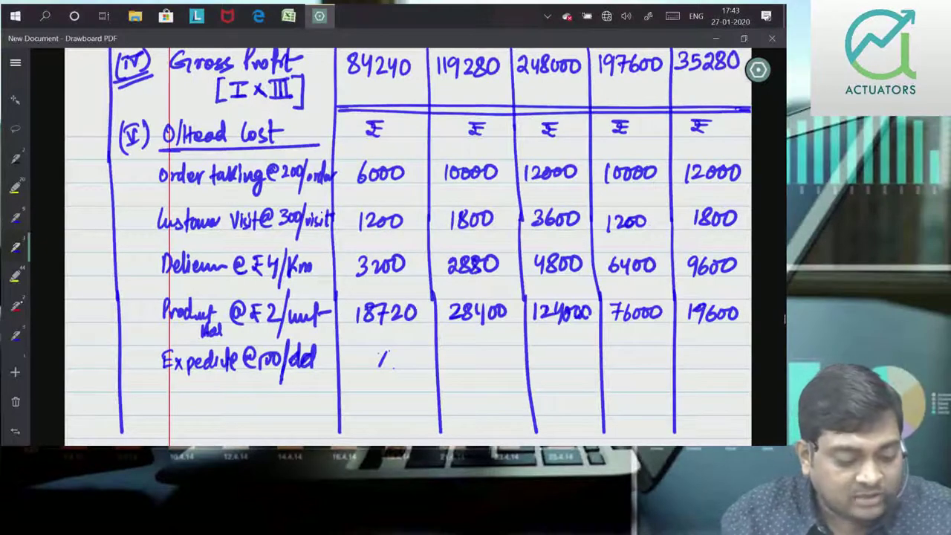
left_click_drag(378, 353, 393, 368)
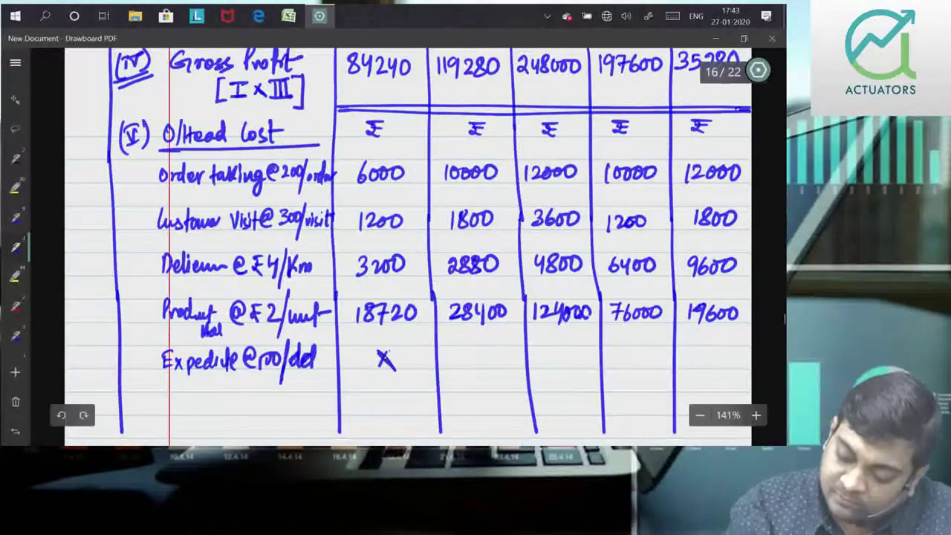
Step: Write 200 for E in the Expedite row and cross out columns B, C and D
left_click_drag(492, 368, 490, 368)
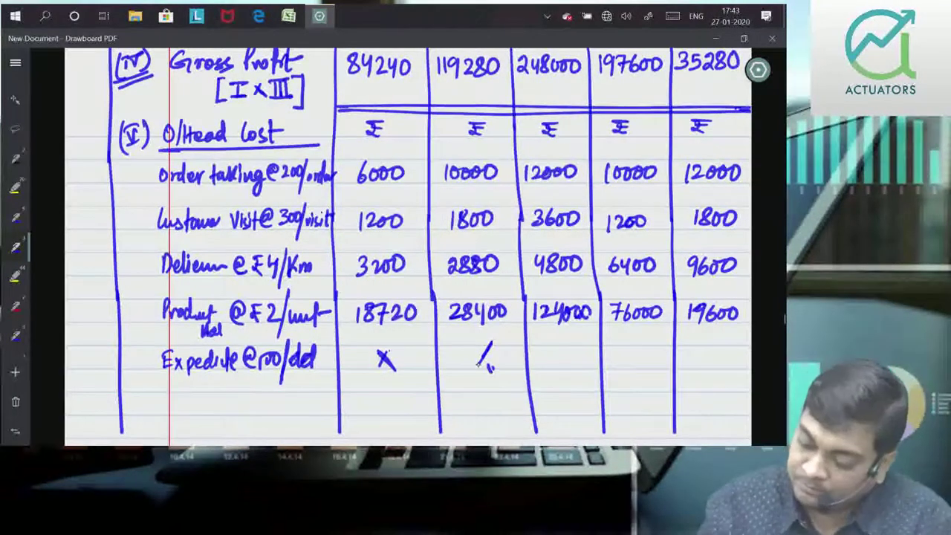
left_click(697, 356)
left_click_drag(715, 355, 713, 357)
left_click_drag(728, 355, 727, 357)
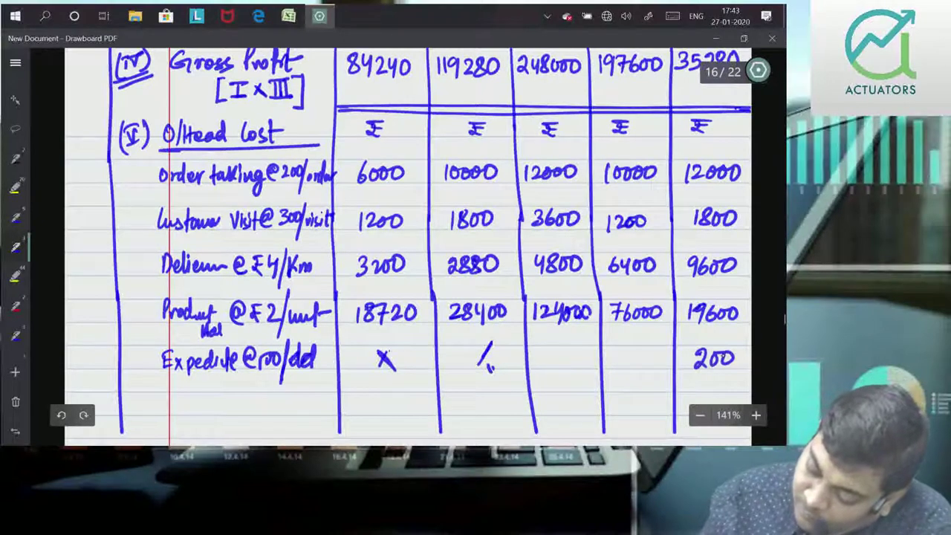
left_click_drag(550, 351, 566, 368)
left_click_drag(567, 350, 550, 368)
left_click_drag(634, 351, 622, 367)
left_click_drag(622, 351, 636, 366)
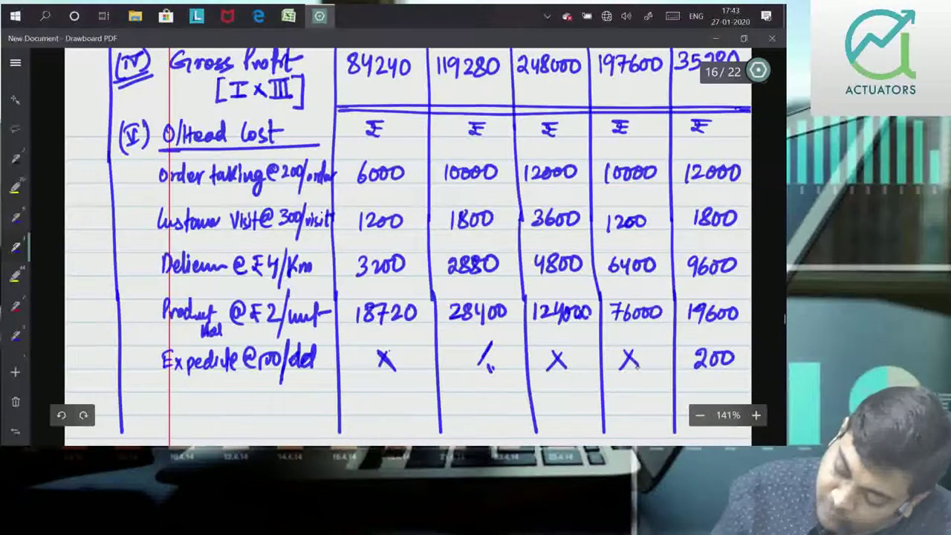
left_click_drag(474, 345, 491, 367)
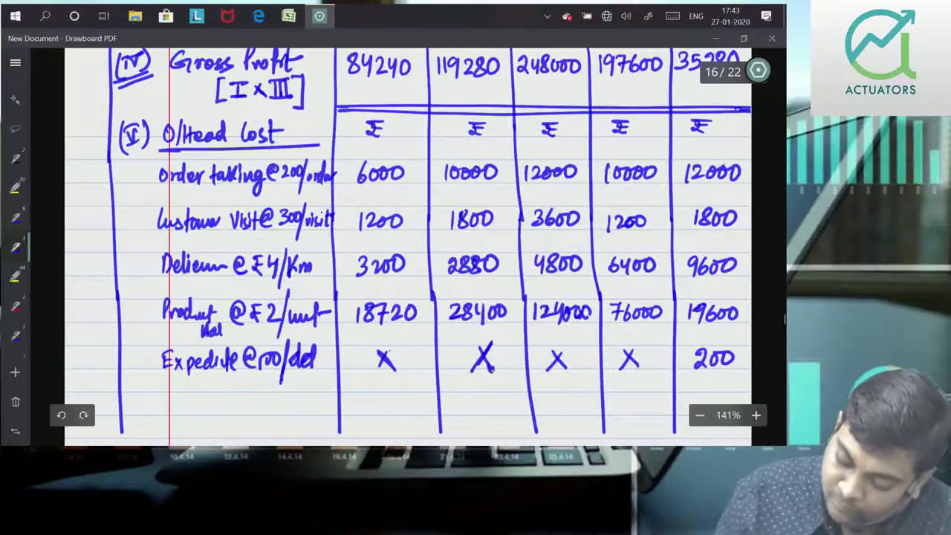
Step: Rule two total lines beneath the Expedite row
left_click_drag(340, 391, 749, 385)
left_click_drag(341, 417, 736, 417)
scroll(409, 246, "down", 1)
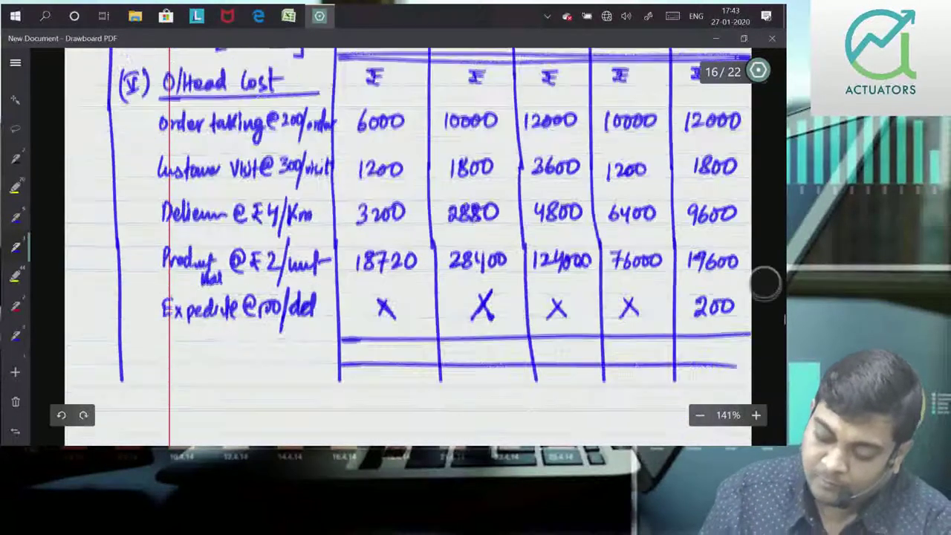
Step: Extend the table's six vertical dividers further down the page with the pen
left_click_drag(121, 372, 123, 445)
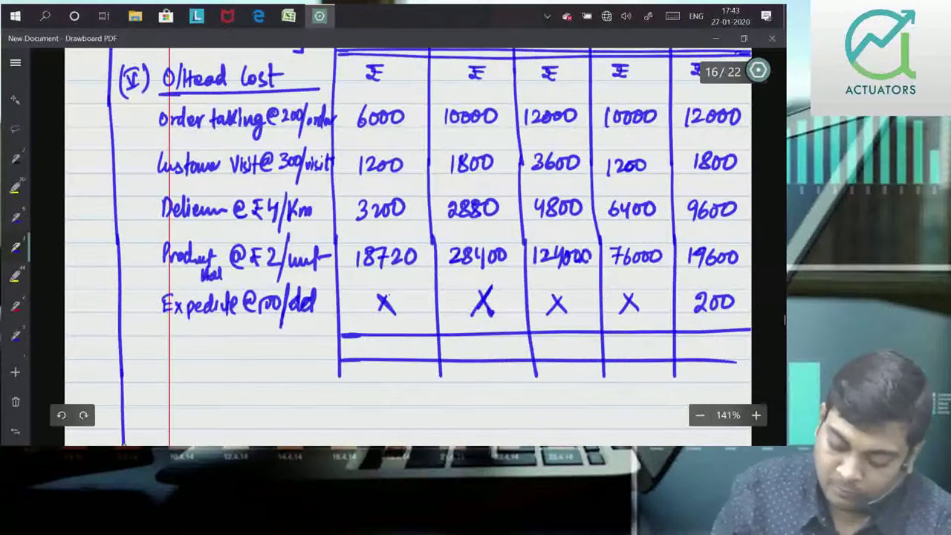
left_click_drag(340, 365, 340, 444)
left_click_drag(440, 372, 441, 446)
left_click_drag(536, 371, 535, 445)
left_click_drag(603, 371, 604, 445)
left_click_drag(674, 372, 674, 446)
Step: Handwrite the row label 'Operating Profit [IV − V]' below the overhead costs
mouse_move(149, 375)
left_mouse_down()
mouse_move(159, 417)
mouse_move(183, 401)
mouse_move(216, 401)
left_mouse_up()
mouse_move(216, 388)
left_mouse_down()
mouse_move(229, 418)
mouse_move(250, 362)
left_mouse_up()
mouse_move(254, 399)
left_mouse_down()
mouse_move(279, 379)
mouse_move(282, 398)
left_mouse_up()
left_click_drag(291, 365, 291, 397)
mouse_move(242, 416)
left_mouse_down()
mouse_move(257, 416)
mouse_move(236, 440)
mouse_move(260, 409)
left_mouse_up()
left_click_drag(245, 441, 314, 403)
left_click_drag(288, 435, 312, 434)
left_click_drag(315, 402, 316, 438)
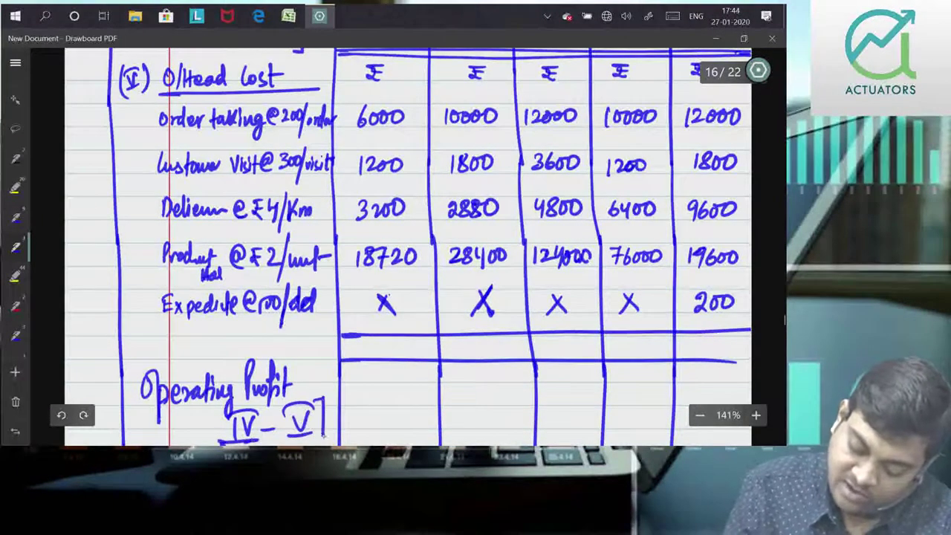
left_click_drag(216, 408, 215, 443)
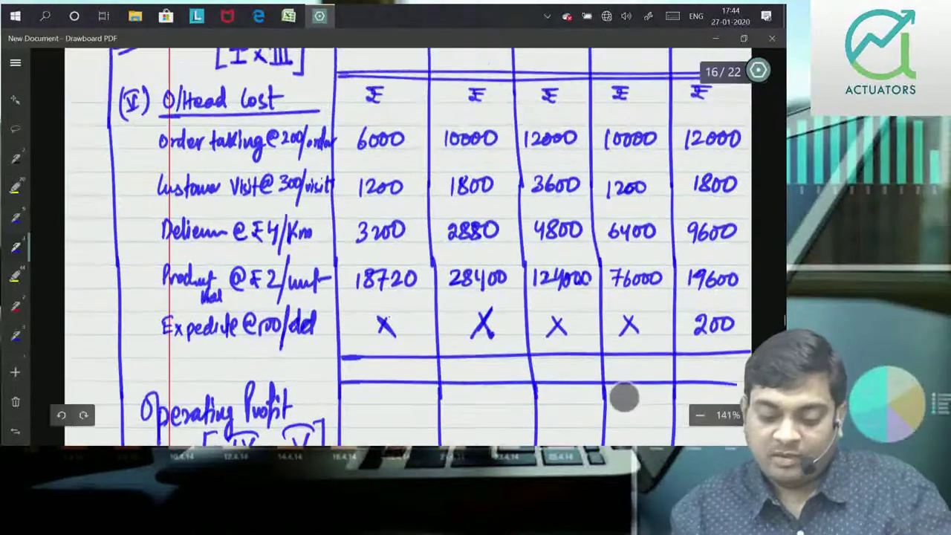
Step: Pan and scroll the page to review the table up to the Gross Profit row
left_click_drag(624, 376, 622, 406)
scroll(407, 246, "down", 4)
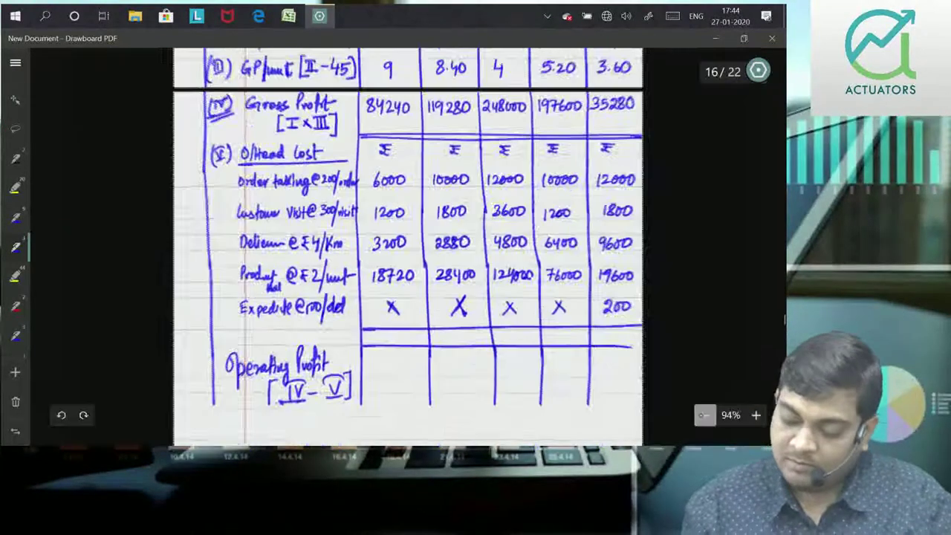
scroll(346, 342, "up", 3)
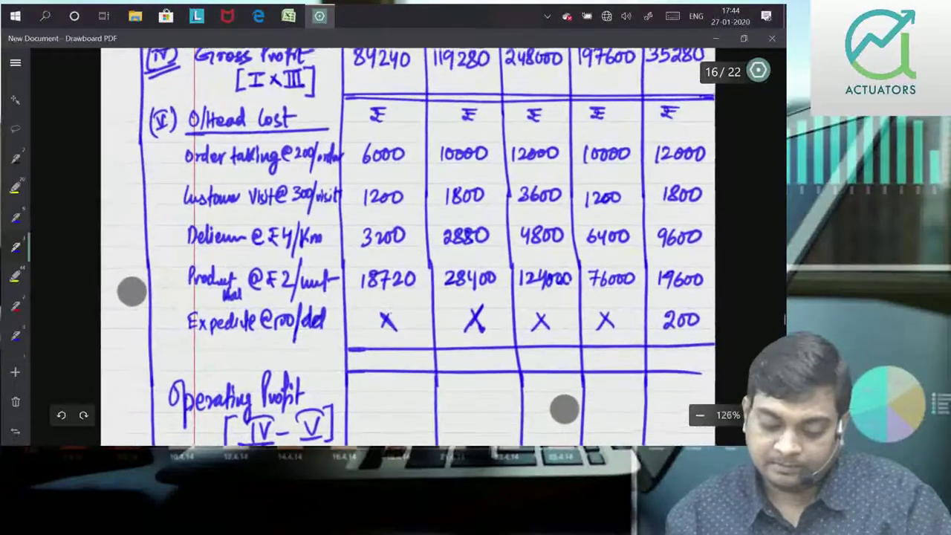
left_click_drag(563, 405, 563, 417)
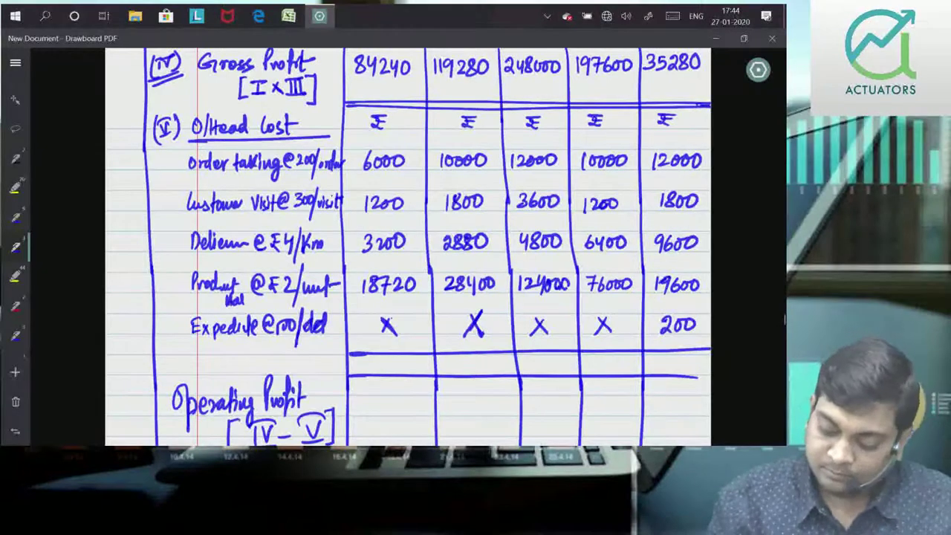
Step: Write overhead totals 29120 and 43080 and operating profits 55120 and 76200 for columns A and B
mouse_move(361, 360)
left_mouse_down()
mouse_move(372, 372)
mouse_move(403, 372)
left_mouse_up()
left_click_drag(413, 360, 411, 361)
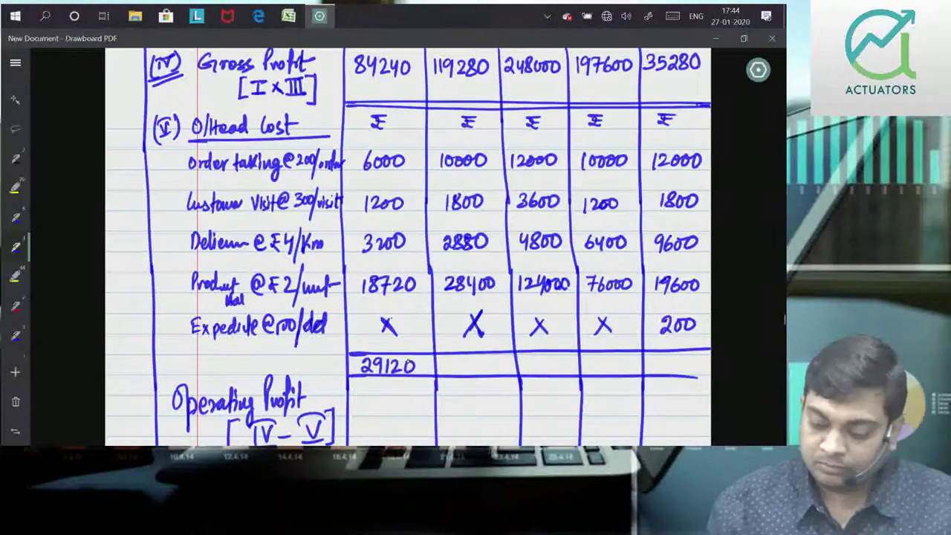
mouse_move(449, 359)
left_mouse_down()
mouse_move(454, 370)
mouse_move(475, 361)
left_mouse_up()
left_click_drag(489, 359, 500, 360)
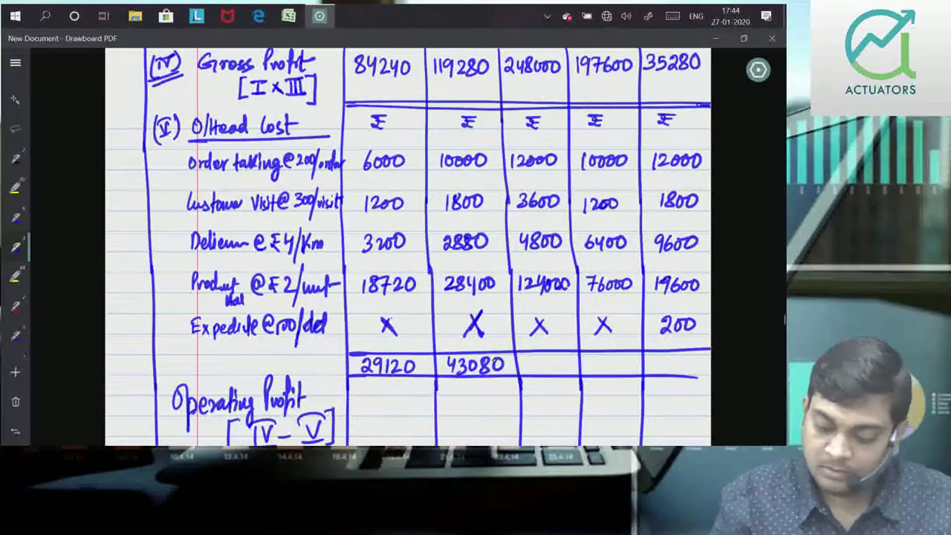
mouse_move(446, 405)
left_mouse_down()
mouse_move(453, 422)
mouse_move(483, 421)
mouse_move(503, 408)
left_mouse_up()
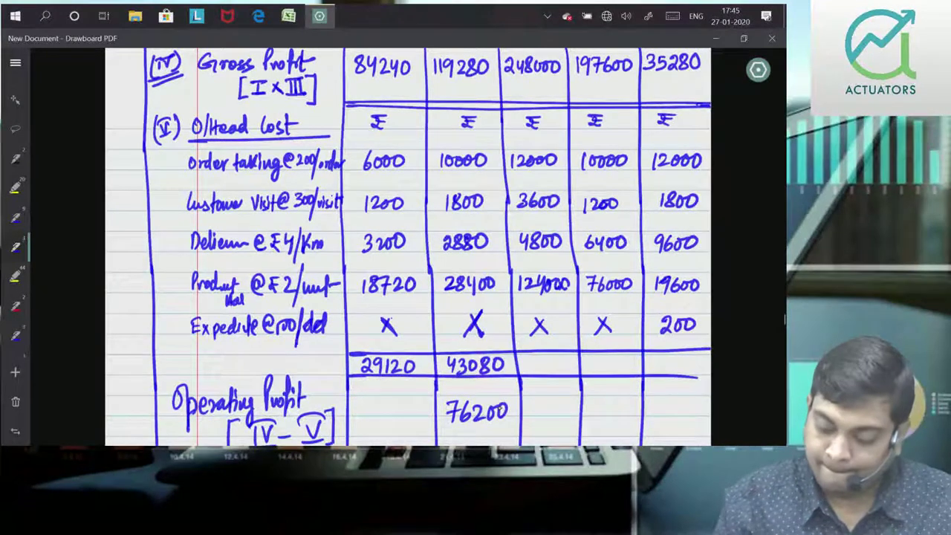
mouse_move(362, 405)
left_mouse_down()
mouse_move(352, 422)
mouse_move(405, 422)
mouse_move(412, 407)
left_mouse_up()
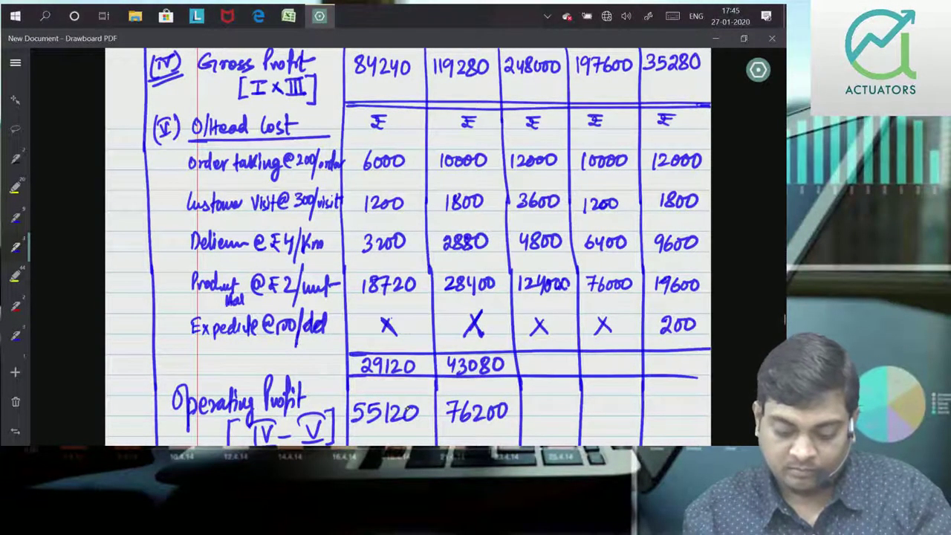
Step: Write overhead totals 144400 and 93600 and operating profits 103600 and 104000 for columns C and D
mouse_move(528, 358)
left_mouse_down()
mouse_move(527, 372)
mouse_move(551, 367)
left_mouse_up()
mouse_move(554, 356)
left_mouse_down()
mouse_move(561, 367)
mouse_move(571, 358)
left_mouse_up()
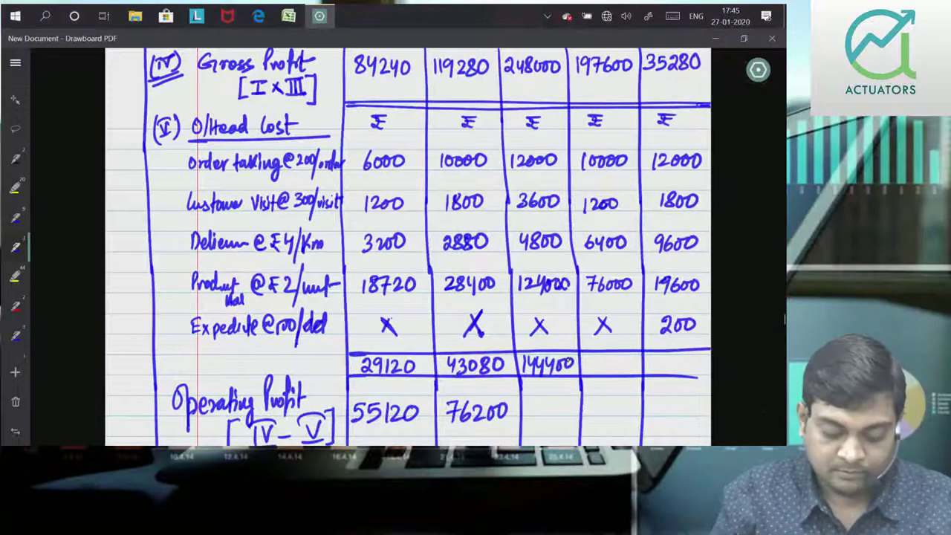
left_click_drag(529, 402, 530, 419)
mouse_move(538, 403)
left_mouse_down()
mouse_move(544, 414)
mouse_move(573, 407)
left_mouse_up()
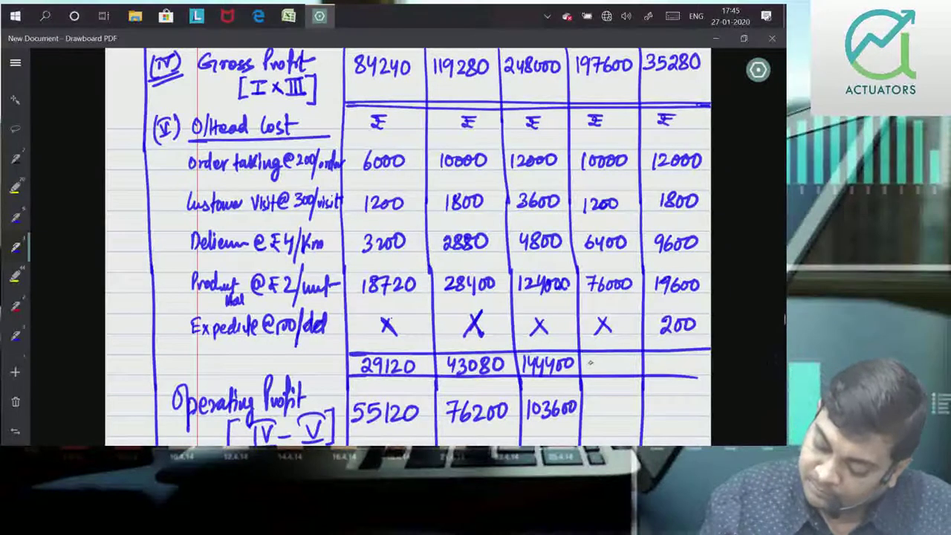
mouse_move(592, 360)
left_mouse_down()
mouse_move(588, 370)
mouse_move(628, 363)
left_mouse_up()
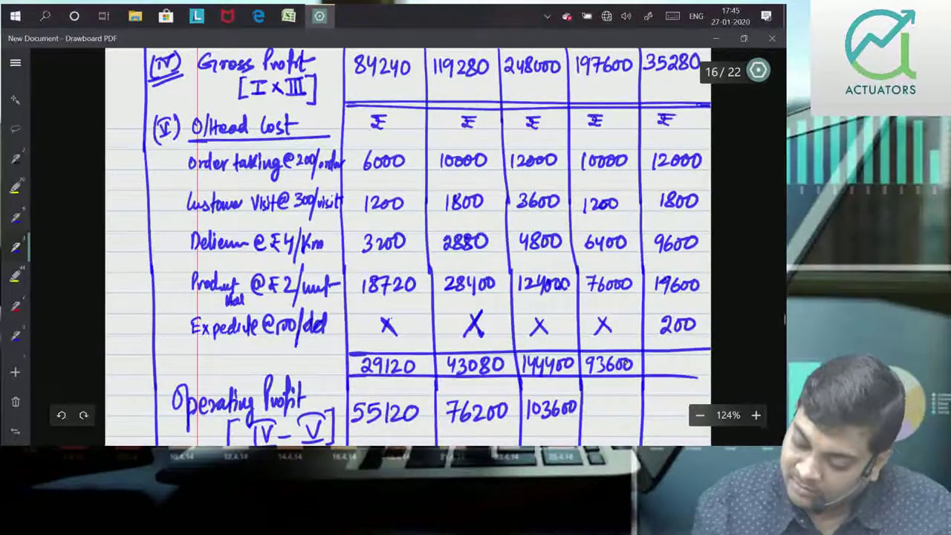
mouse_move(591, 405)
left_mouse_down()
mouse_move(590, 421)
mouse_move(601, 407)
mouse_move(611, 421)
mouse_move(627, 406)
left_mouse_up()
left_click_drag(636, 406, 635, 407)
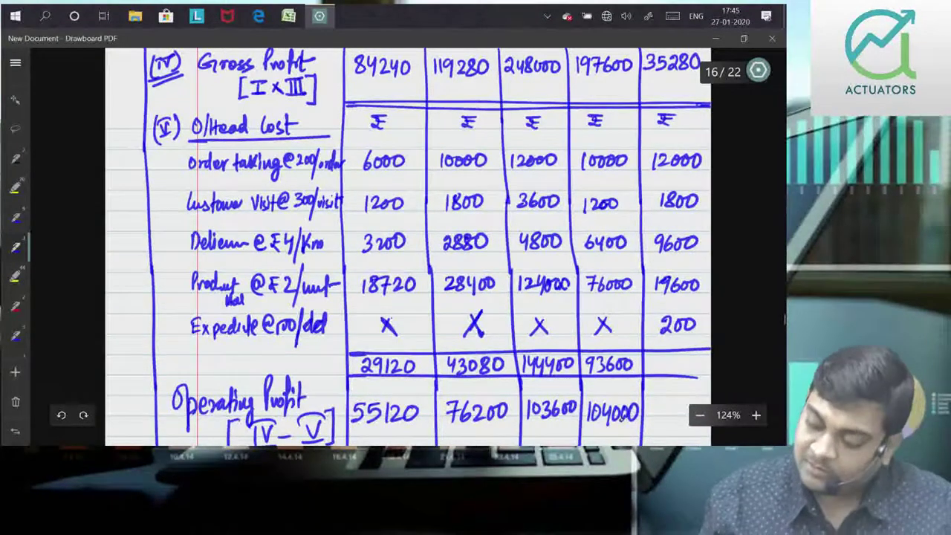
scroll(765, 298, "up", 1)
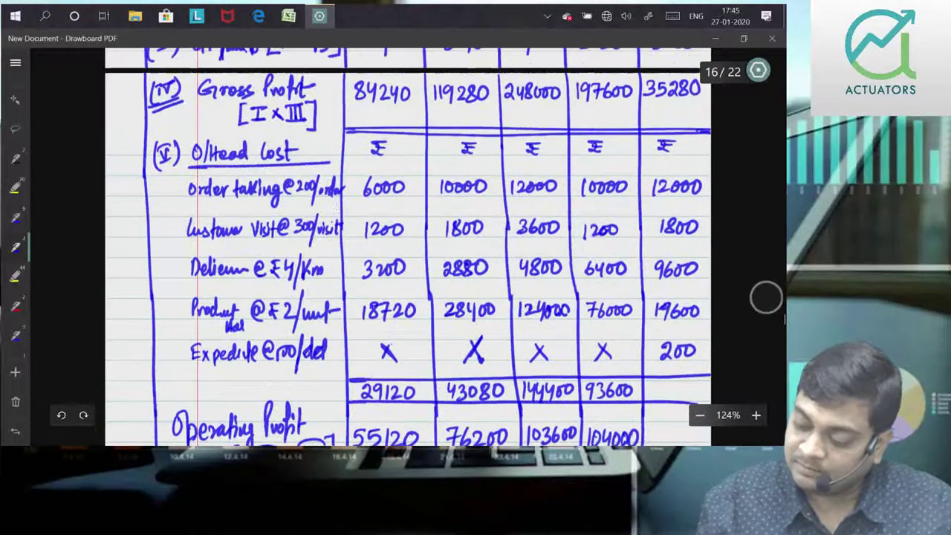
Step: Handwrite 43200 in column E's overhead total cell and the loss (7920) in its Operating Profit cell
scroll(766, 297, "down", 1)
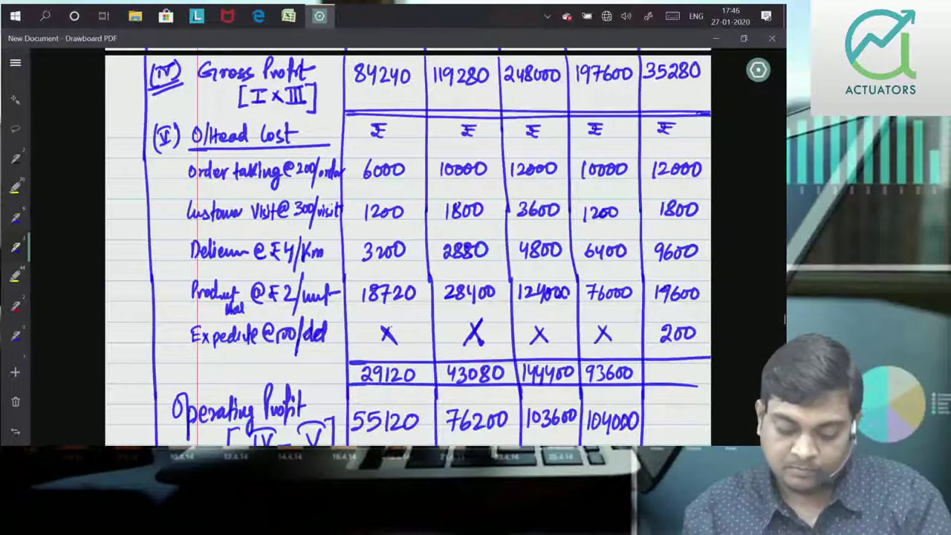
mouse_move(650, 367)
left_mouse_down()
mouse_move(654, 380)
mouse_move(662, 376)
left_mouse_up()
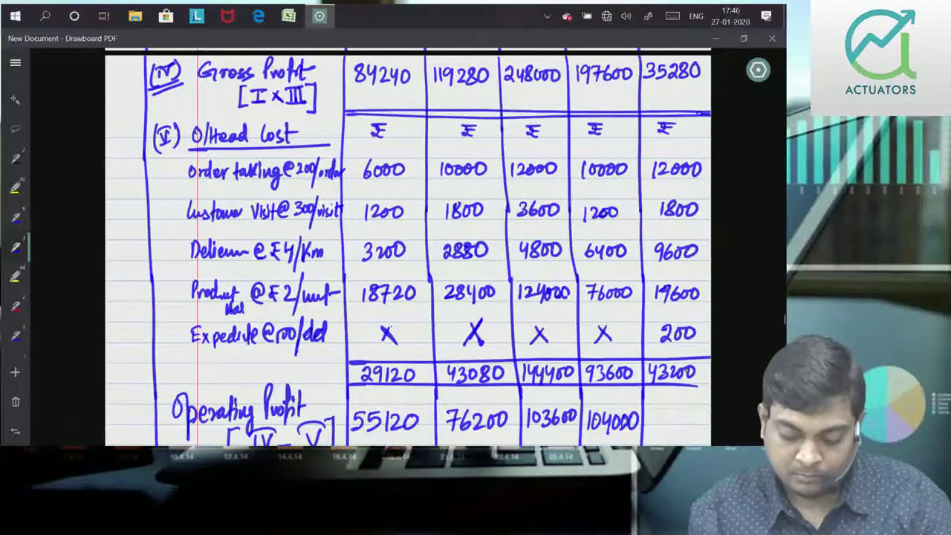
mouse_move(654, 414)
left_mouse_down()
mouse_move(659, 428)
mouse_move(678, 428)
mouse_move(683, 414)
mouse_move(650, 436)
left_mouse_up()
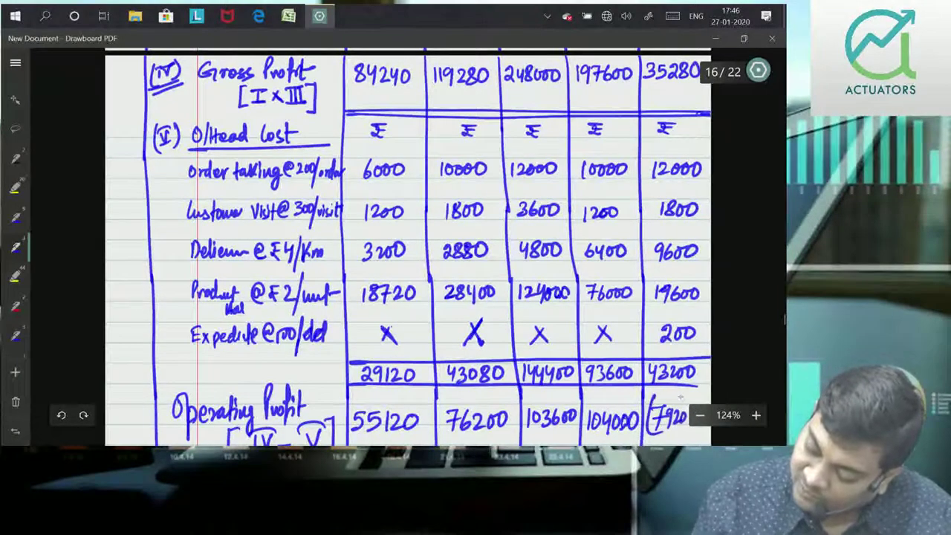
left_click_drag(682, 395, 687, 431)
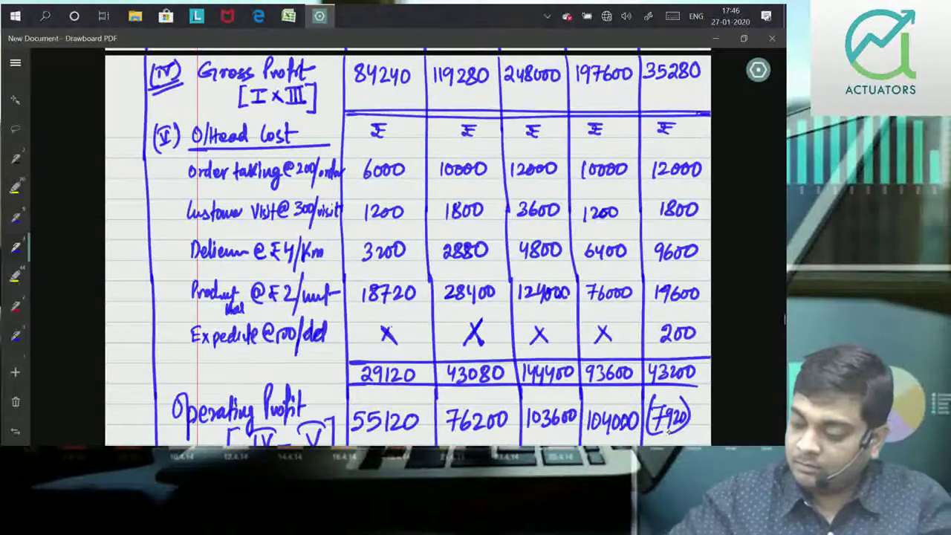
left_click(15, 275)
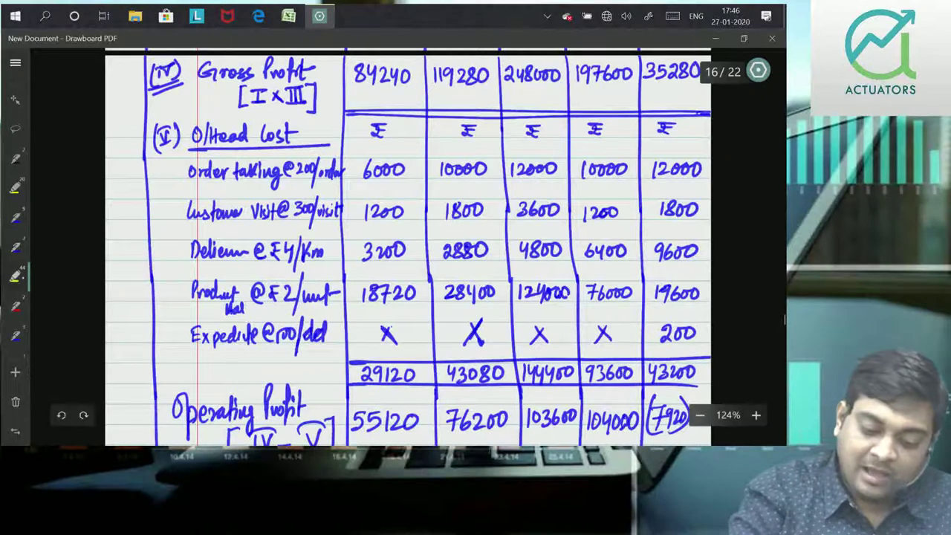
Step: Paint yellow highlight across the Operating Profit row, from its label to the (7920) cell
left_click_drag(179, 405, 688, 409)
left_click_drag(654, 439, 698, 388)
mouse_move(409, 385)
left_mouse_down()
mouse_move(304, 380)
mouse_move(126, 405)
mouse_move(158, 423)
mouse_move(156, 438)
left_mouse_up()
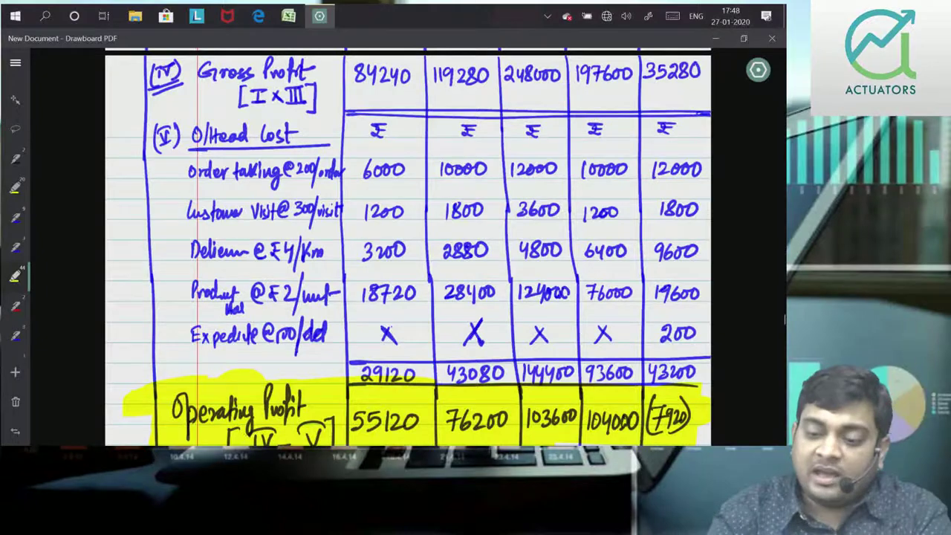
scroll(408, 245, "up", 10)
scroll(408, 245, "down", 1)
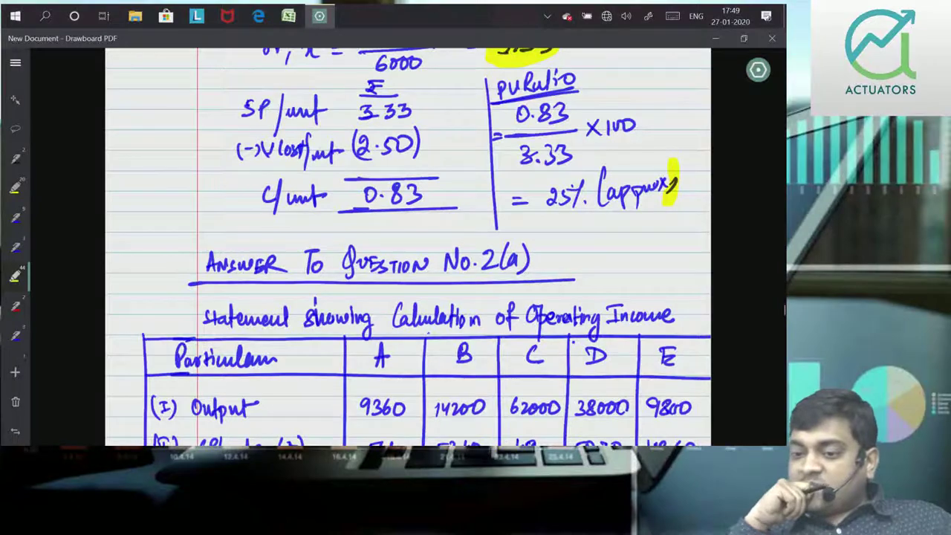
scroll(408, 245, "down", 2)
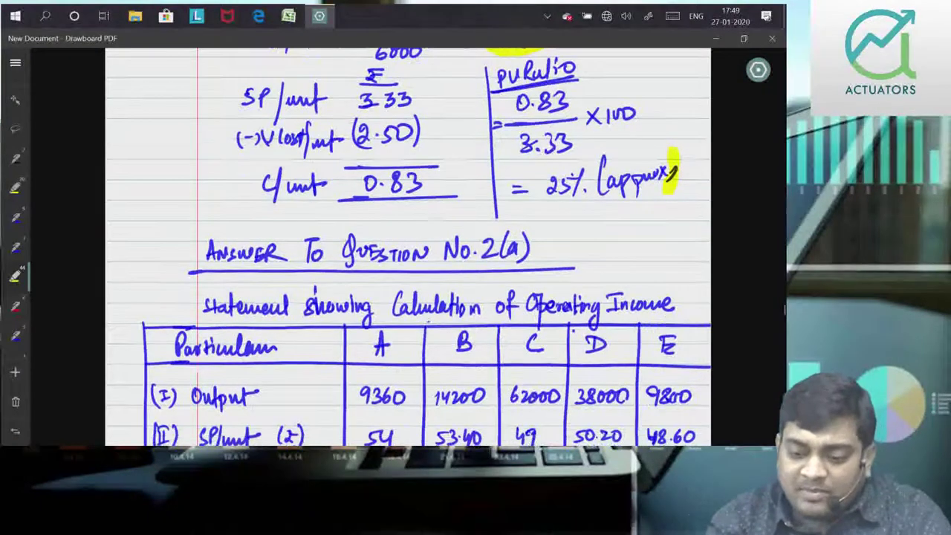
scroll(408, 245, "down", 3)
scroll(111, 312, "down", 3)
scroll(111, 312, "down", 2)
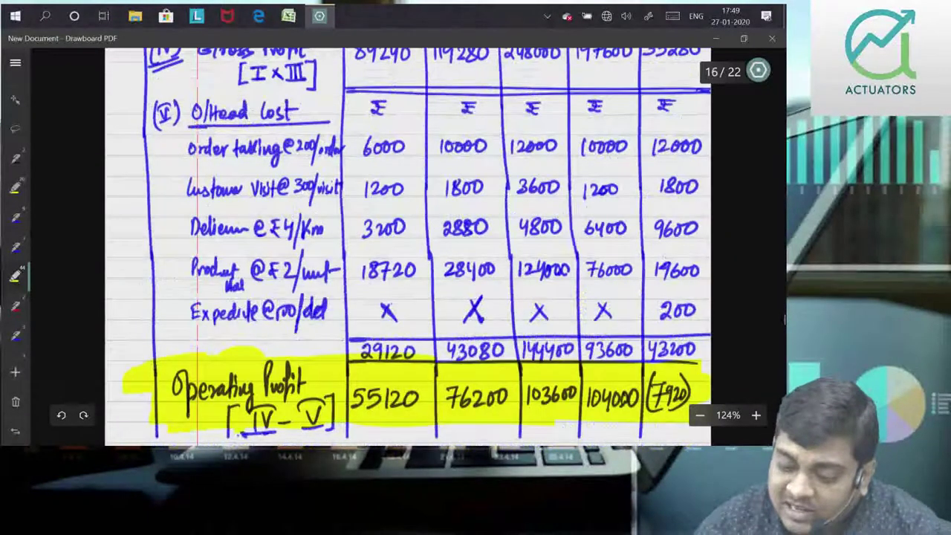
scroll(112, 312, "down", 1)
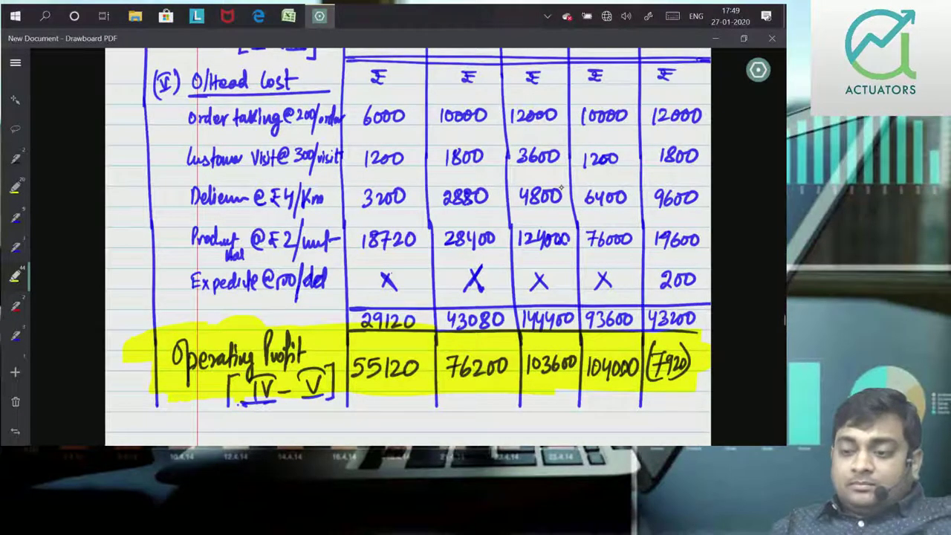
scroll(407, 248, "up", 3)
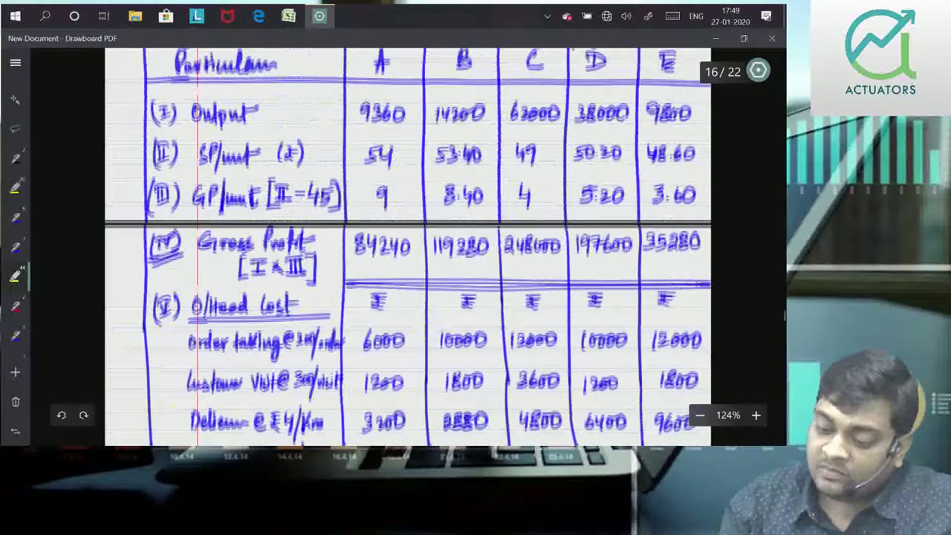
Step: In red, circle the 9360 and 9800 outputs and cross out column E's 3.60
scroll(408, 247, "up", 1)
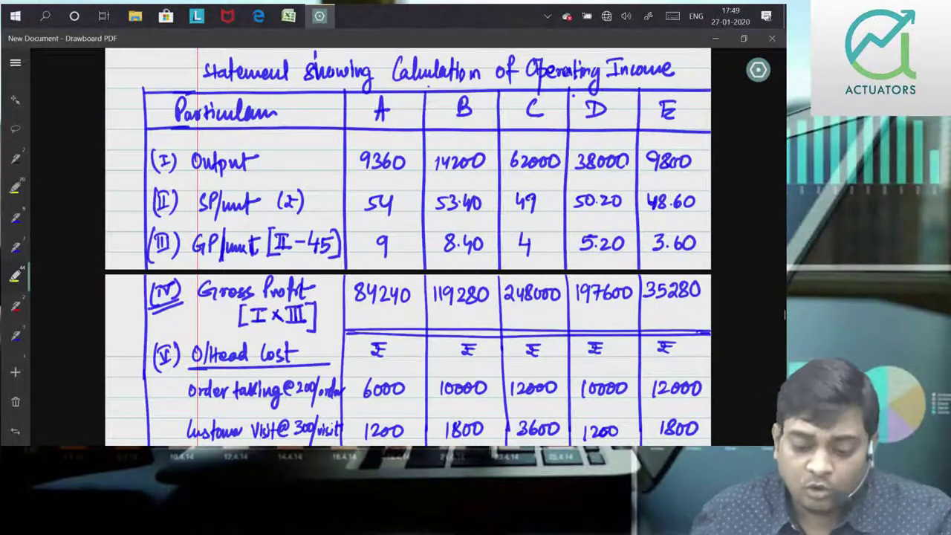
mouse_move(412, 136)
left_mouse_down()
mouse_move(392, 187)
mouse_move(413, 137)
left_mouse_up()
left_click_drag(687, 134, 669, 133)
left_click_drag(689, 227, 651, 268)
left_click_drag(673, 234, 710, 268)
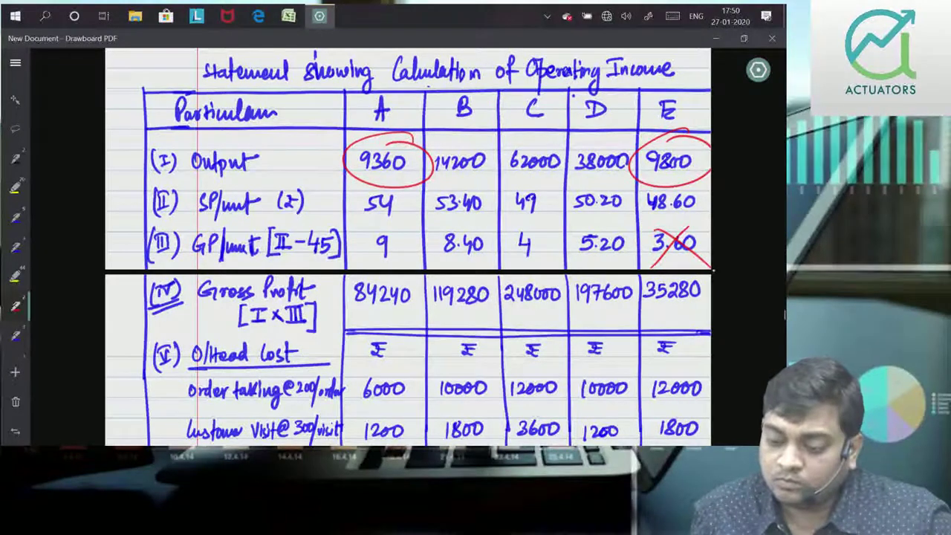
Step: Underline column E's (7920) operating loss in red
scroll(109, 288, "down", 3)
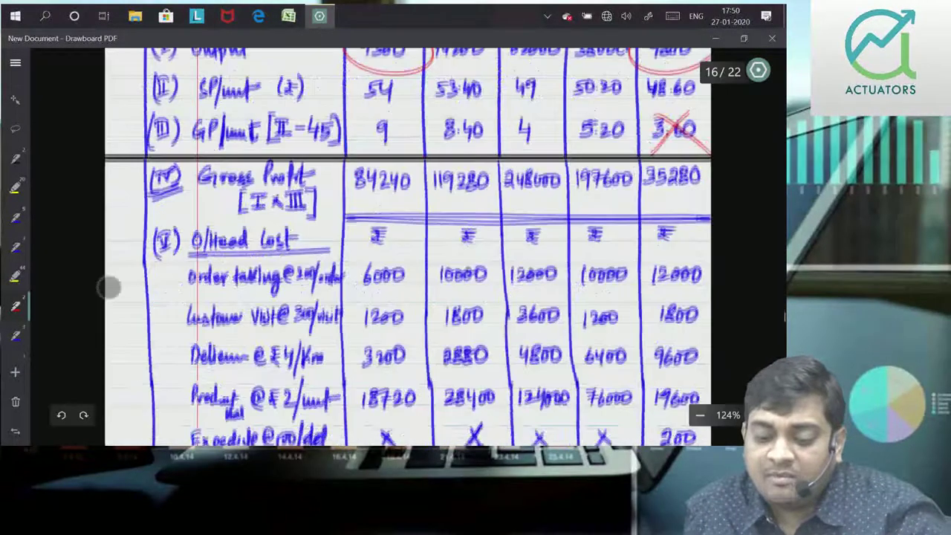
scroll(109, 287, "down", 1)
scroll(110, 288, "down", 5)
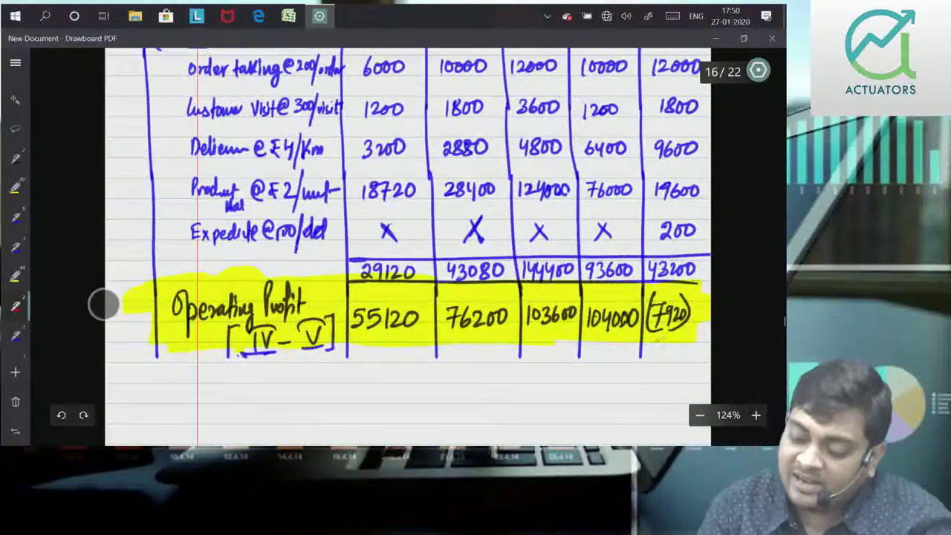
left_click_drag(660, 350, 701, 334)
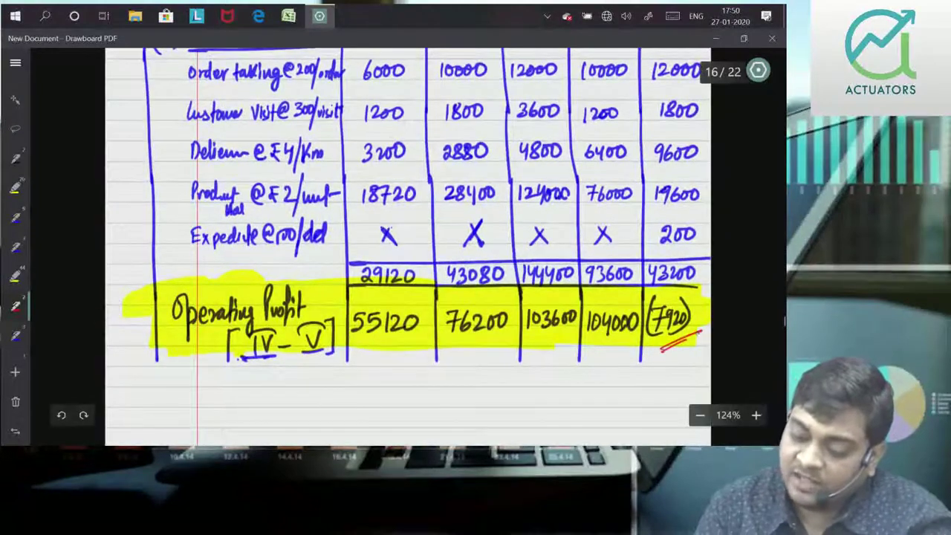
Step: Draw red arcs linking the order-taking and customer-visit costs across the columns
scroll(107, 325, "up", 1)
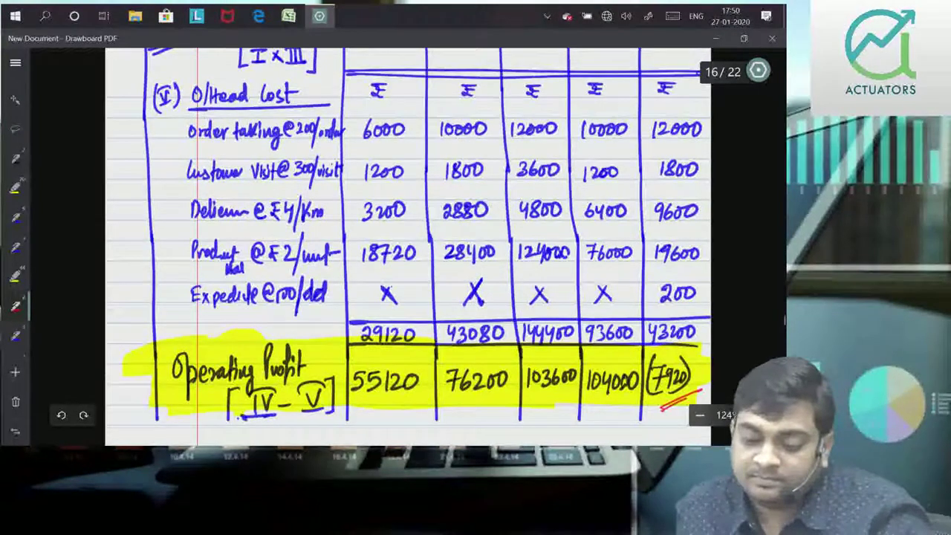
scroll(106, 324, "up", 2)
scroll(98, 323, "up", 1)
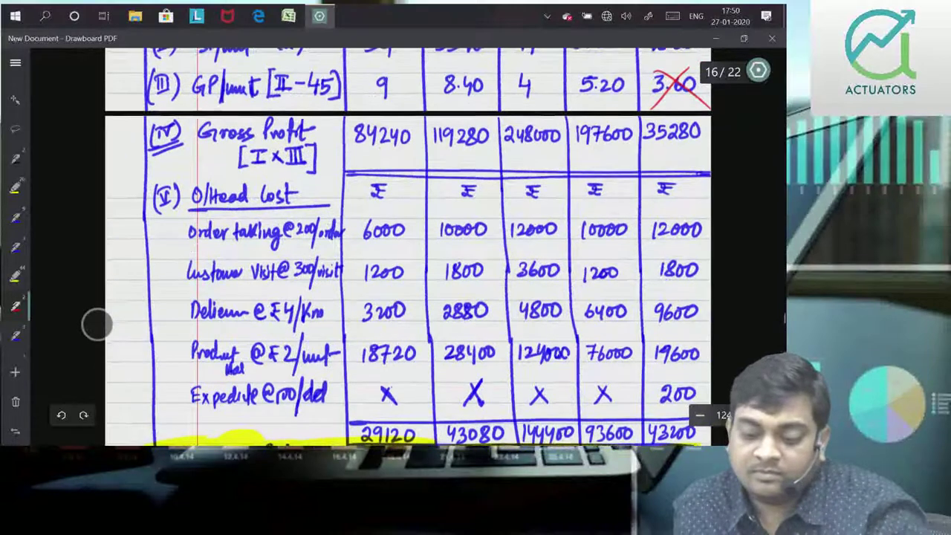
scroll(99, 338, "up", 1)
scroll(99, 337, "up", 1)
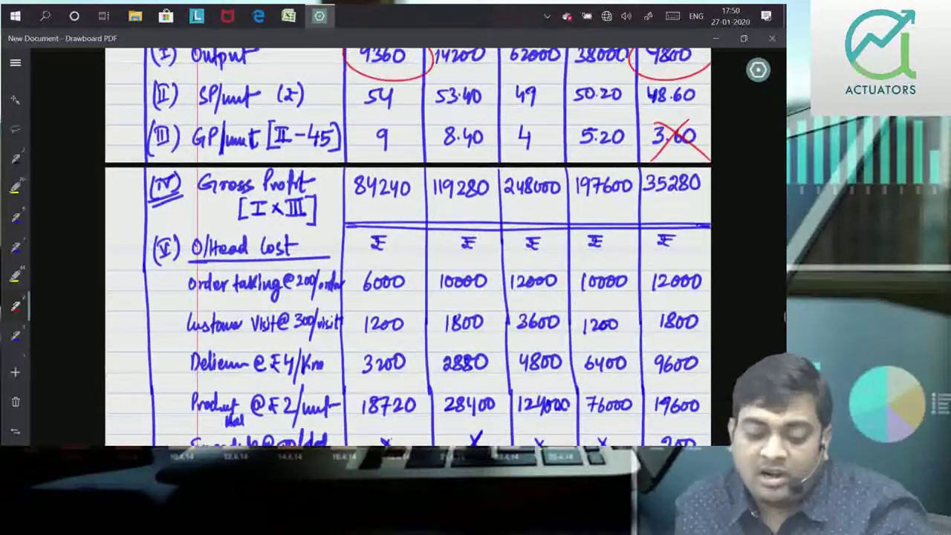
left_click_drag(379, 273, 681, 257)
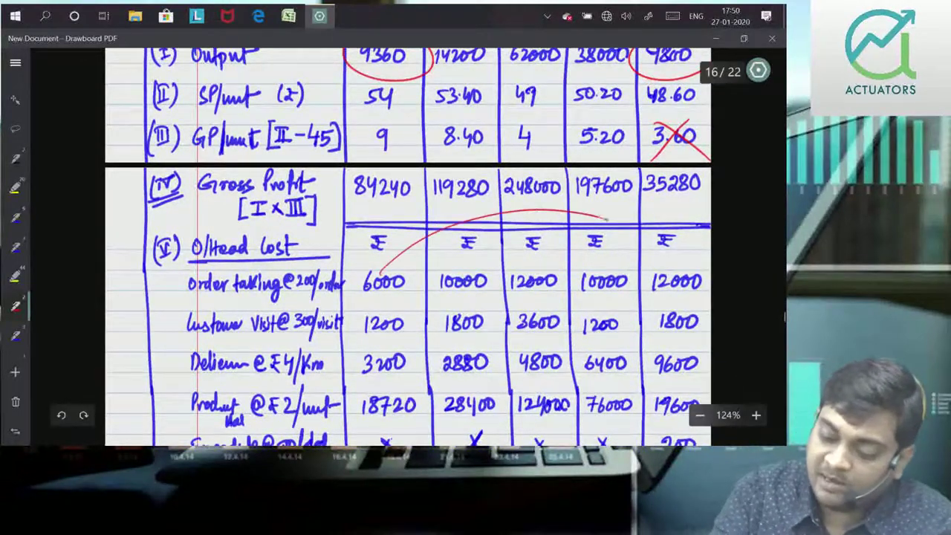
scroll(408, 245, "down", 1)
scroll(409, 245, "down", 1)
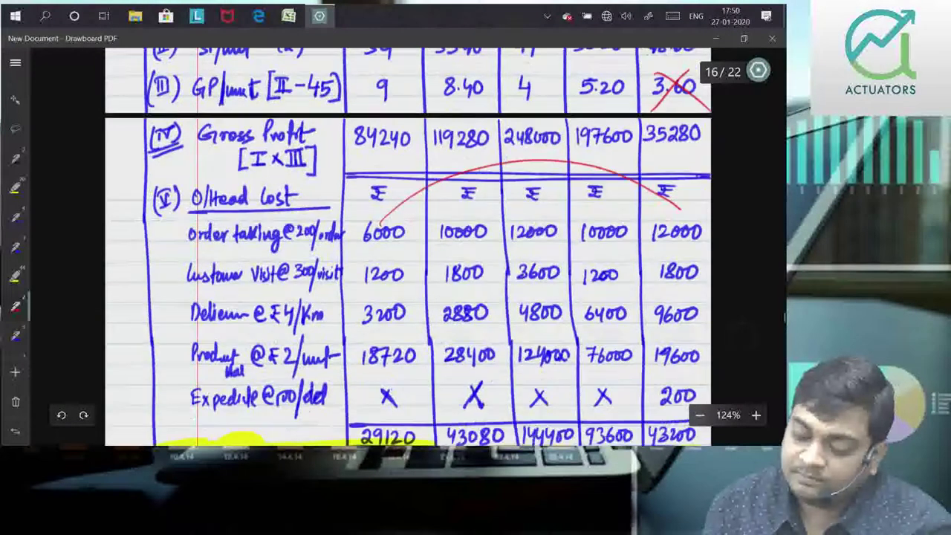
left_click_drag(385, 333, 682, 292)
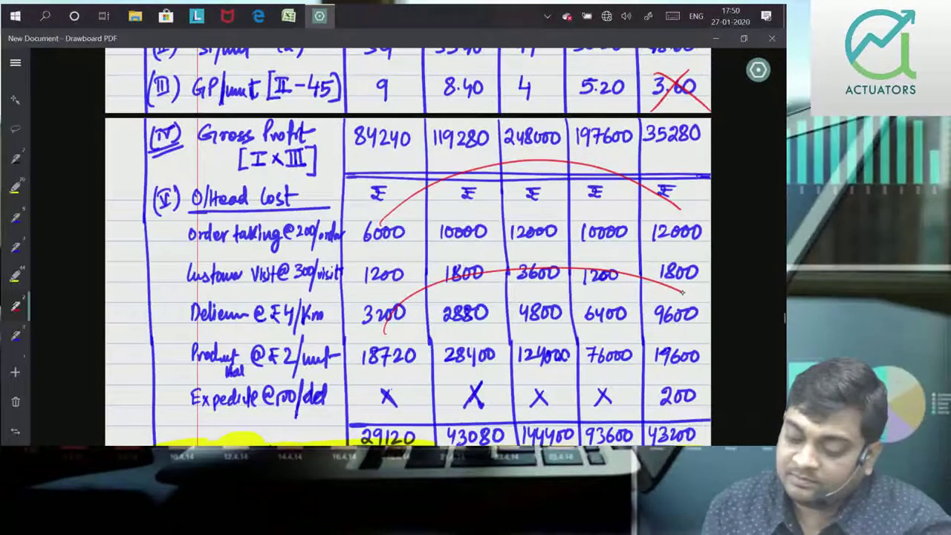
Step: Link the Expedite row's entries with a red arc and circle the 200 expedite cost
left_click_drag(392, 405, 633, 402)
left_click_drag(682, 374, 664, 377)
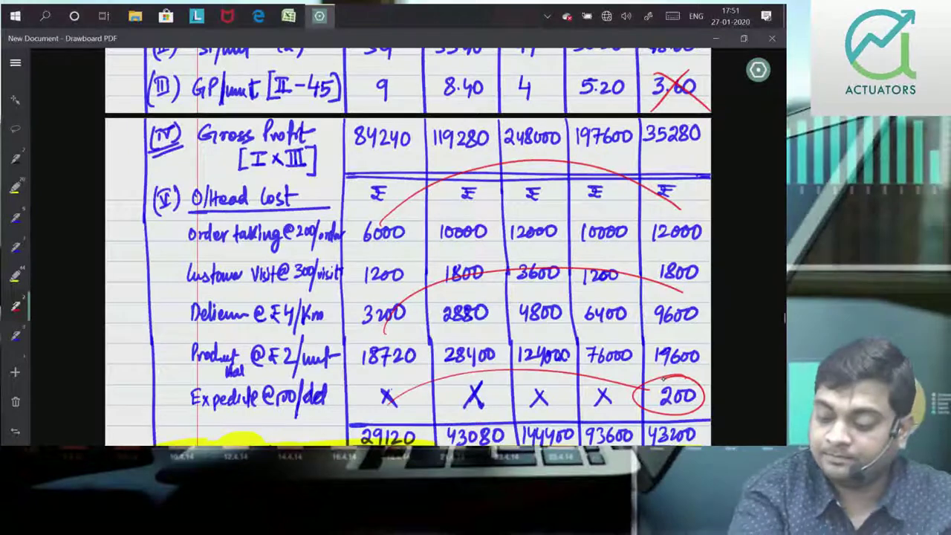
scroll(408, 245, "down", 2)
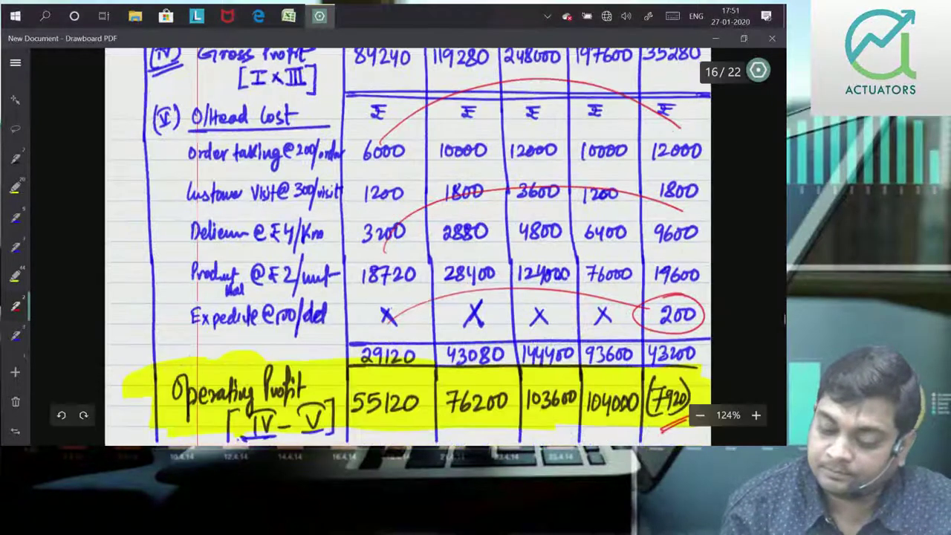
scroll(408, 245, "up", 1)
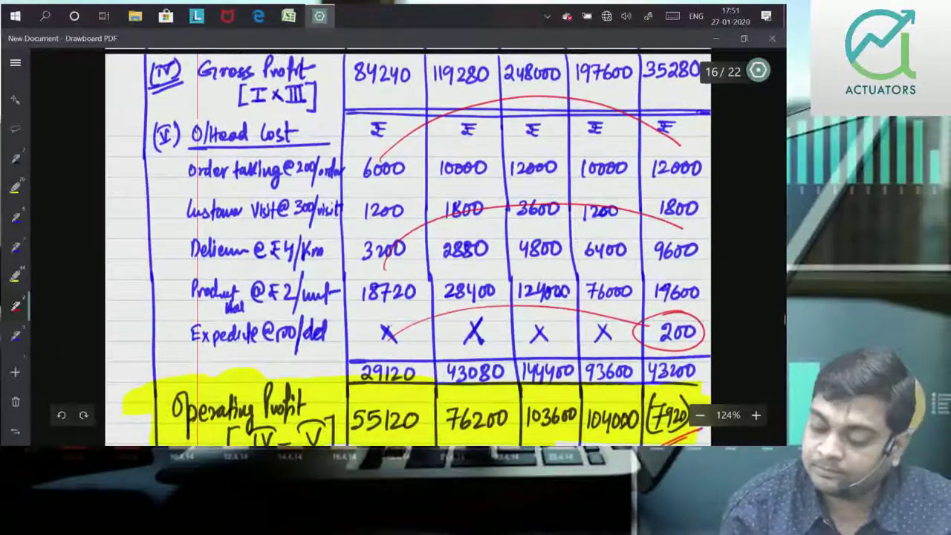